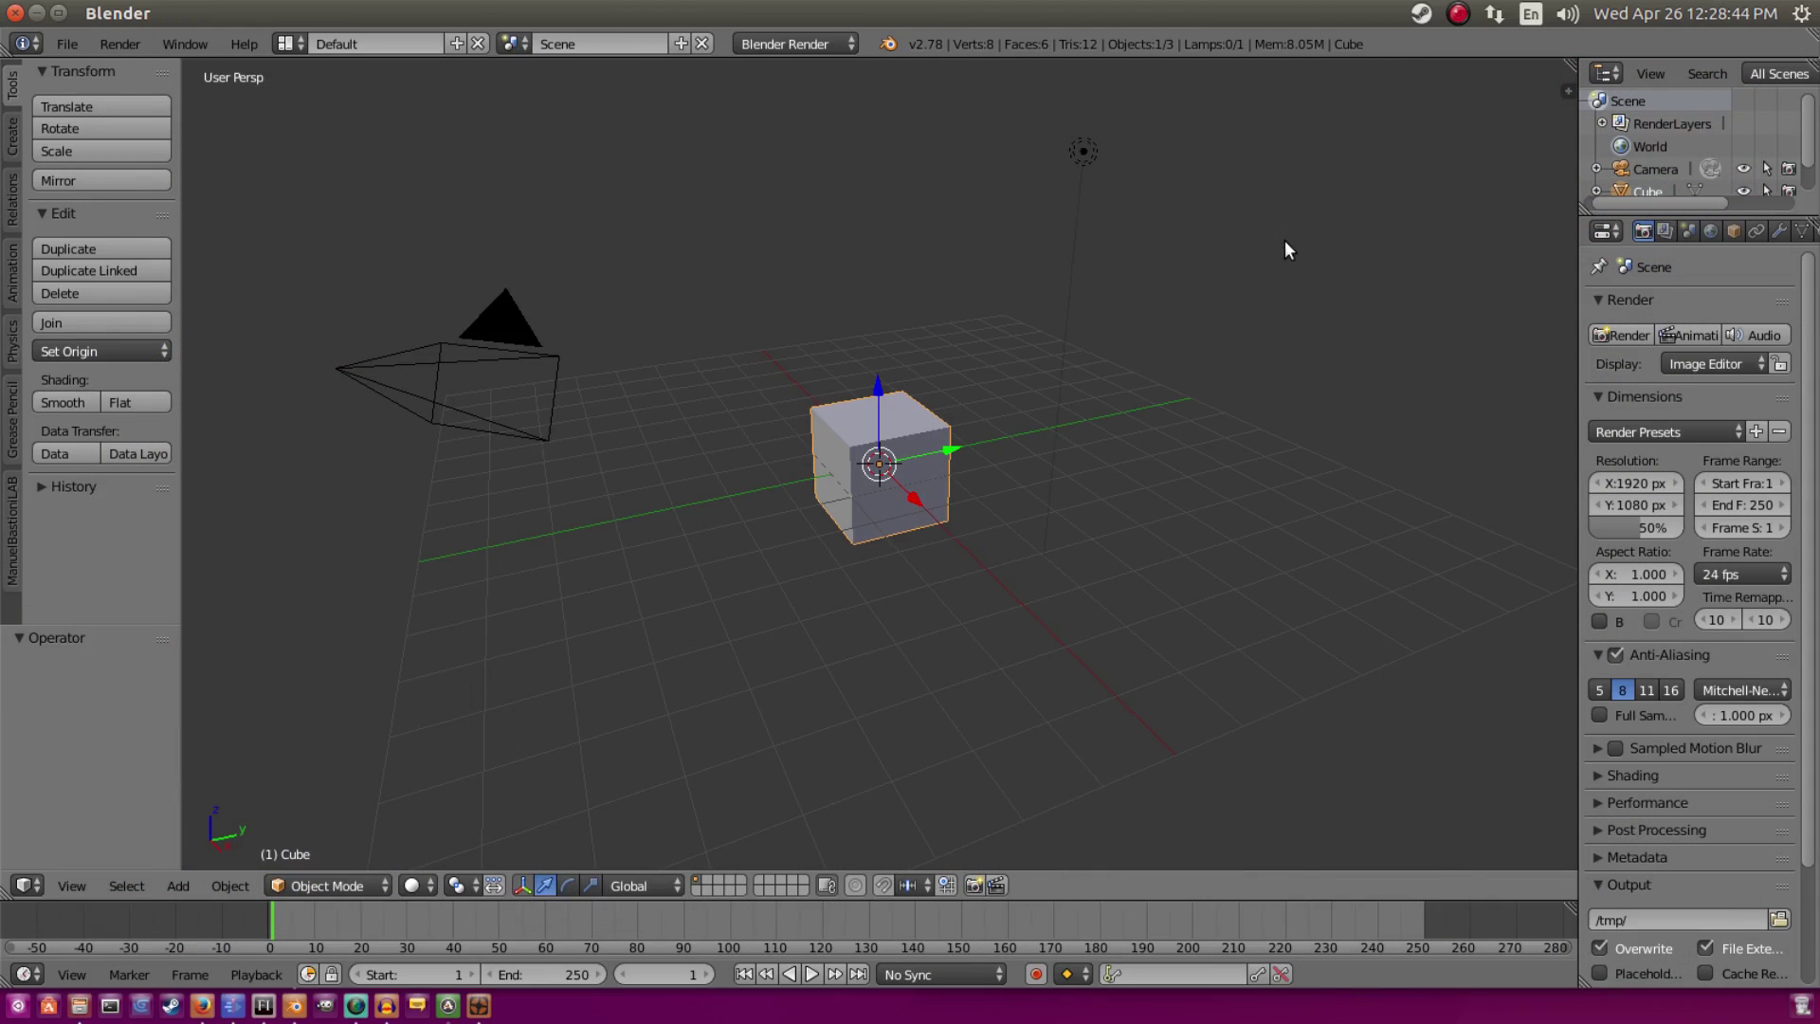
Step: Delete the default cube, lamp and camera from the scene
{"action": "key", "text": "x"}
{"action": "left_click", "coordinate": [1190, 310]}
{"action": "left_click", "coordinate": [1083, 153]}
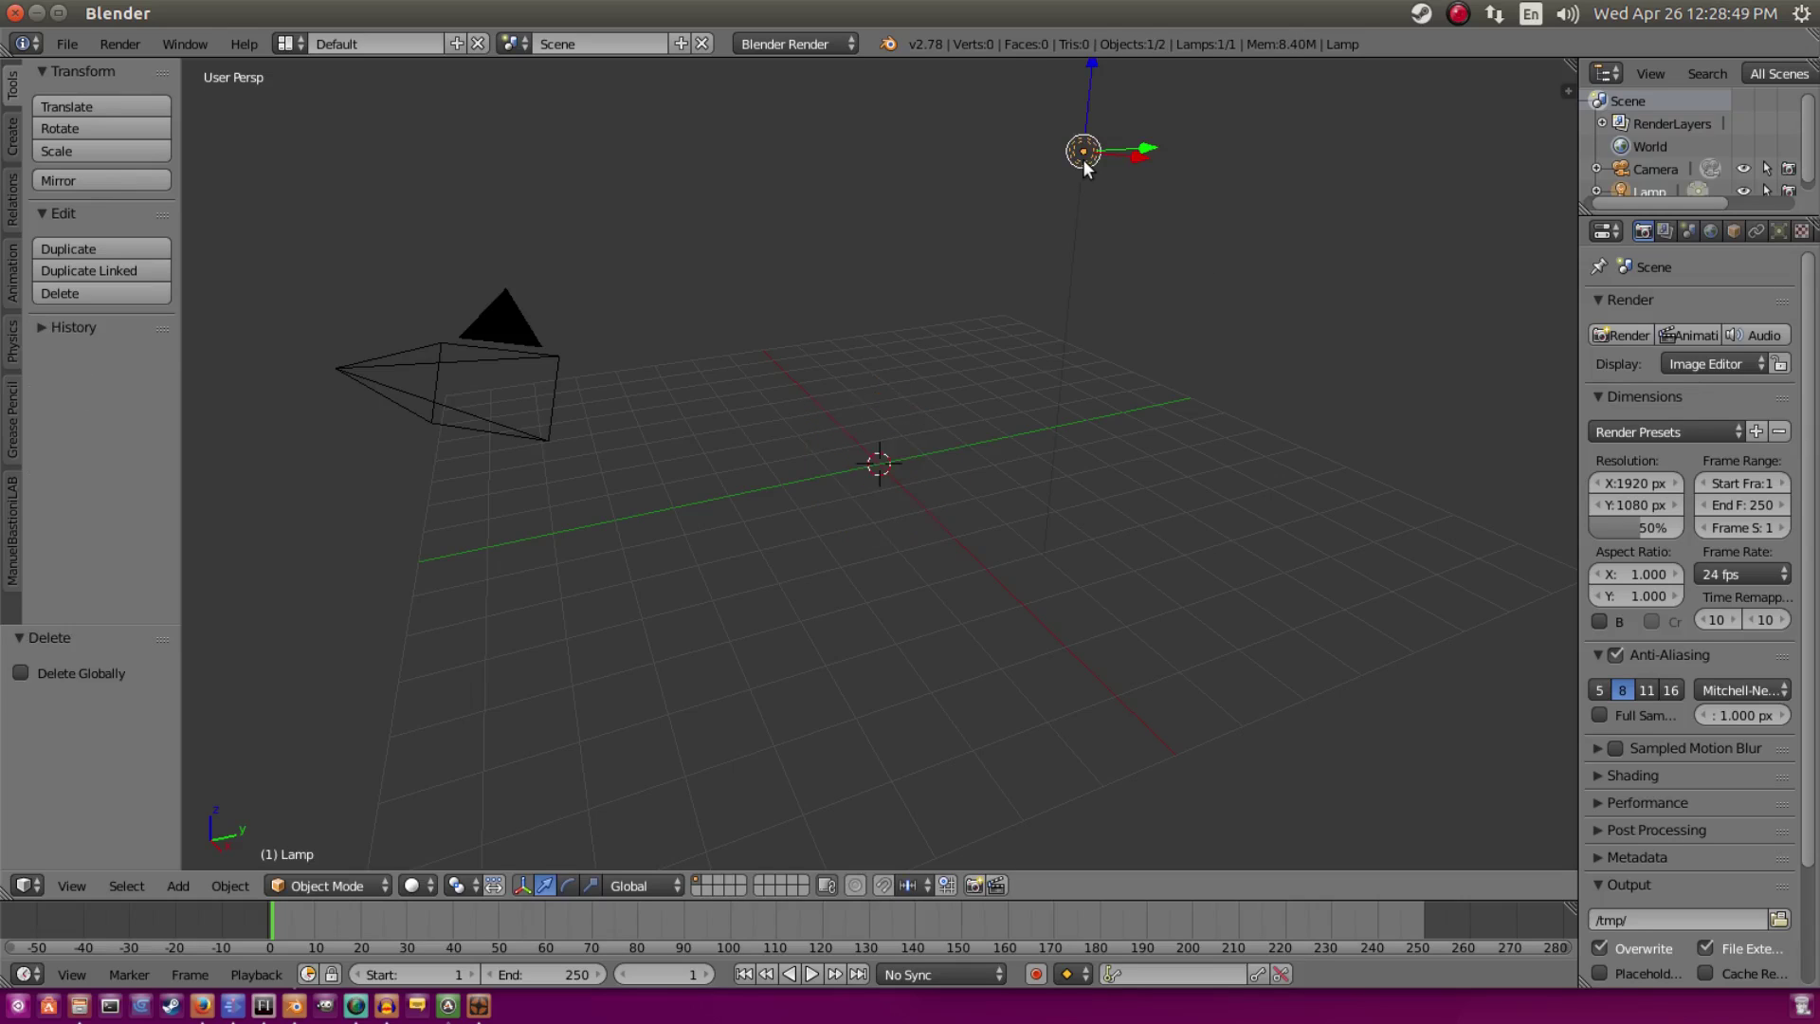
{"action": "key", "text": "Delete"}
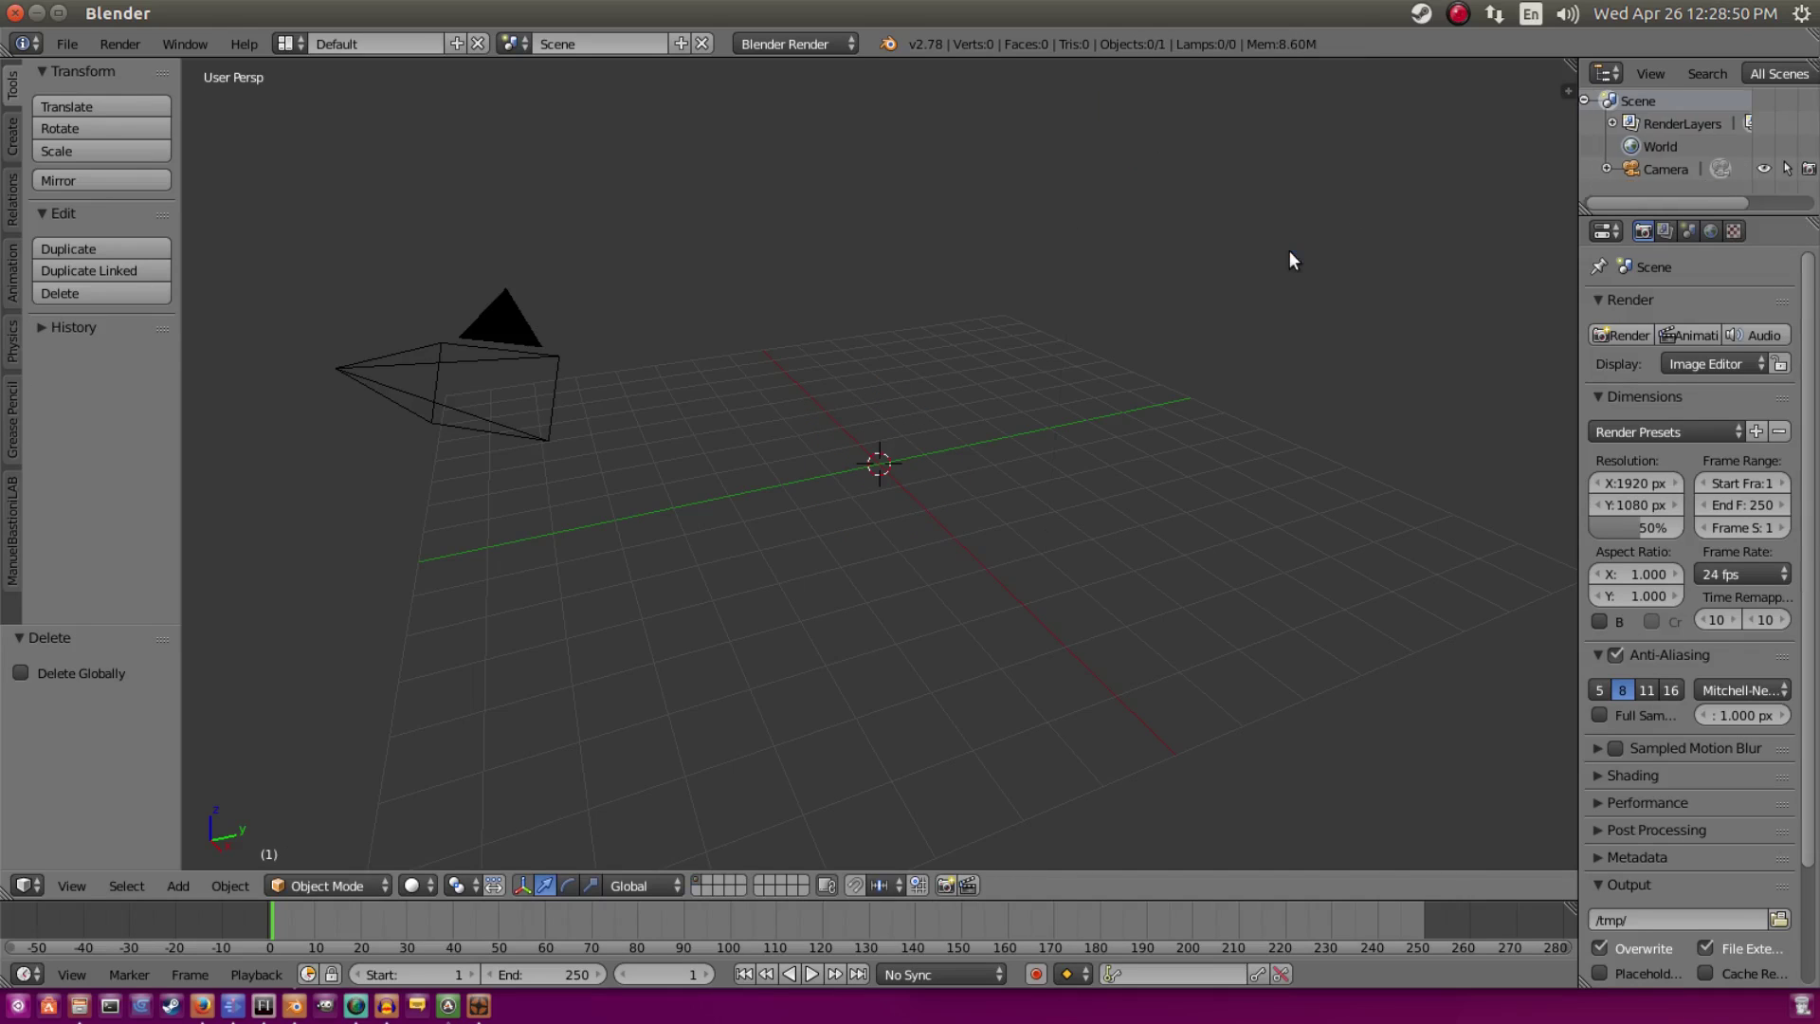
{"action": "right_click", "coordinate": [520, 339]}
{"action": "key", "text": "x"}
{"action": "left_click", "coordinate": [923, 337]}
Step: Add a new camera at the origin, aligned to the front view
{"action": "middle_click_drag", "start_coordinate": [952, 350], "coordinate": [1146, 319]}
{"action": "key", "text": "KP_1"}
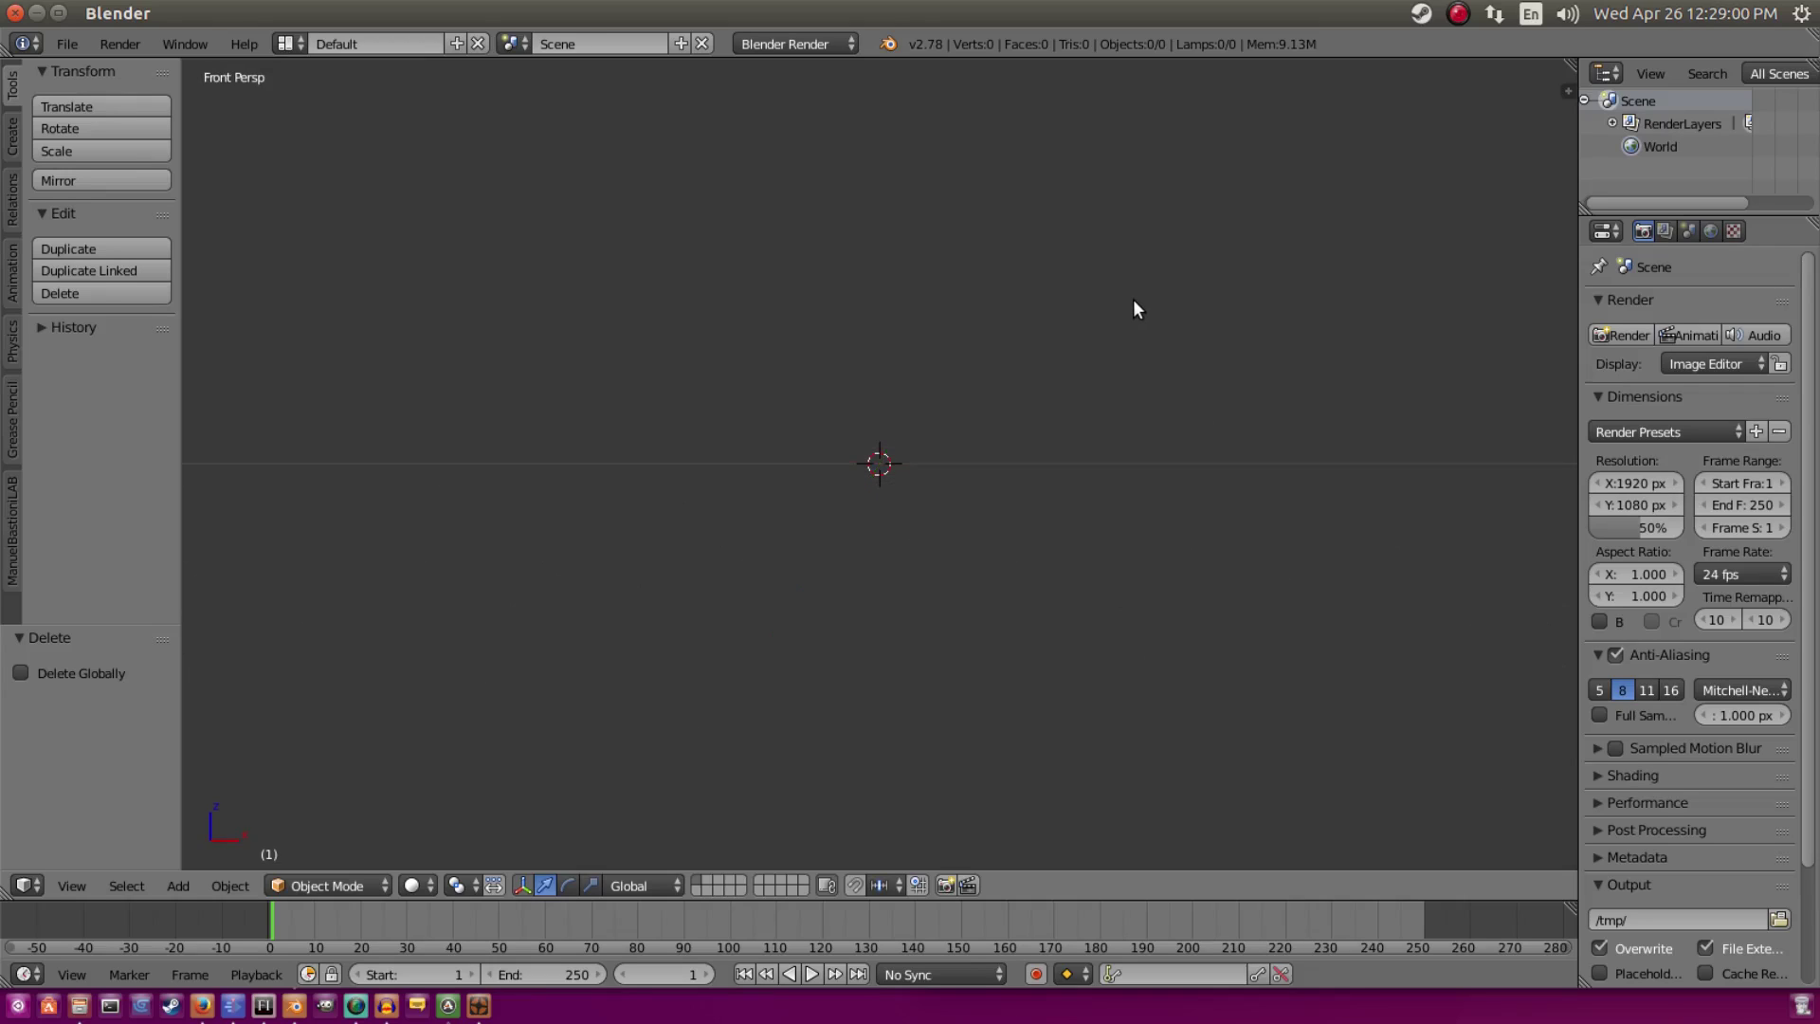
{"action": "left_click", "coordinate": [12, 138]}
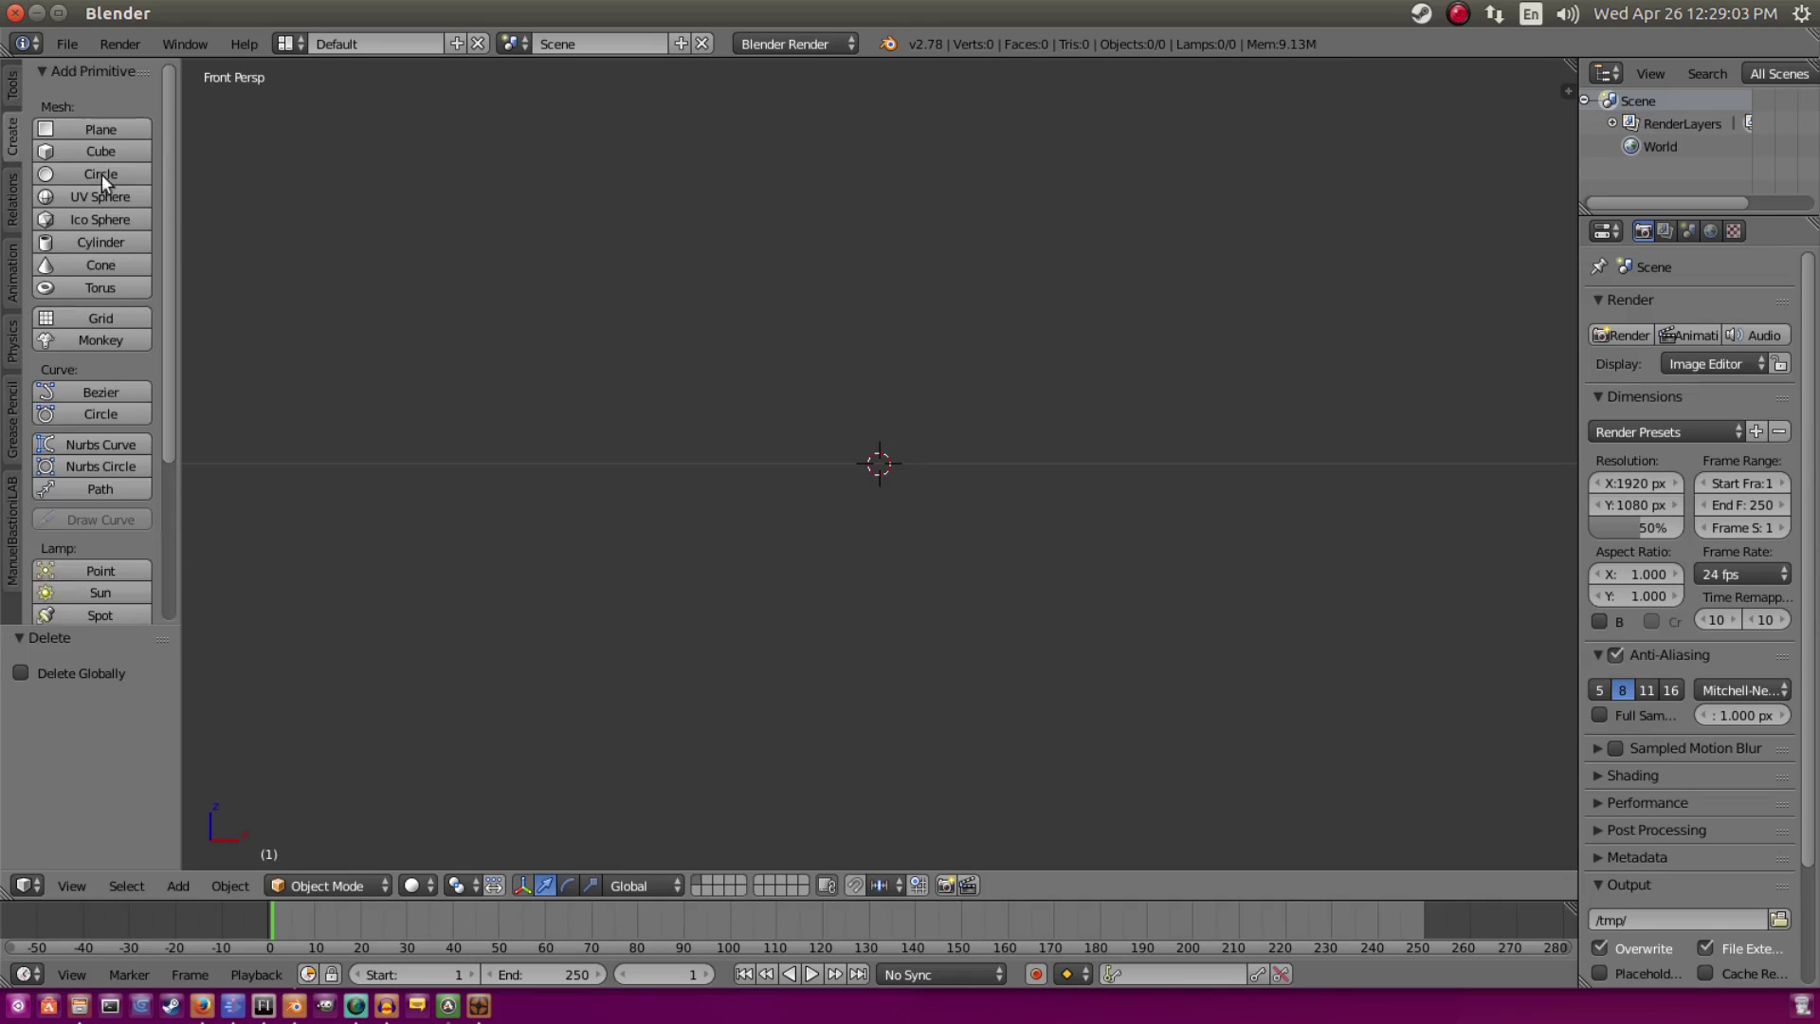
{"action": "scroll", "coordinate": [95, 312], "scroll_direction": "down", "scroll_amount": 6}
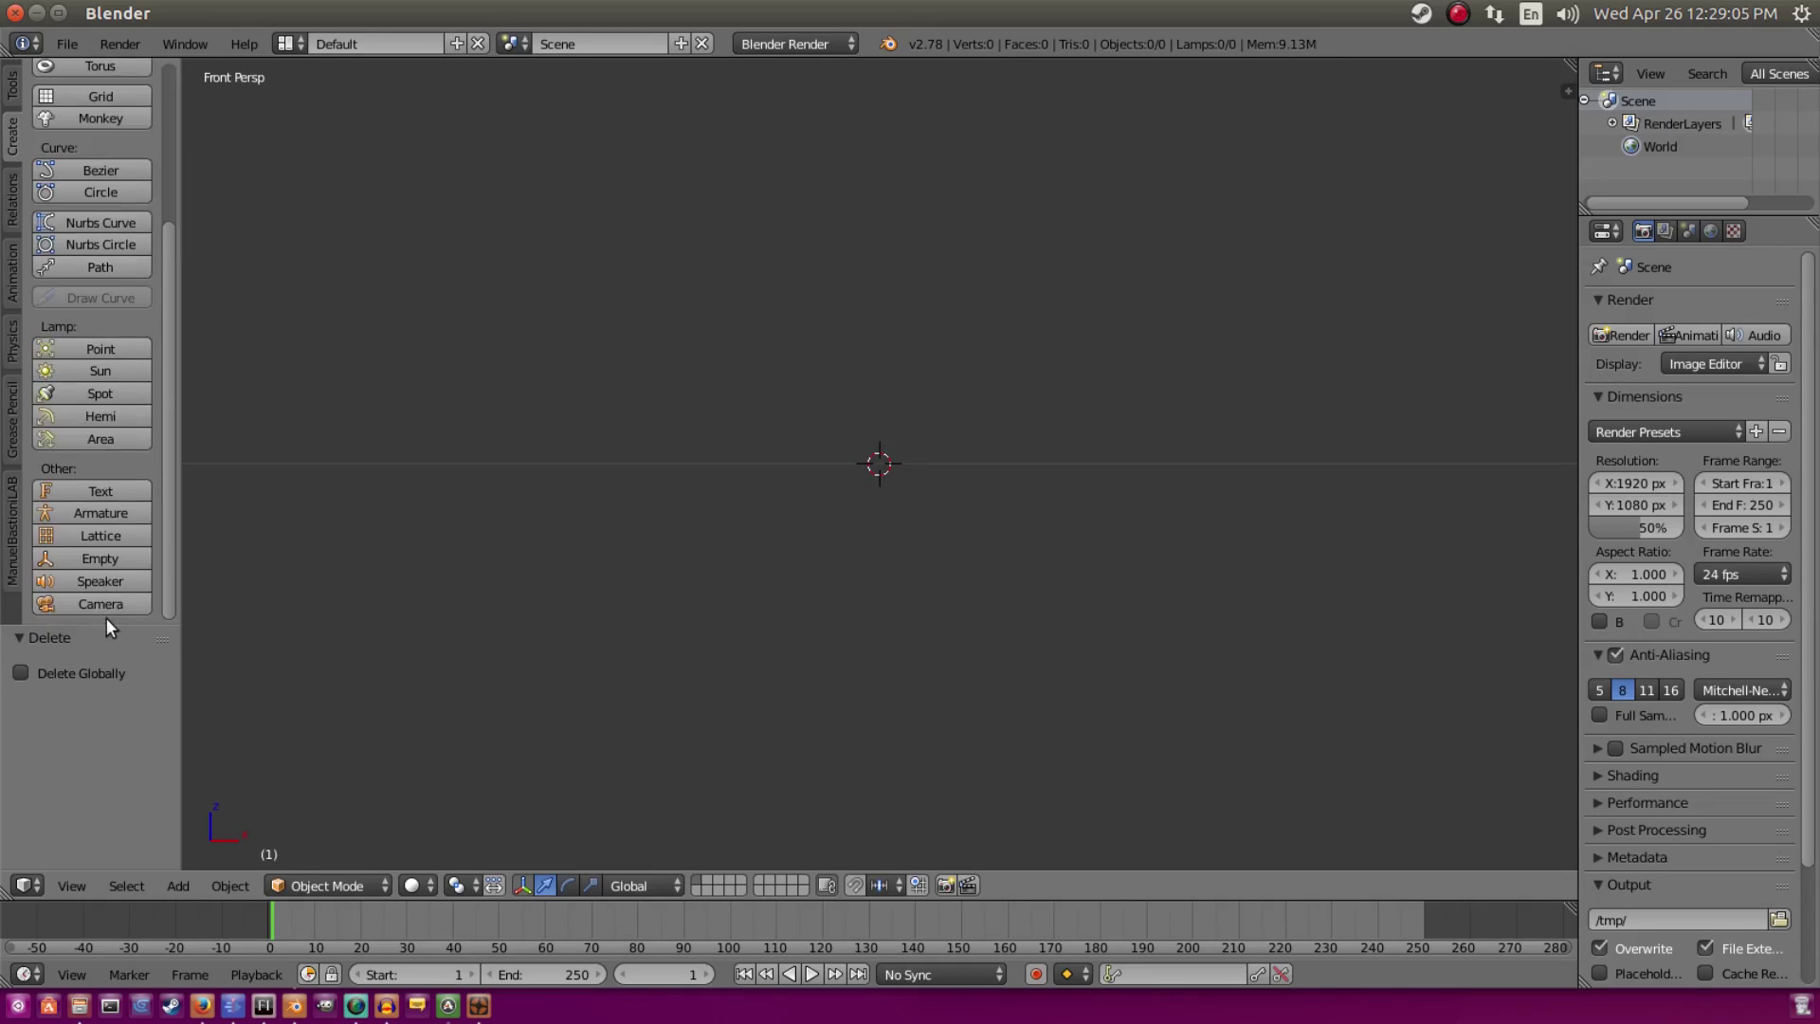
{"action": "left_click", "coordinate": [106, 612]}
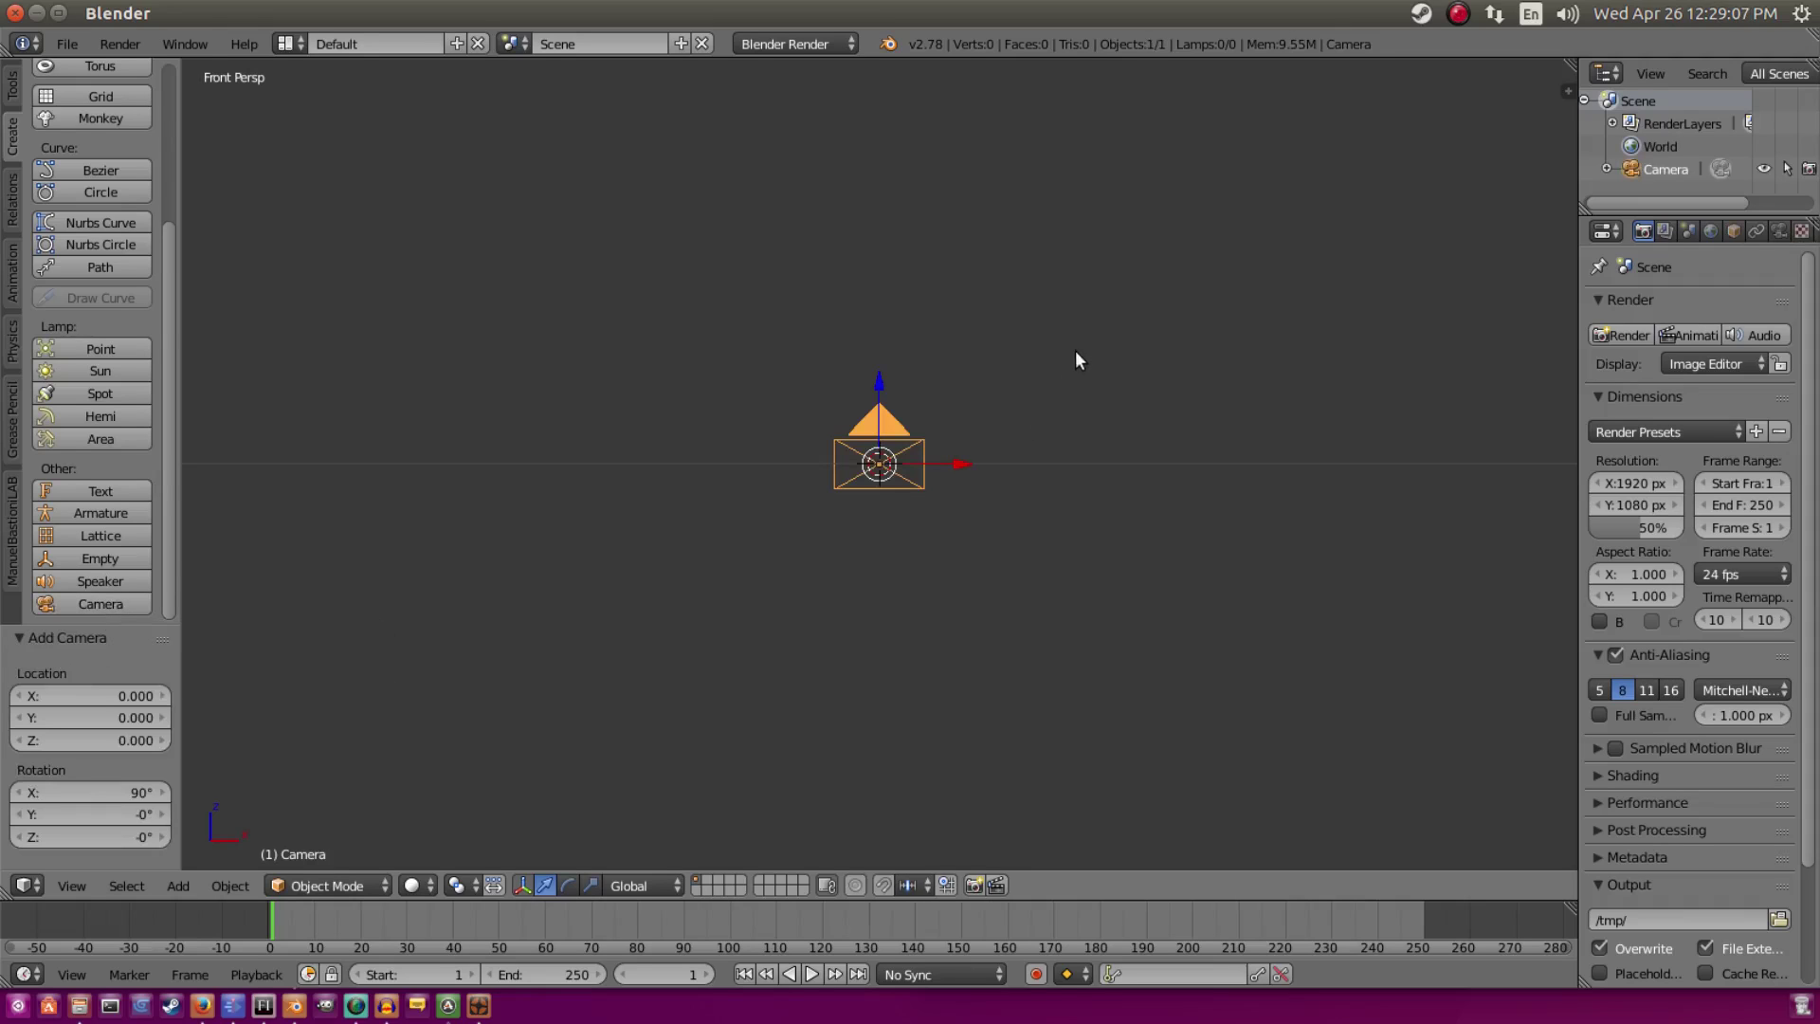
Step: Move the camera about 10.3 units along negative Y and switch to the camera view
{"action": "middle_click_drag", "start_coordinate": [1077, 357], "coordinate": [910, 453]}
{"action": "key", "text": "g"}
{"action": "key", "text": "y"}
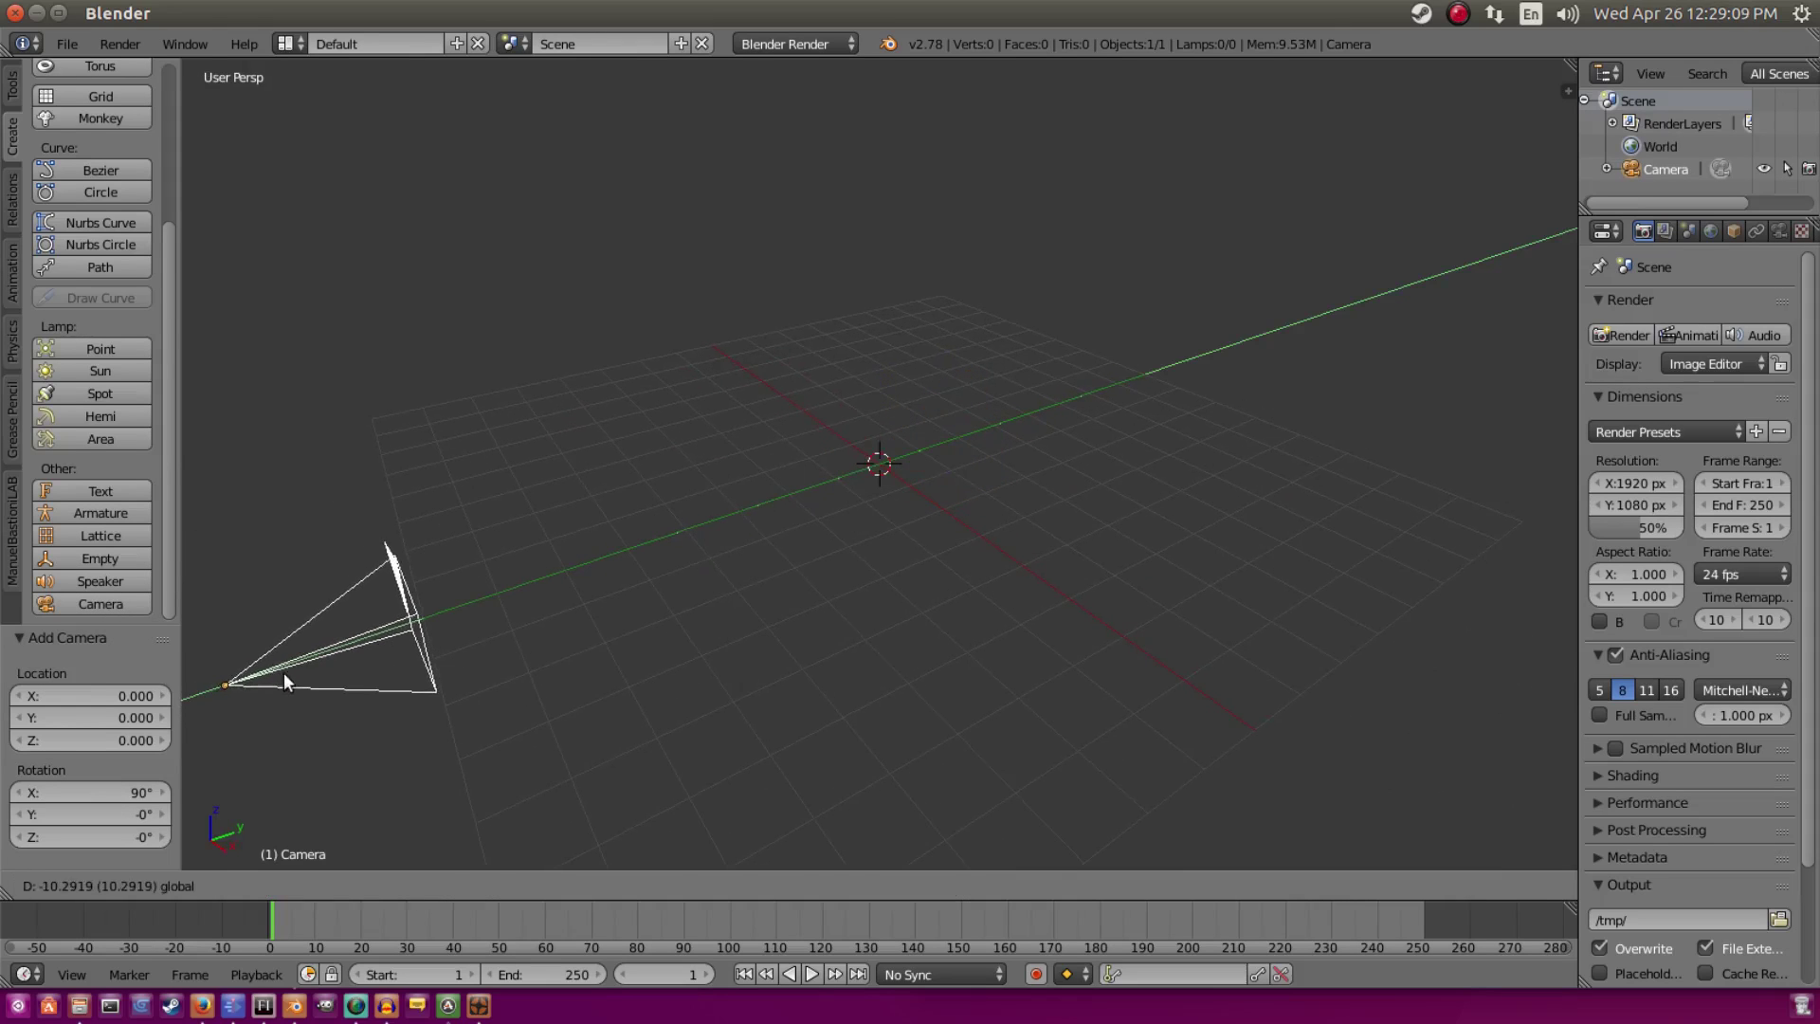
{"action": "left_click", "coordinate": [282, 673]}
{"action": "key", "text": "KP_0"}
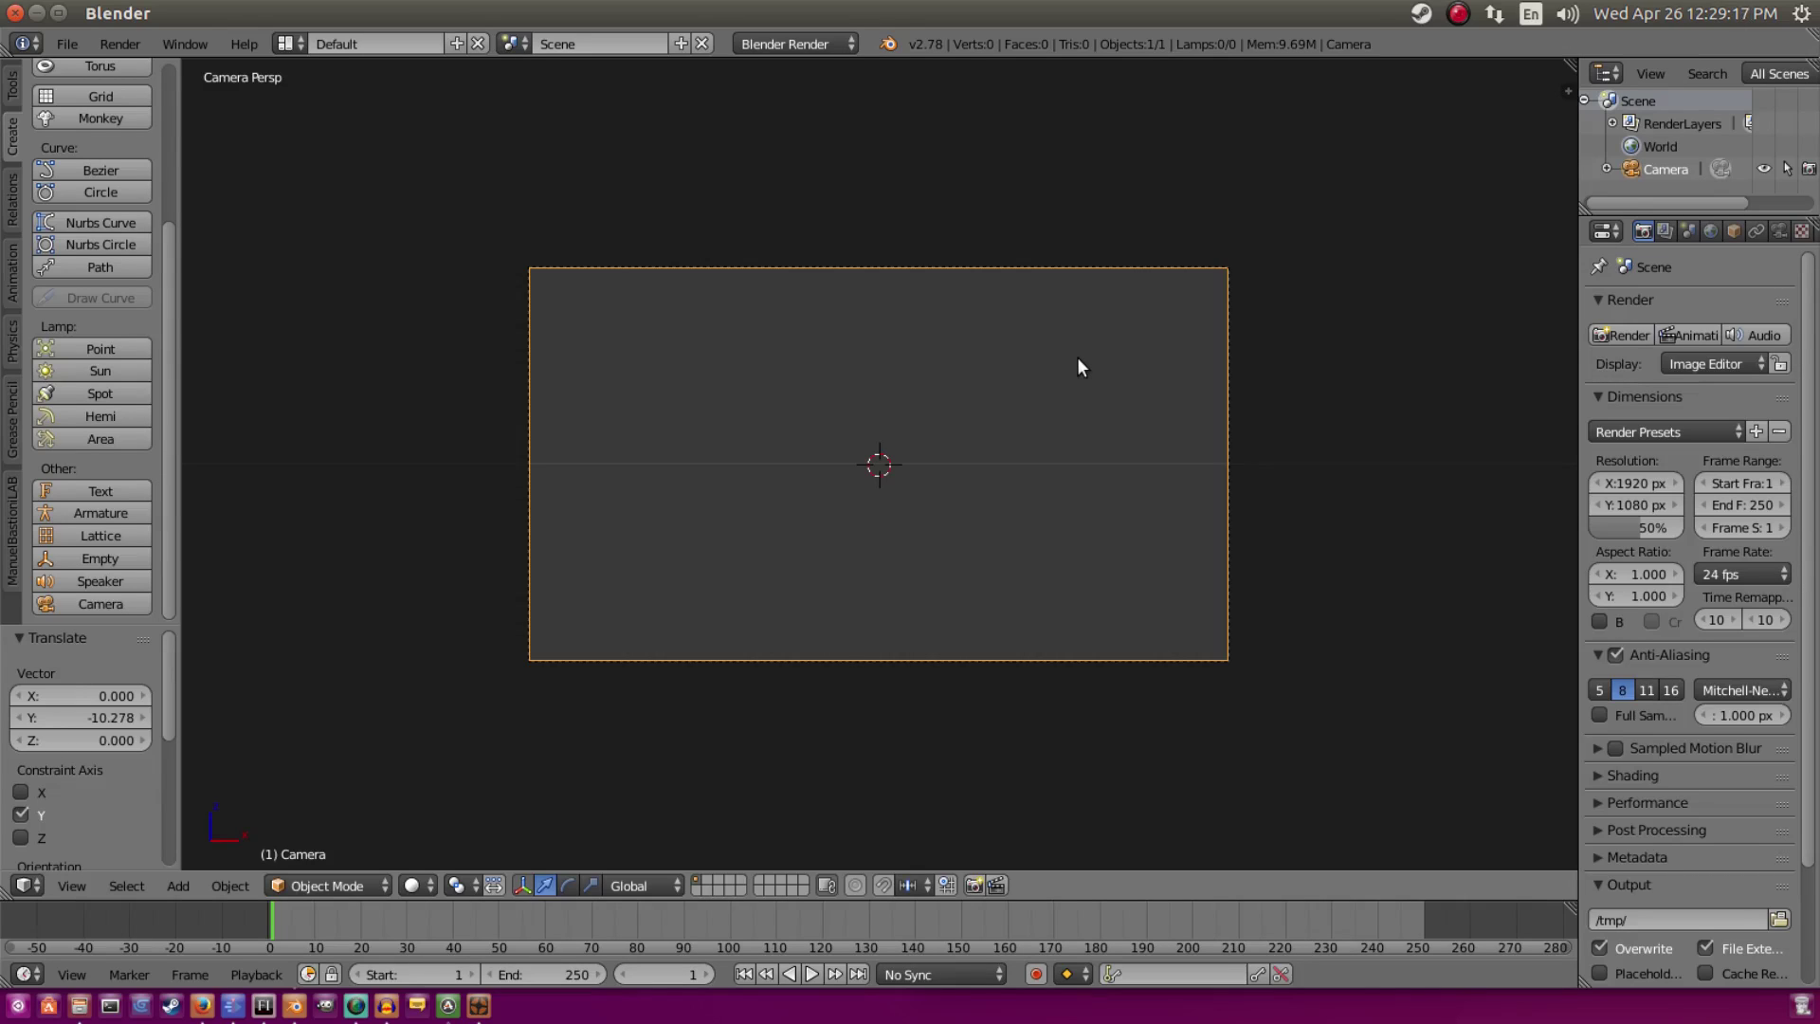
Step: Add a plane at the origin and rotate it 90° about the X axis to face the camera
{"action": "left_click_drag", "start_coordinate": [1578, 298], "coordinate": [1466, 294]}
{"action": "left_click_drag", "start_coordinate": [182, 320], "coordinate": [218, 308]}
{"action": "scroll", "coordinate": [167, 303], "scroll_direction": "up", "scroll_amount": 5}
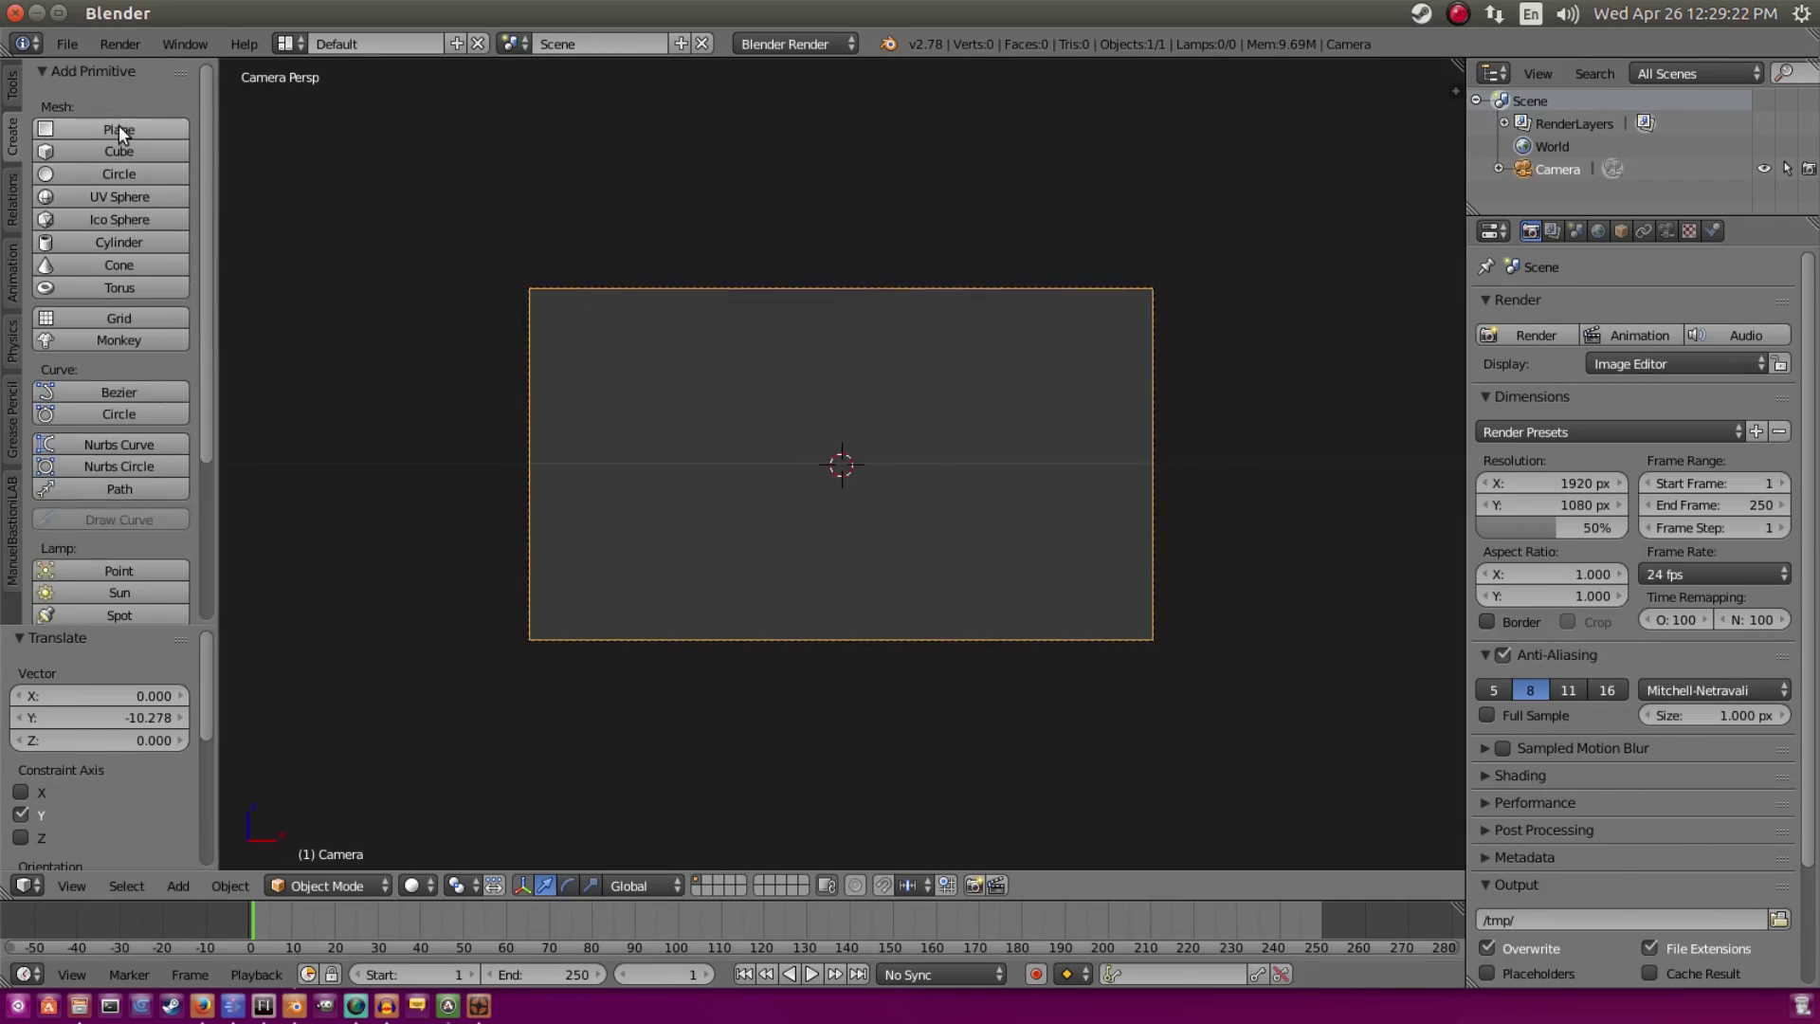
{"action": "left_click", "coordinate": [117, 130]}
{"action": "type", "text": "rx"}
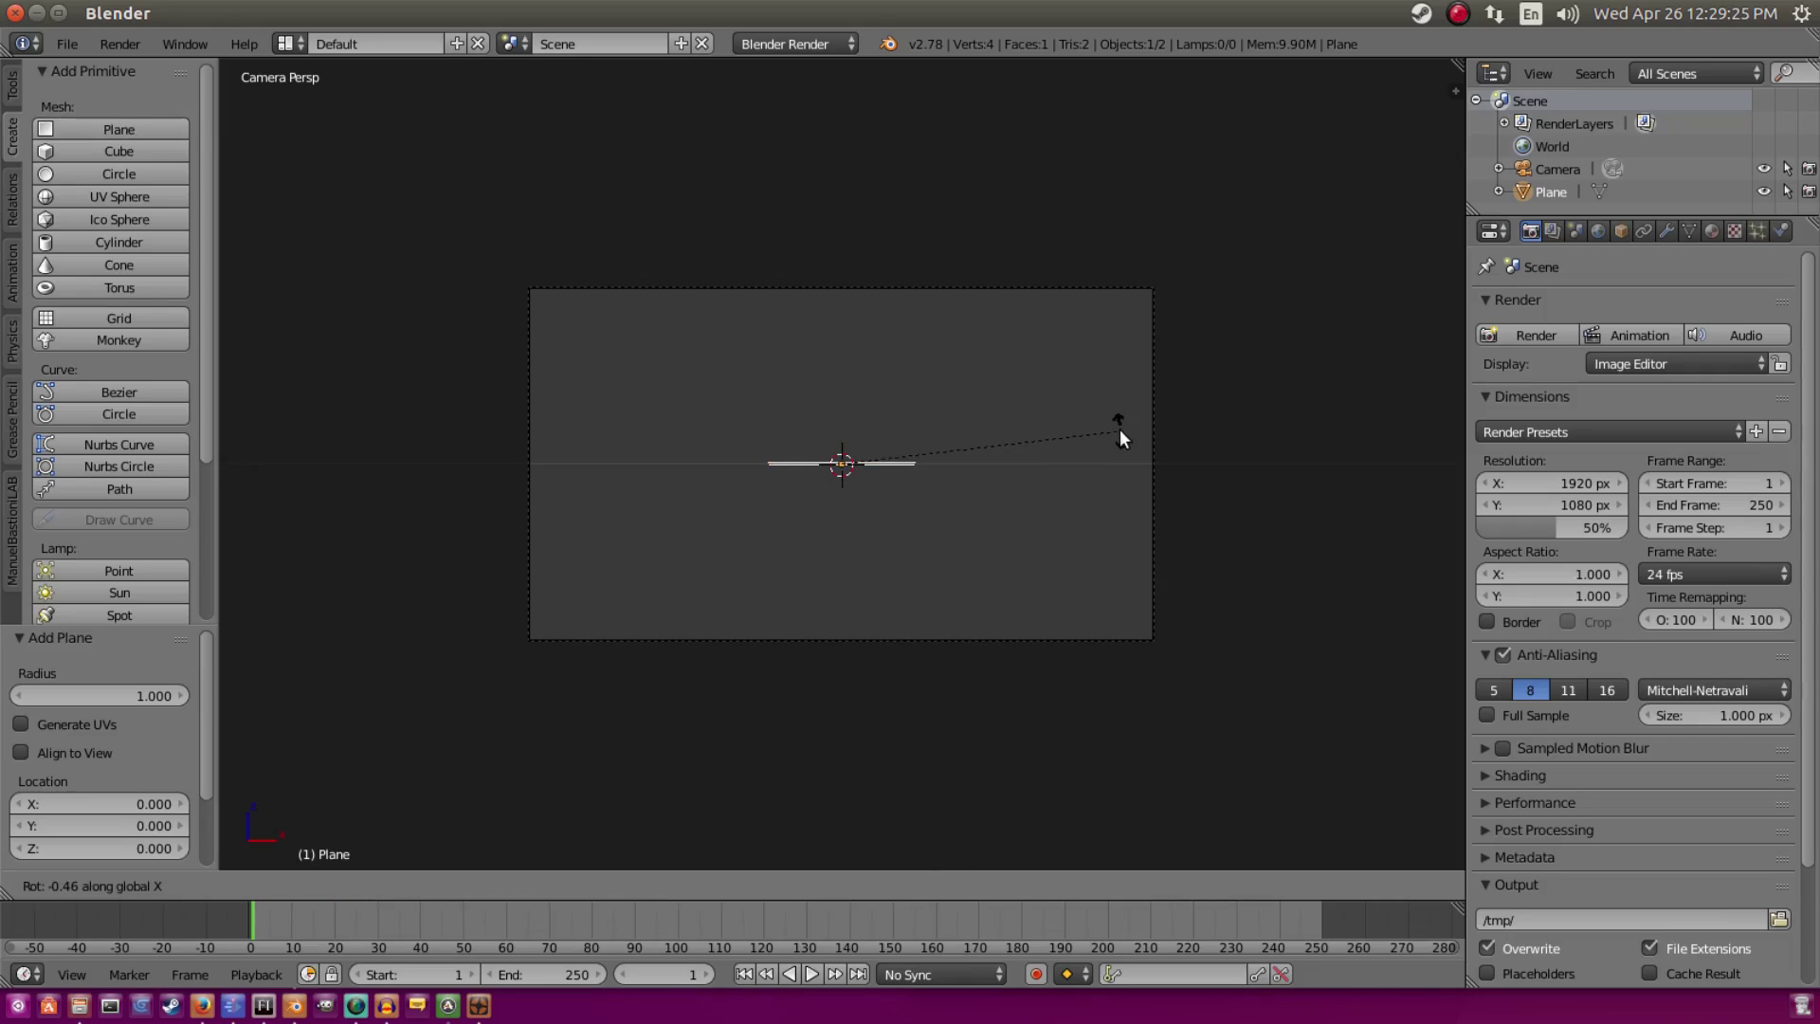
{"action": "type", "text": "90"}
{"action": "key", "text": "Return"}
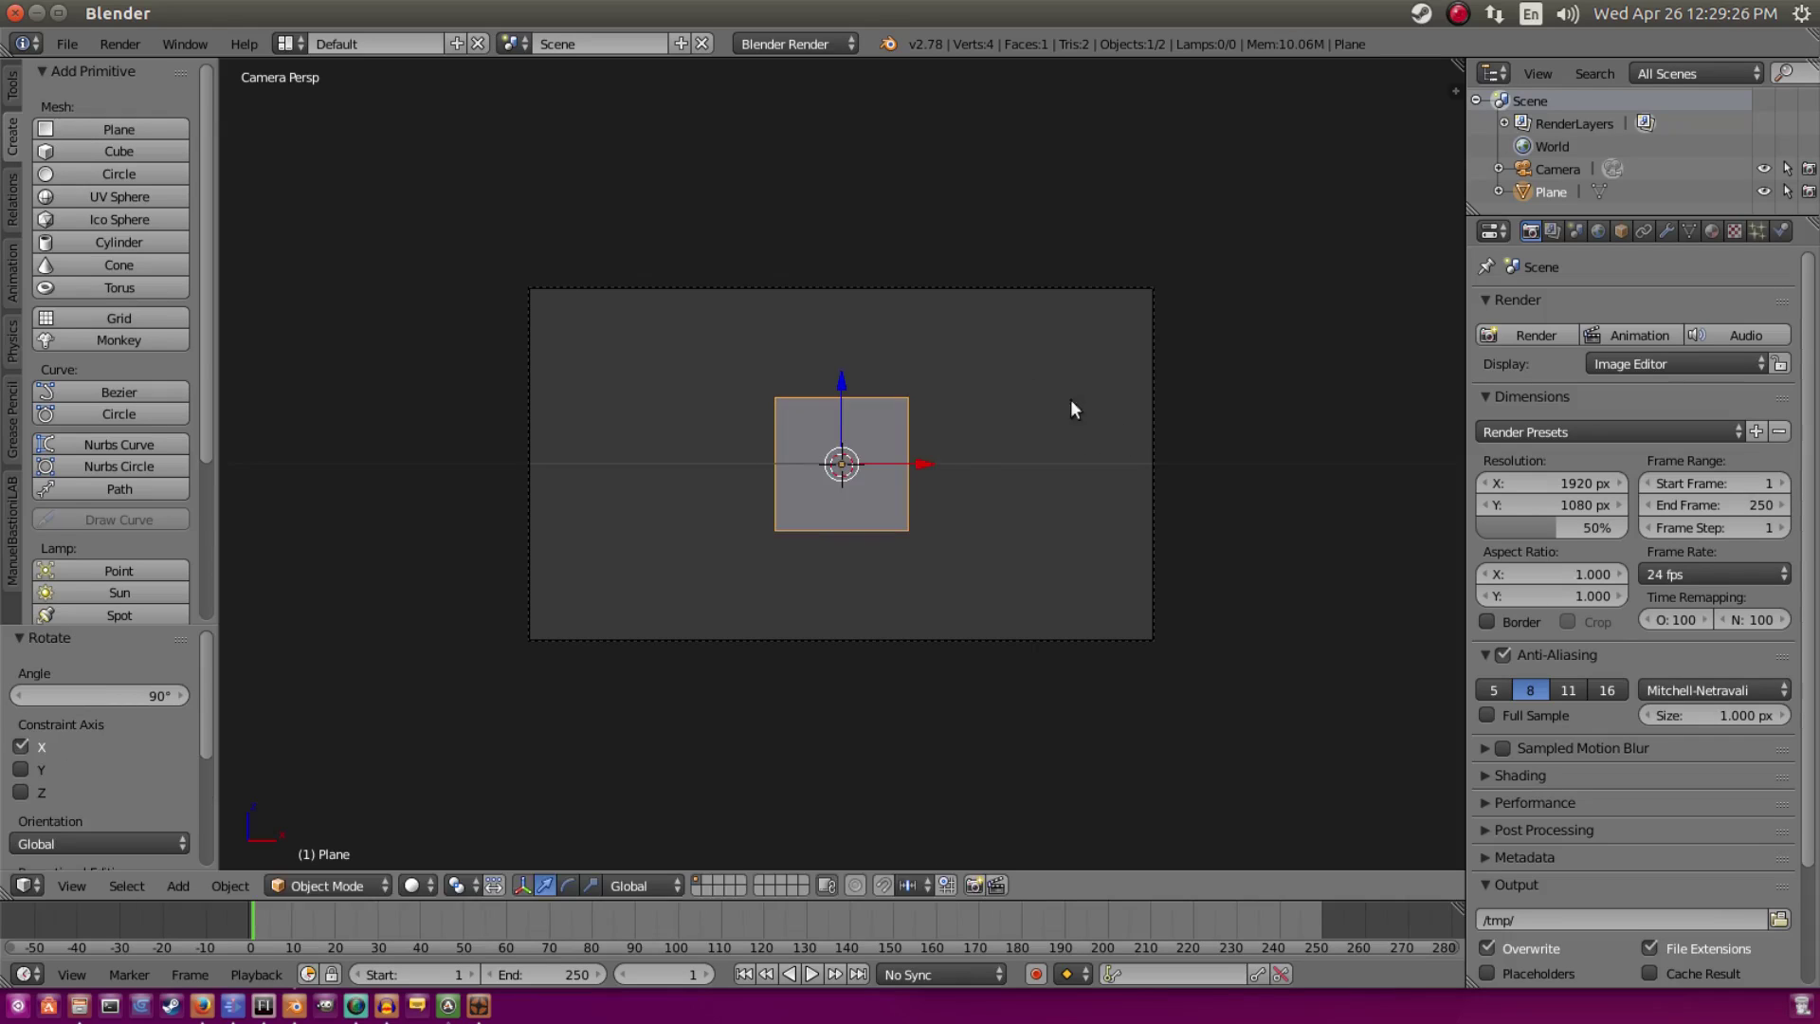
Step: In Edit Mode, add one vertical loop cut exactly through the middle of the plane
{"action": "scroll", "coordinate": [921, 481], "scroll_direction": "up", "scroll_amount": 2}
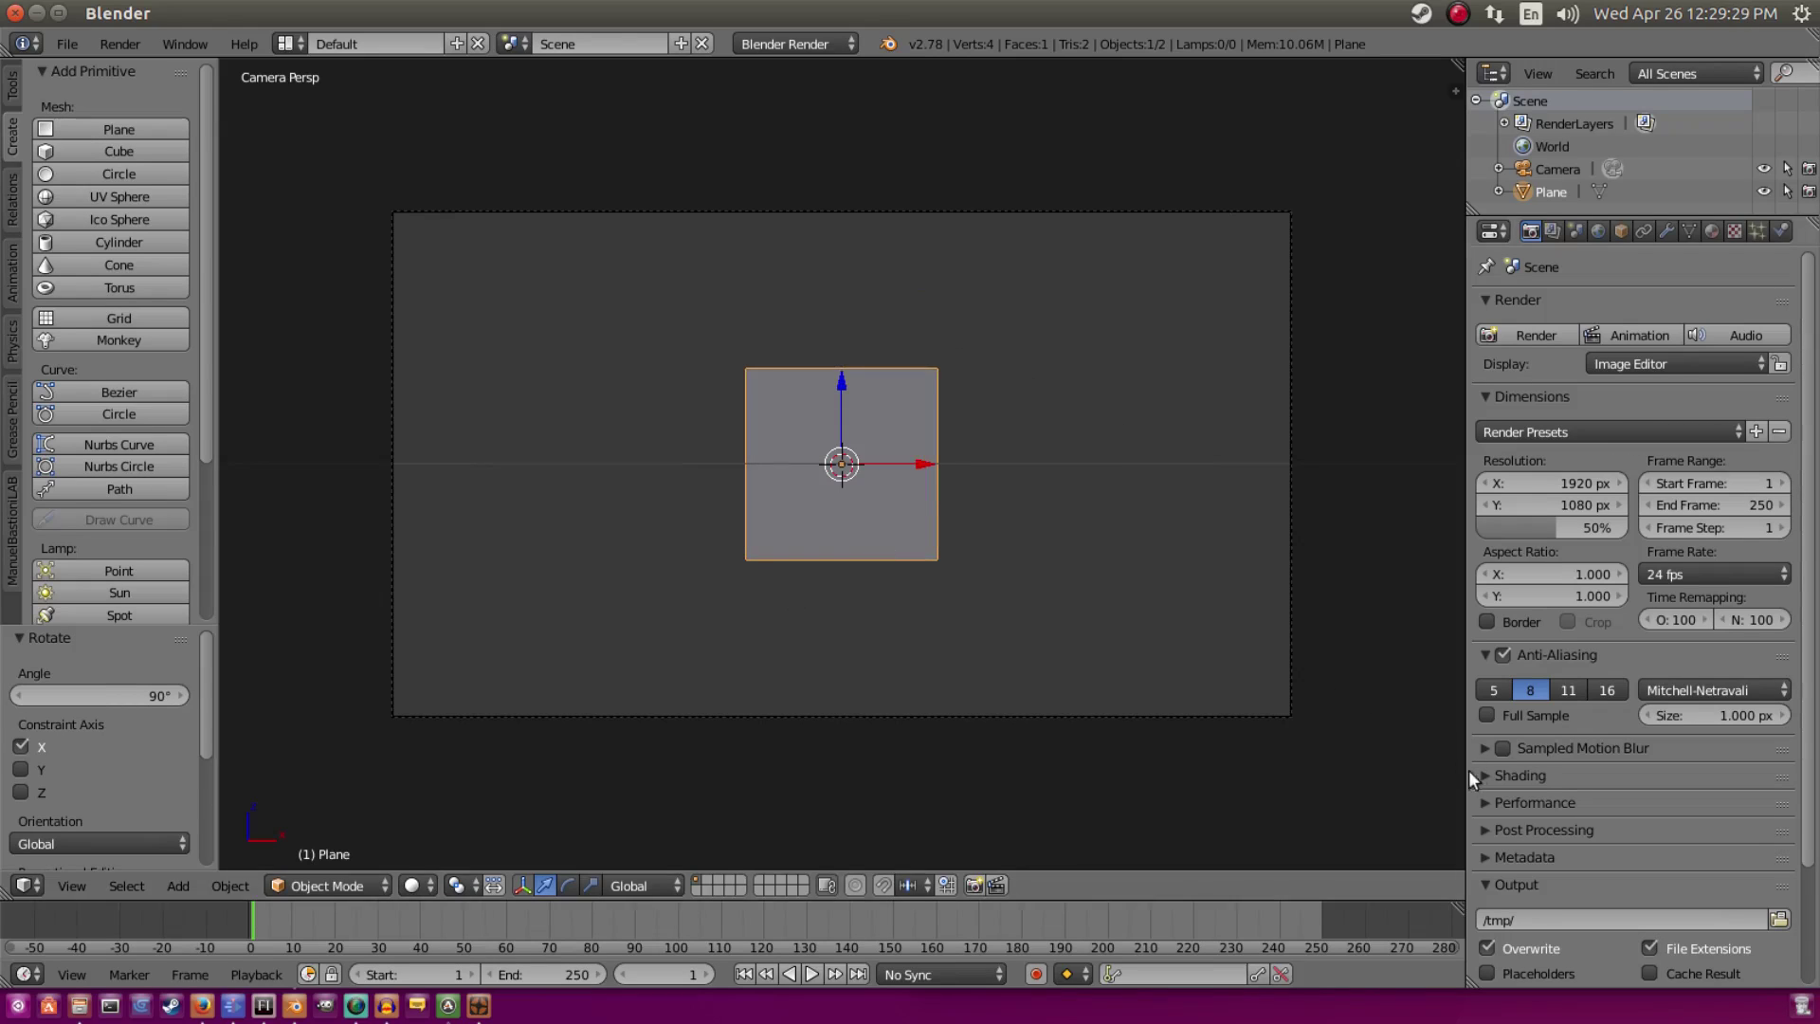
{"action": "scroll", "coordinate": [1088, 389], "scroll_direction": "up", "scroll_amount": 3}
{"action": "scroll", "coordinate": [1047, 329], "scroll_direction": "up", "scroll_amount": 1}
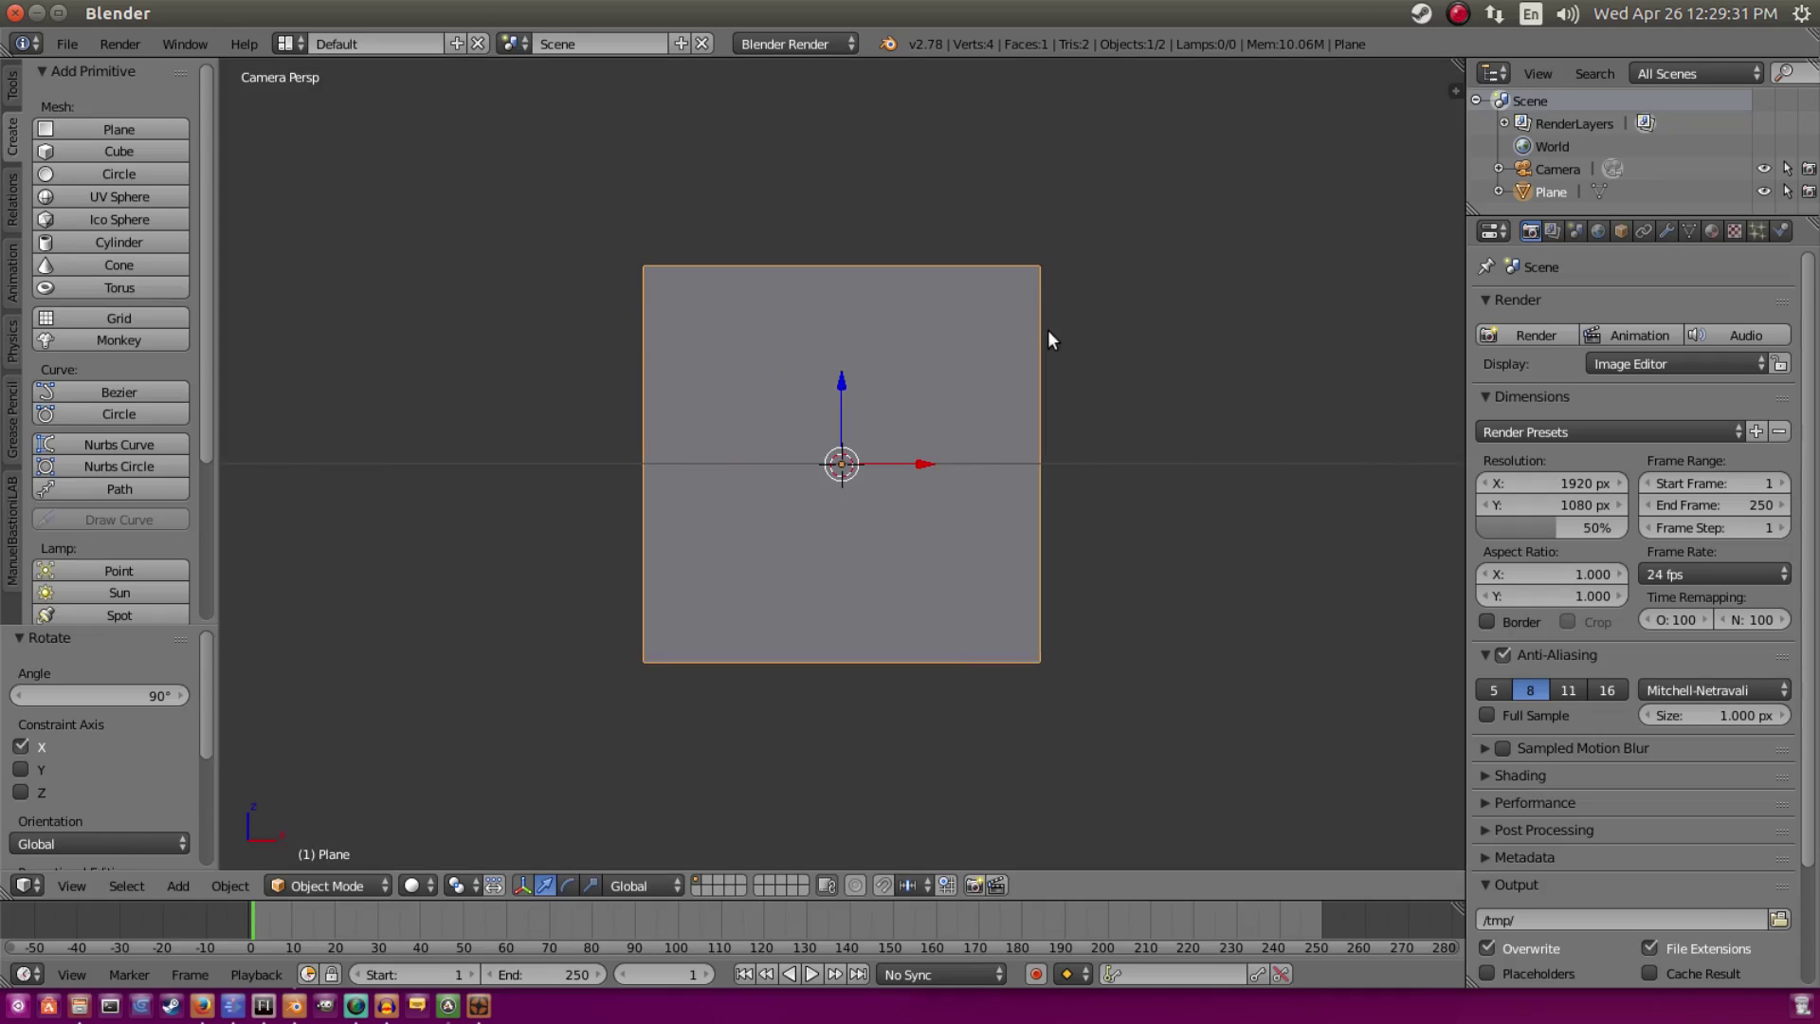
{"action": "key", "text": "Tab"}
{"action": "scroll", "coordinate": [1048, 332], "scroll_direction": "up", "scroll_amount": 1}
{"action": "scroll", "coordinate": [1048, 353], "scroll_direction": "down", "scroll_amount": 5}
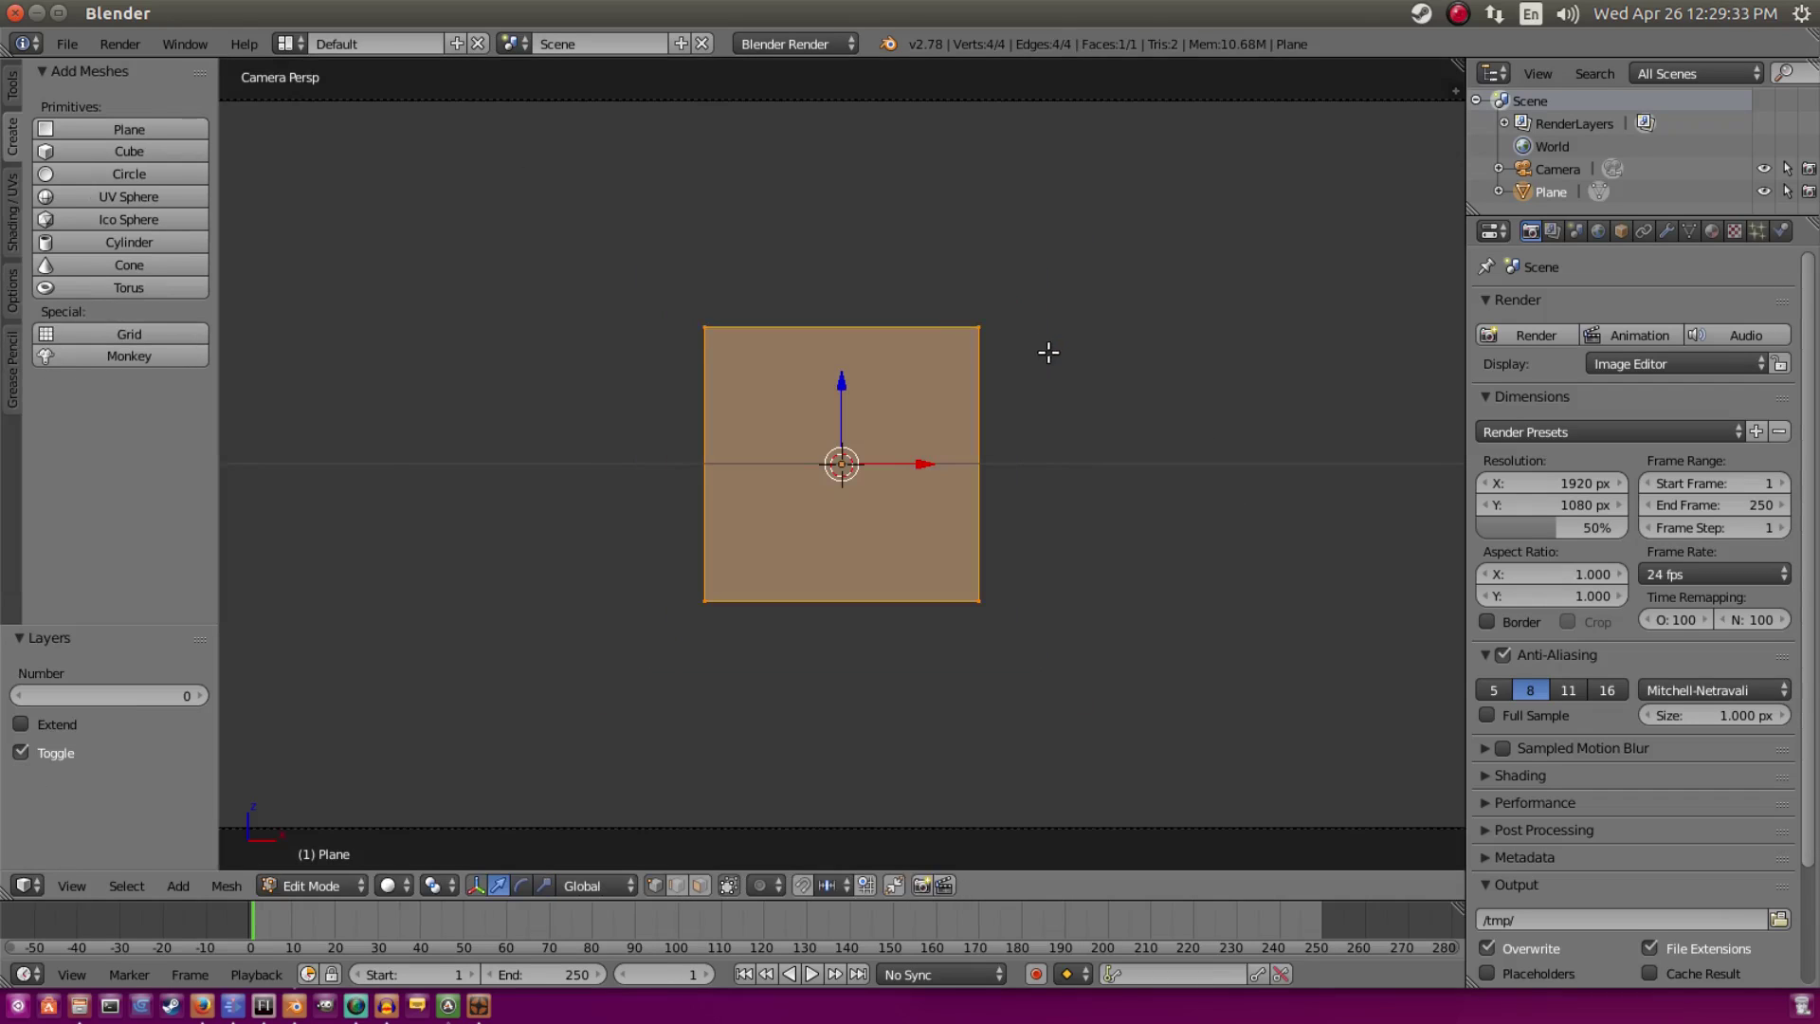
{"action": "scroll", "coordinate": [787, 474], "scroll_direction": "up", "scroll_amount": 3}
{"action": "scroll", "coordinate": [877, 692], "scroll_direction": "up", "scroll_amount": 2}
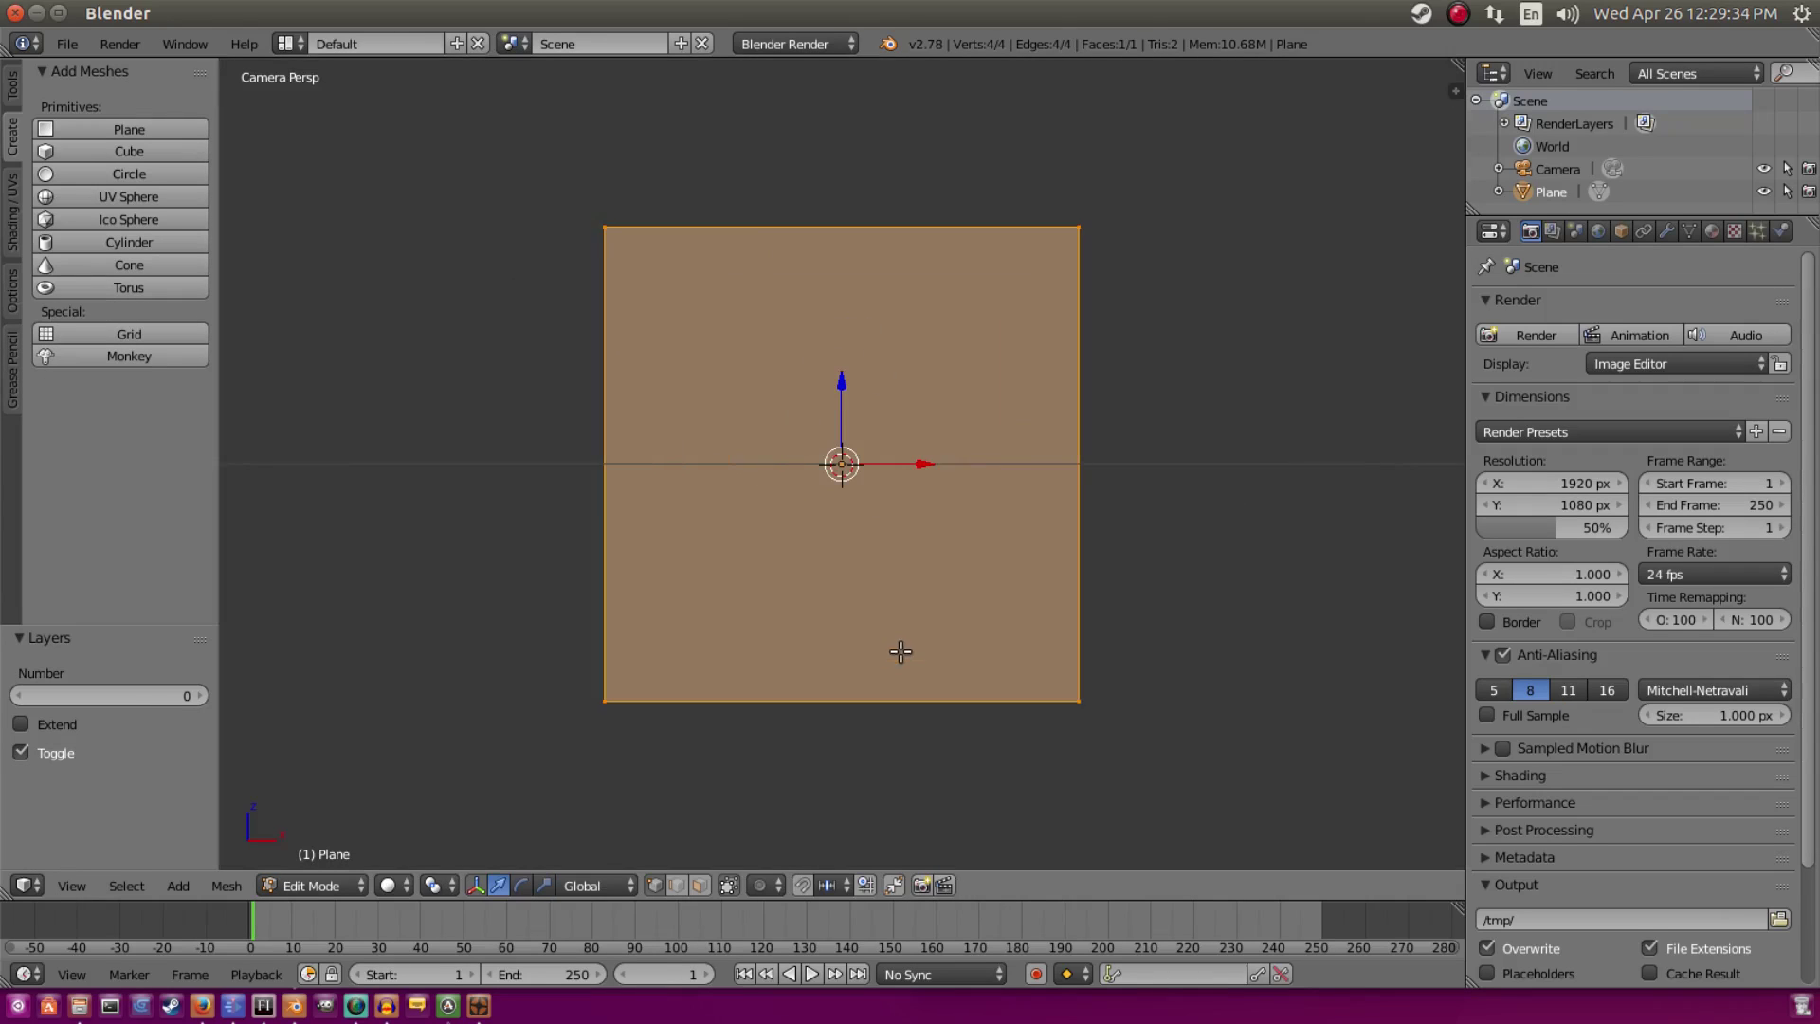
{"action": "middle_click_drag", "start_coordinate": [853, 366], "coordinate": [852, 377], "text": "shift"}
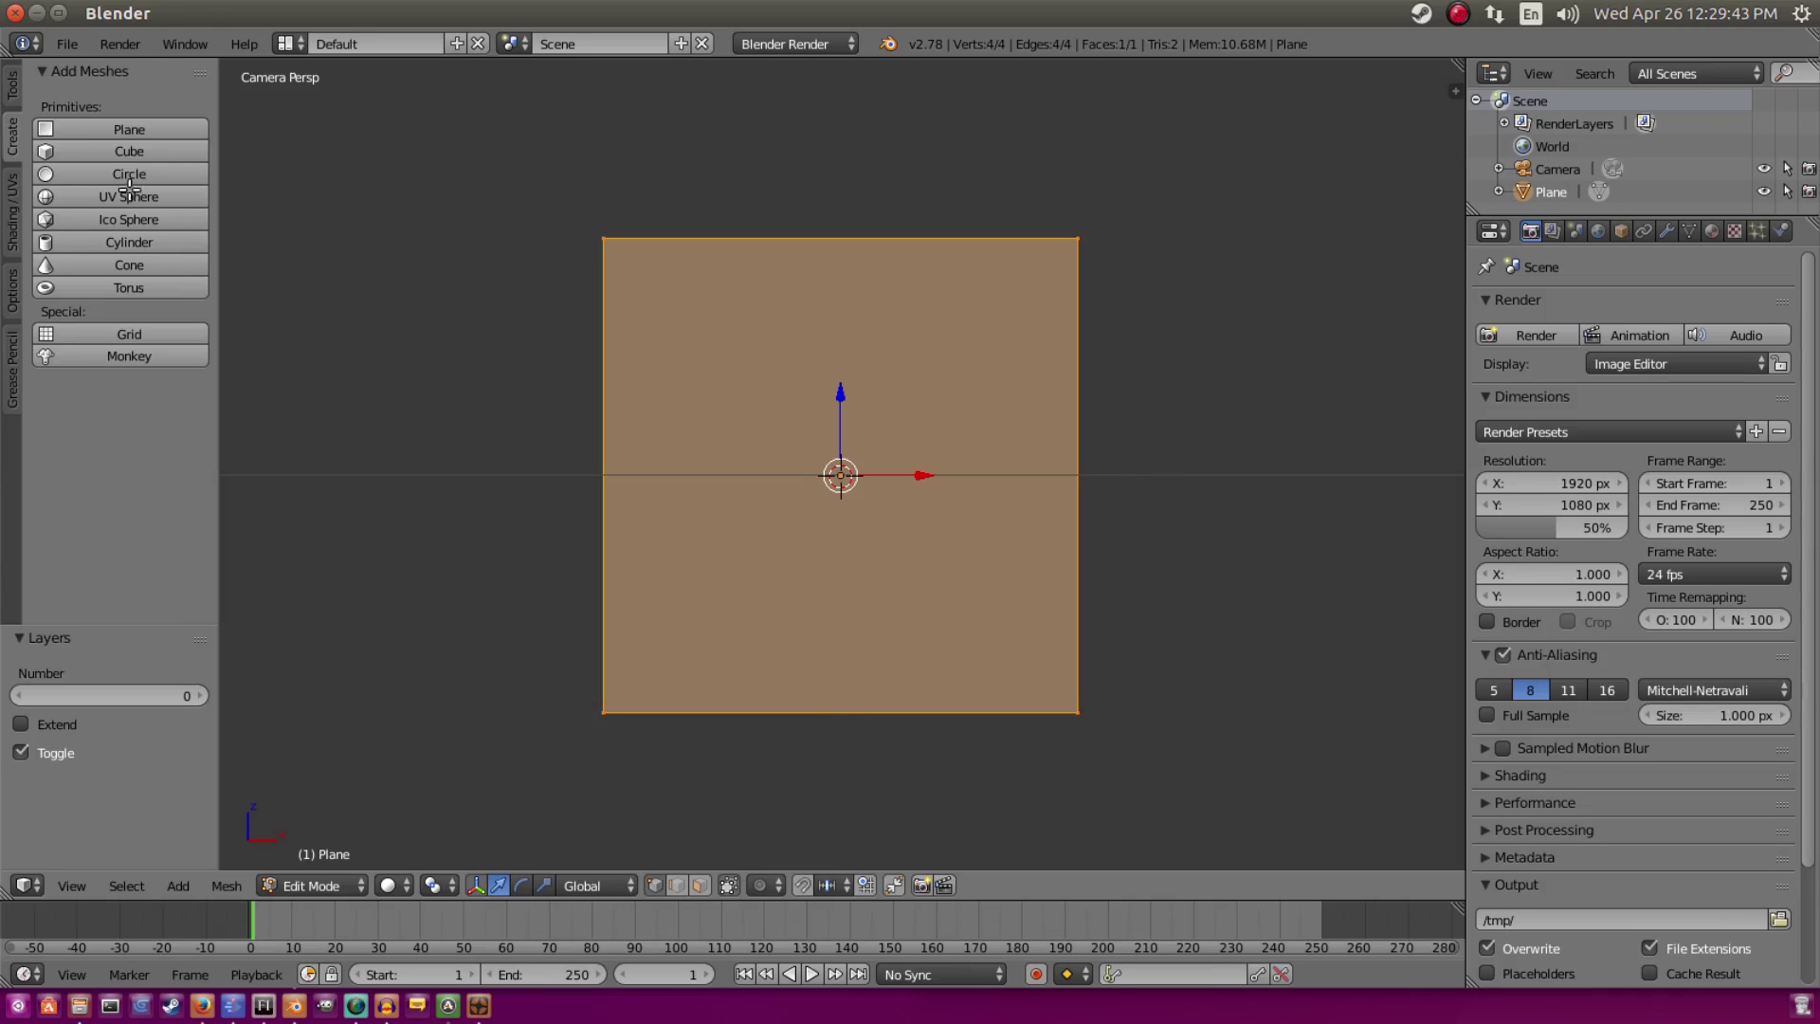
{"action": "left_click", "coordinate": [12, 85]}
{"action": "scroll", "coordinate": [72, 256], "scroll_direction": "down", "scroll_amount": 5}
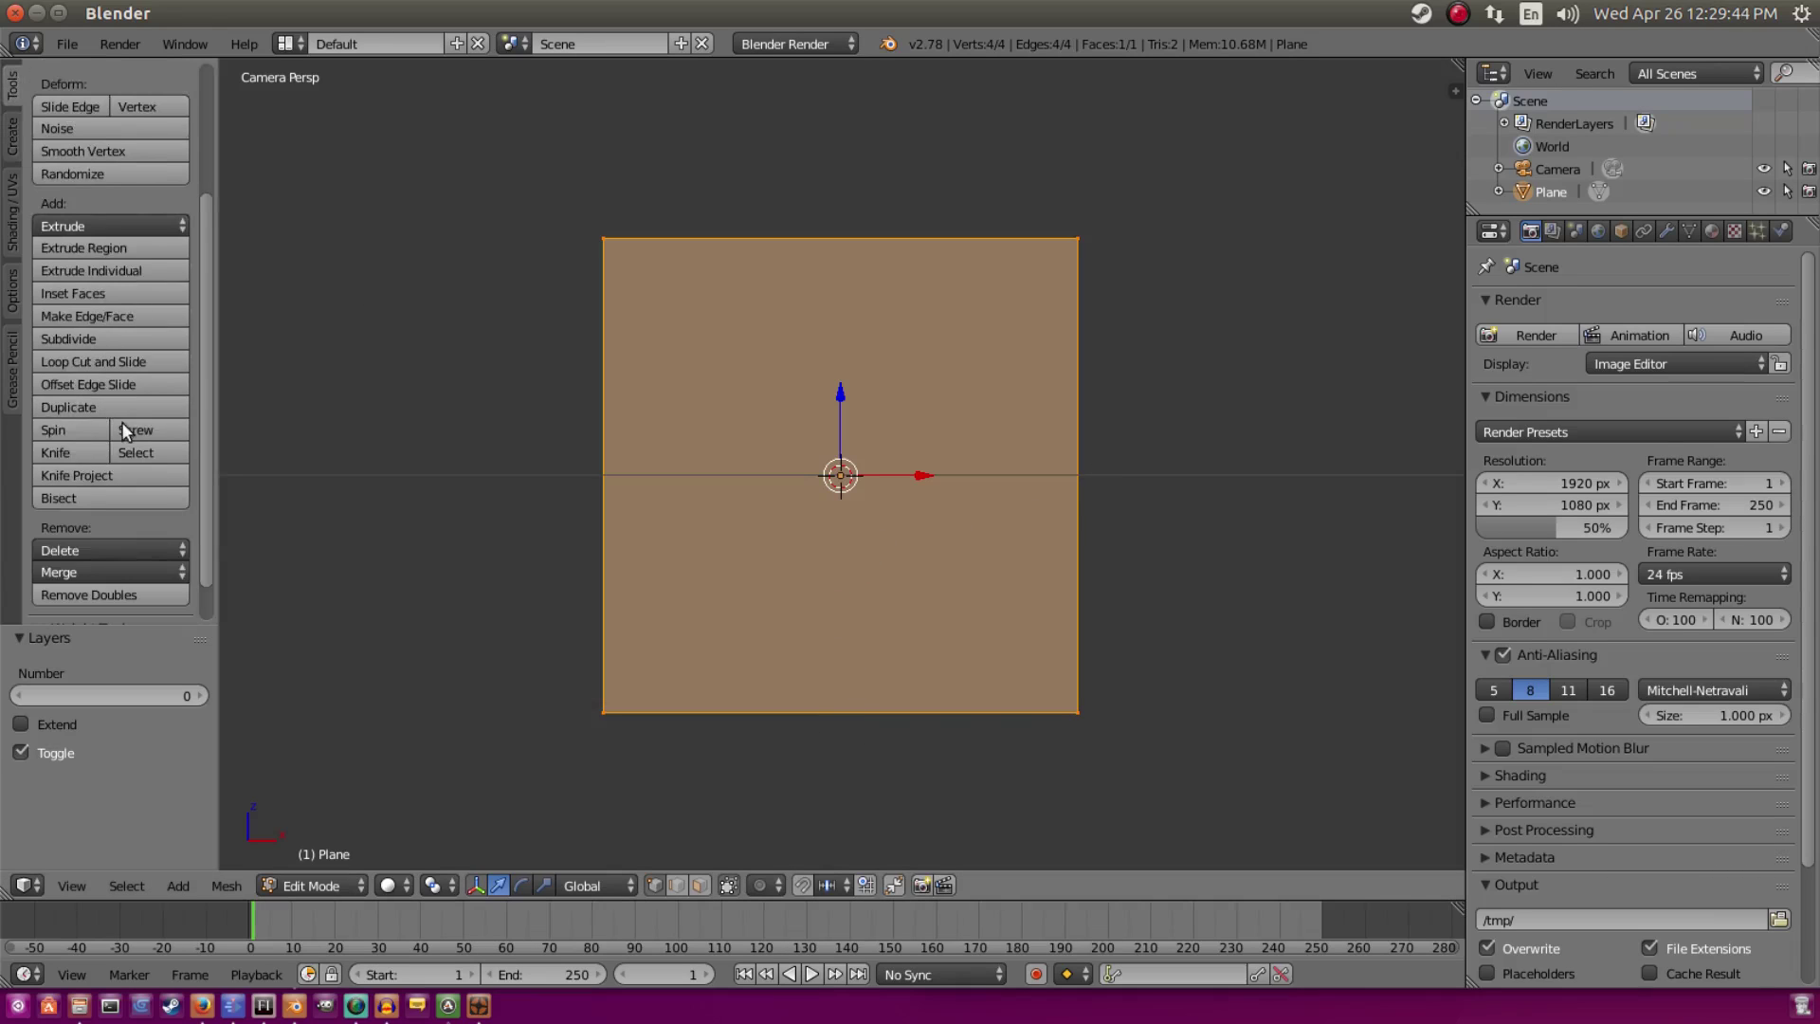
{"action": "left_click", "coordinate": [133, 362]}
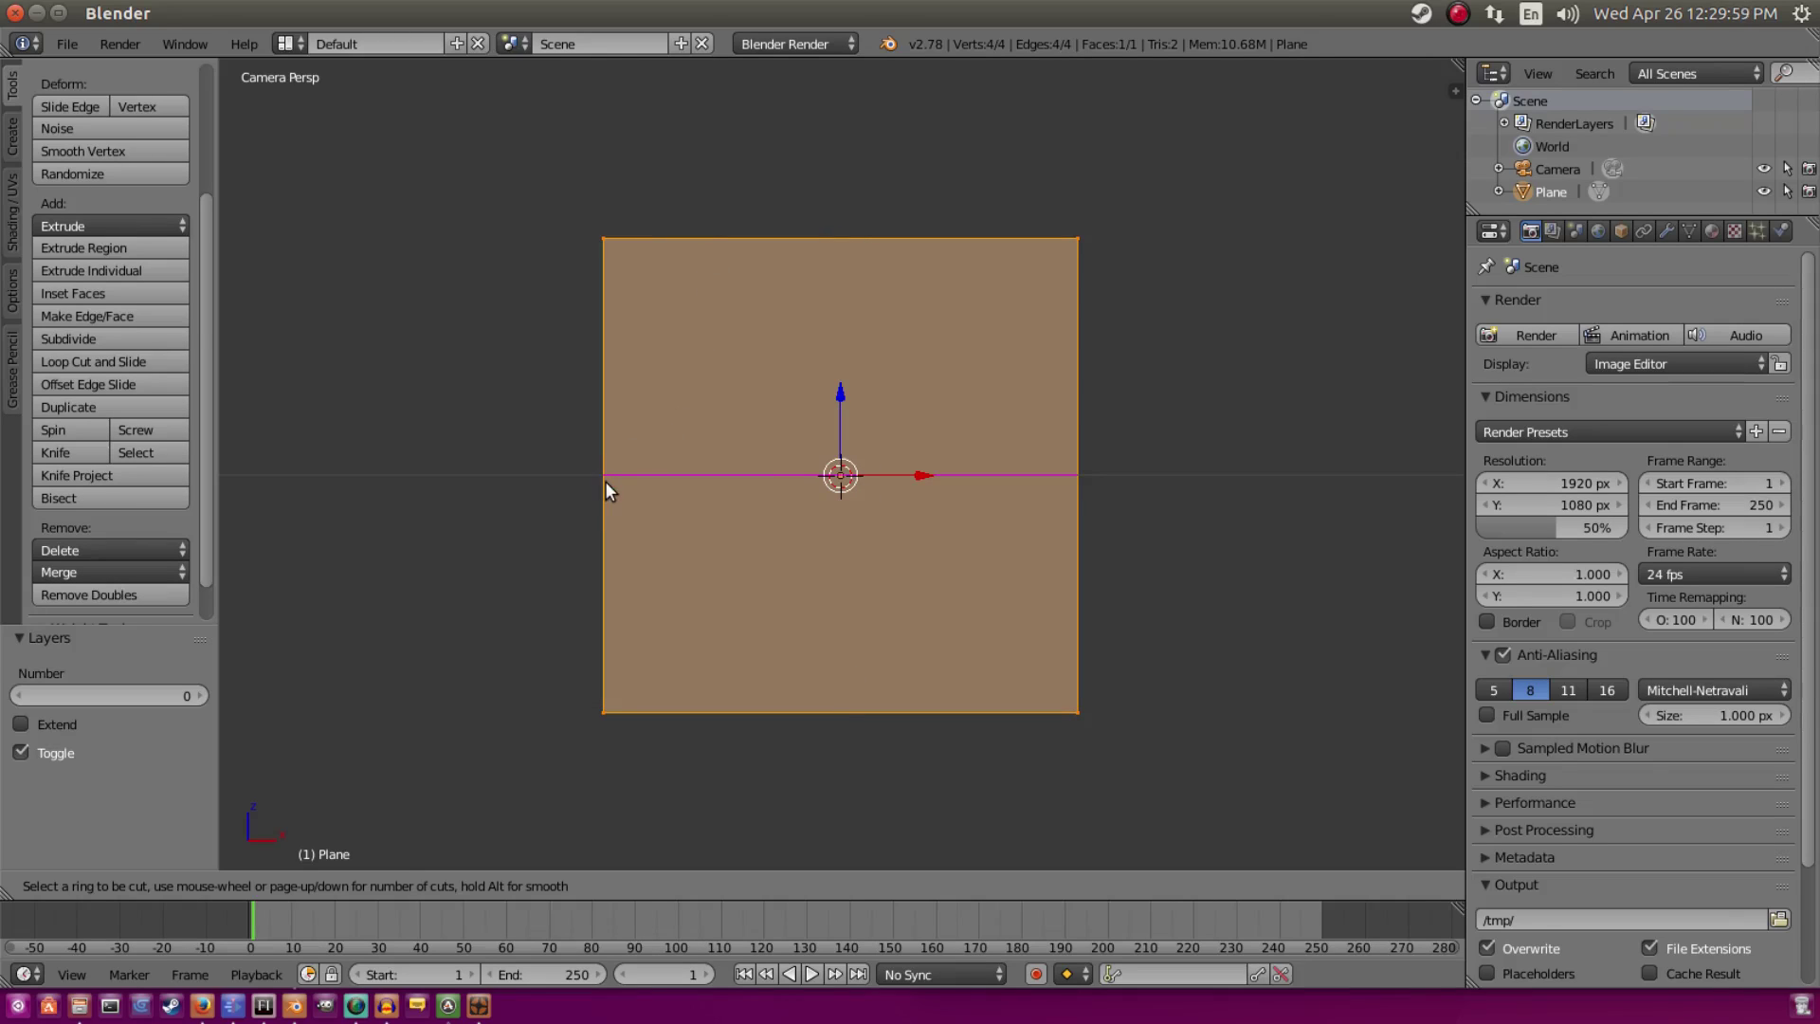
{"action": "left_click", "coordinate": [839, 226]}
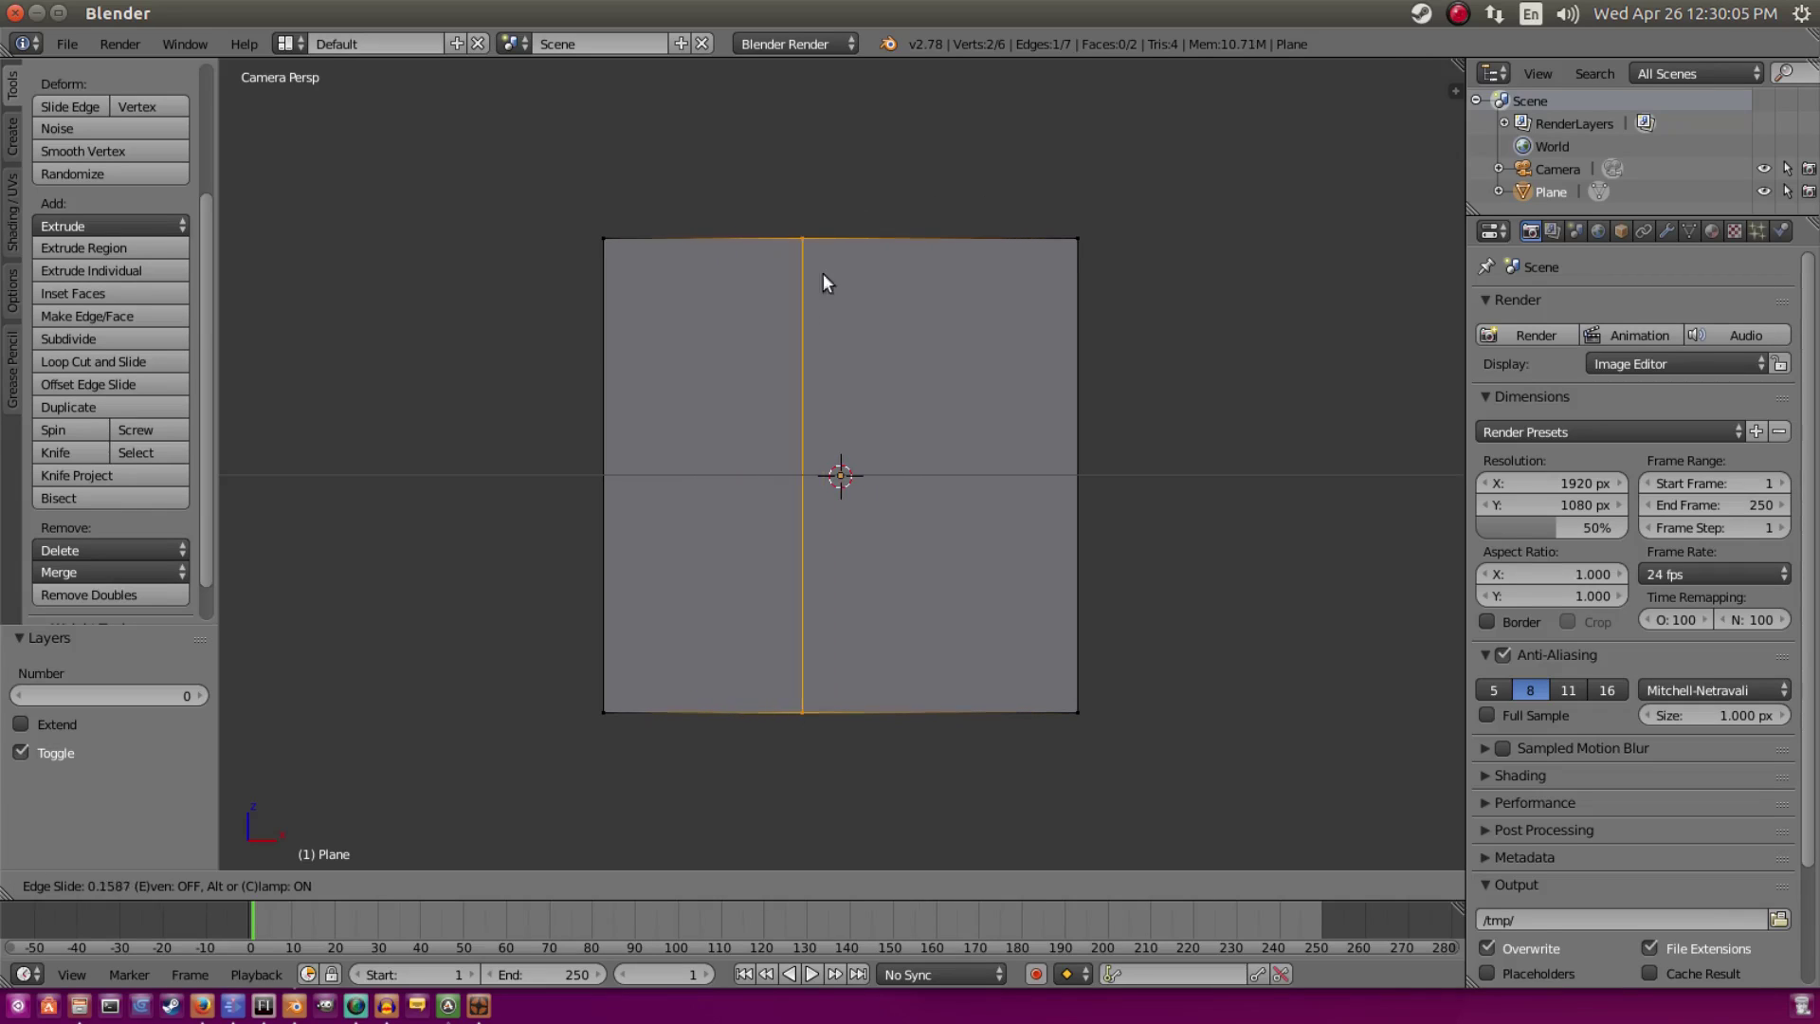
{"action": "right_click", "coordinate": [763, 235]}
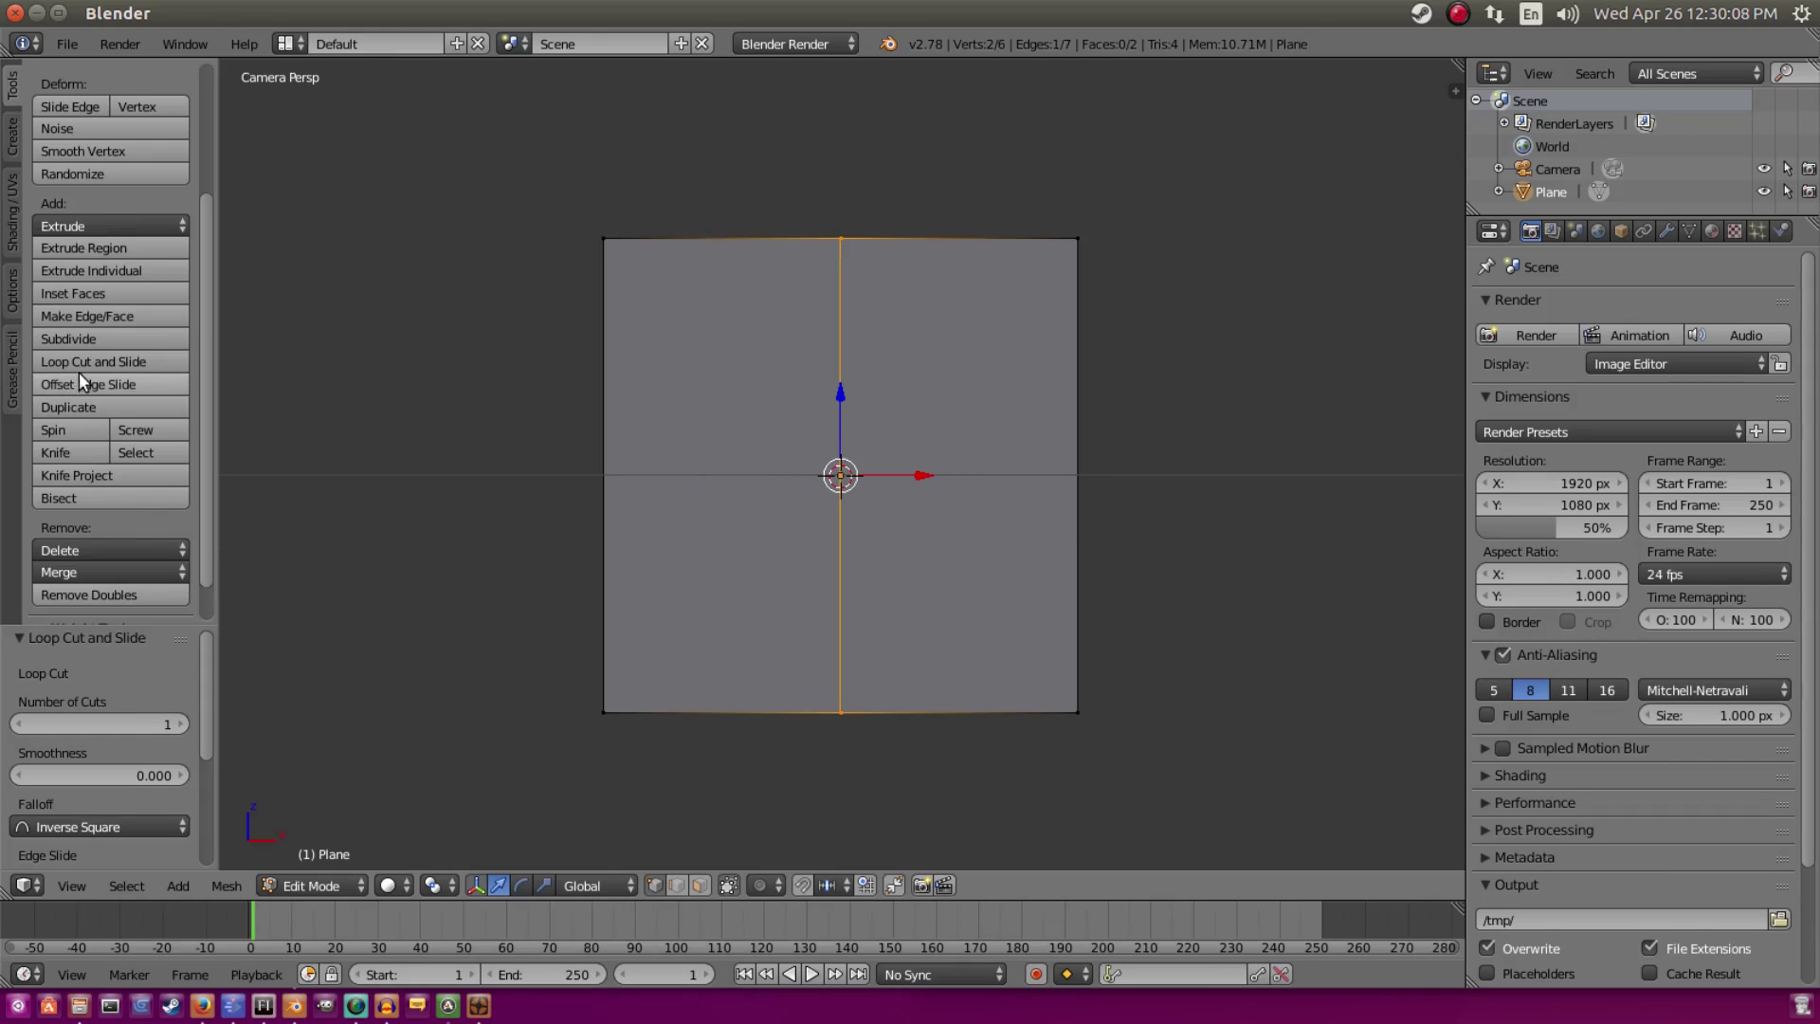
Step: Add one horizontal loop cut exactly through the middle of the plane
{"action": "left_click", "coordinate": [133, 364]}
{"action": "left_click", "coordinate": [605, 479]}
{"action": "right_click", "coordinate": [614, 550]}
Step: Examine the divided plane from an angle with its geometry deselected and reselected, and return to the camera view
{"action": "middle_click_drag", "start_coordinate": [1019, 341], "coordinate": [927, 417]}
{"action": "scroll", "coordinate": [897, 441], "scroll_direction": "up", "scroll_amount": 5}
{"action": "key", "text": "a"}
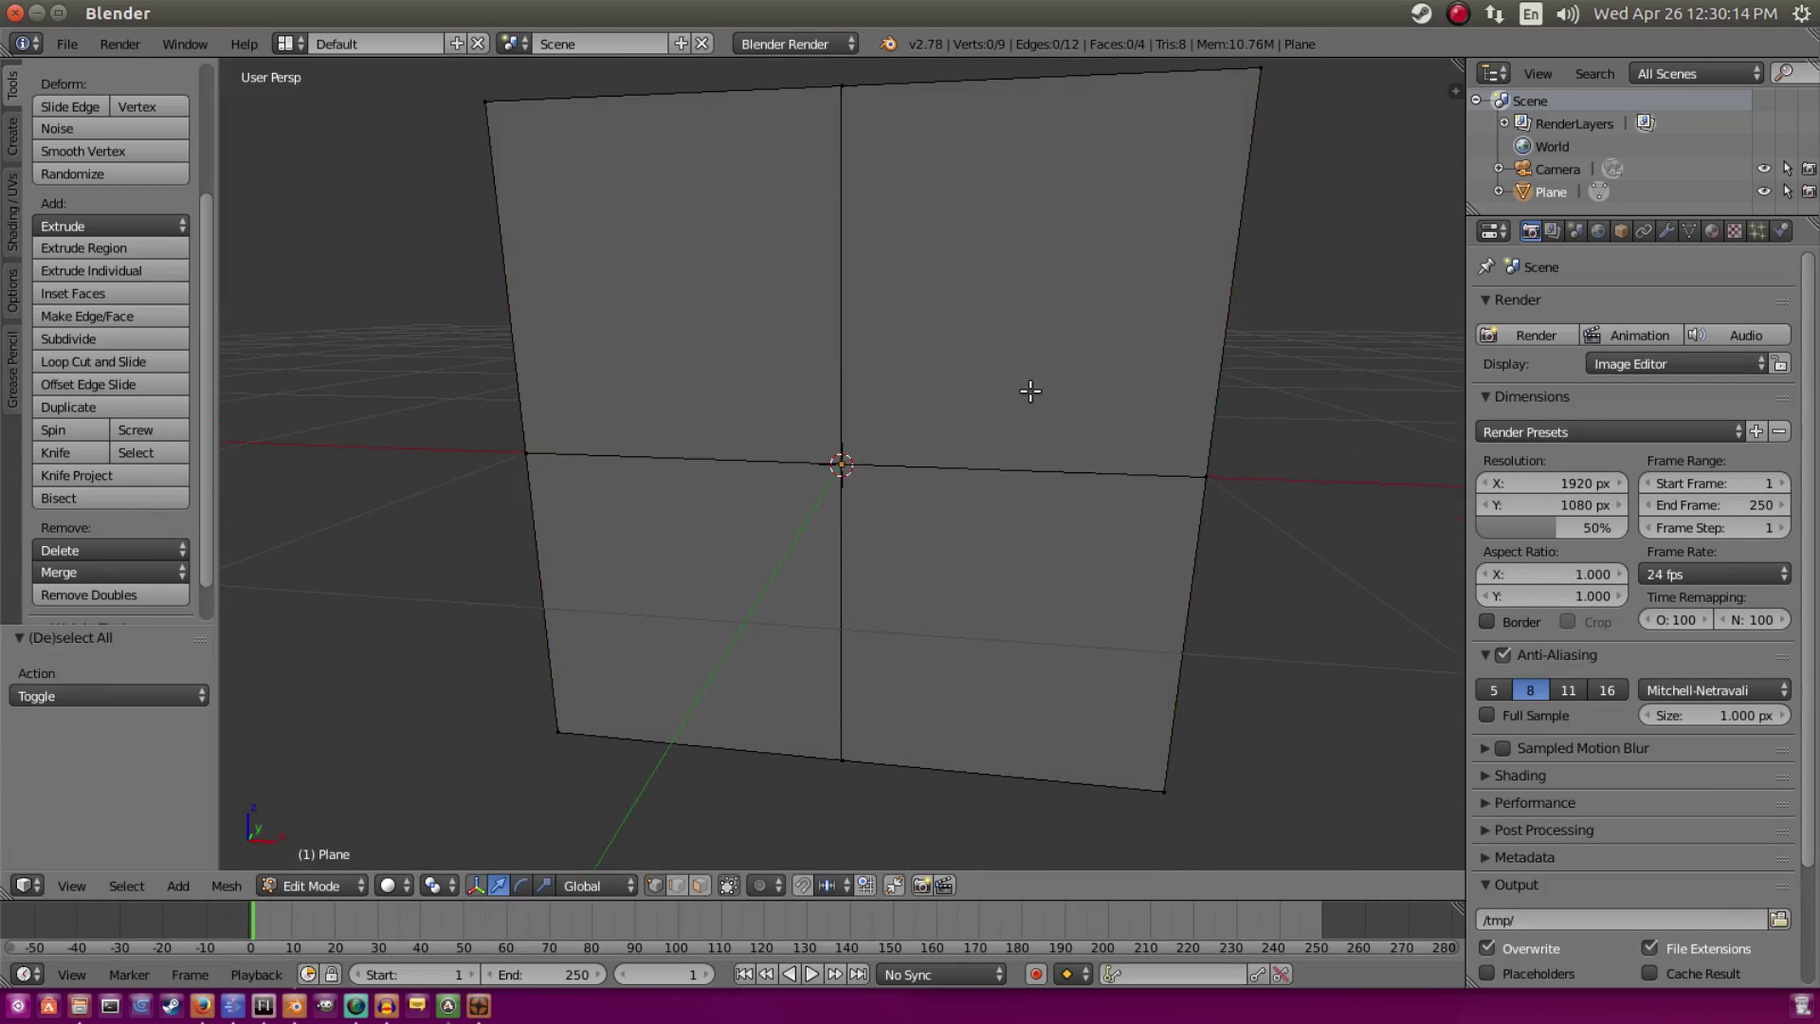
{"action": "key", "text": "a"}
{"action": "scroll", "coordinate": [1333, 358], "scroll_direction": "down", "scroll_amount": 3}
{"action": "scroll", "coordinate": [1166, 439], "scroll_direction": "up", "scroll_amount": 3}
{"action": "scroll", "coordinate": [1171, 456], "scroll_direction": "down", "scroll_amount": 7}
{"action": "key", "text": "KP_0"}
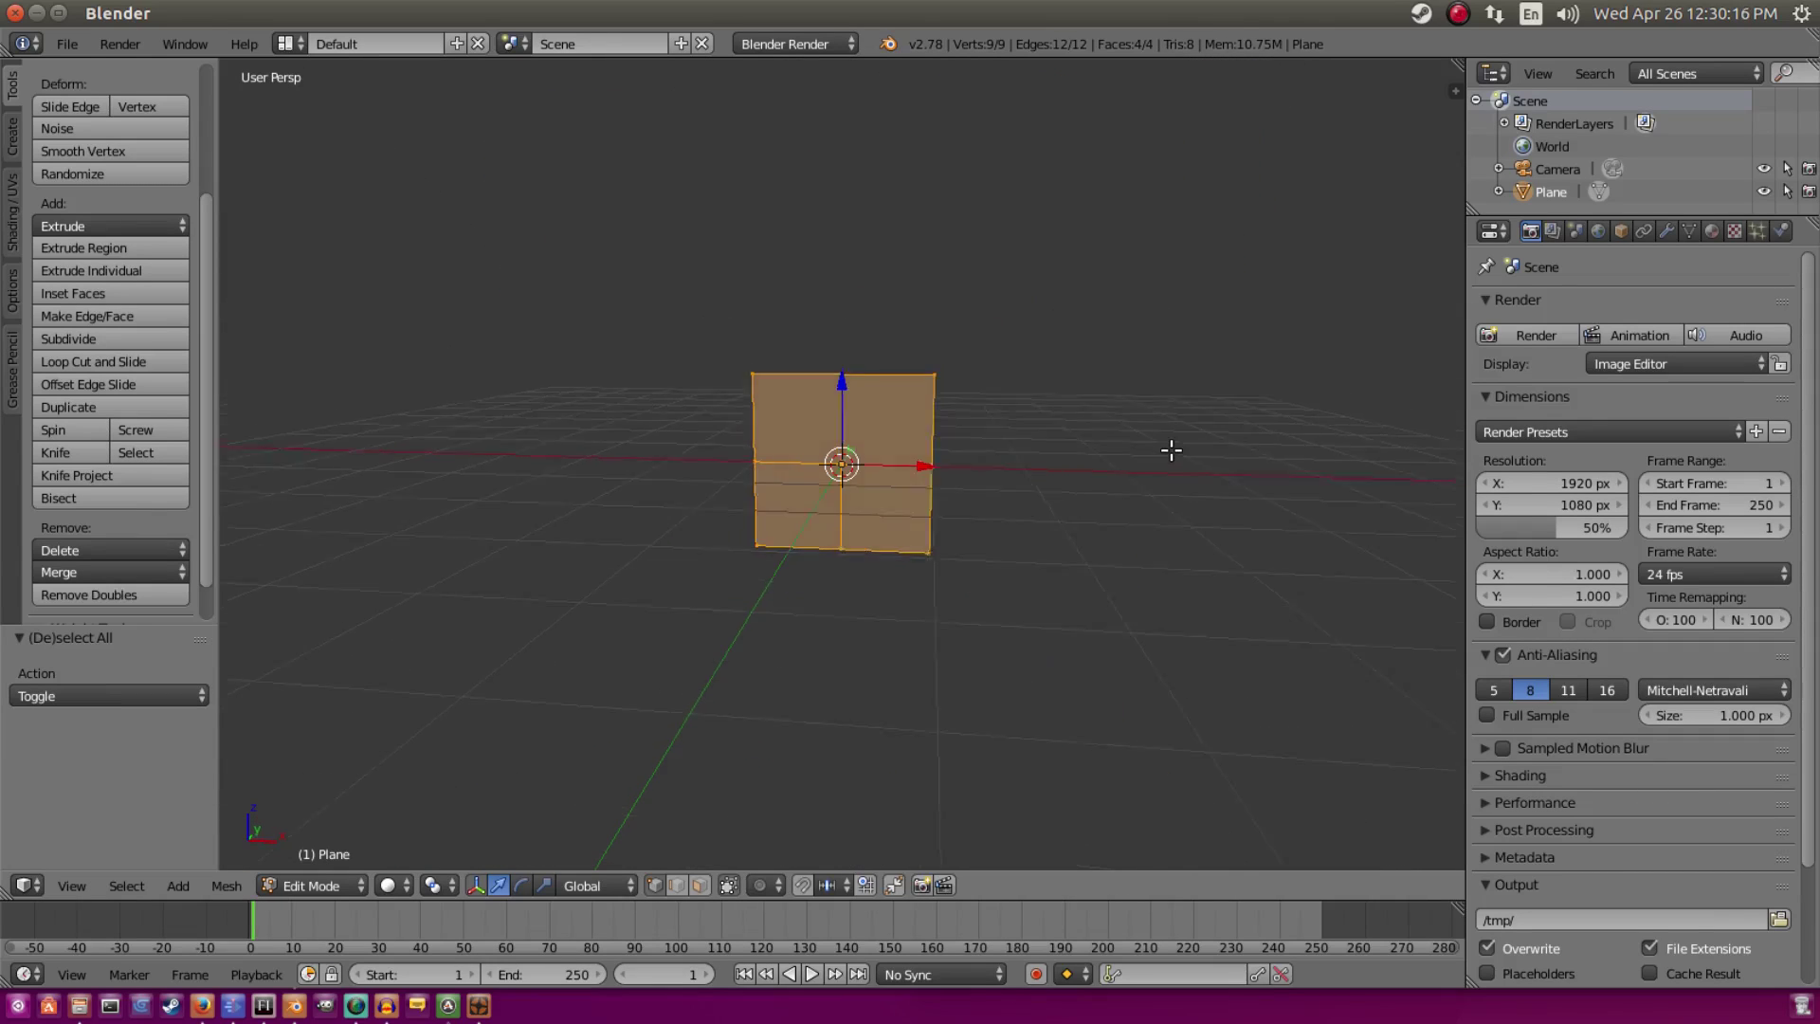
{"action": "scroll", "coordinate": [997, 384], "scroll_direction": "down", "scroll_amount": 3}
{"action": "scroll", "coordinate": [997, 384], "scroll_direction": "up", "scroll_amount": 3}
{"action": "scroll", "coordinate": [988, 377], "scroll_direction": "up", "scroll_amount": 2}
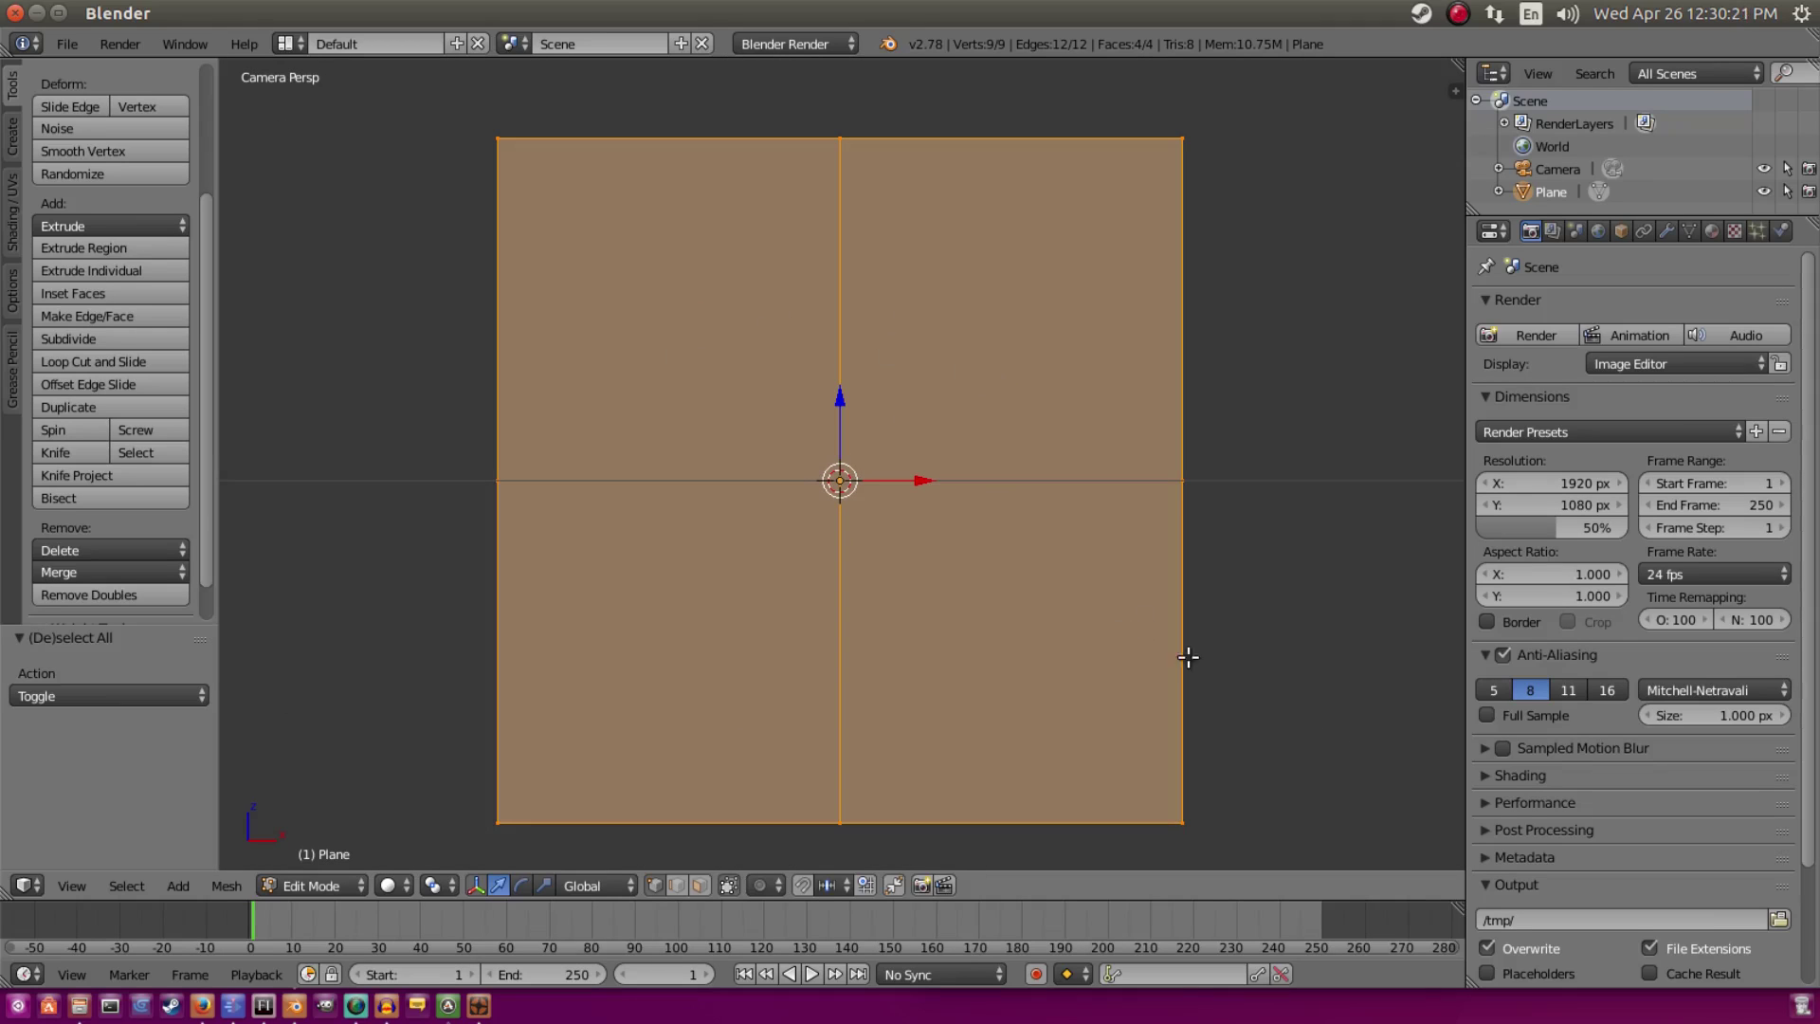
Step: Add one centered horizontal loop cut across the upper half of the plane
{"action": "left_click", "coordinate": [117, 359]}
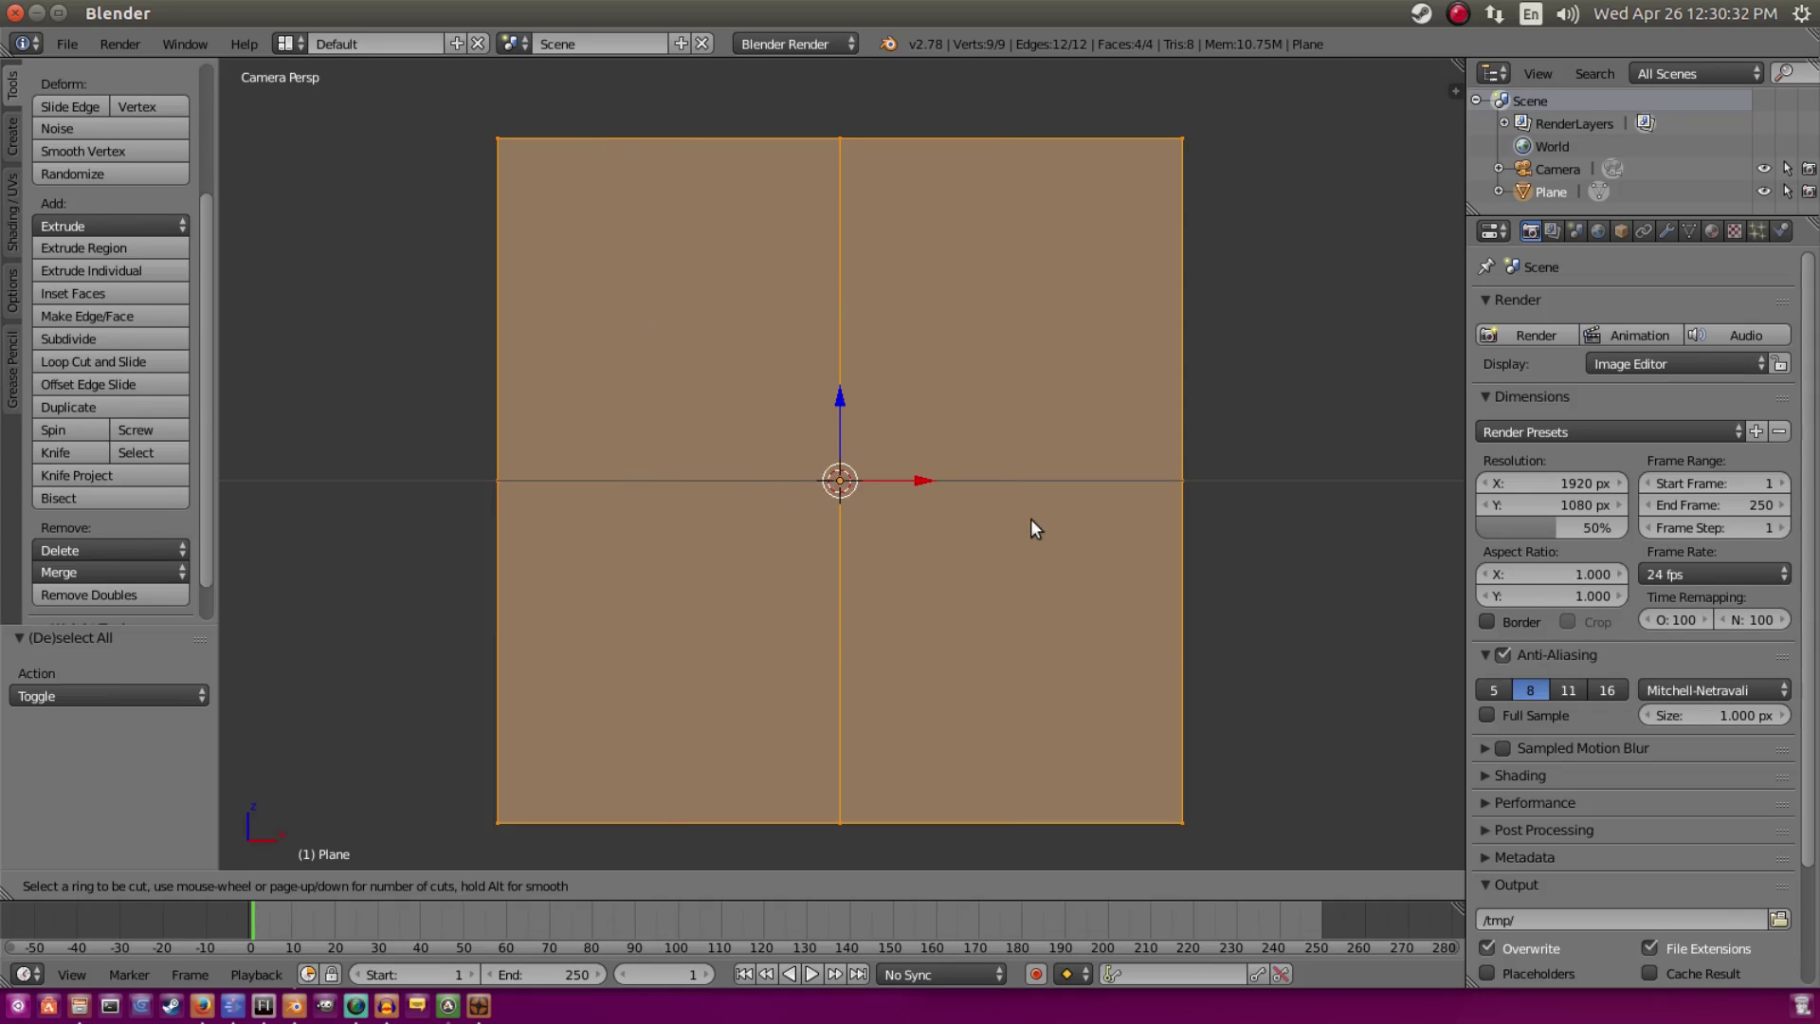
{"action": "left_click", "coordinate": [497, 307]}
{"action": "right_click", "coordinate": [497, 307]}
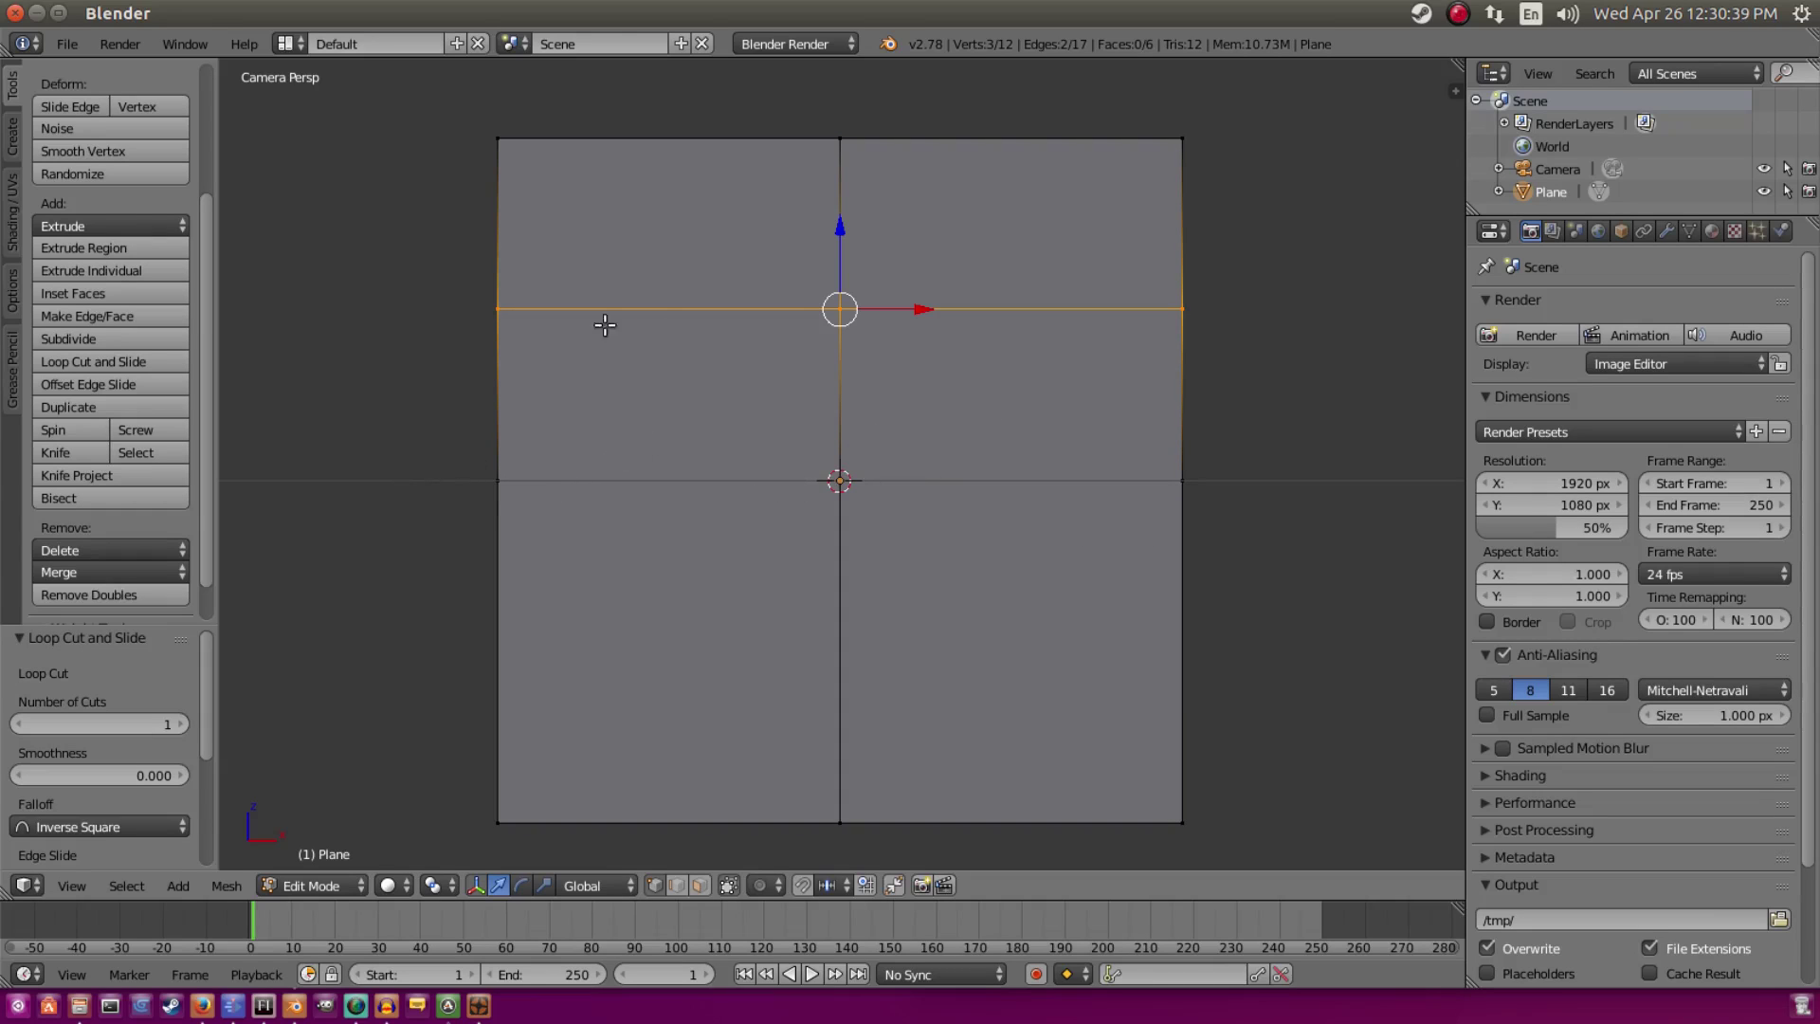
Step: Delete all of the plane's vertices except the two uppermost ones on the vertical center line
{"action": "right_click", "coordinate": [510, 145]}
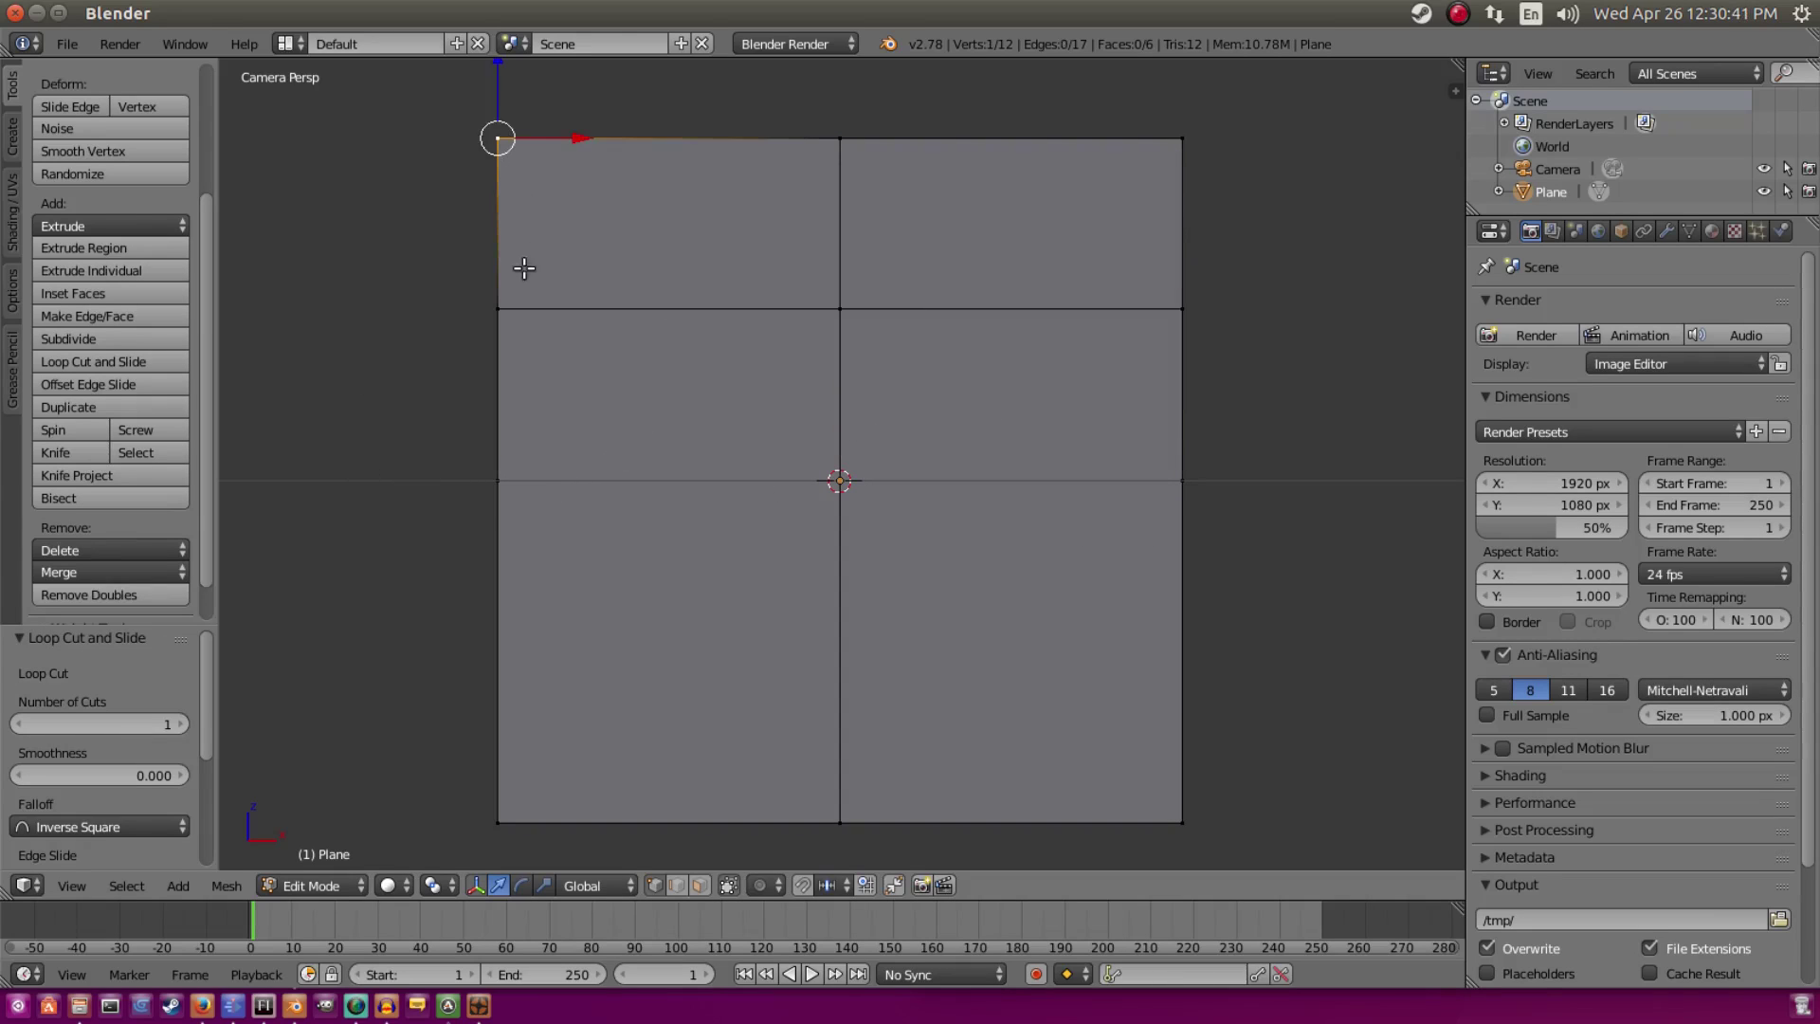
{"action": "right_click", "coordinate": [498, 309], "text": "shift"}
{"action": "right_click", "coordinate": [498, 482], "text": "shift"}
{"action": "right_click", "coordinate": [498, 821], "text": "shift"}
{"action": "right_click", "coordinate": [840, 821], "text": "shift"}
{"action": "right_click", "coordinate": [1152, 817], "text": "shift"}
{"action": "right_click", "coordinate": [1179, 500], "text": "shift"}
{"action": "right_click", "coordinate": [843, 485], "text": "shift"}
{"action": "right_click", "coordinate": [1190, 292], "text": "shift"}
{"action": "right_click", "coordinate": [1147, 149], "text": "shift"}
{"action": "scroll", "coordinate": [926, 161], "scroll_direction": "up", "scroll_amount": 2}
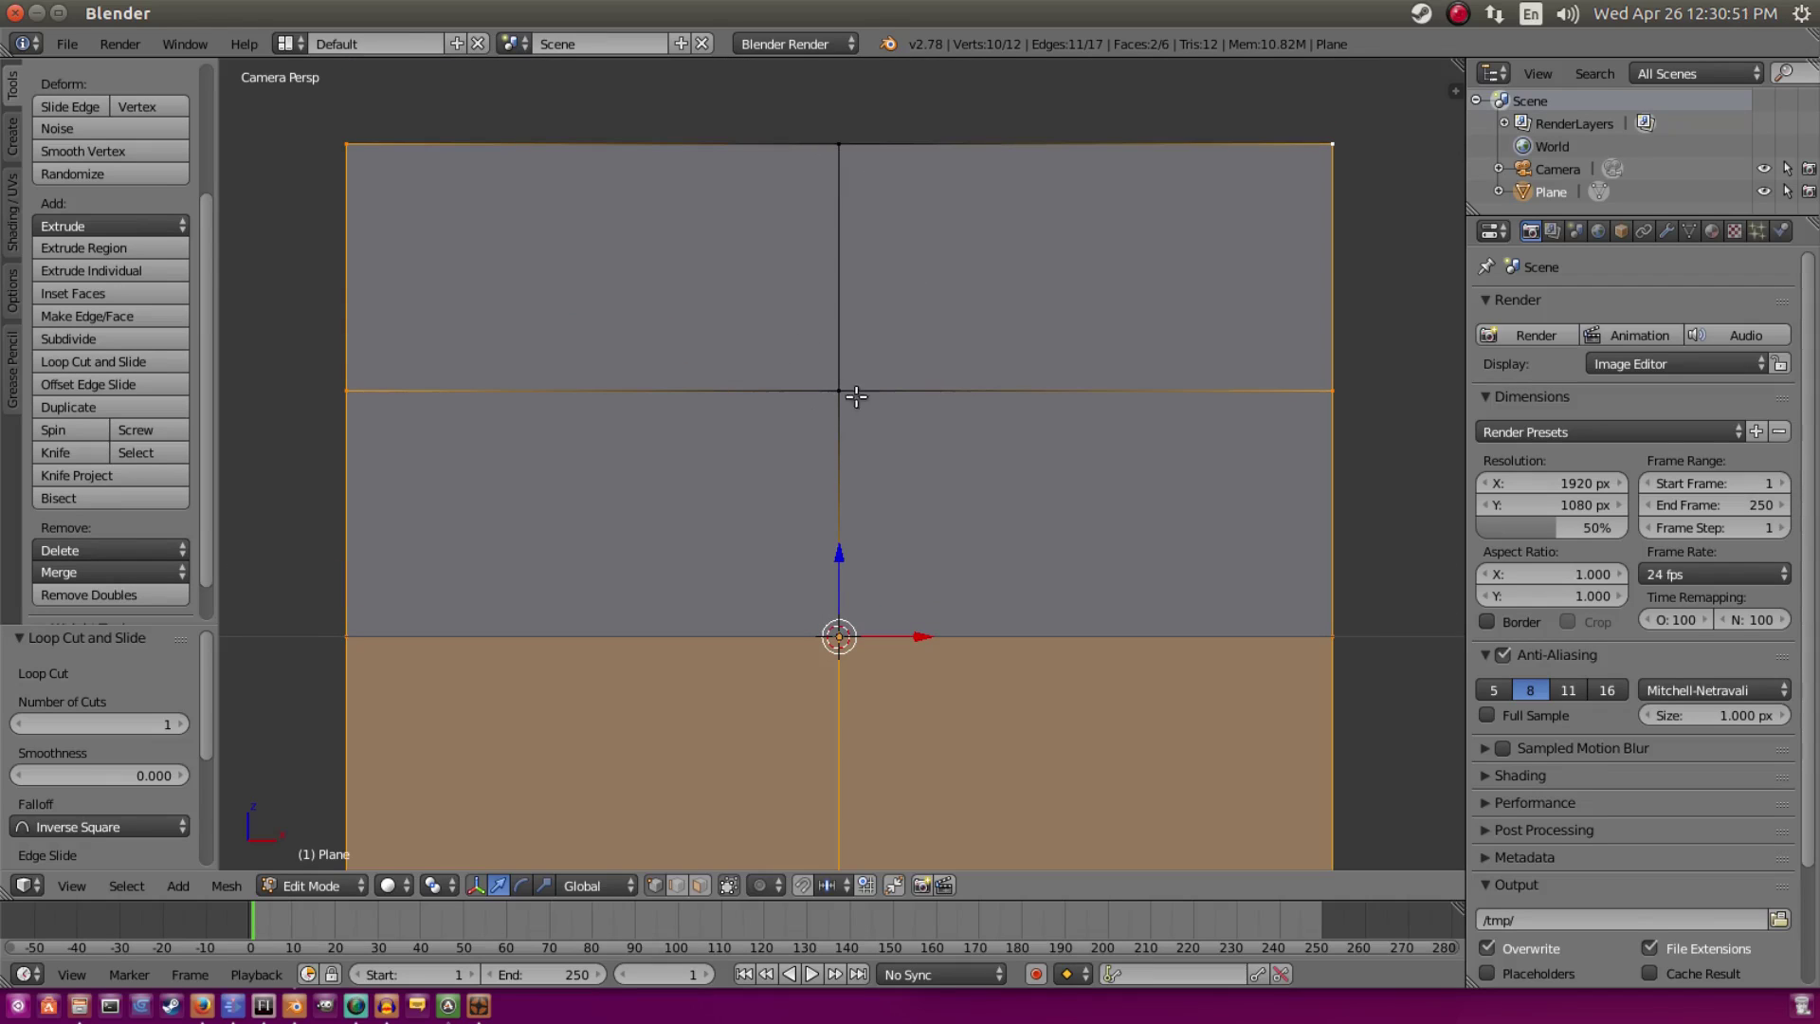
{"action": "scroll", "coordinate": [885, 354], "scroll_direction": "down", "scroll_amount": 1}
{"action": "key", "text": "x"}
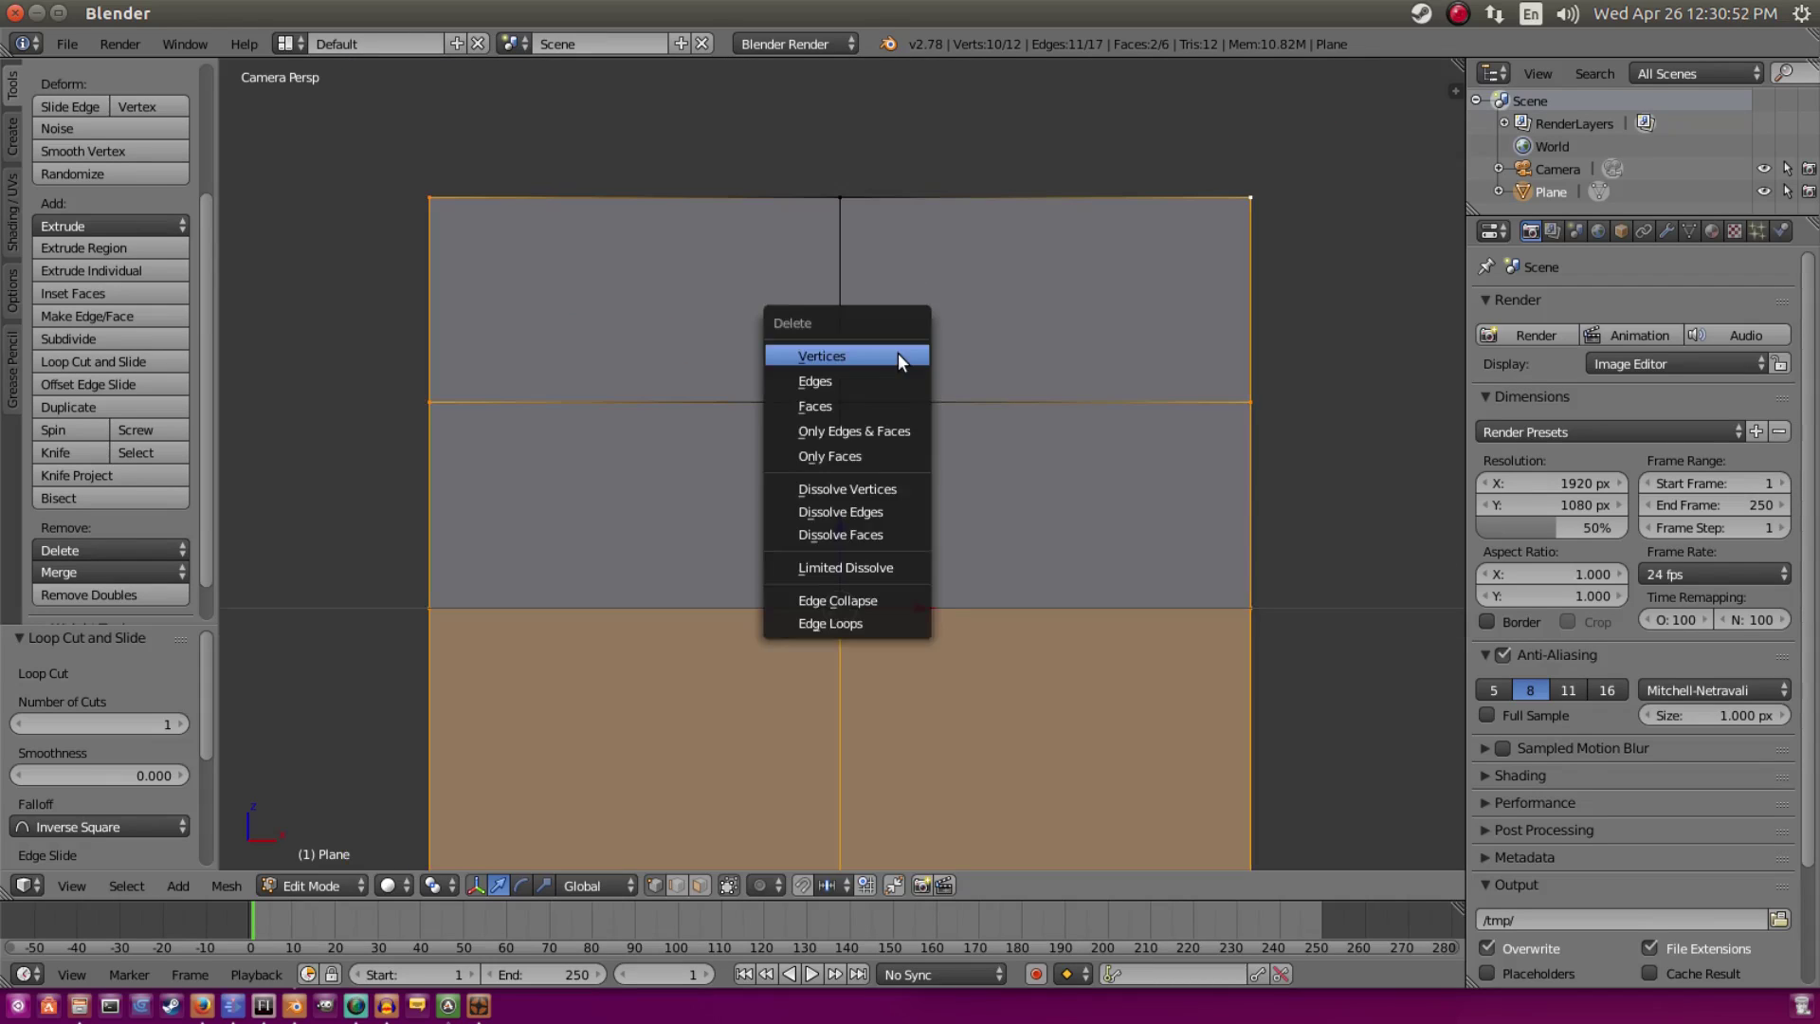
{"action": "left_click", "coordinate": [914, 356]}
{"action": "scroll", "coordinate": [919, 351], "scroll_direction": "down", "scroll_amount": 3}
{"action": "scroll", "coordinate": [891, 374], "scroll_direction": "up", "scroll_amount": 2}
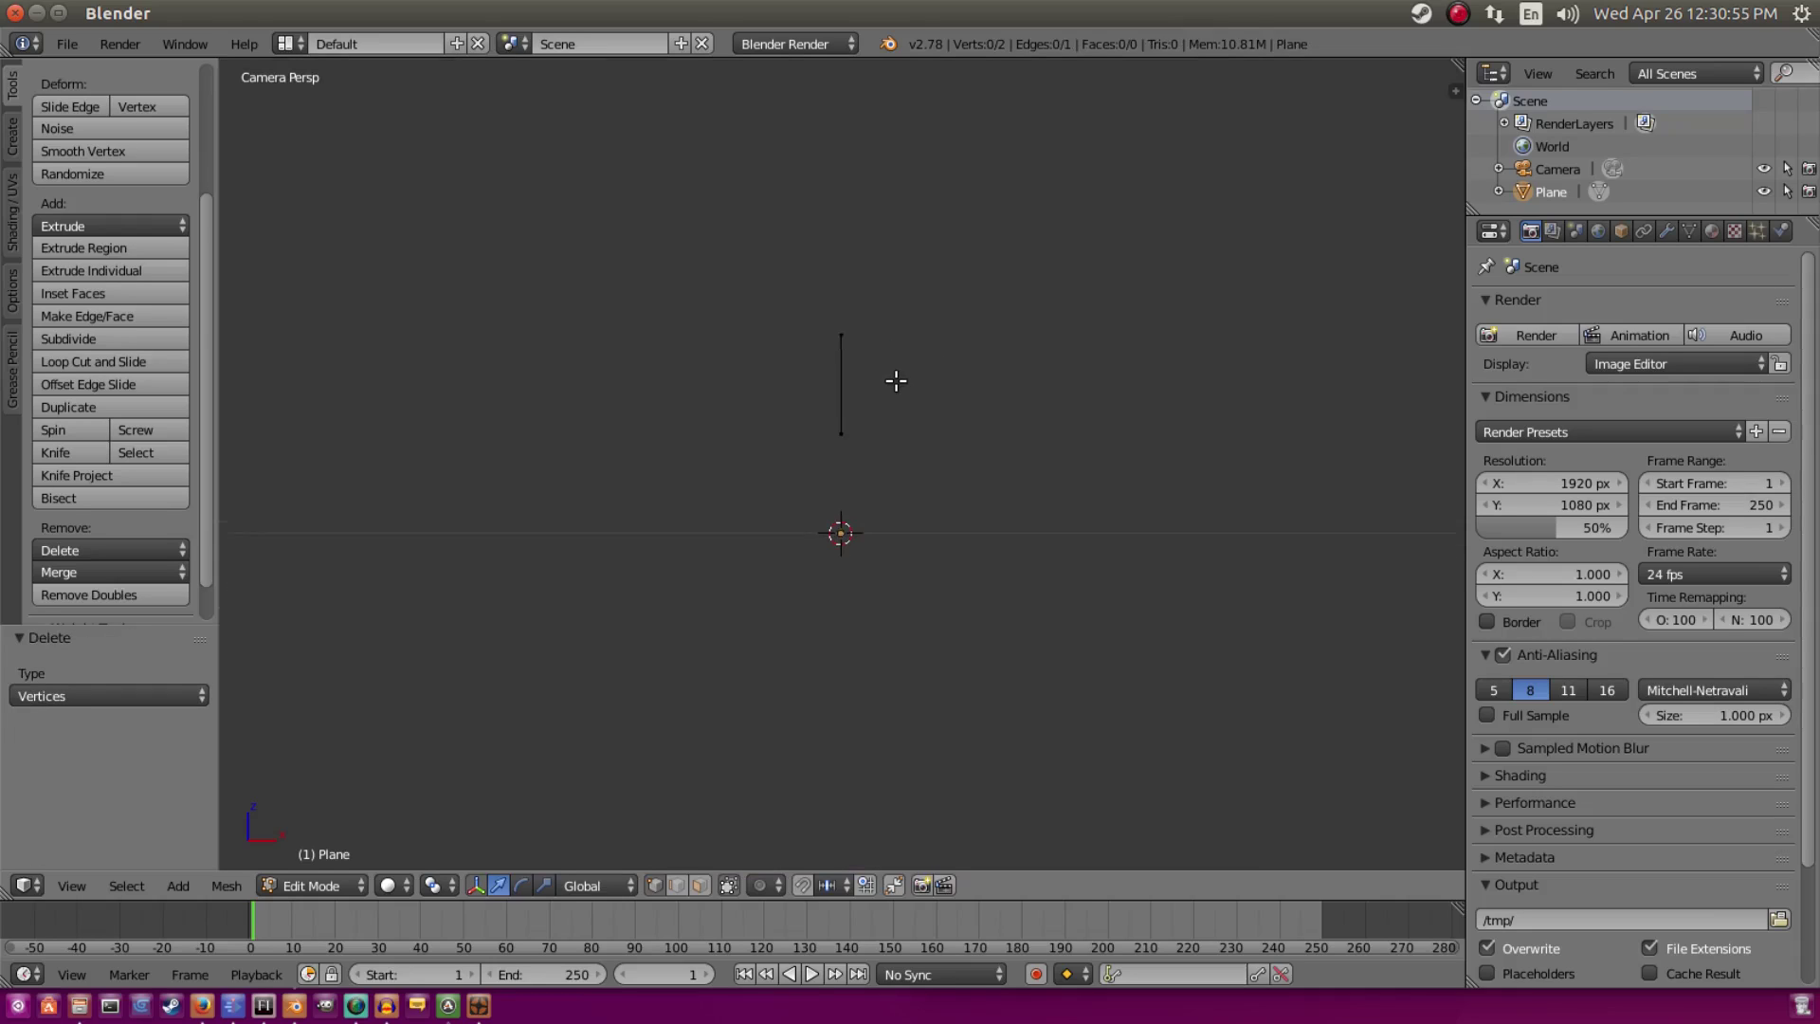
Step: Select the lower vertex of the remaining vertical edge and return to Object Mode
{"action": "scroll", "coordinate": [865, 284], "scroll_direction": "up", "scroll_amount": 1, "text": "shift"}
{"action": "right_click", "coordinate": [841, 442]}
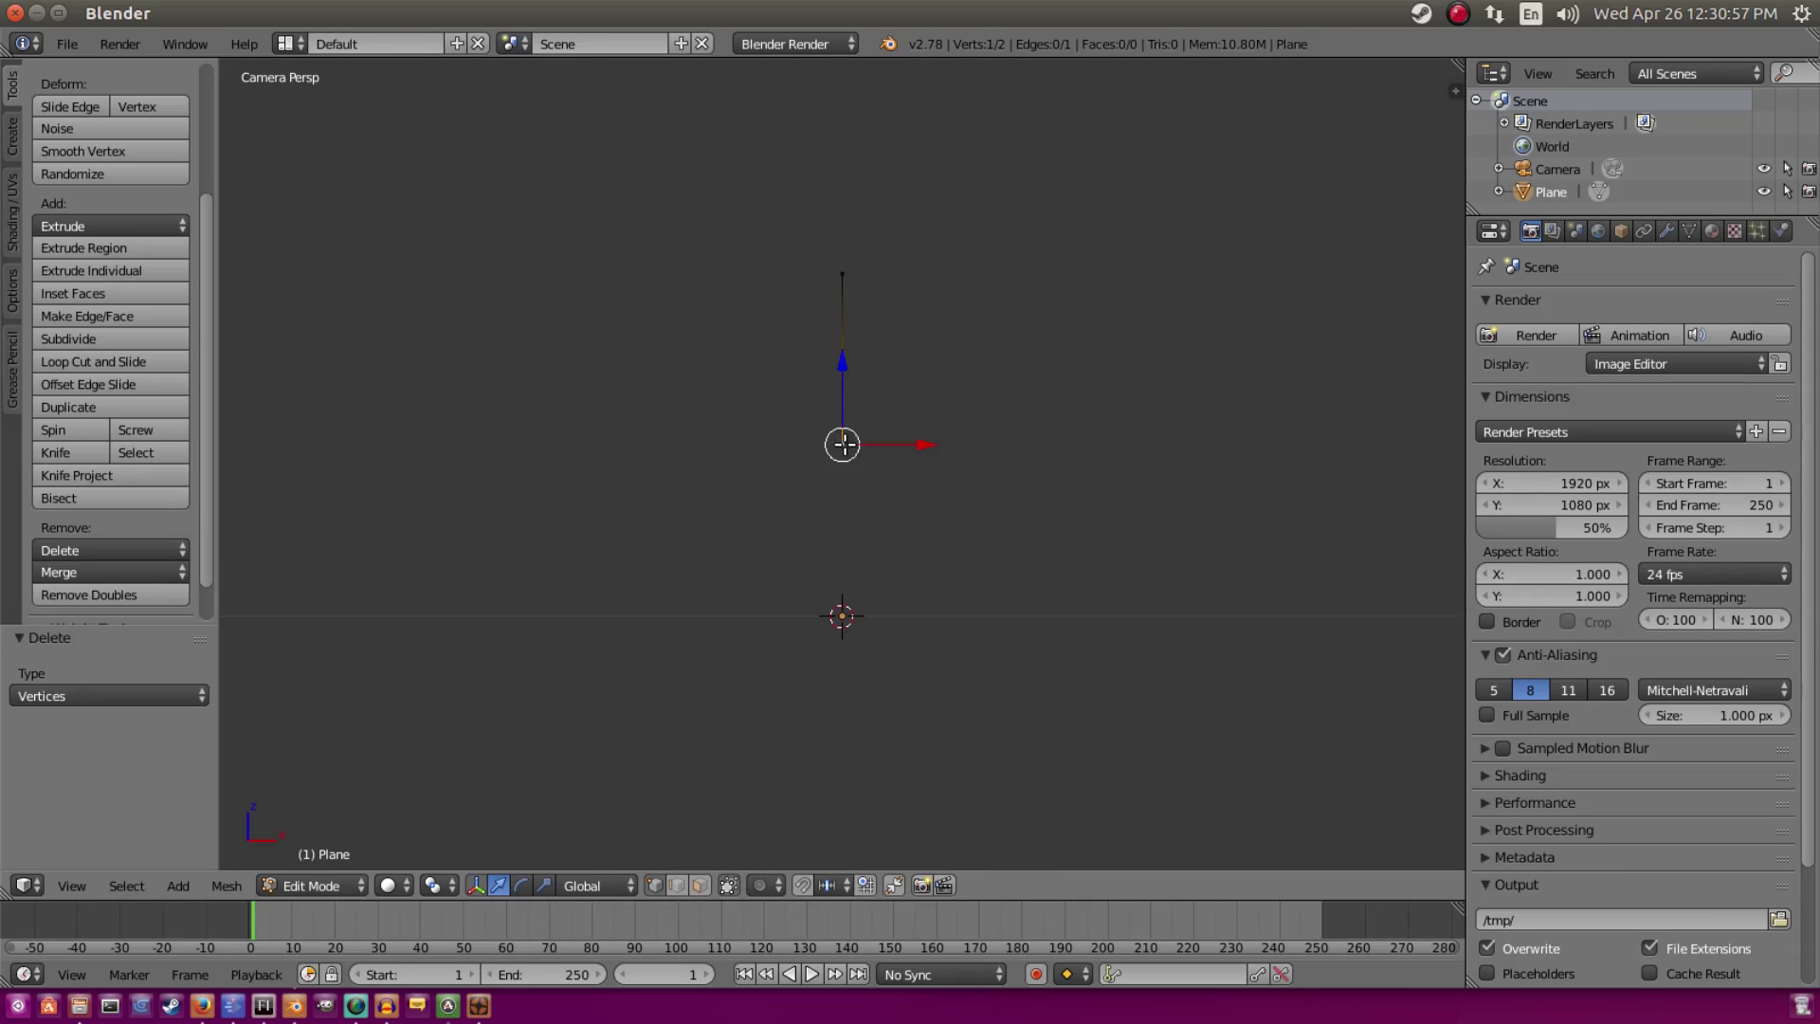
{"action": "right_click", "coordinate": [849, 273], "text": "shift"}
{"action": "right_click", "coordinate": [851, 426]}
{"action": "scroll", "coordinate": [1006, 340], "scroll_direction": "down", "scroll_amount": 5}
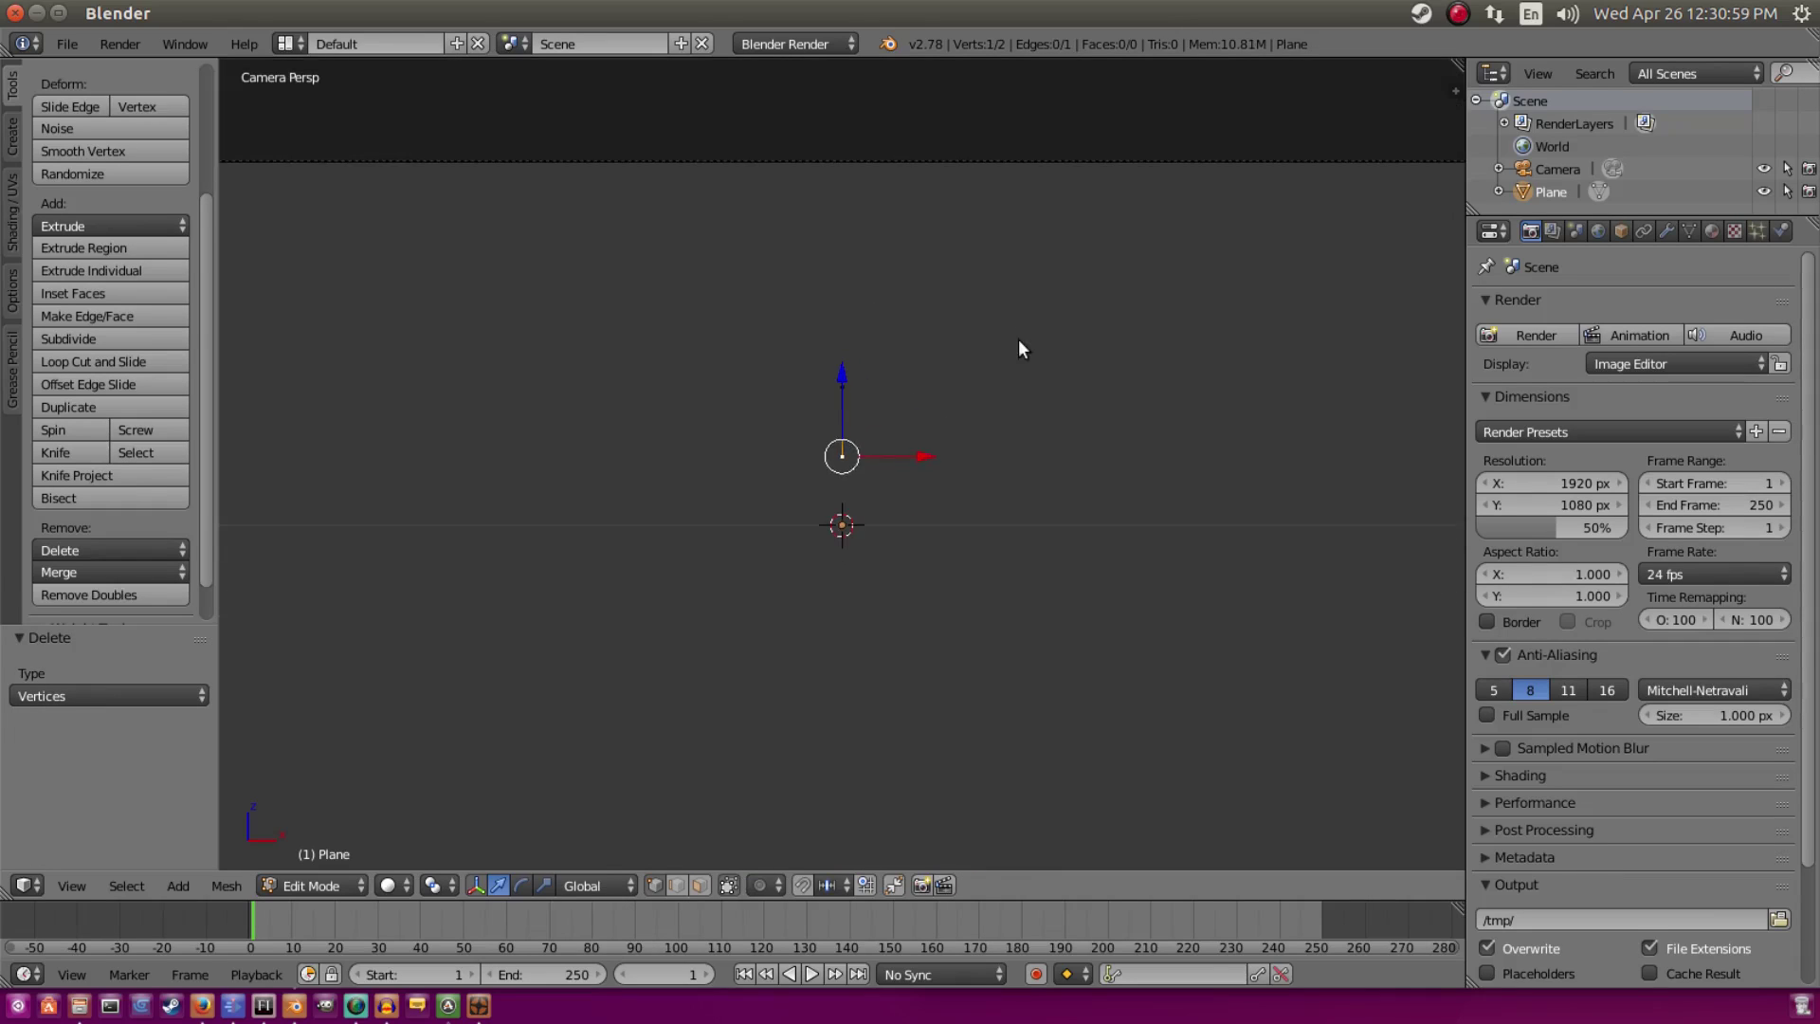
{"action": "key", "text": "Tab"}
{"action": "scroll", "coordinate": [1025, 343], "scroll_direction": "down", "scroll_amount": 3}
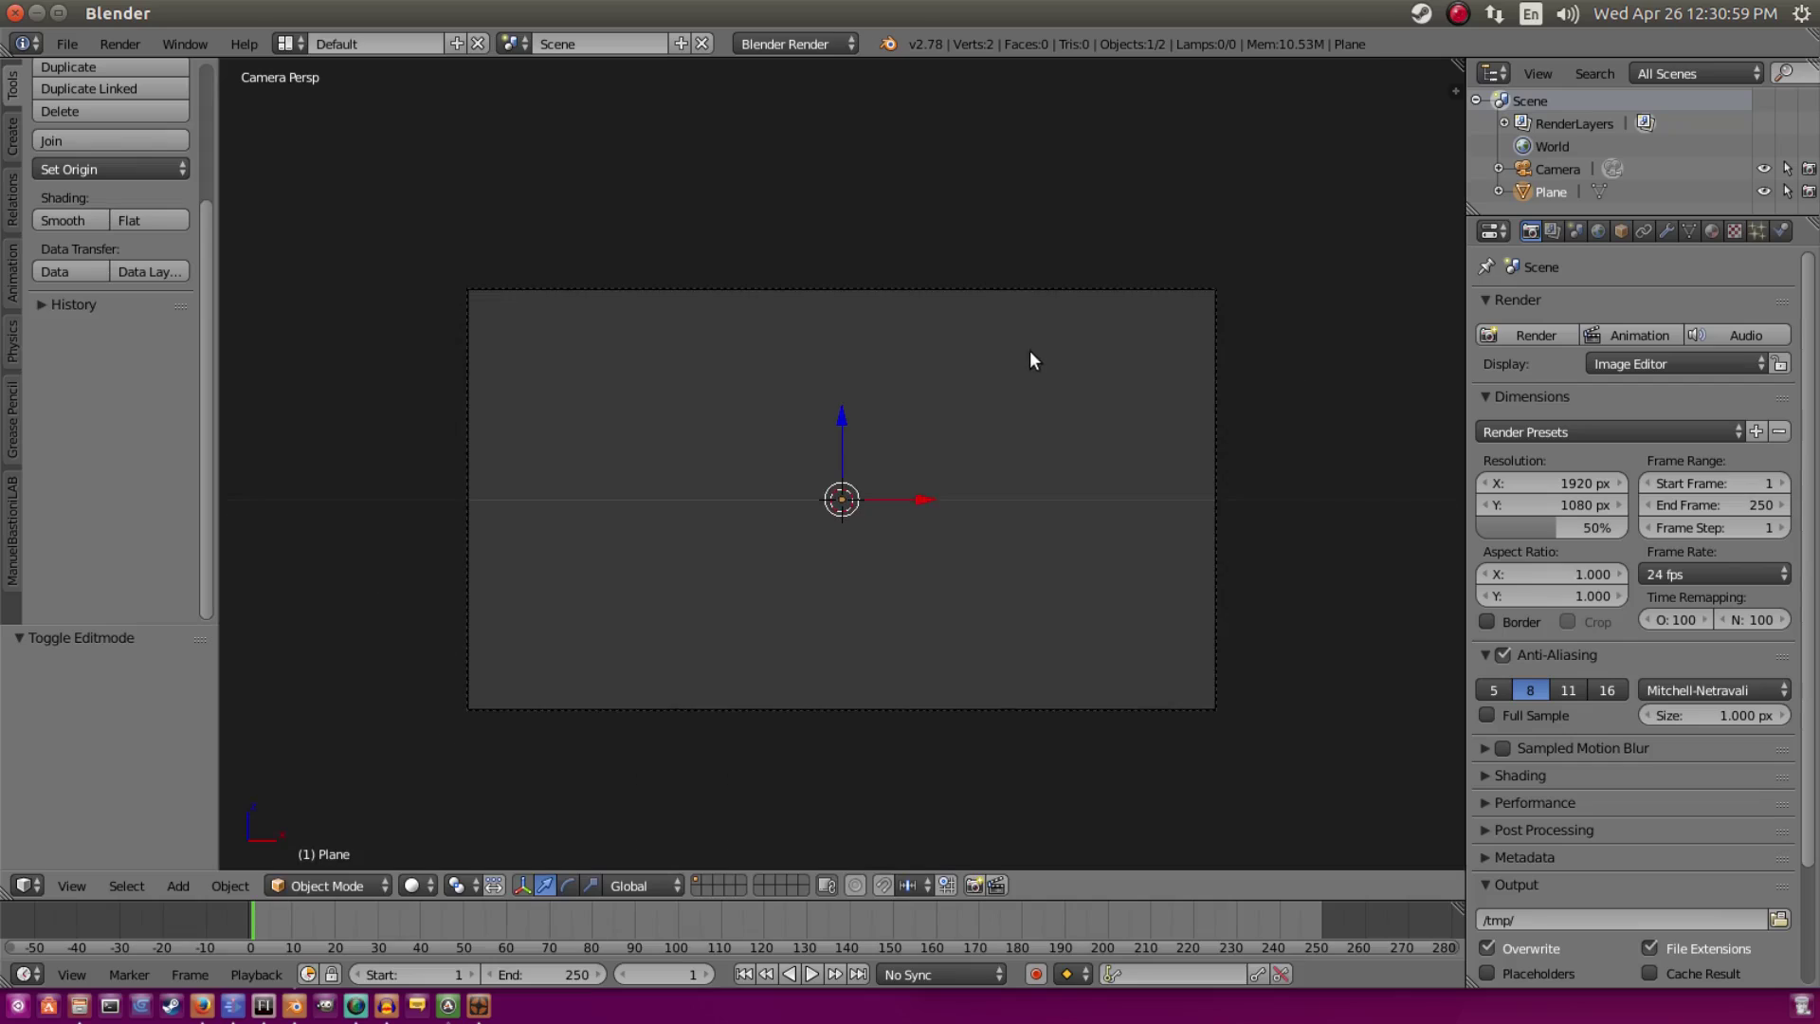
{"action": "scroll", "coordinate": [1030, 349], "scroll_direction": "up", "scroll_amount": 4}
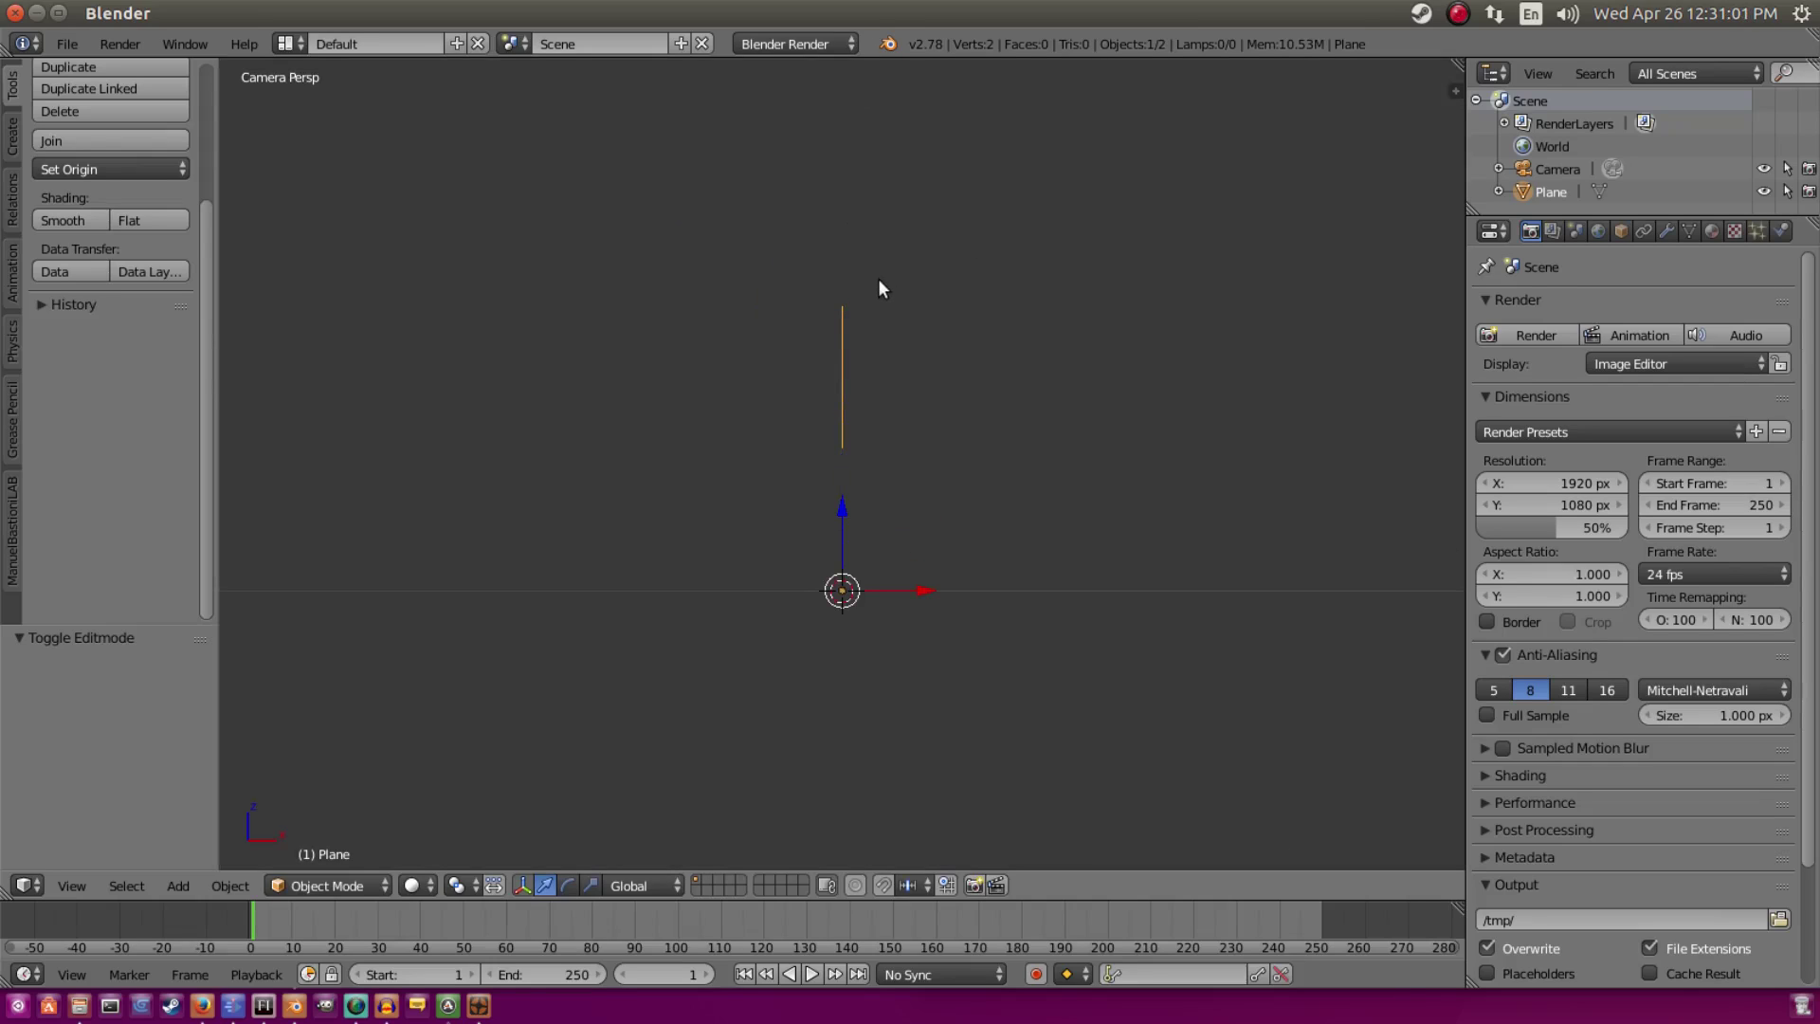
{"action": "scroll", "coordinate": [874, 301], "scroll_direction": "up", "scroll_amount": 1, "text": "shift"}
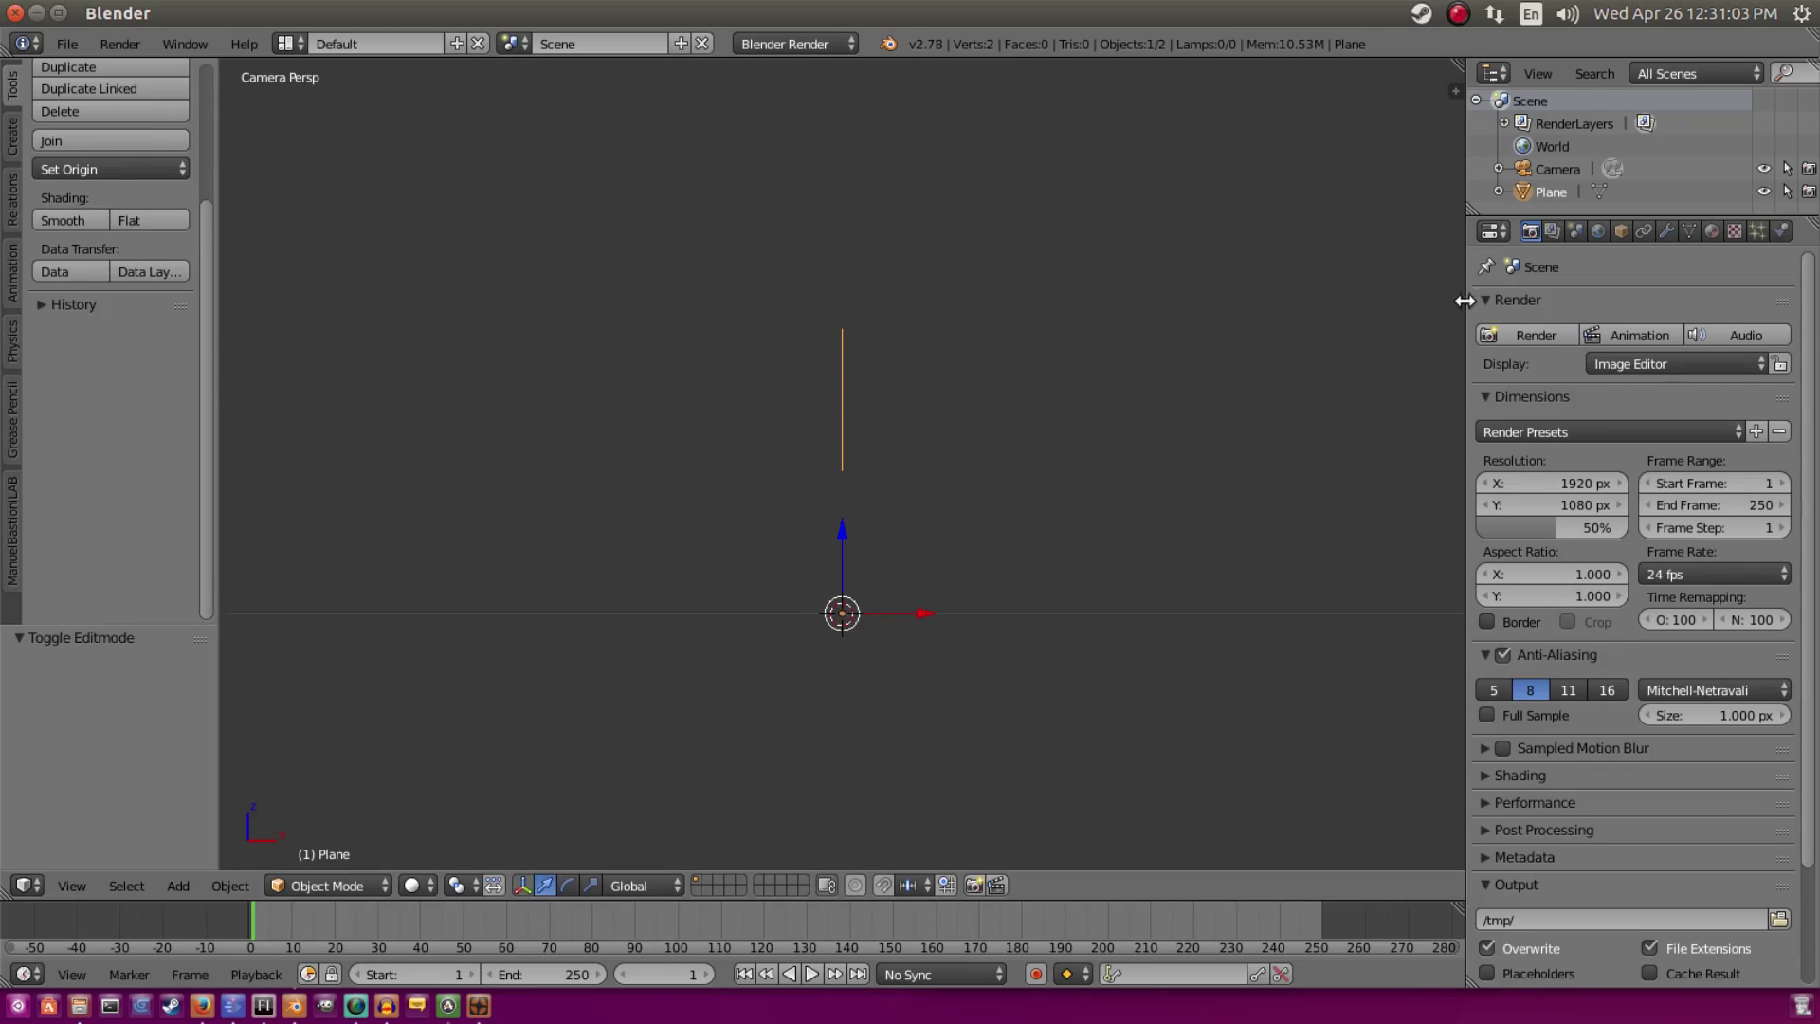
{"action": "left_click_drag", "start_coordinate": [1458, 300], "coordinate": [1440, 297]}
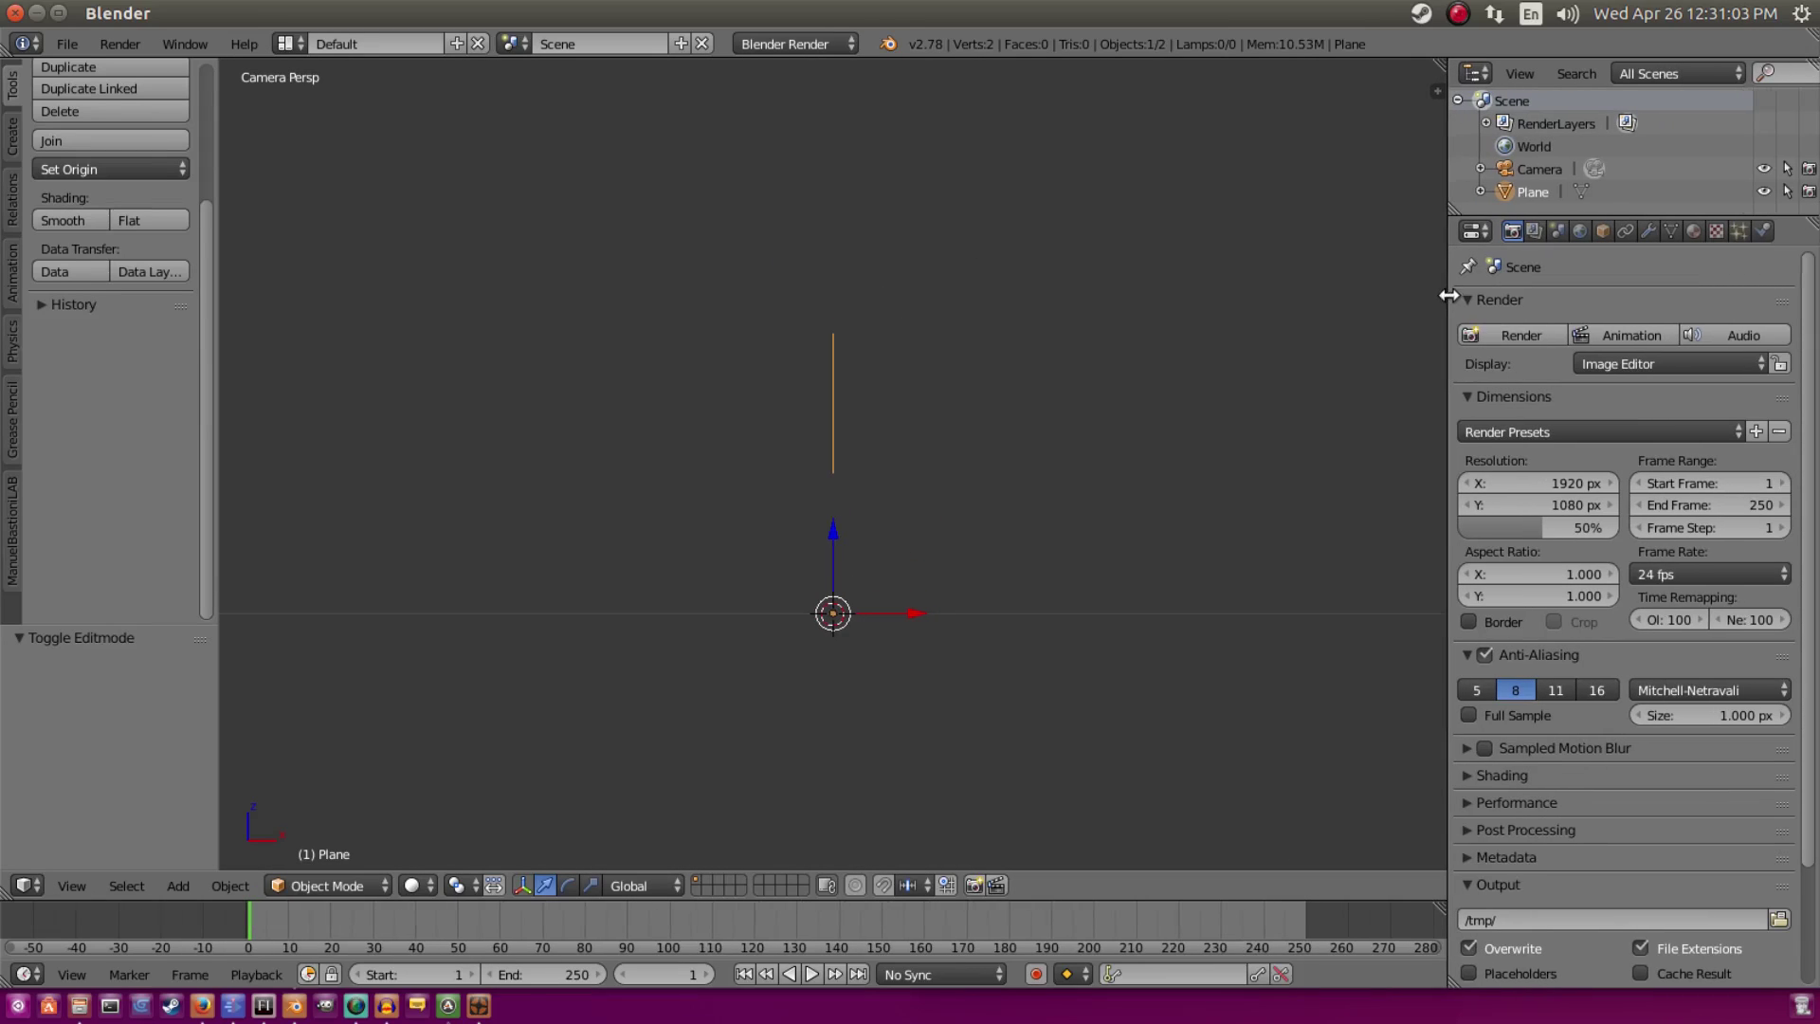
Step: Add a Screw modifier to the plane object so the vertical edge is revolved into a ring
{"action": "left_click", "coordinate": [1655, 227]}
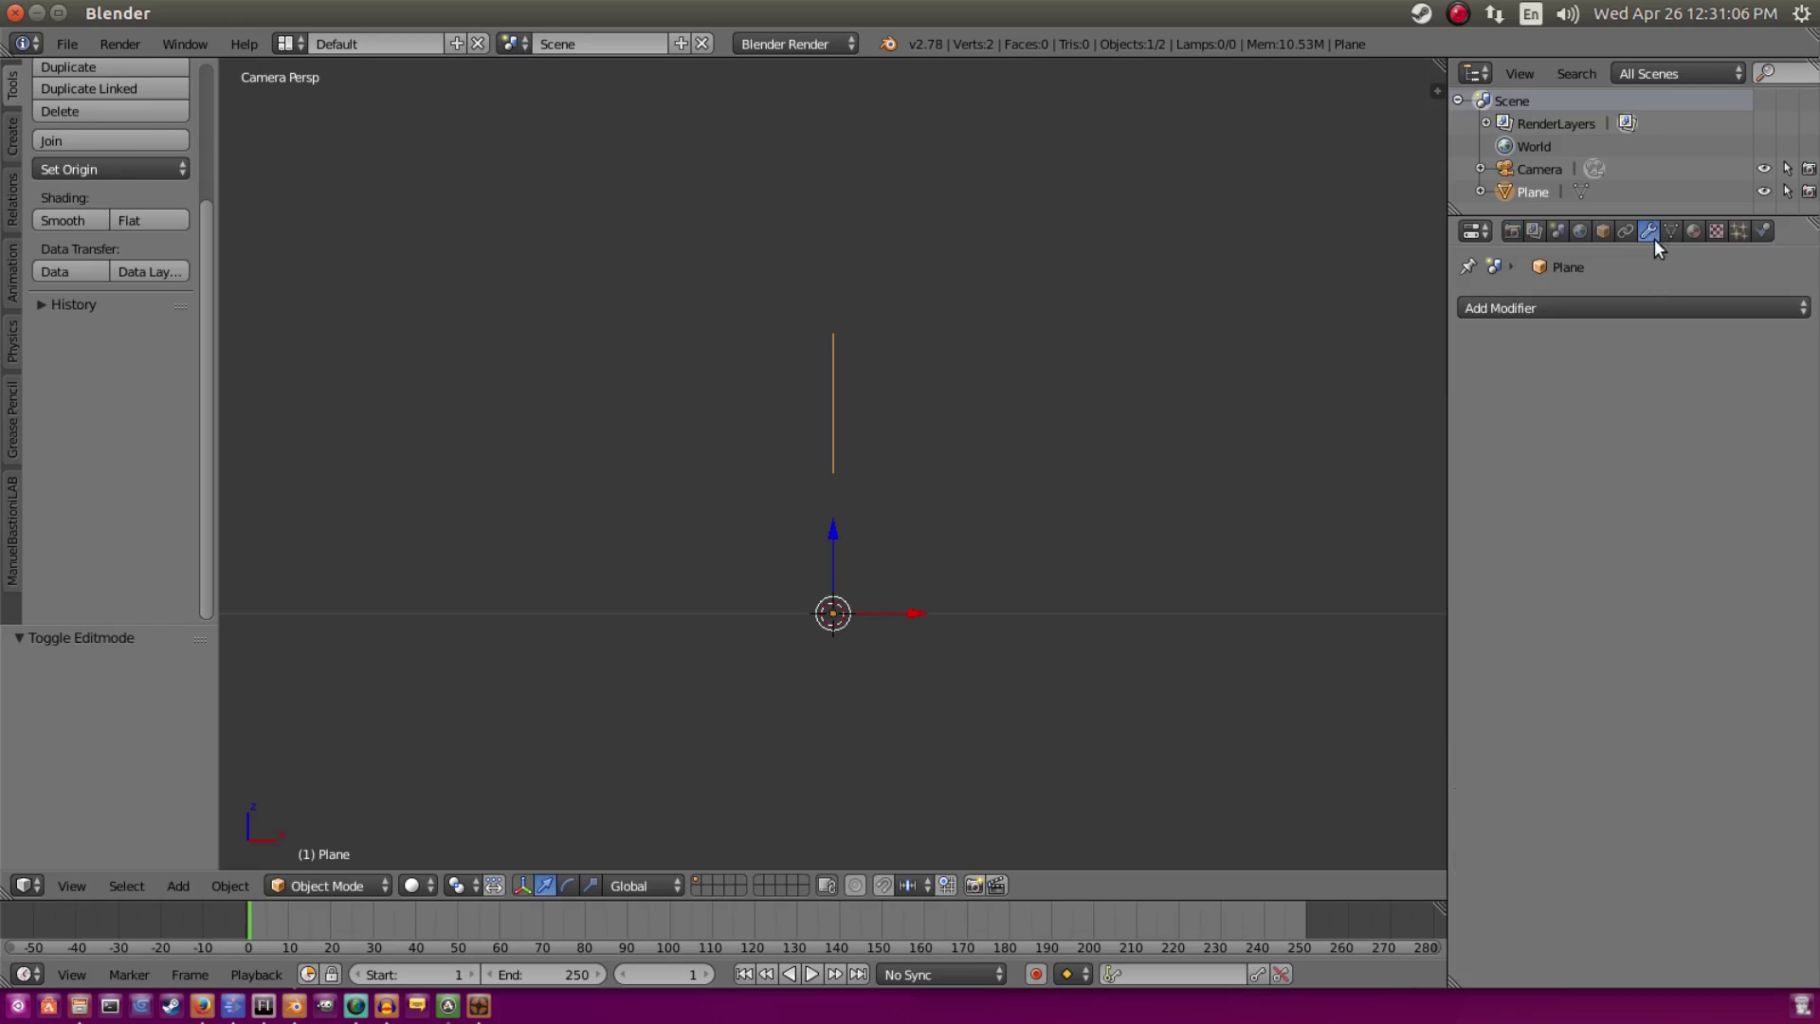
{"action": "left_click", "coordinate": [1593, 309]}
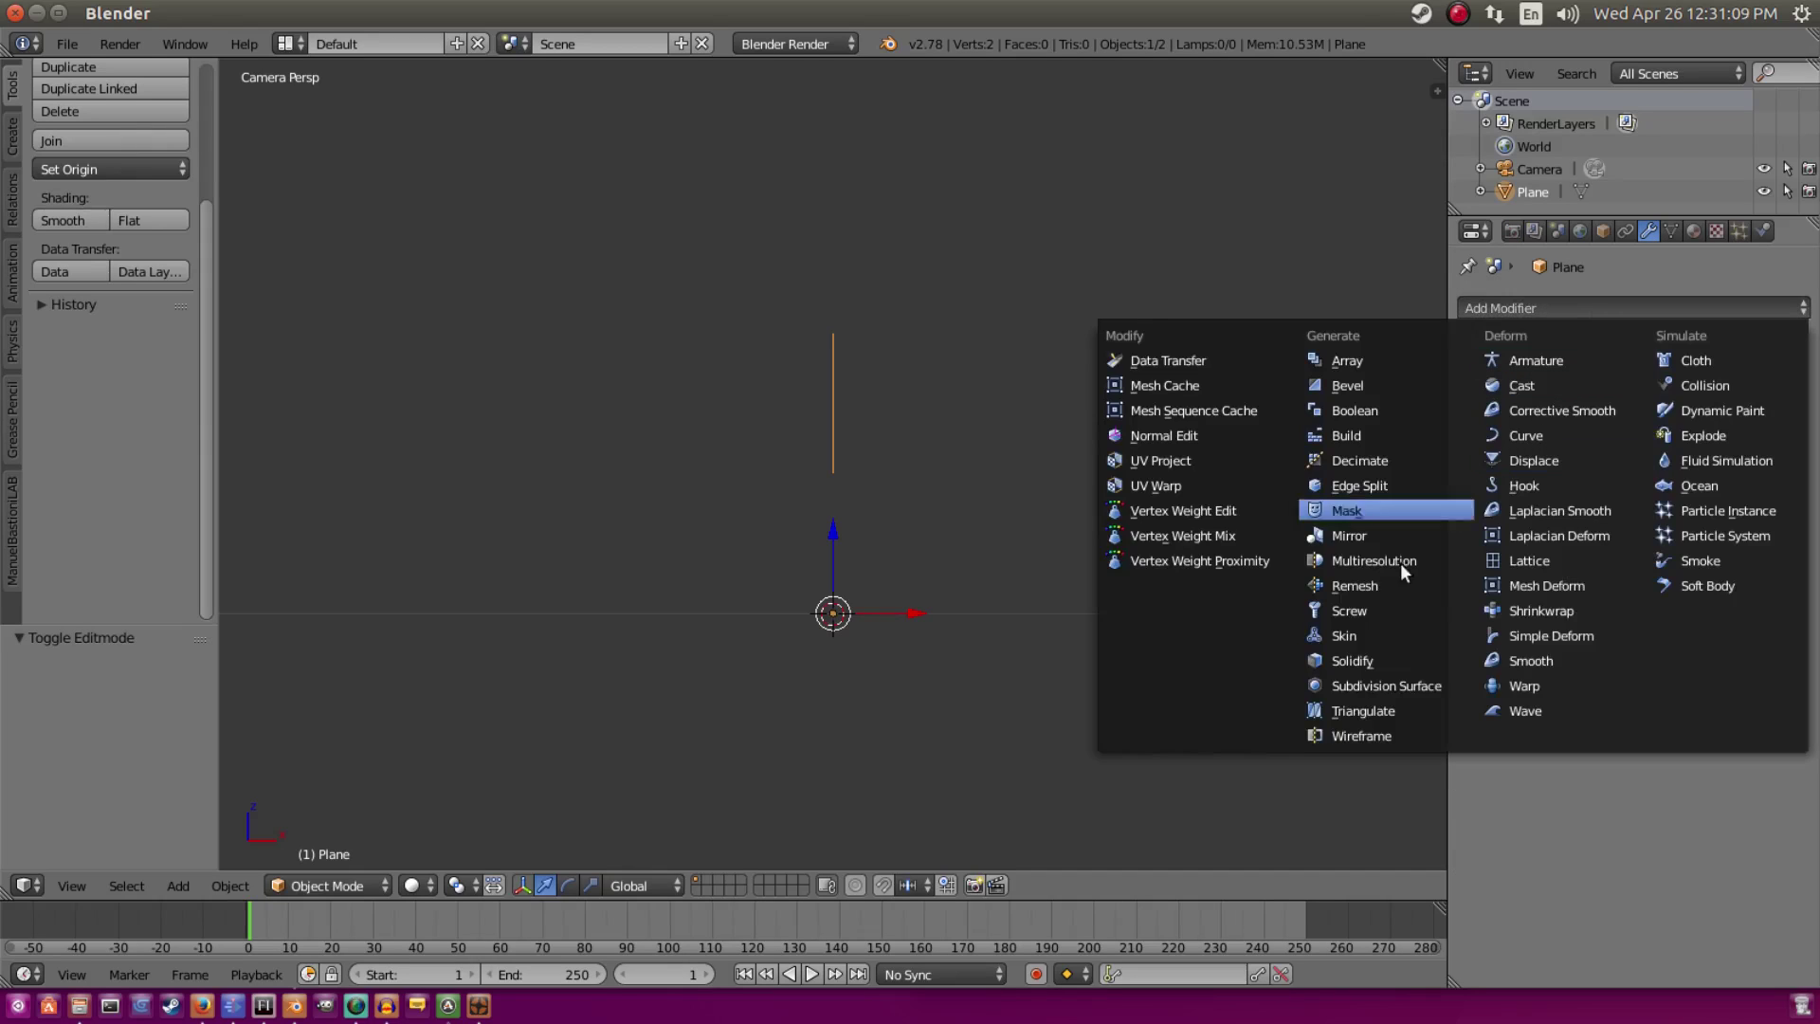
{"action": "left_click", "coordinate": [1374, 604]}
{"action": "scroll", "coordinate": [1365, 604], "scroll_direction": "down", "scroll_amount": 2}
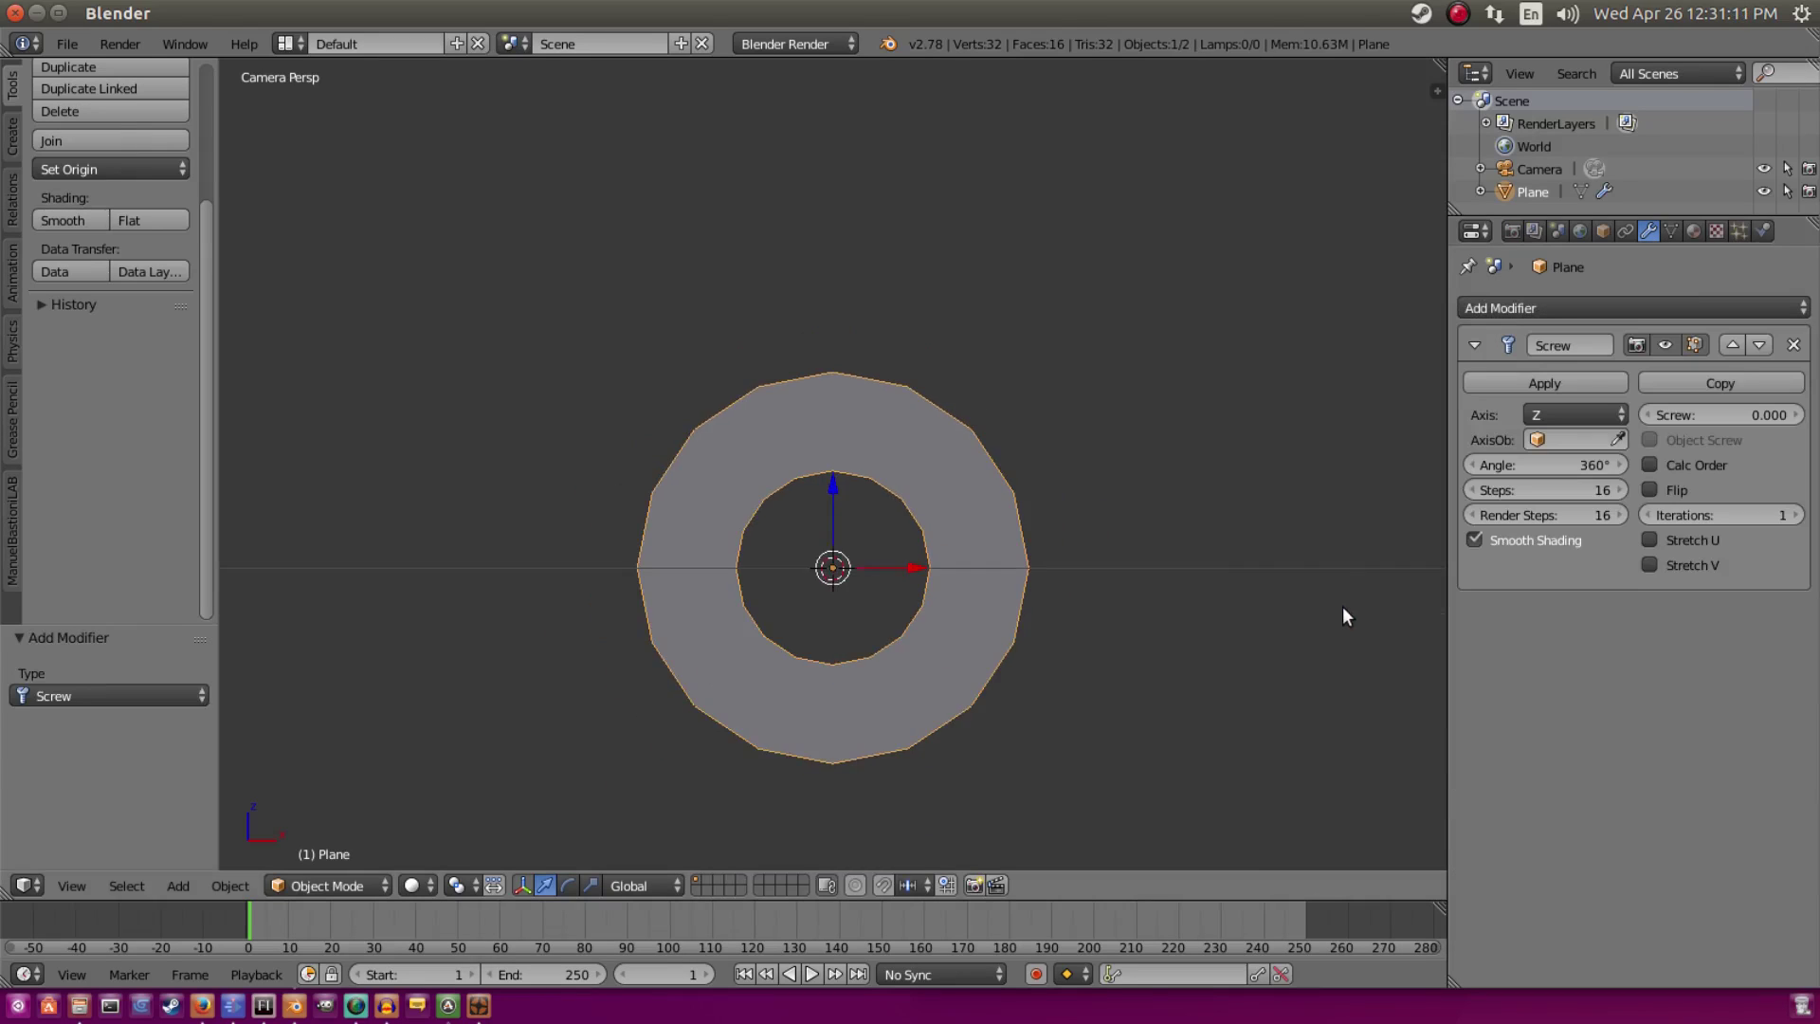
{"action": "scroll", "coordinate": [870, 388], "scroll_direction": "down", "scroll_amount": 3, "text": "shift"}
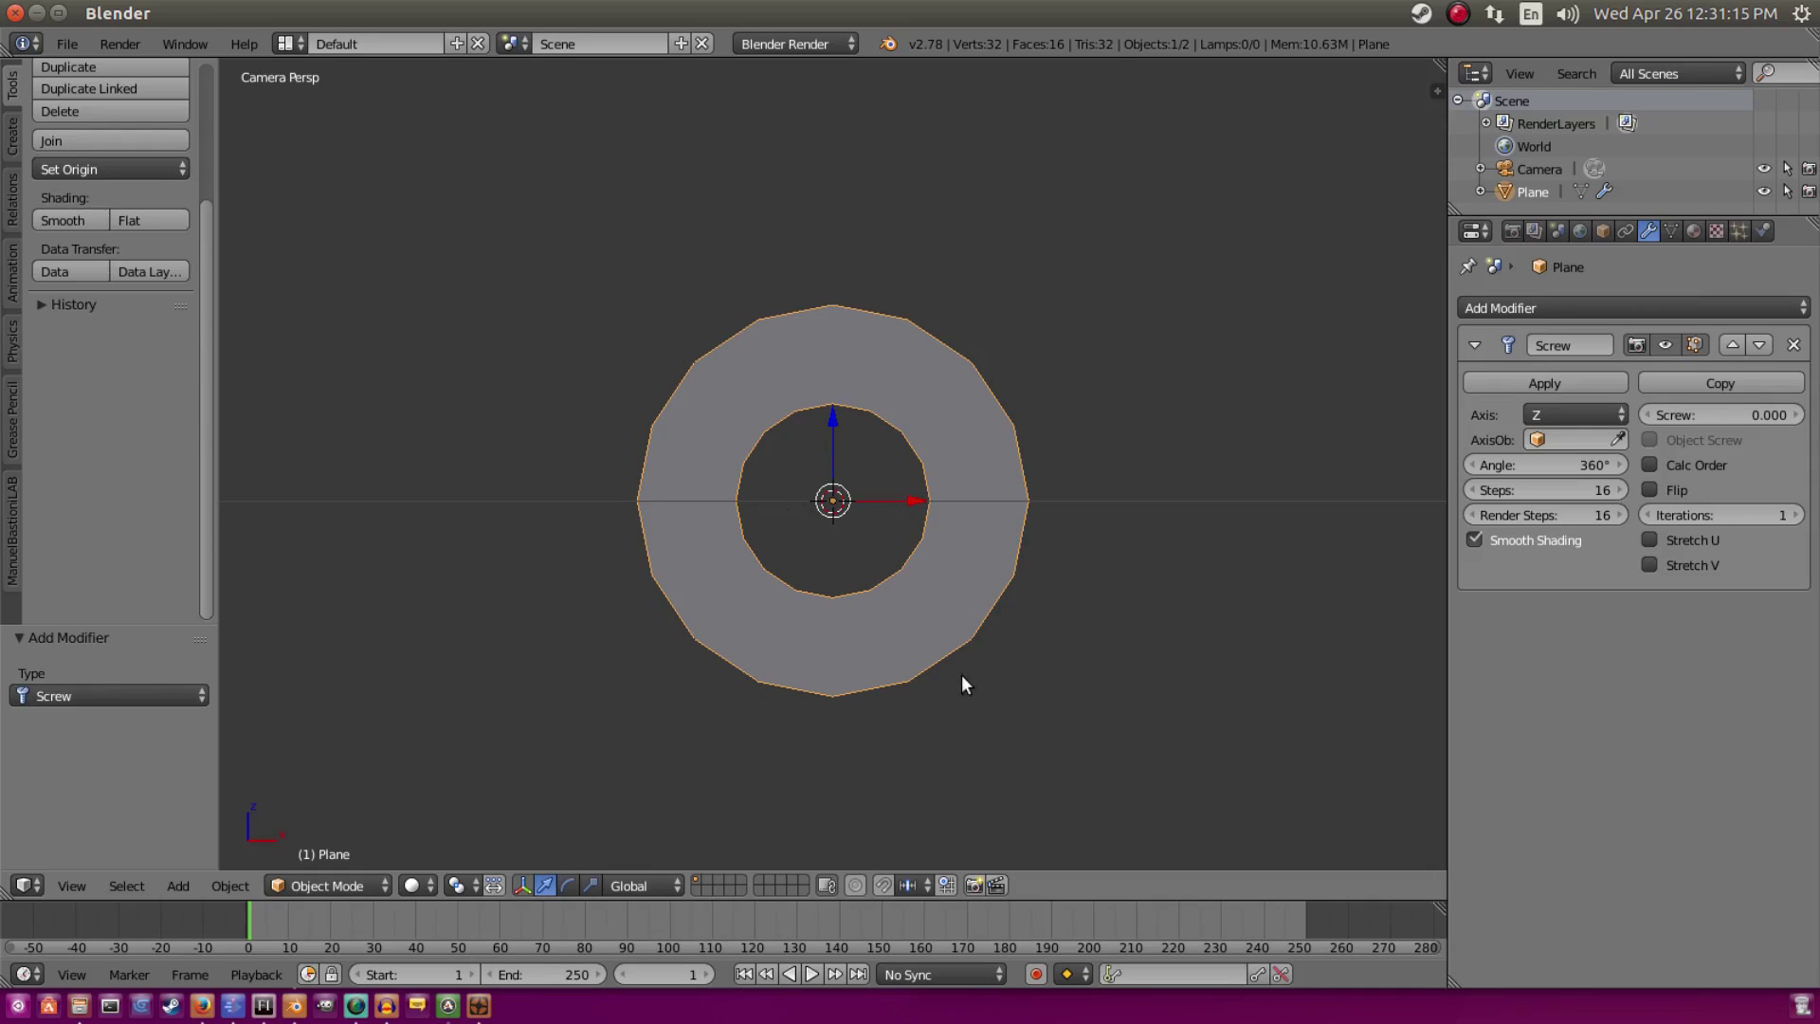
{"action": "scroll", "coordinate": [897, 622], "scroll_direction": "up", "scroll_amount": 2}
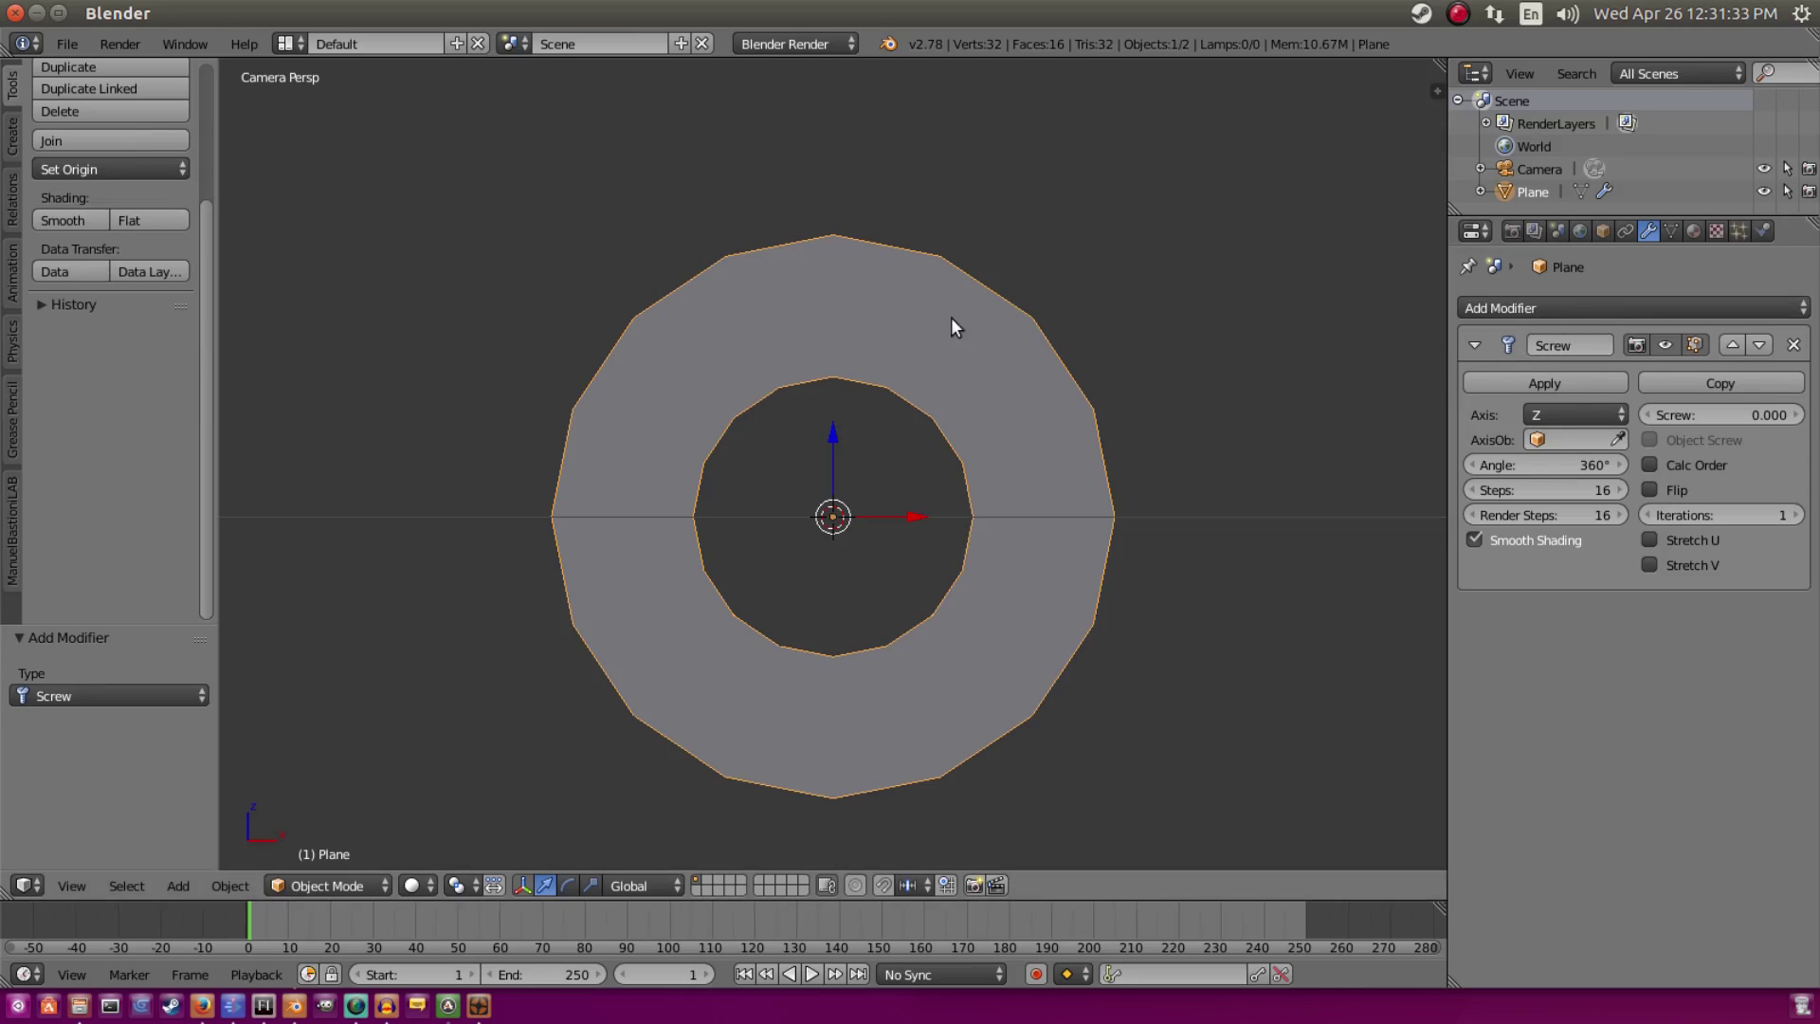
Step: Examine the original two-vertex edge of the ring in Edit Mode and return to Object Mode
{"action": "key", "text": "Tab"}
{"action": "scroll", "coordinate": [926, 304], "scroll_direction": "up", "scroll_amount": 3}
{"action": "middle_click_drag", "start_coordinate": [849, 183], "coordinate": [860, 240], "text": "shift"}
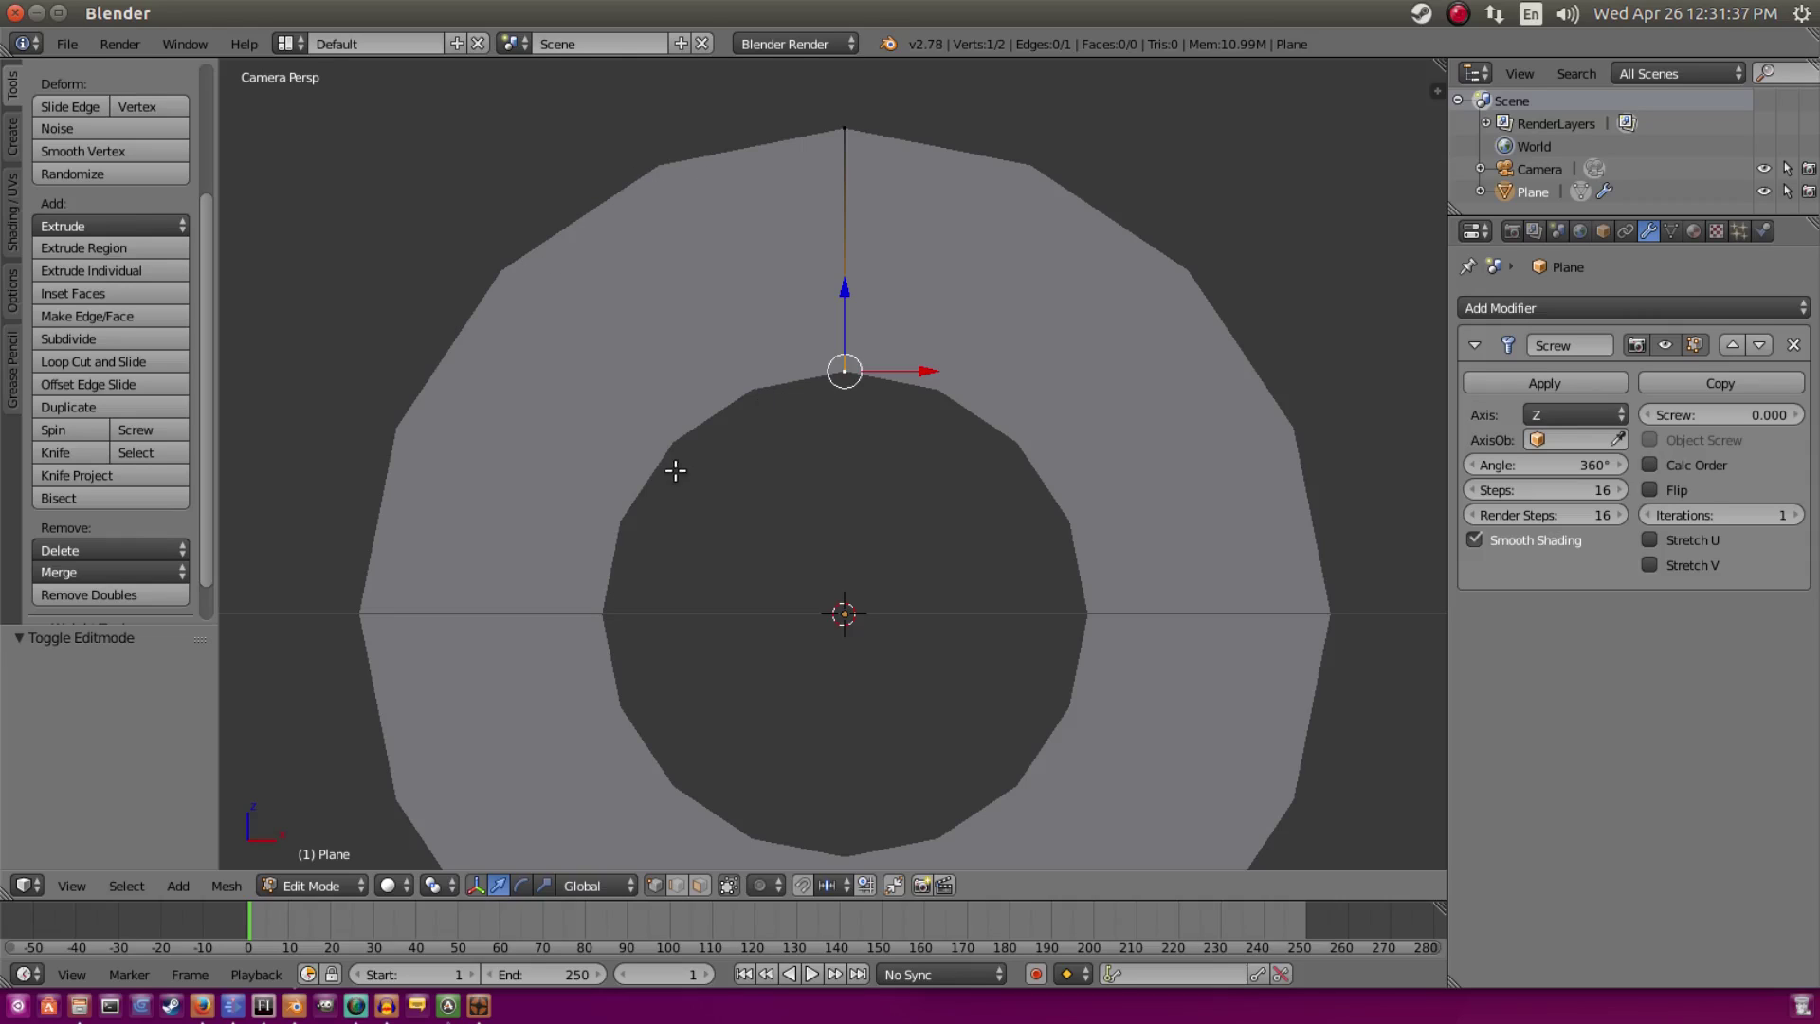
{"action": "key", "text": "Tab"}
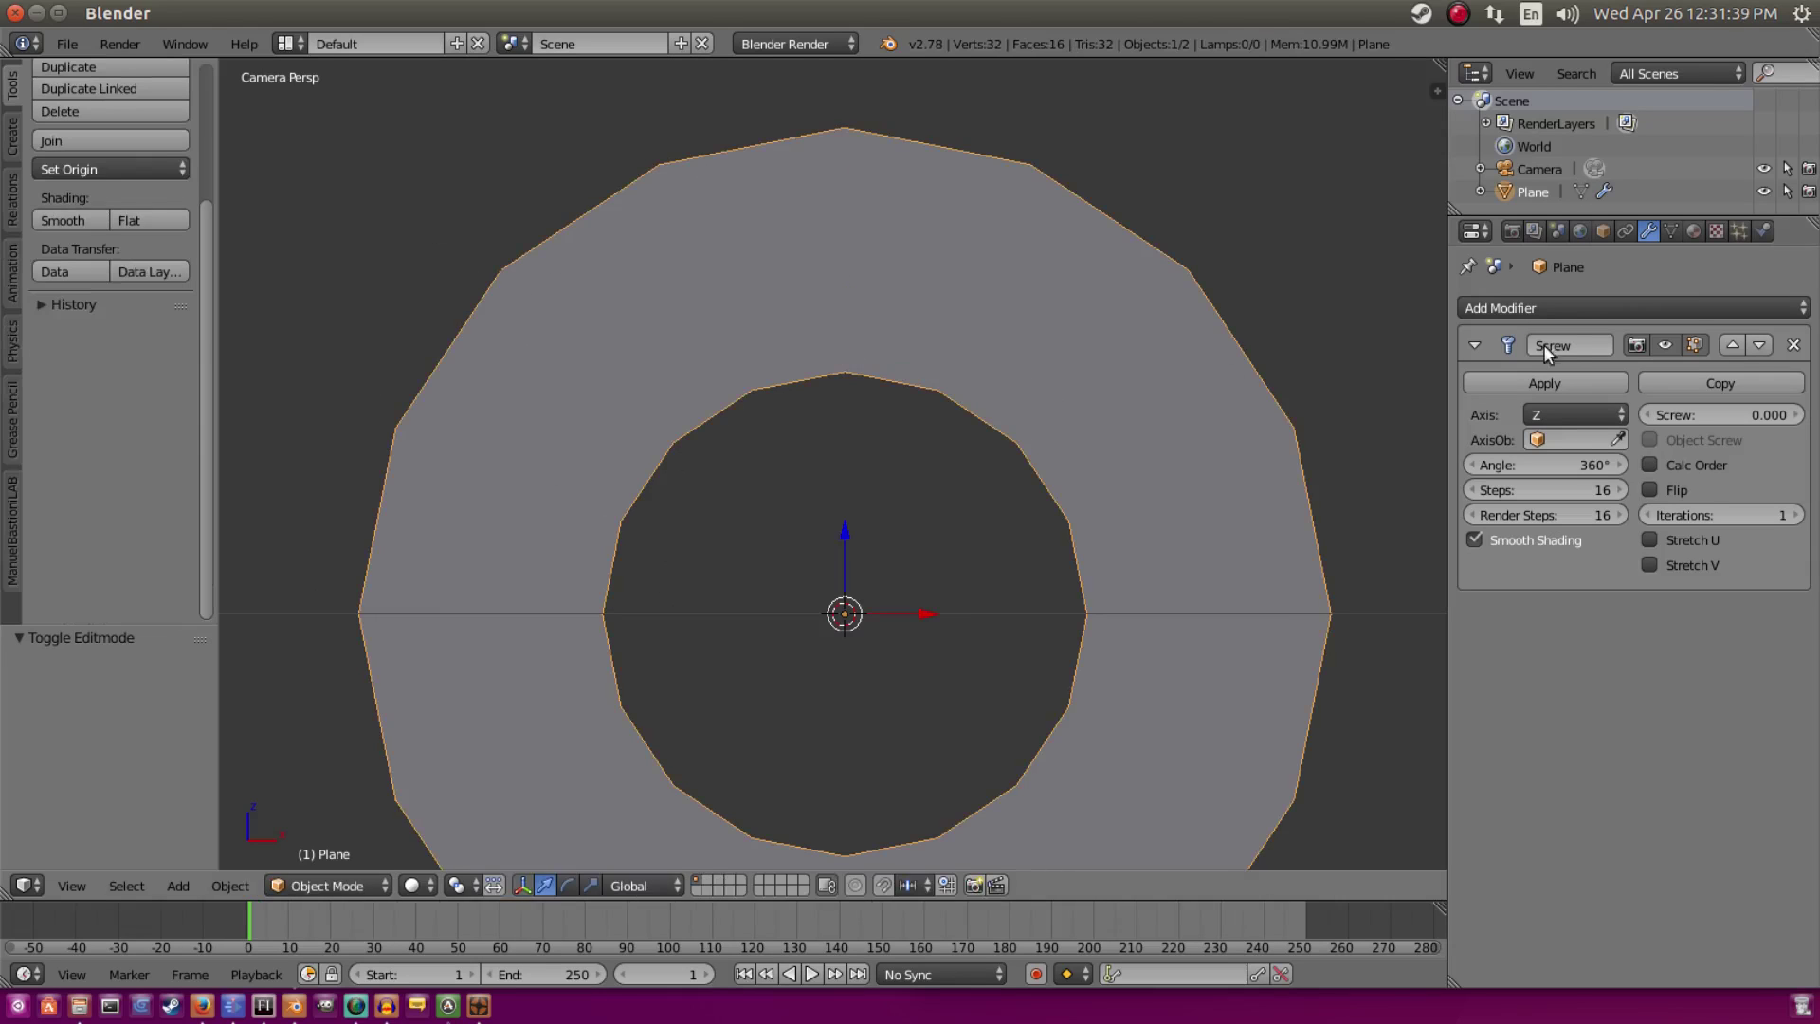
Step: Try applying the Screw modifier, select an outer and an inner ring vertex in Edit Mode, and undo back to the unapplied modifier
{"action": "left_click", "coordinate": [1544, 383]}
{"action": "key", "text": "Tab"}
{"action": "right_click", "coordinate": [690, 204]}
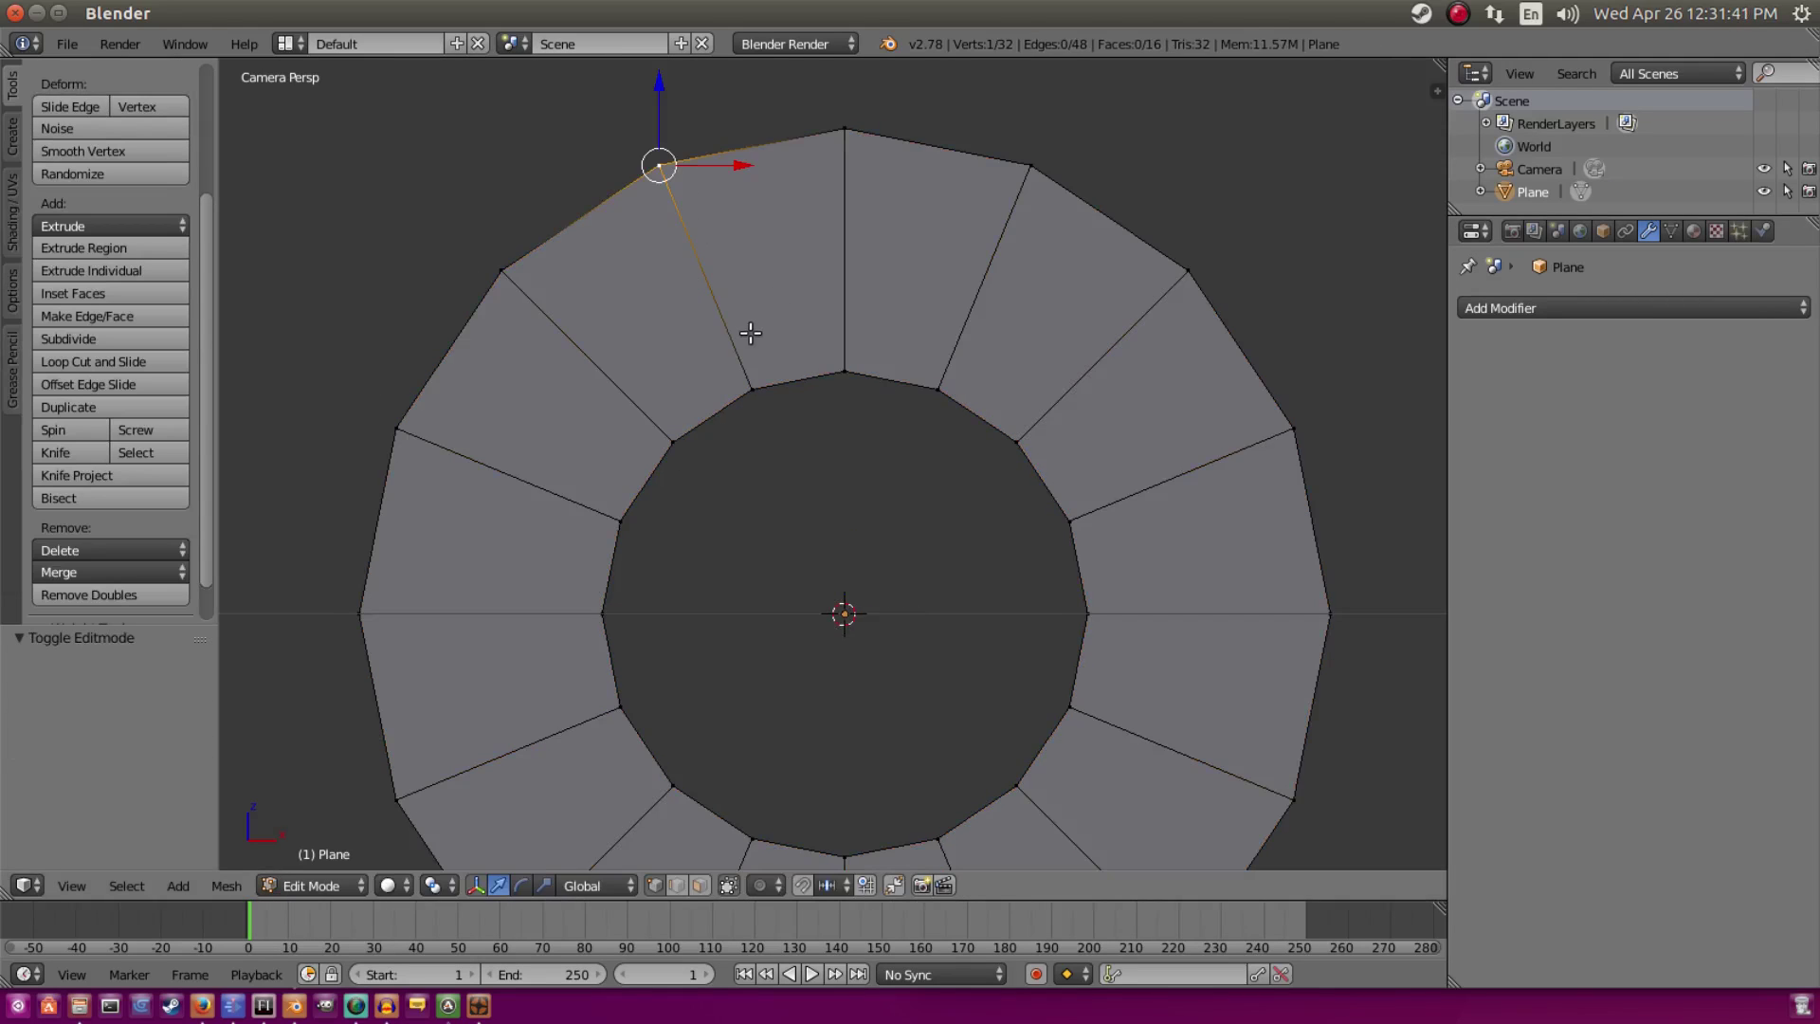
{"action": "right_click", "coordinate": [669, 441]}
{"action": "middle_click_drag", "start_coordinate": [767, 534], "coordinate": [777, 401], "text": "shift"}
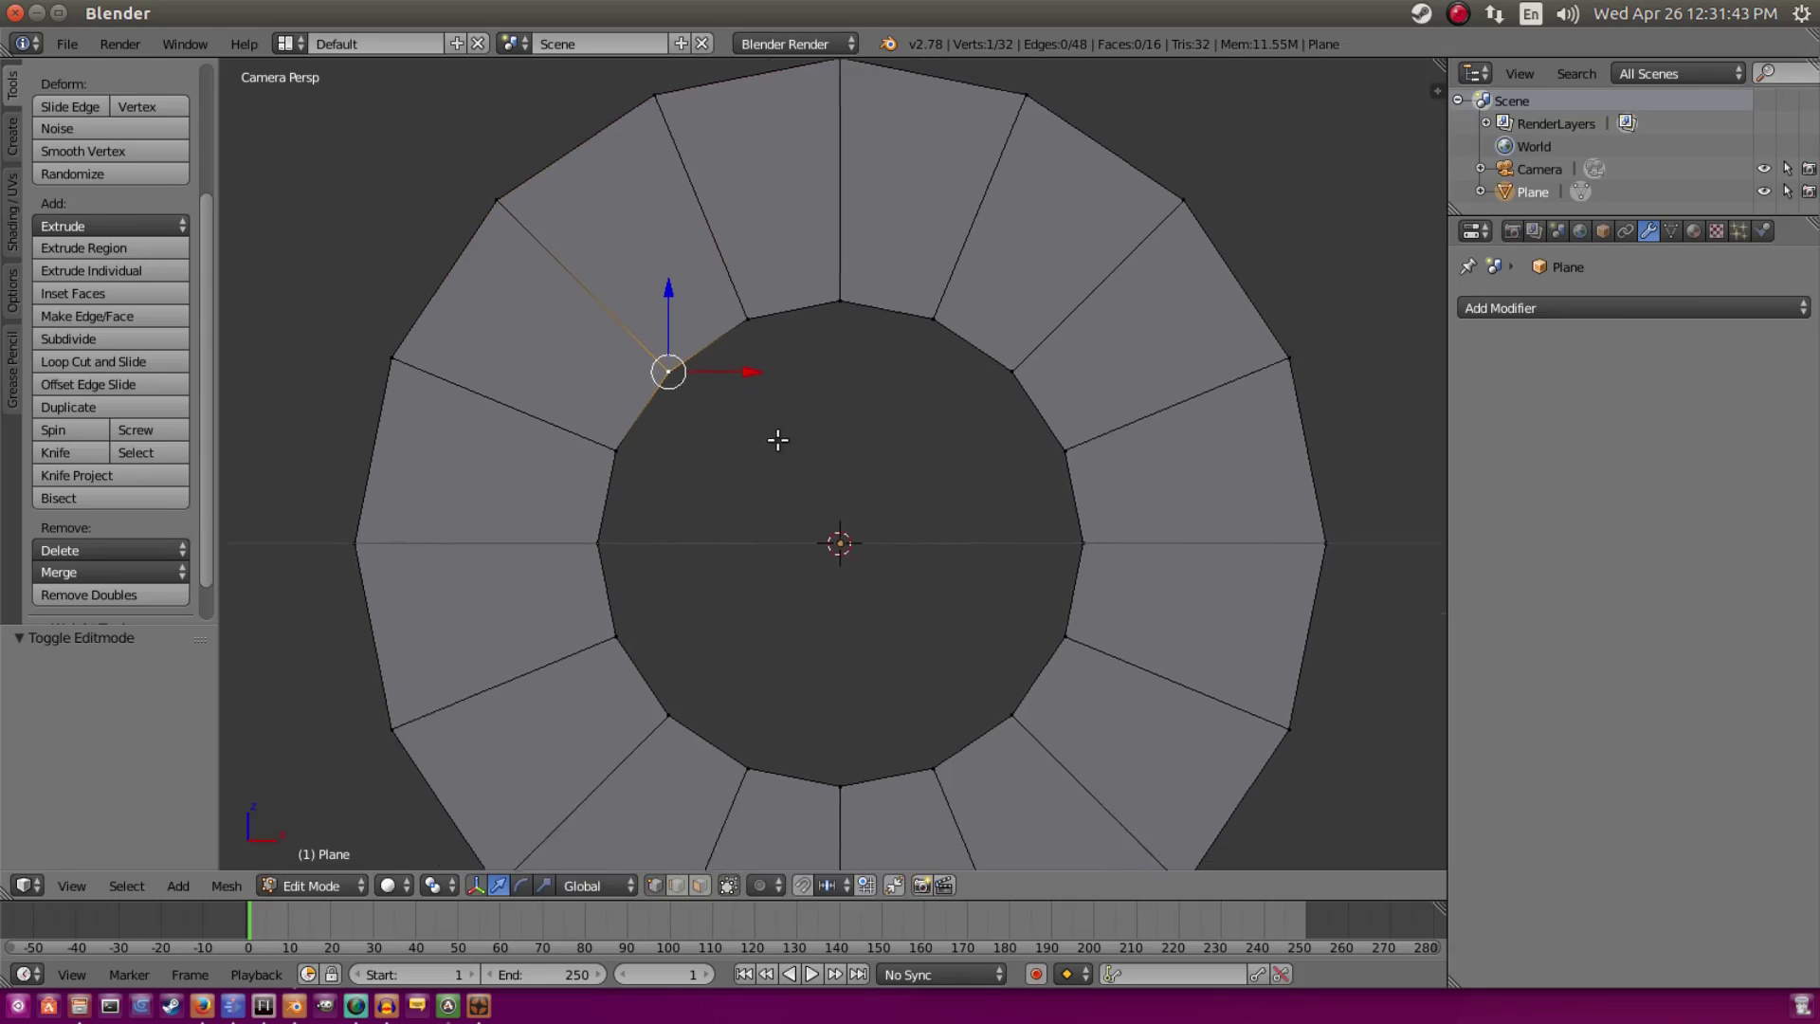
{"action": "key", "text": "ctrl+z"}
{"action": "key", "text": "ctrl+z"}
{"action": "key", "text": "ctrl+z"}
{"action": "key", "text": "ctrl+z"}
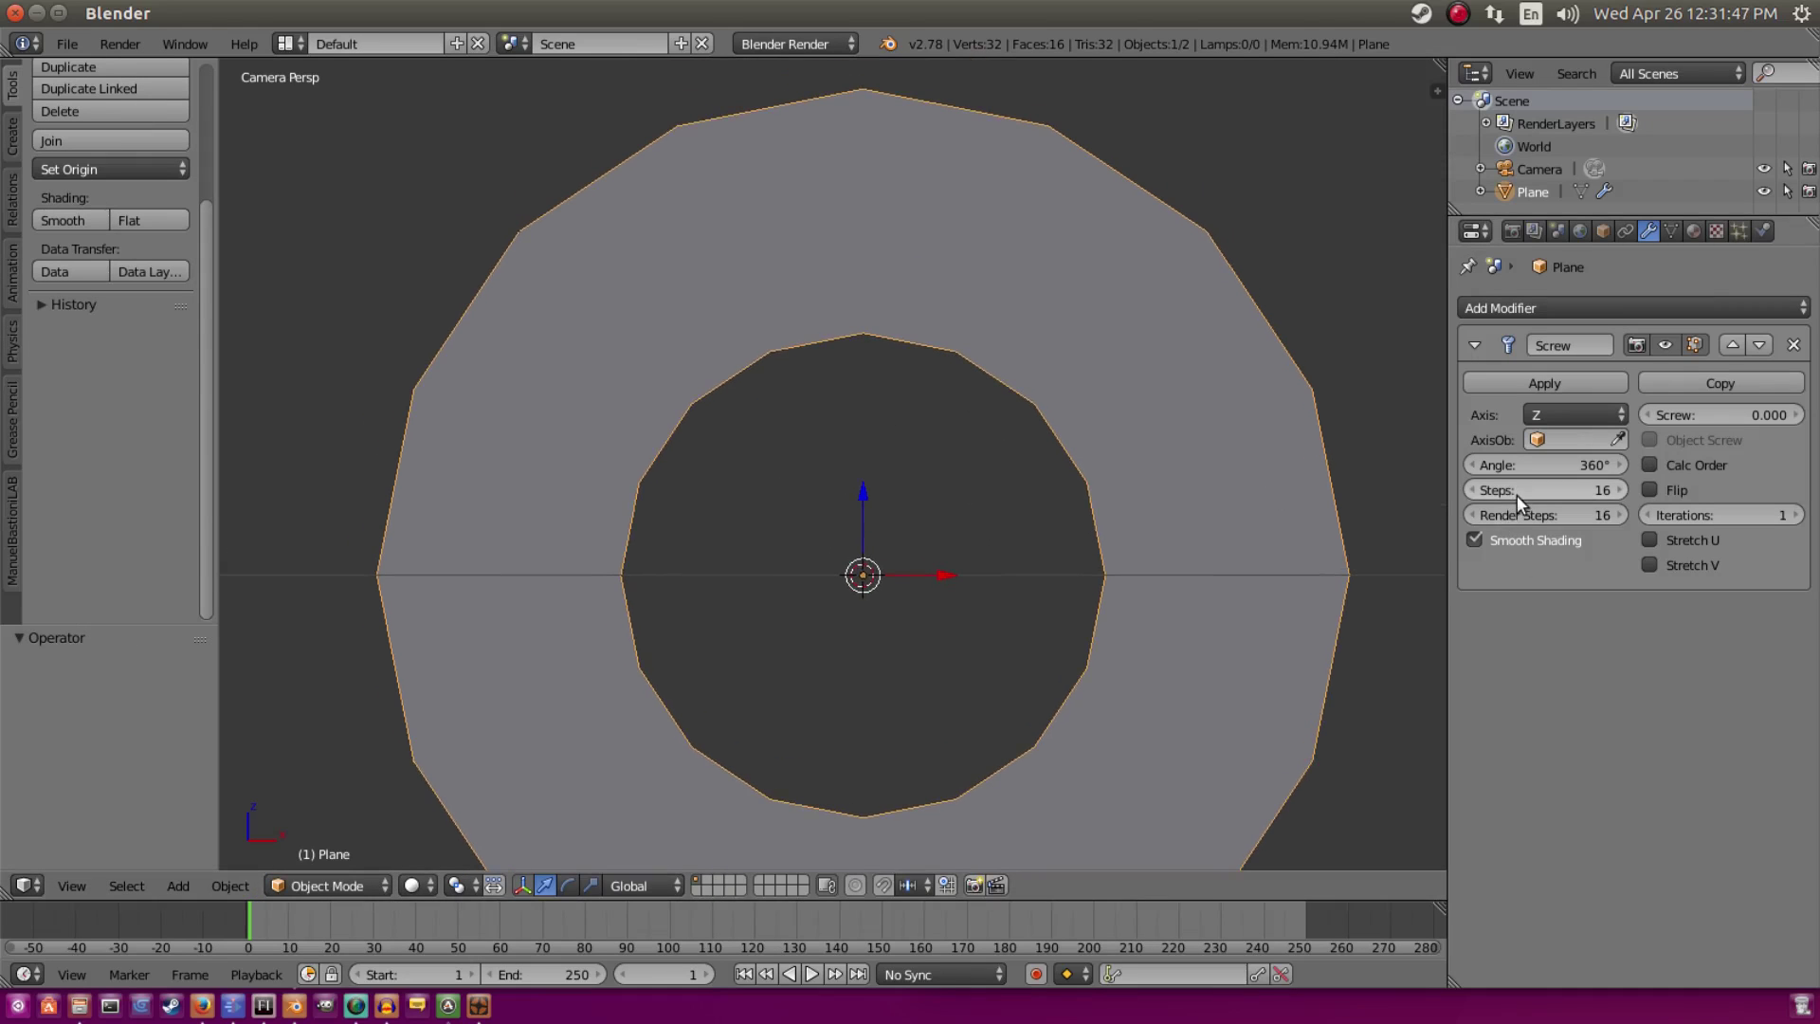
Step: Set the Screw modifier's Steps and Render Steps to 512, rendering a test image between the two changes
{"action": "left_click_drag", "start_coordinate": [1508, 491], "coordinate": [1622, 491]}
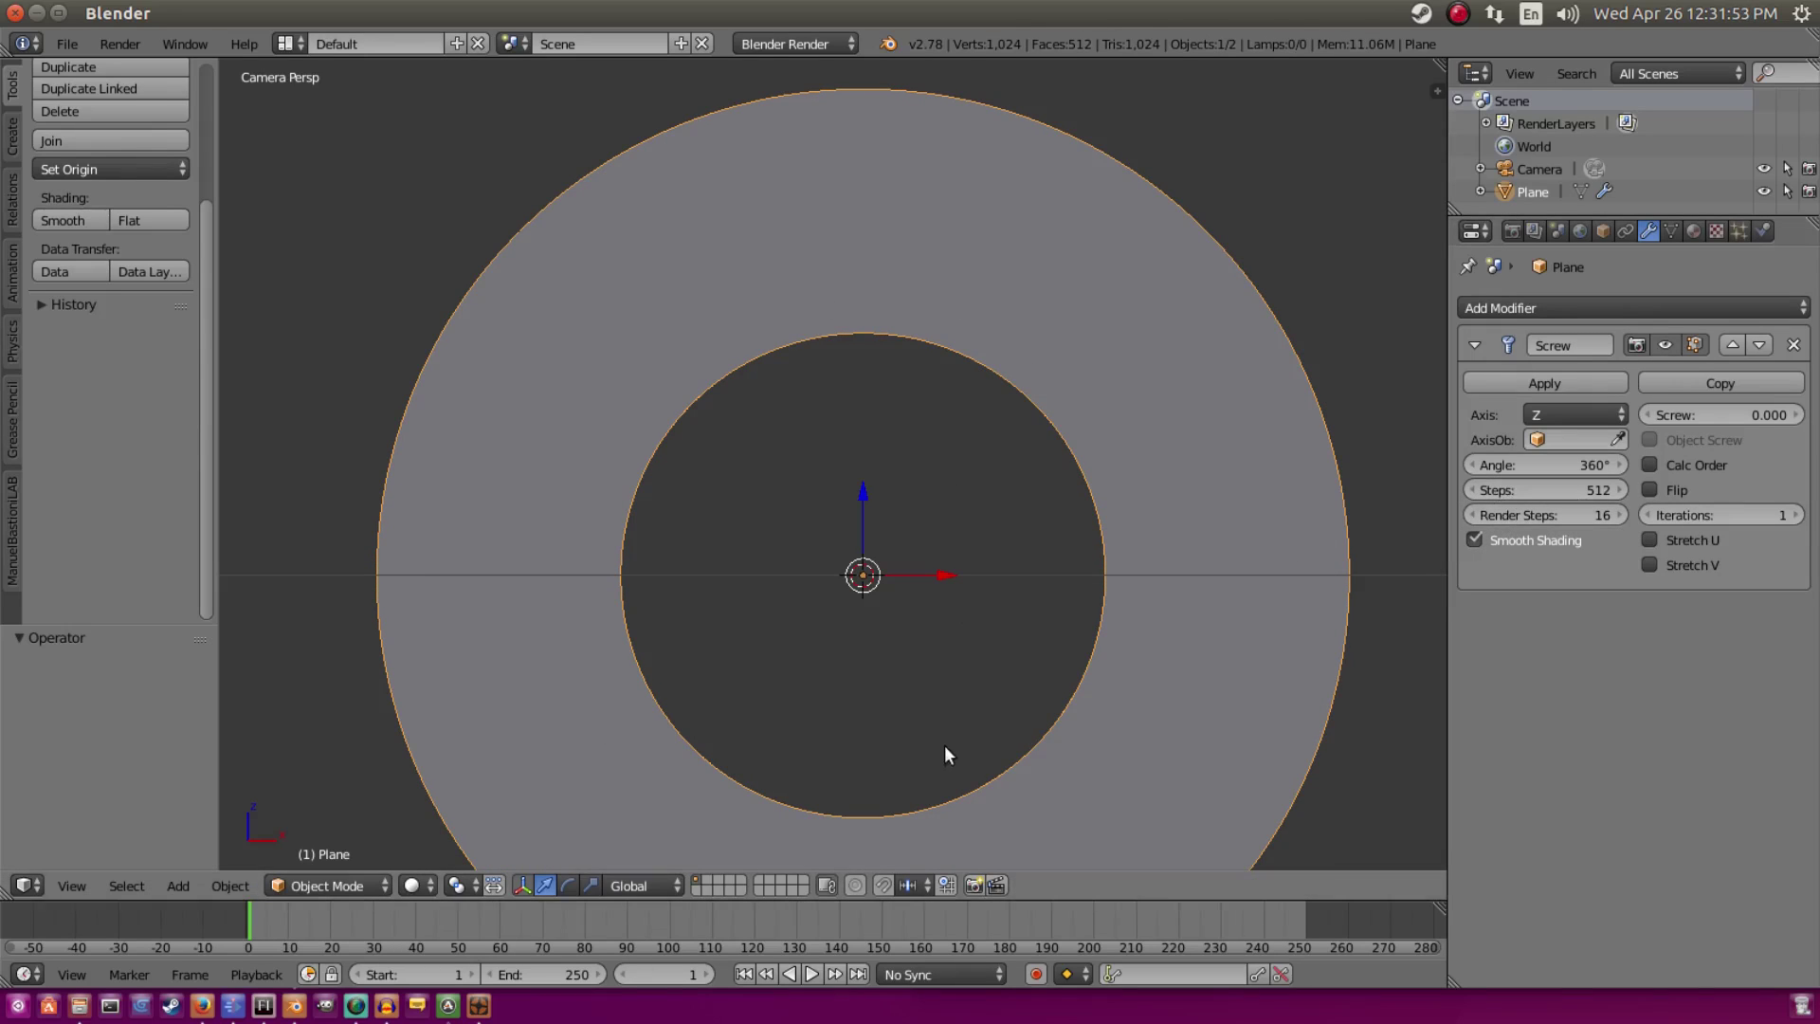
{"action": "left_click", "coordinate": [120, 43]}
{"action": "left_click", "coordinate": [175, 69]}
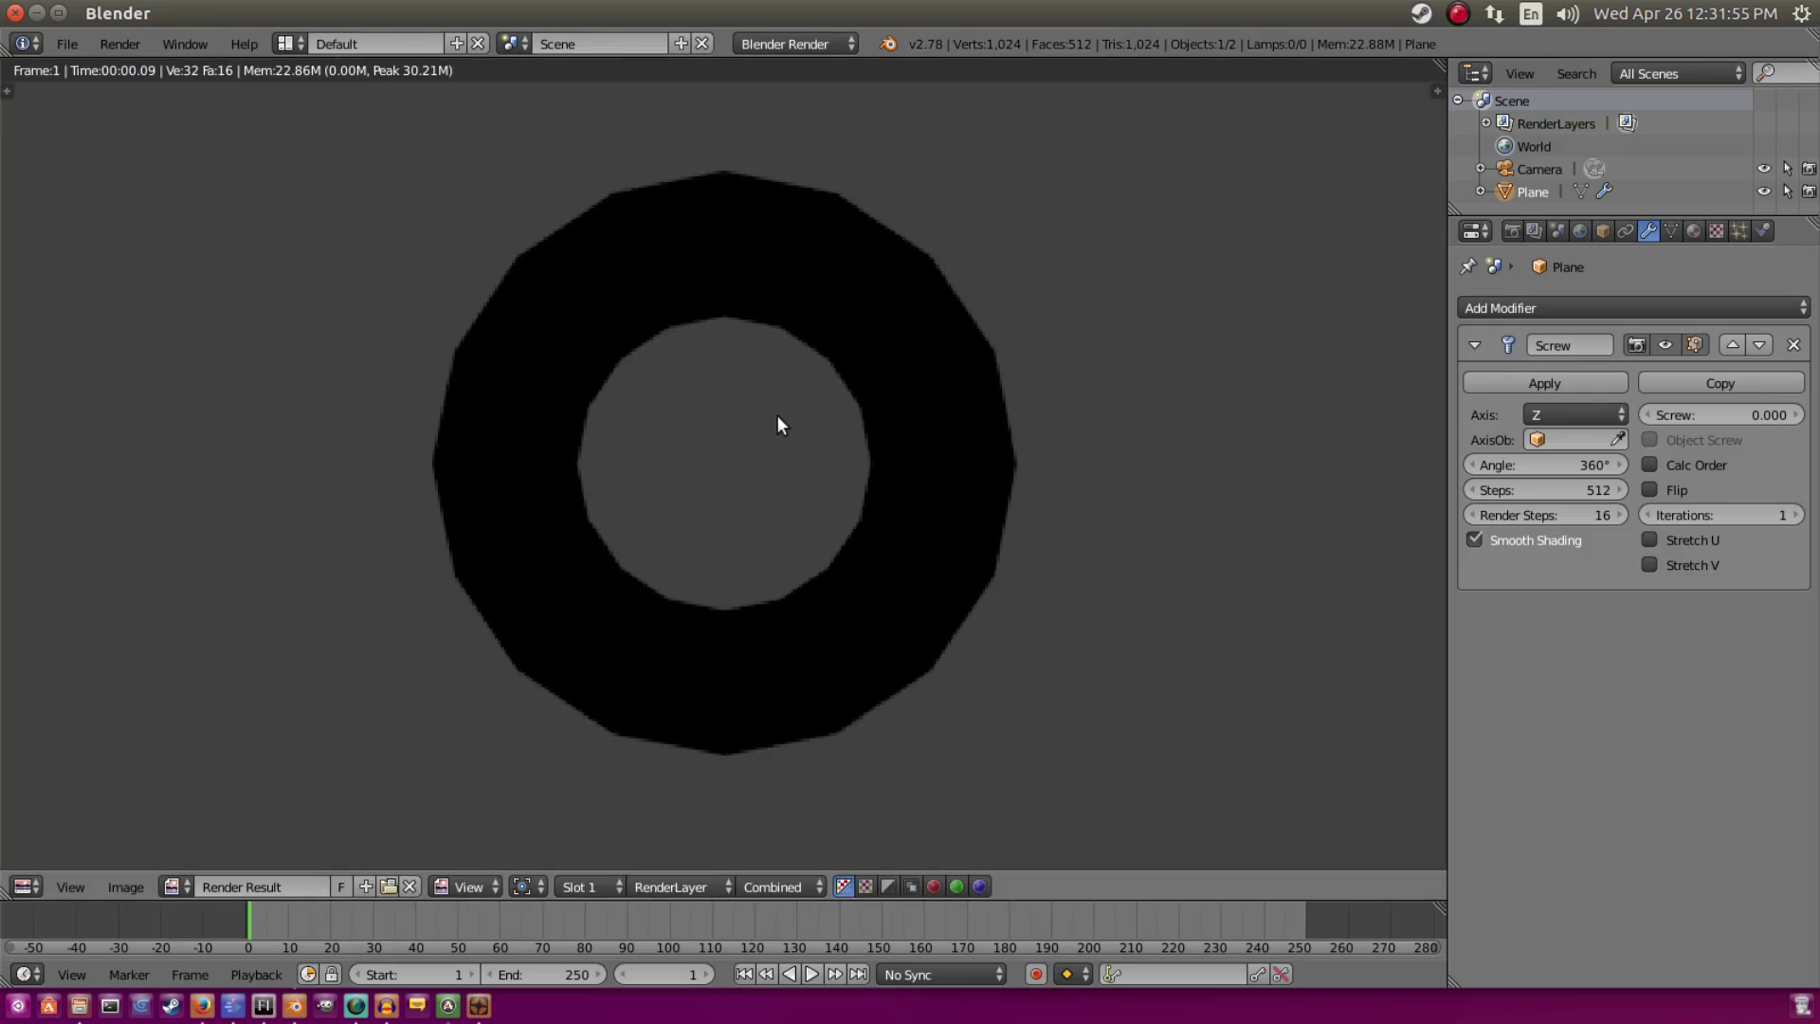
{"action": "key", "text": "Escape"}
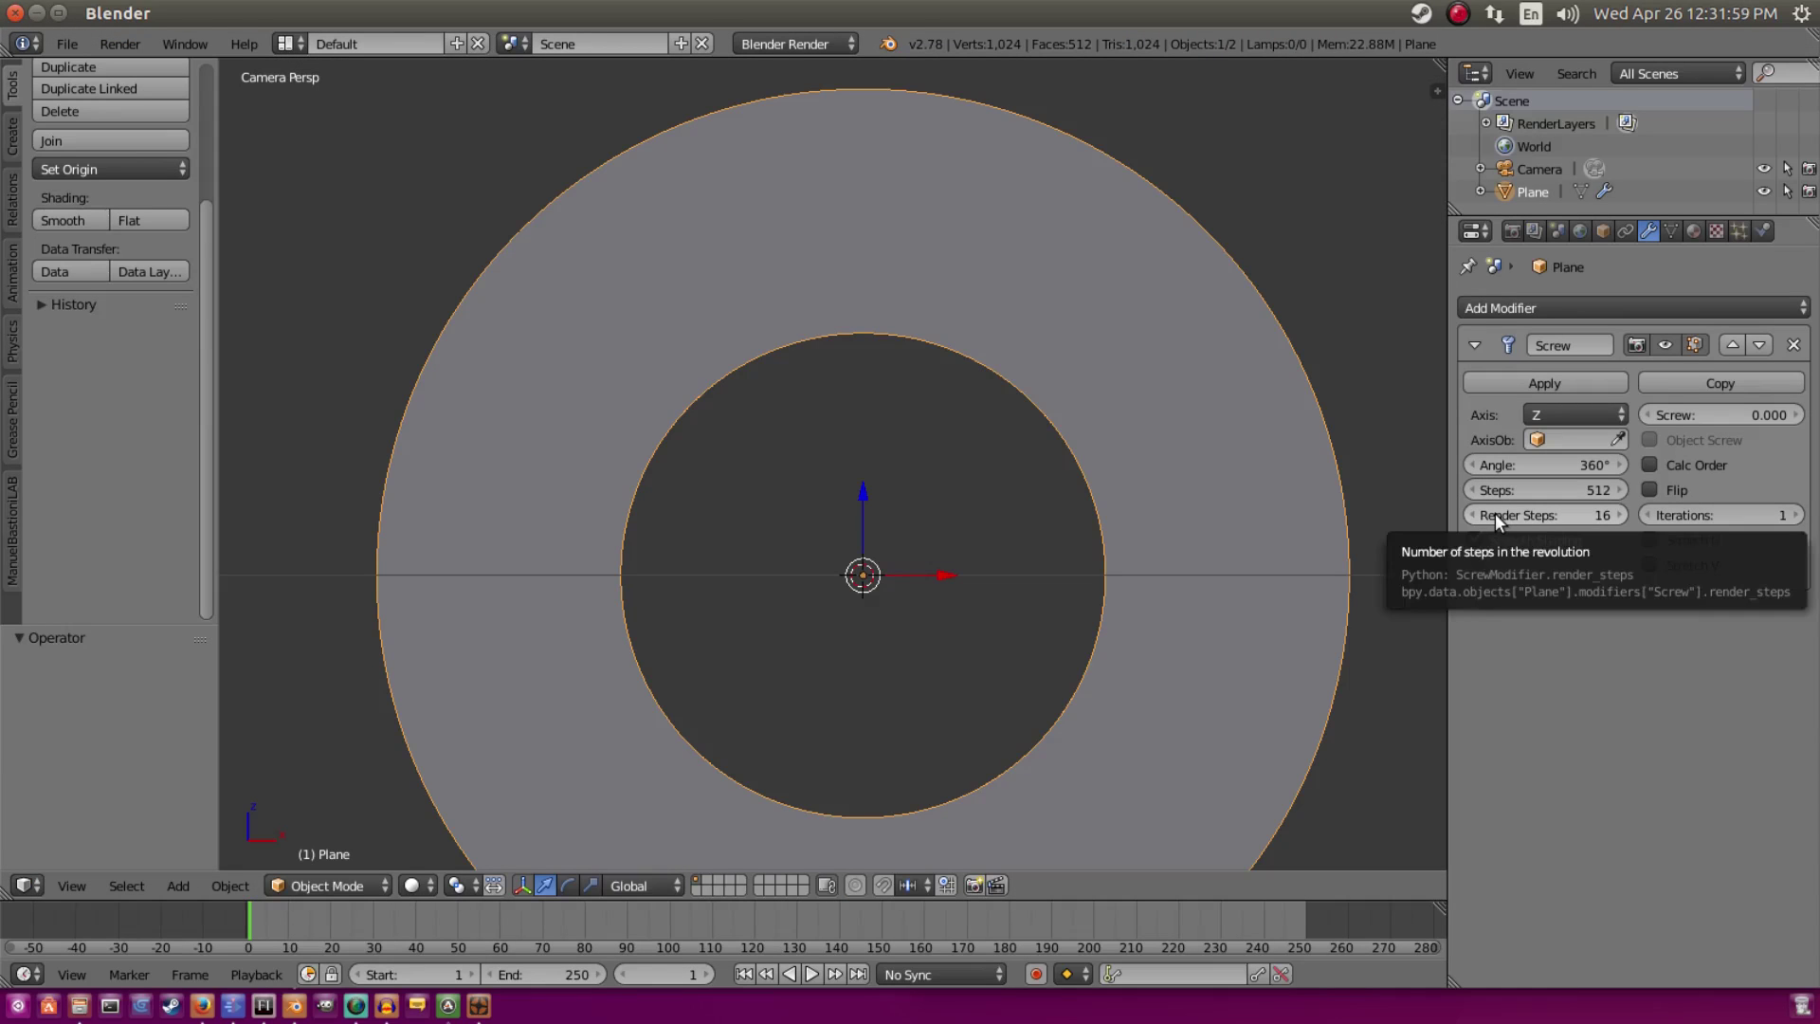
{"action": "left_click_drag", "start_coordinate": [1493, 513], "coordinate": [1626, 513]}
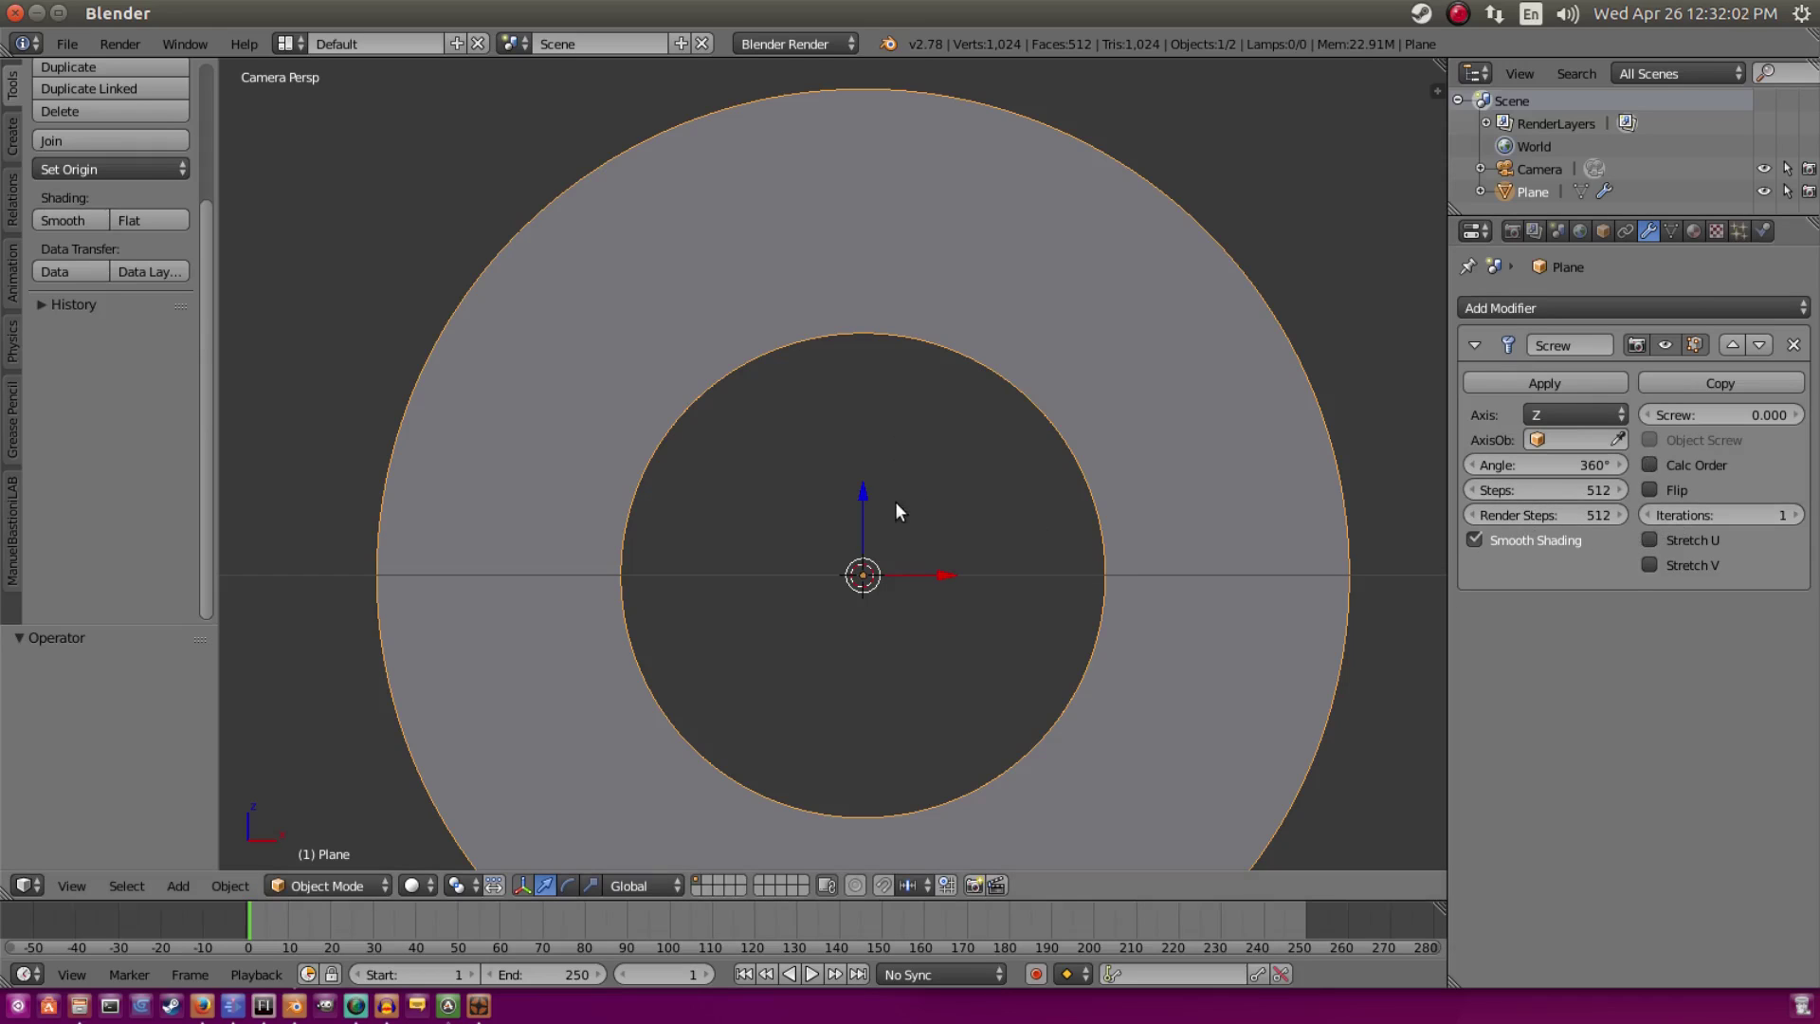
{"action": "scroll", "coordinate": [895, 508], "scroll_direction": "down", "scroll_amount": 6}
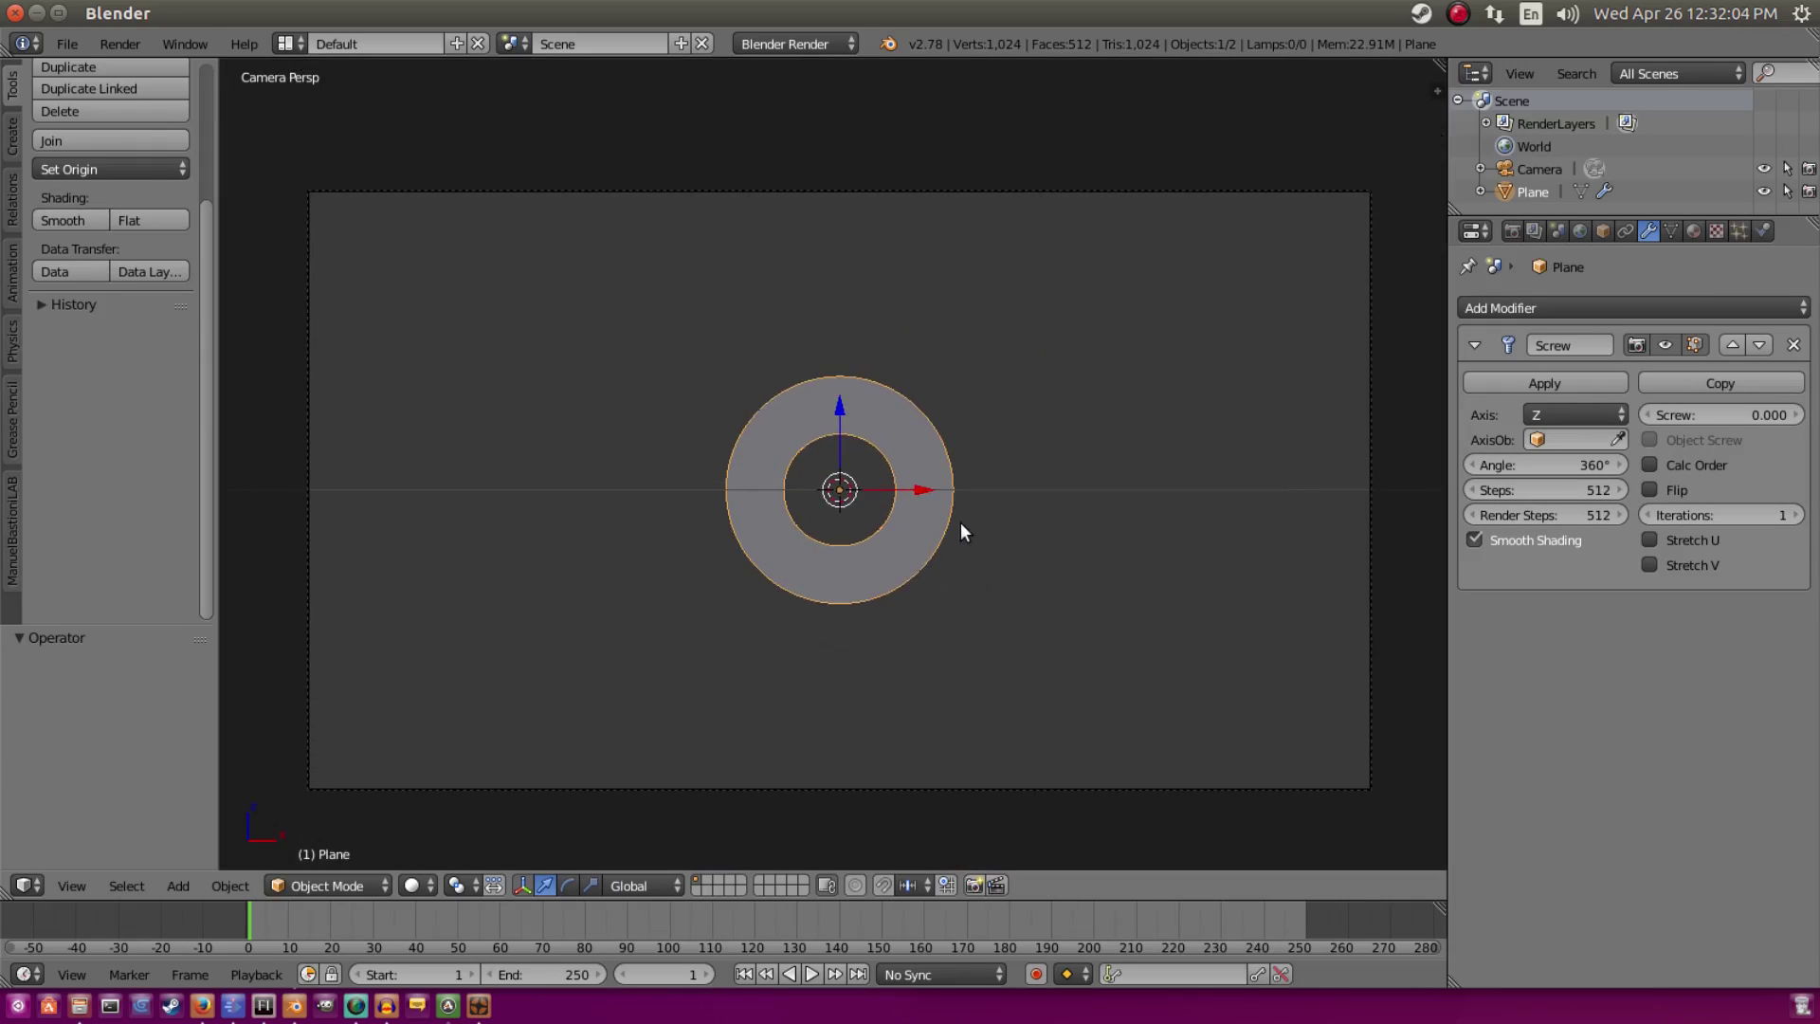
Step: Try the Screw modifier with 8 Steps, view the ring from the camera, and set Steps back to 512
{"action": "left_click_drag", "start_coordinate": [1566, 491], "coordinate": [1440, 491]}
{"action": "mouse_move", "coordinate": [1555, 487]}
{"action": "left_mouse_down"}
{"action": "mouse_move", "coordinate": [1526, 487]}
{"action": "mouse_move", "coordinate": [1554, 487]}
{"action": "left_mouse_up"}
{"action": "middle_click_drag", "start_coordinate": [777, 474], "coordinate": [977, 422]}
{"action": "key", "text": "KP_0"}
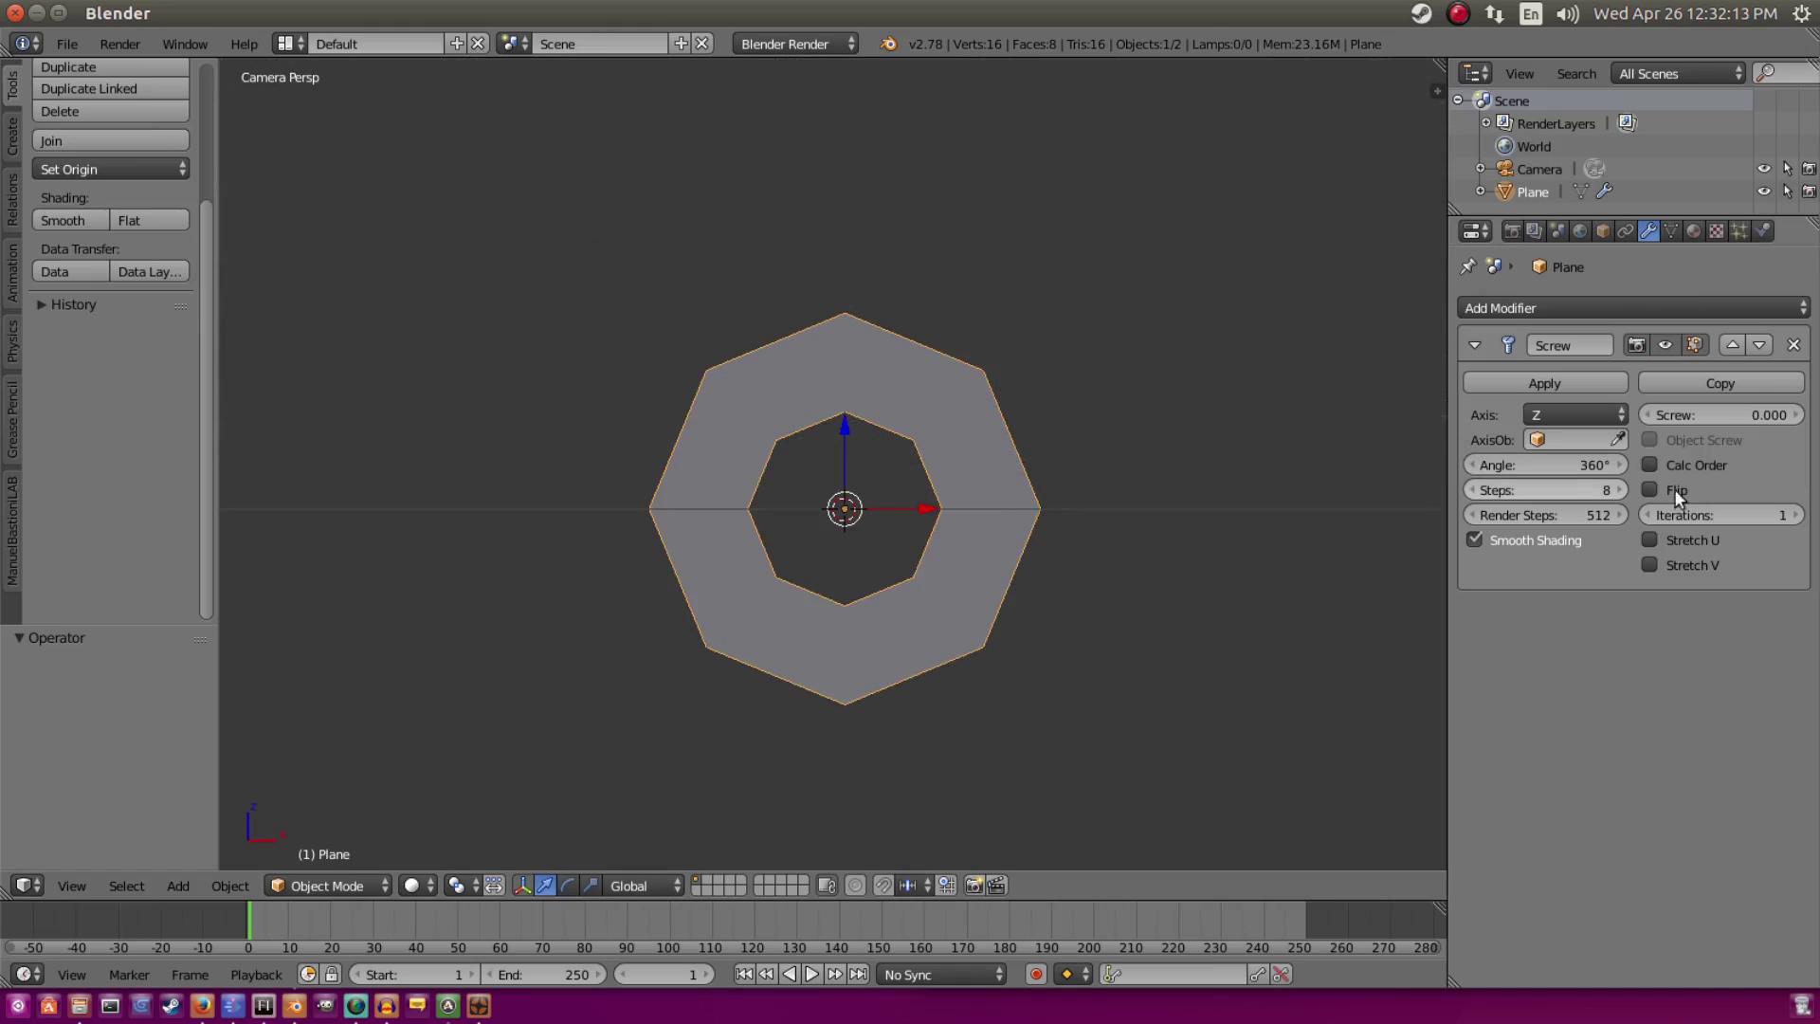
{"action": "left_click_drag", "start_coordinate": [1562, 495], "coordinate": [1626, 495]}
{"action": "scroll", "coordinate": [1383, 485], "scroll_direction": "down", "scroll_amount": 4}
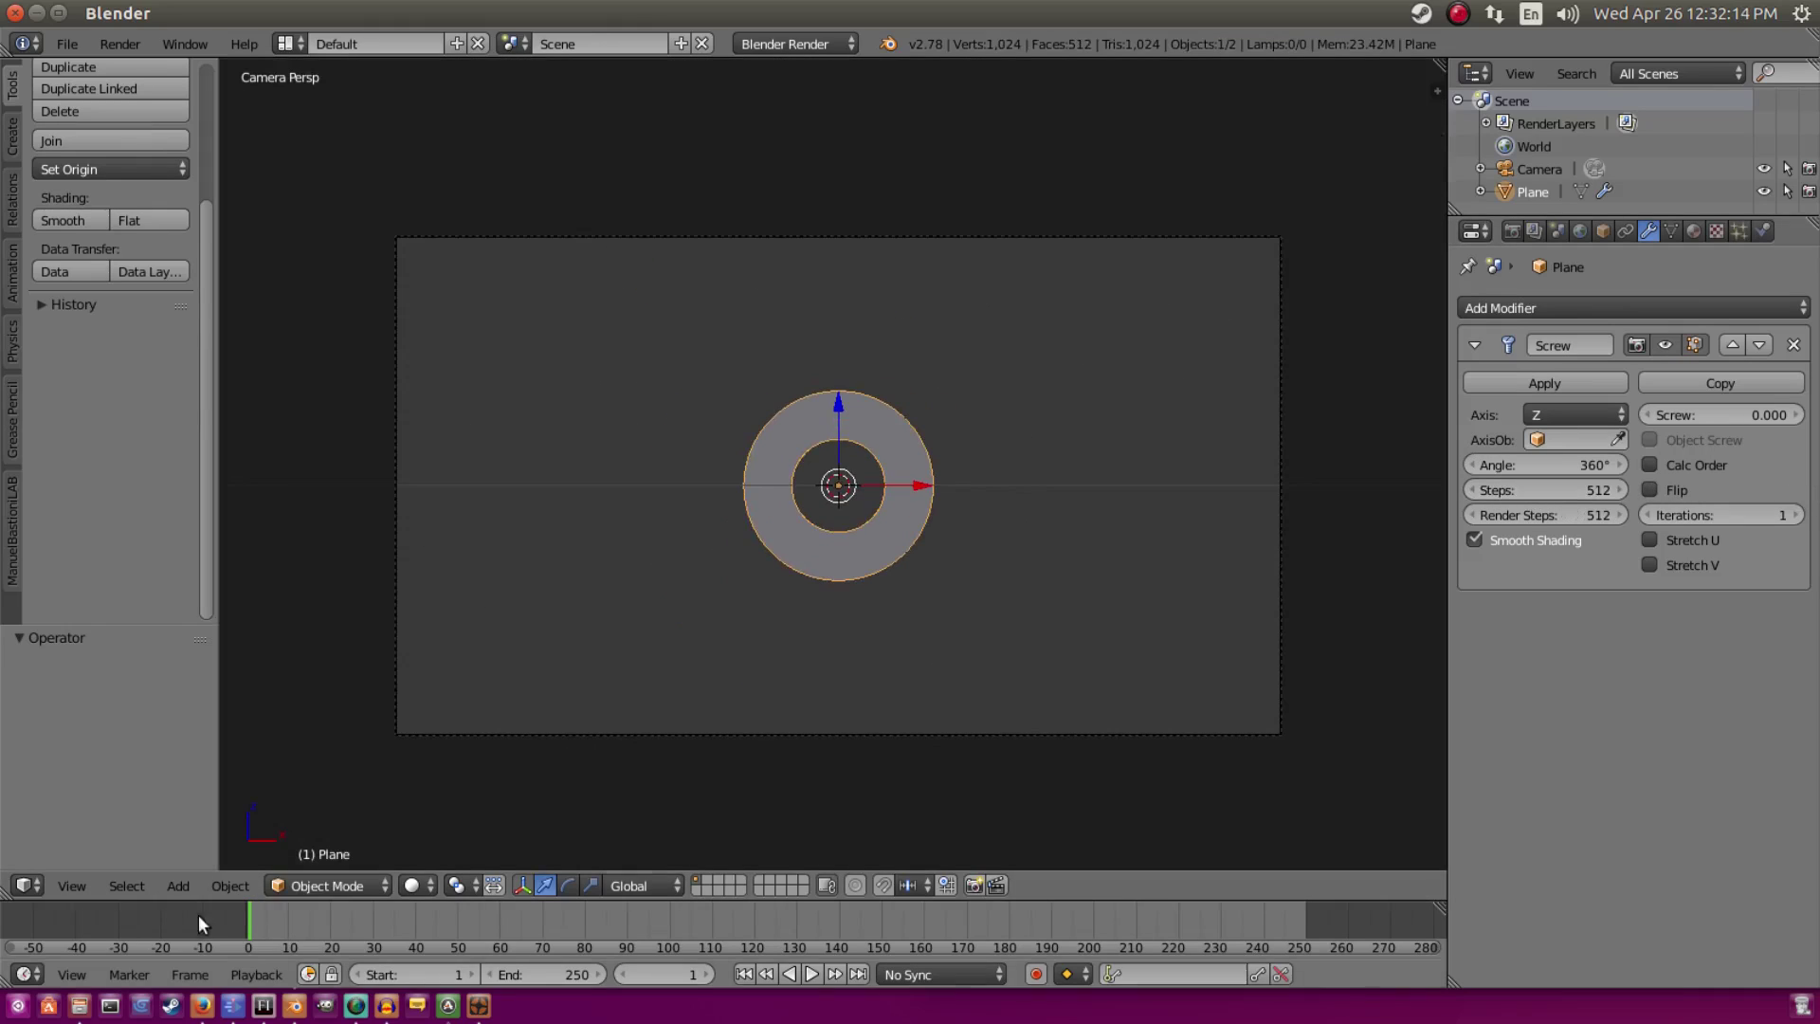
Step: Move the timeline to frame 0 and set the animation's start frame to 0
{"action": "scroll", "coordinate": [302, 917], "scroll_direction": "up", "scroll_amount": 2}
{"action": "middle_click_drag", "start_coordinate": [301, 916], "coordinate": [753, 908]}
{"action": "scroll", "coordinate": [732, 903], "scroll_direction": "up", "scroll_amount": 12}
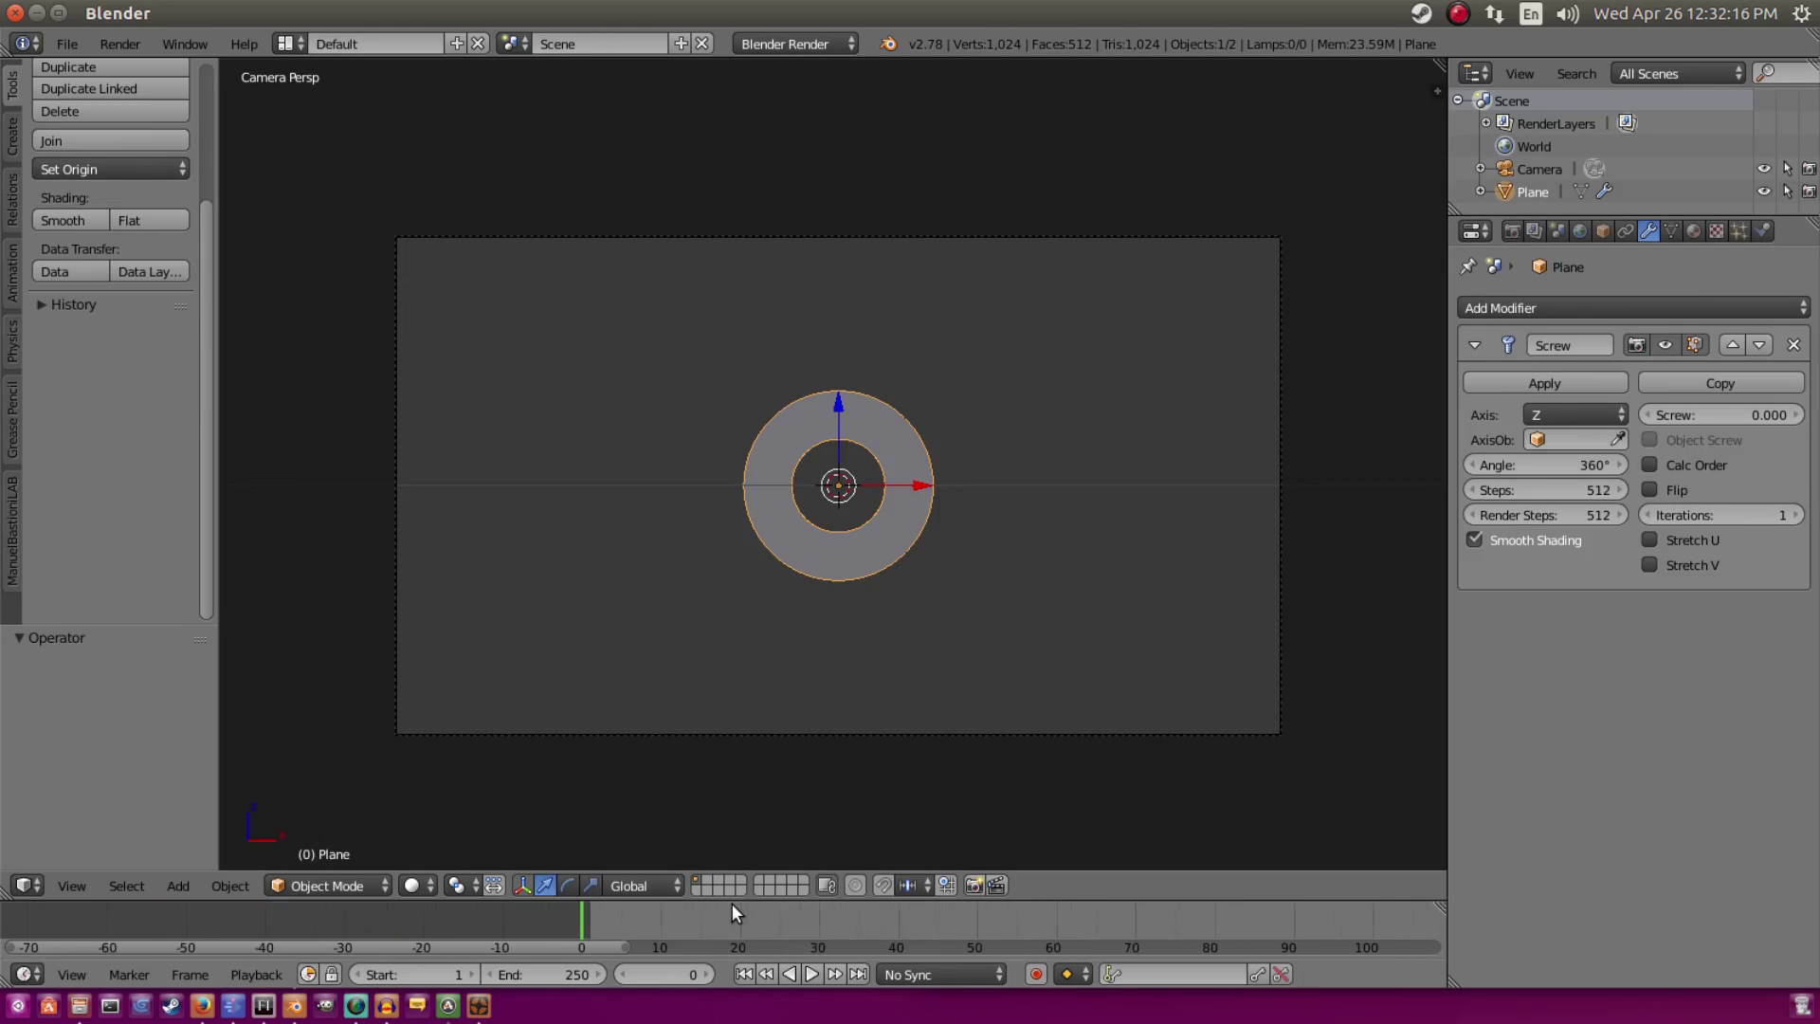
{"action": "left_click", "coordinate": [495, 927]}
{"action": "left_click", "coordinate": [357, 975]}
{"action": "middle_click_drag", "start_coordinate": [530, 924], "coordinate": [380, 924]}
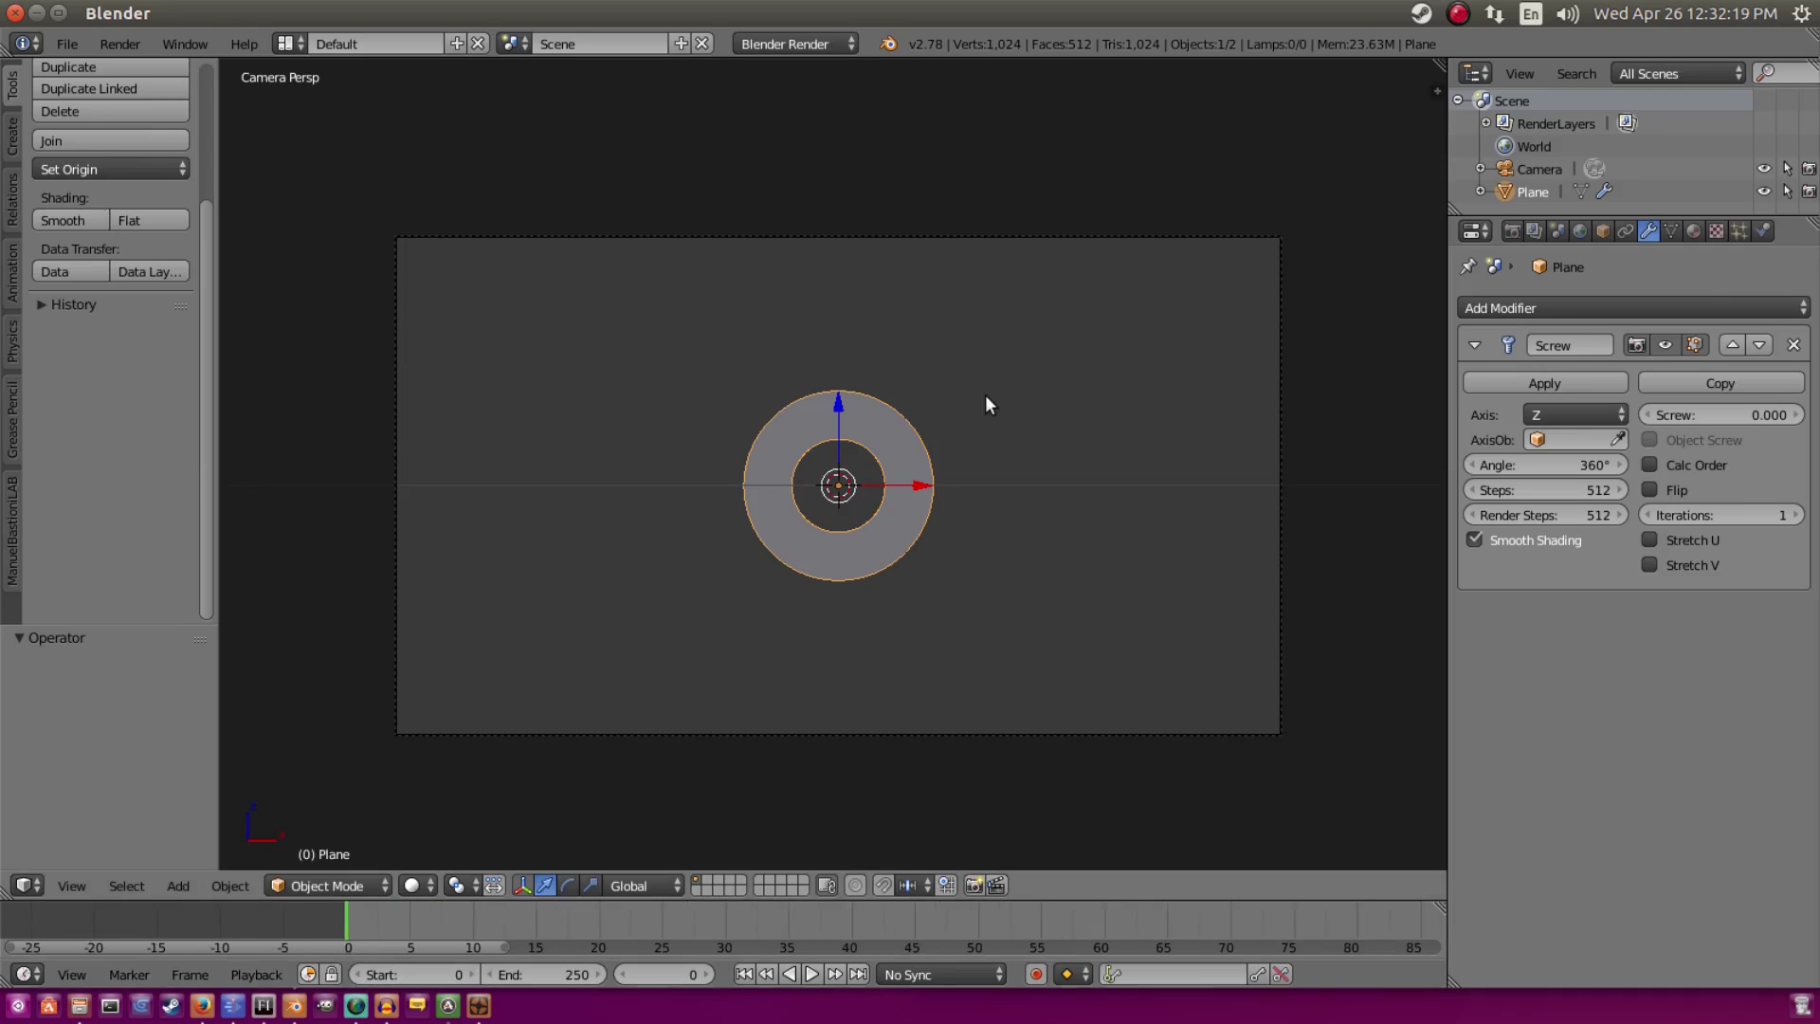
Step: Set the Screw modifier's angle to 0° and keyframe it at frame 0
{"action": "scroll", "coordinate": [986, 377], "scroll_direction": "up", "scroll_amount": 4}
{"action": "scroll", "coordinate": [986, 377], "scroll_direction": "down", "scroll_amount": 2}
{"action": "middle_click_drag", "start_coordinate": [963, 316], "coordinate": [881, 301], "text": "shift"}
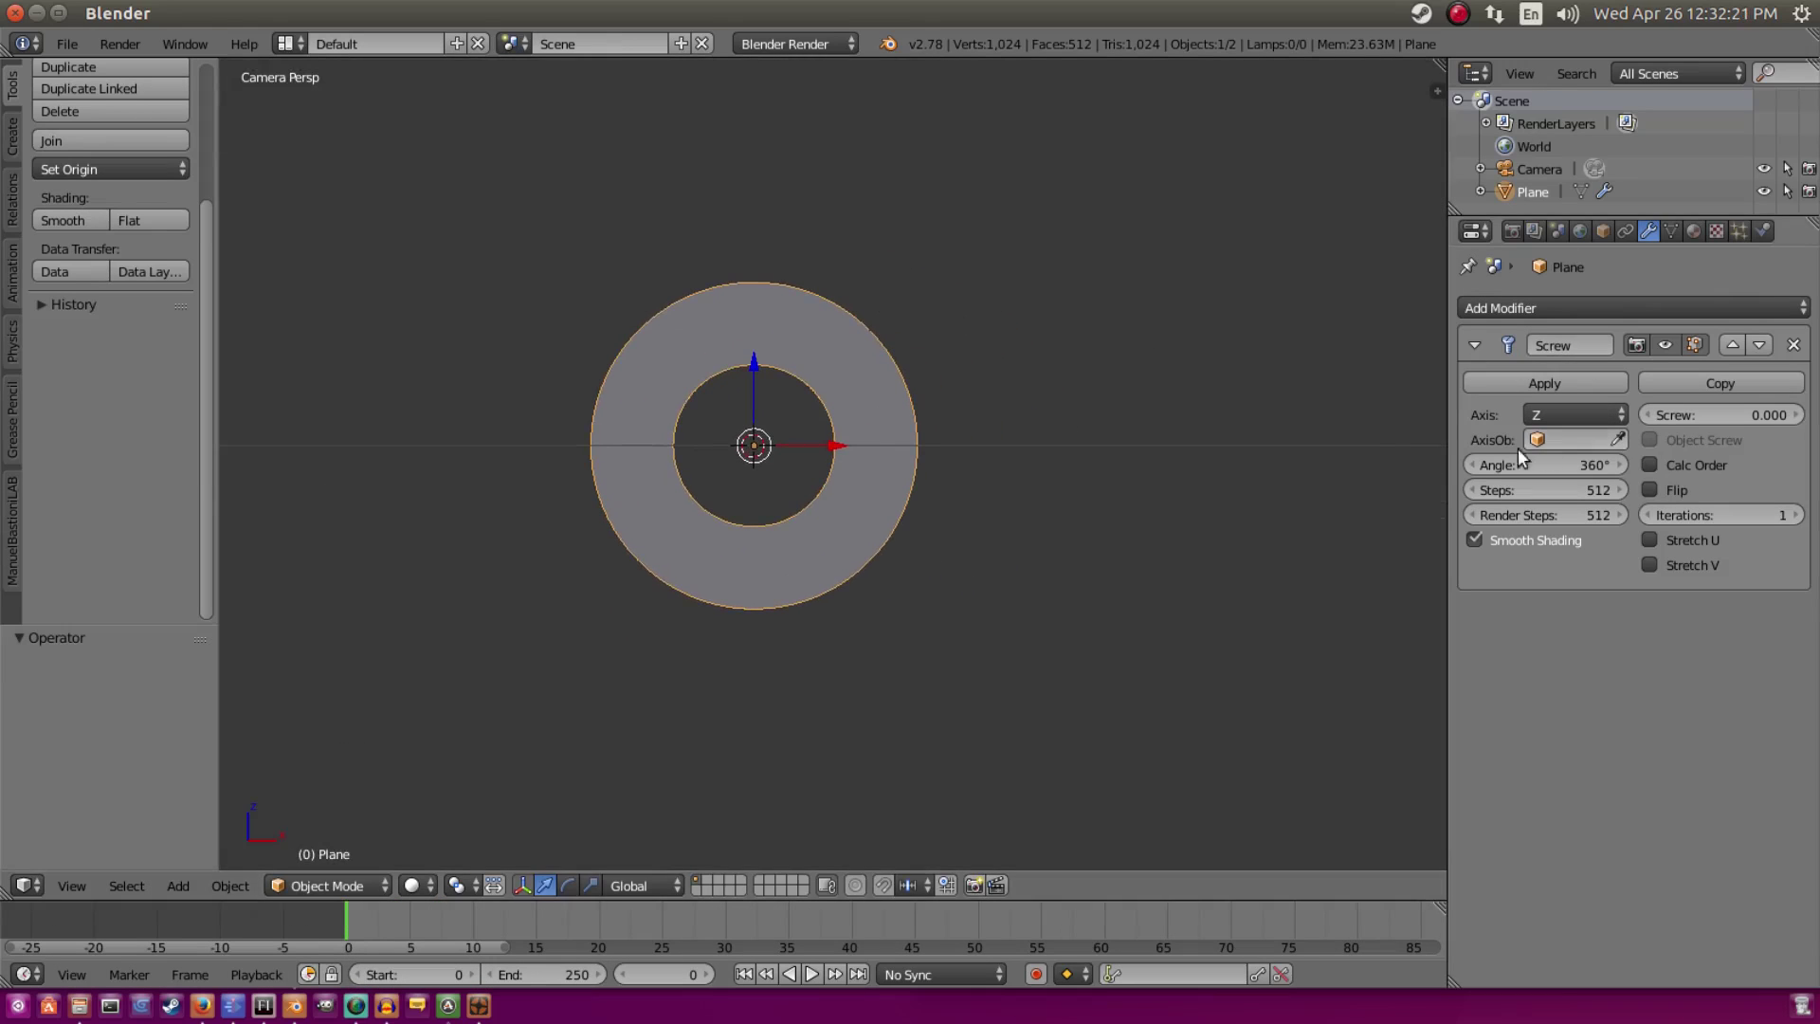
{"action": "left_click", "coordinate": [1548, 464]}
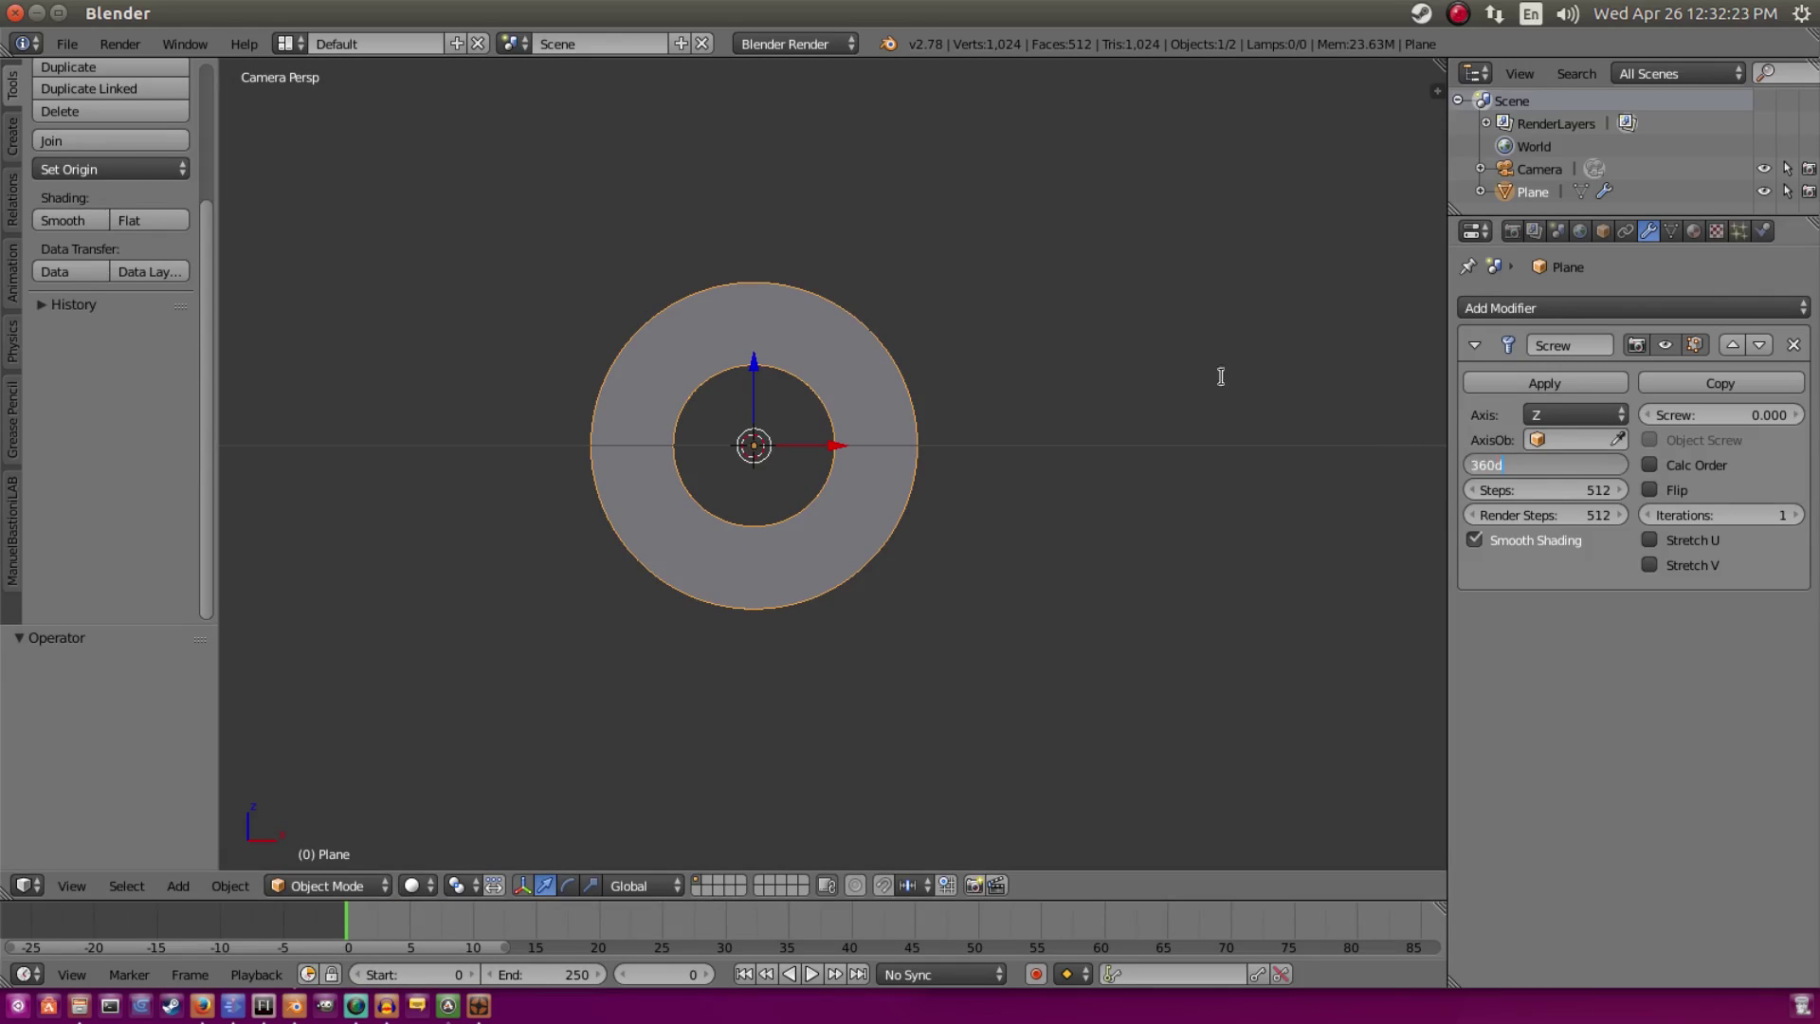
{"action": "type", "text": "0"}
{"action": "key", "text": "Return"}
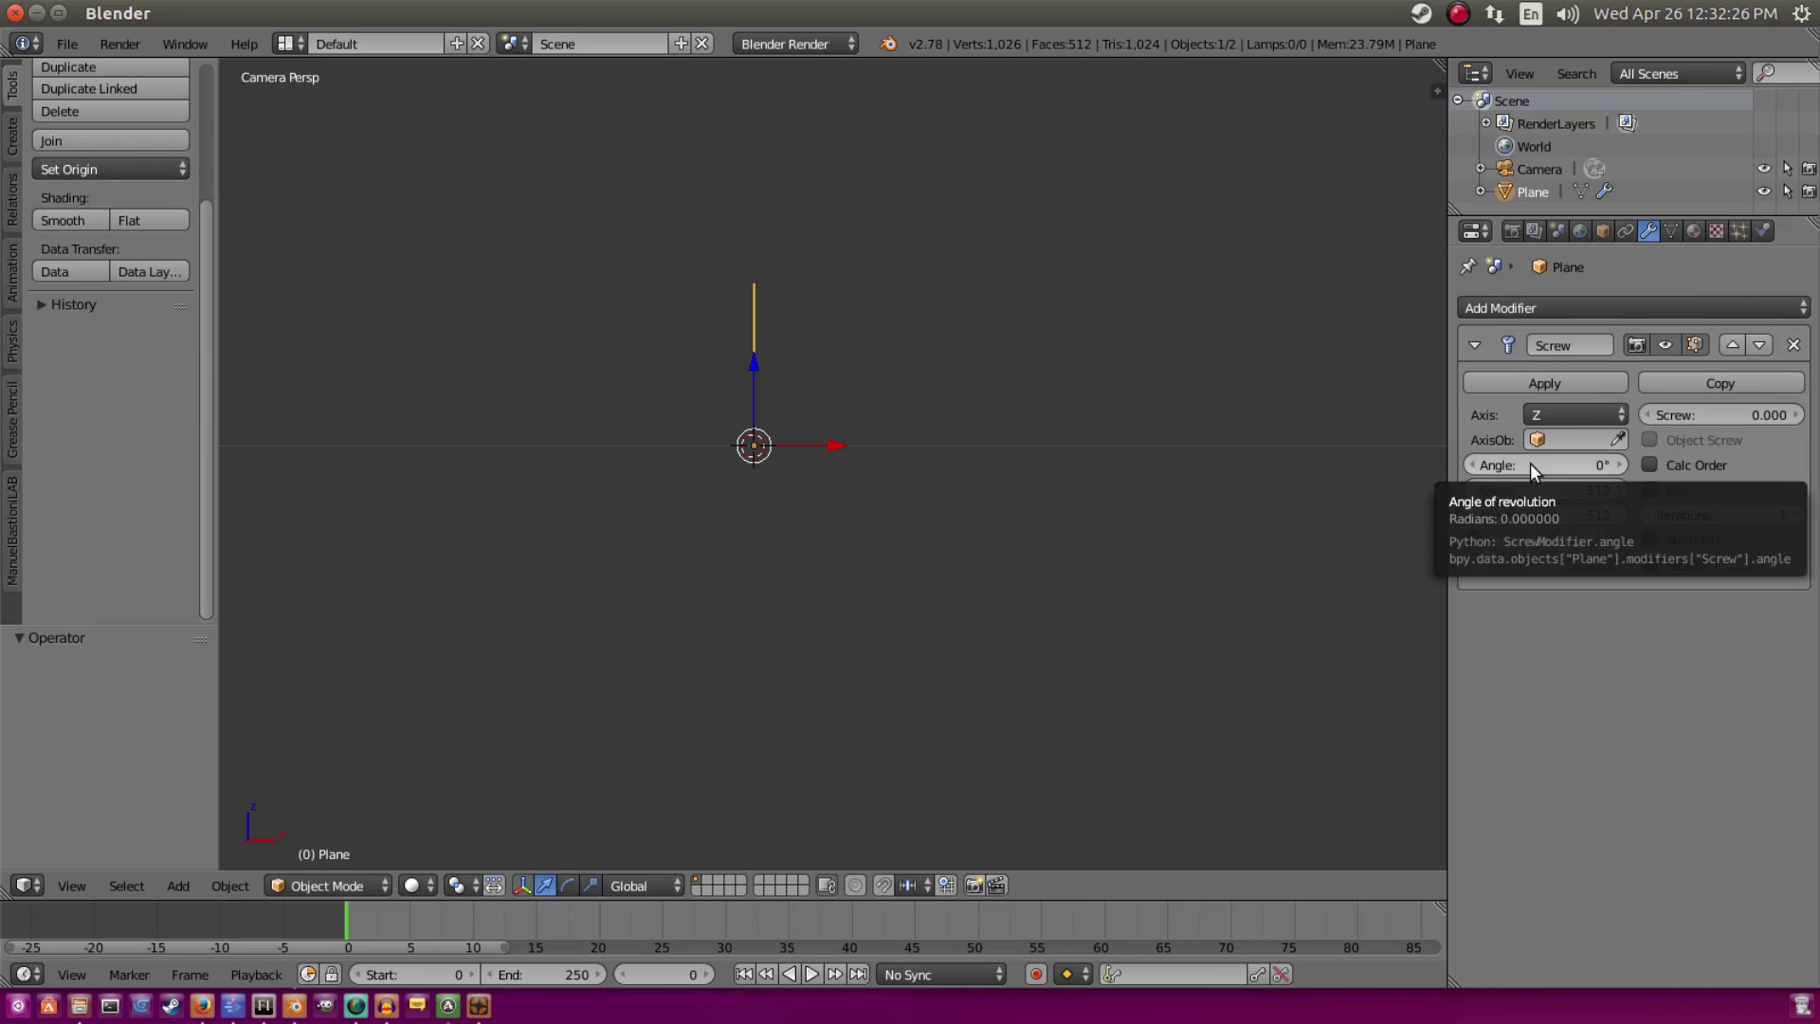
{"action": "key", "text": "i"}
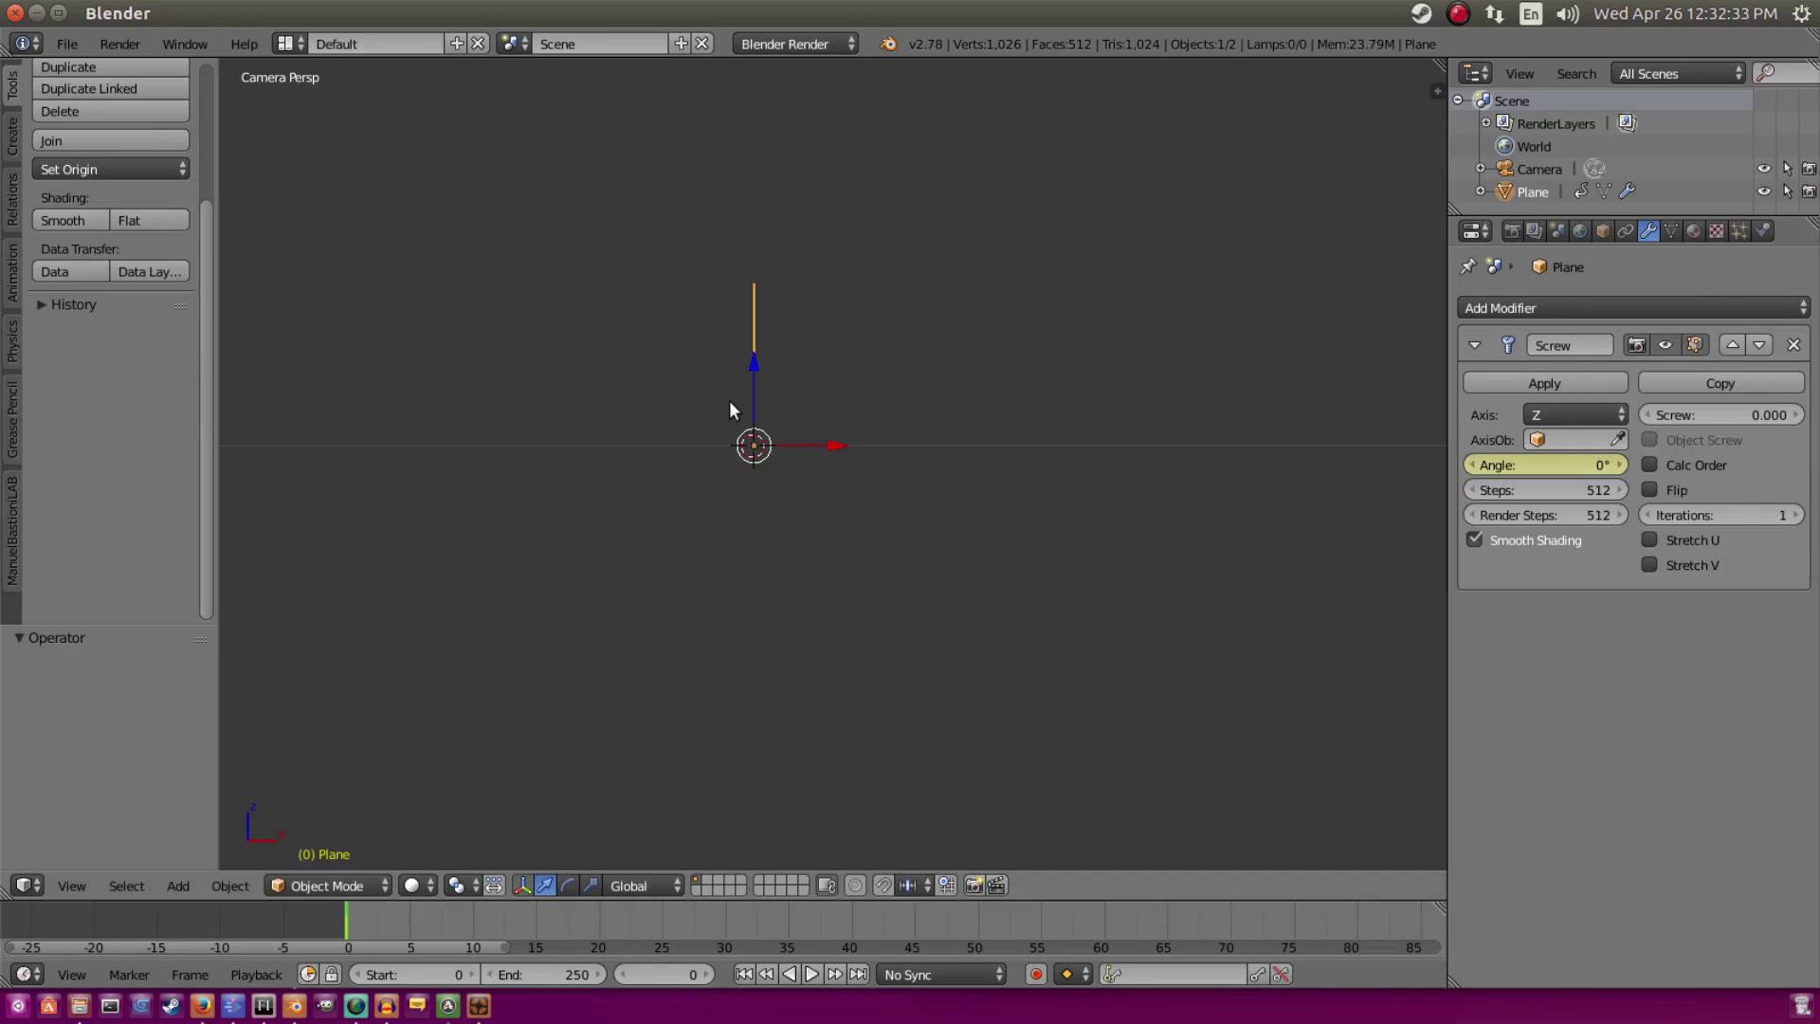
Step: Set the Screw modifier's angle to 250° at frame 5 and insert a keyframe for it
{"action": "key", "text": "Right"}
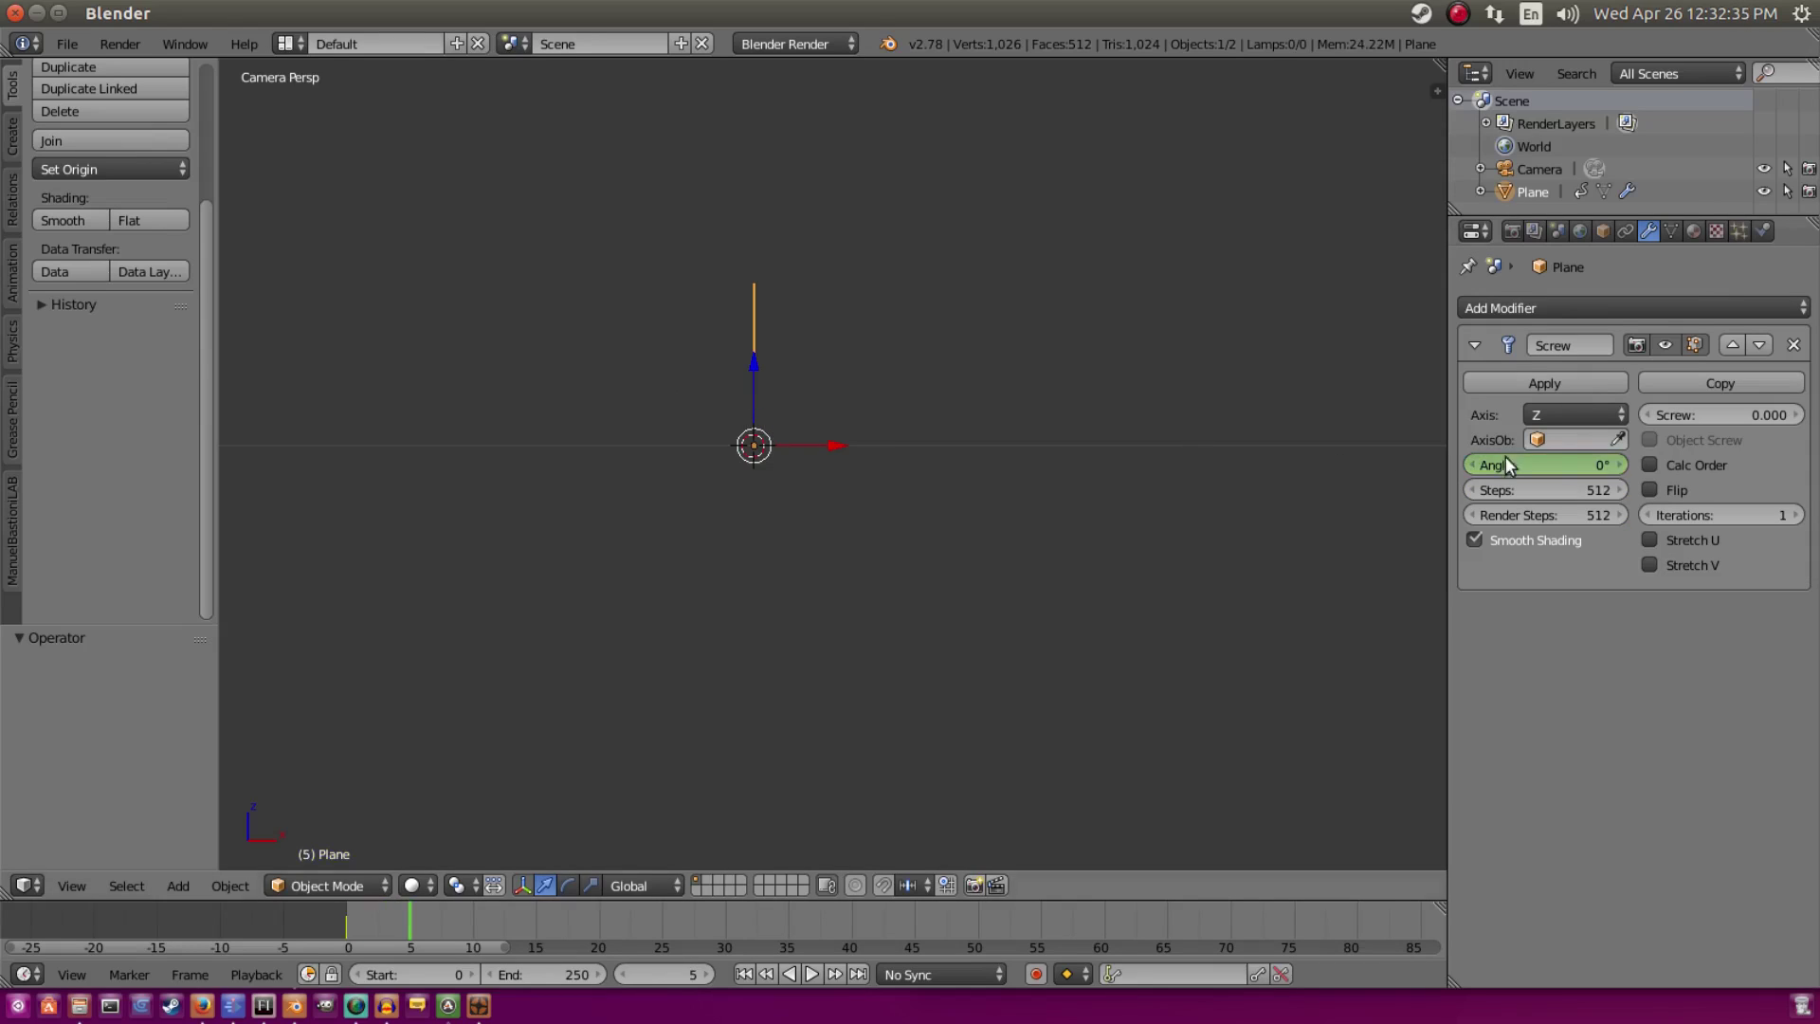
{"action": "key", "text": "5"}
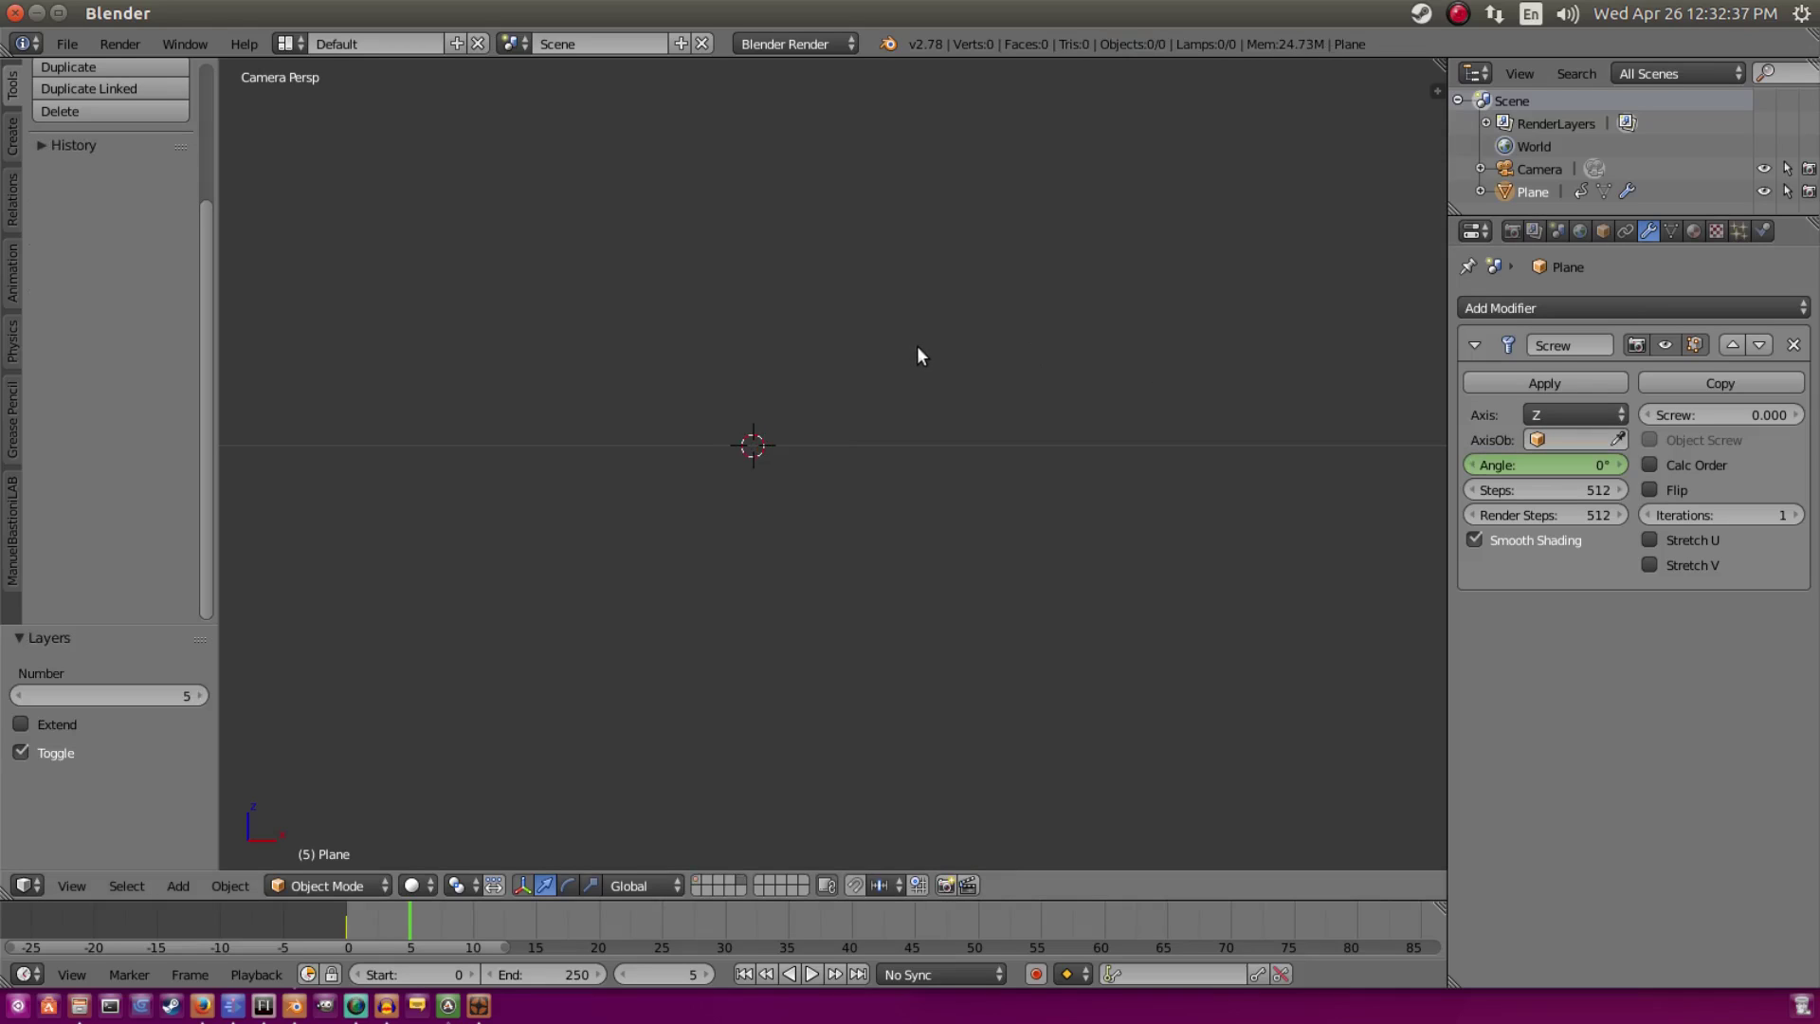
{"action": "left_click", "coordinate": [1545, 465]}
{"action": "type", "text": "25"}
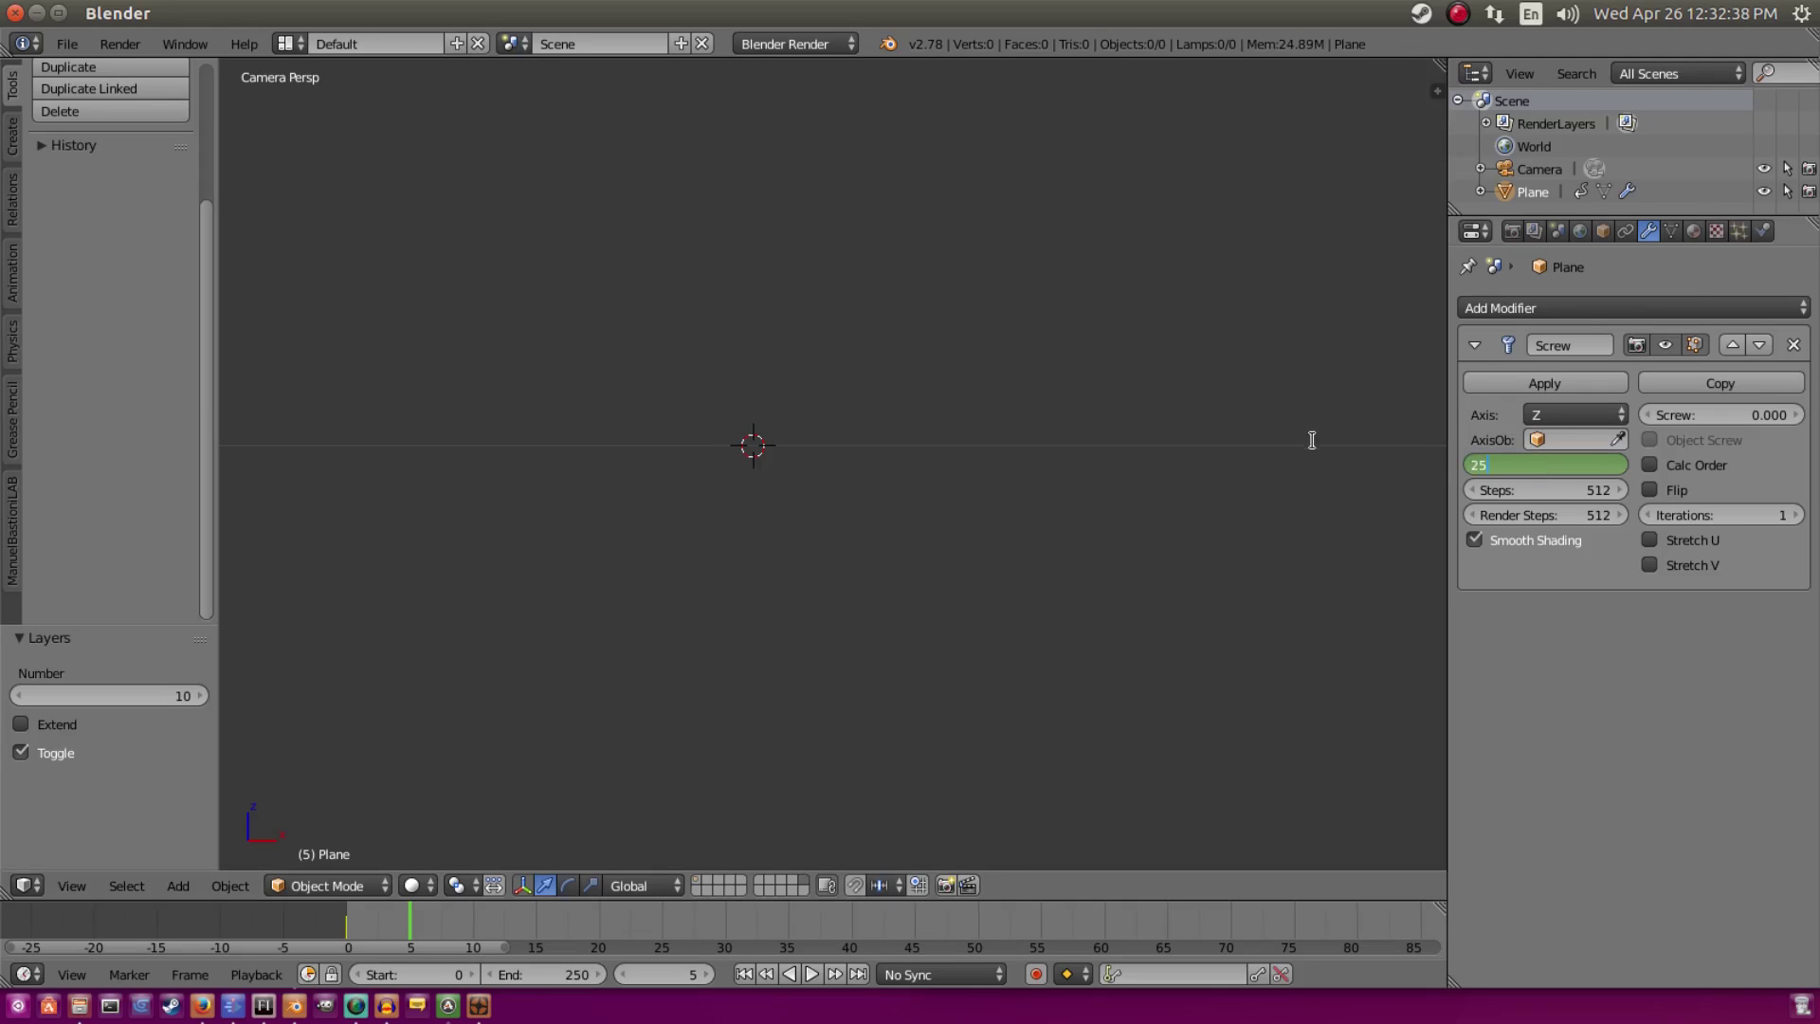
{"action": "key", "text": "Return"}
{"action": "key", "text": "i"}
{"action": "key", "text": "KP_0"}
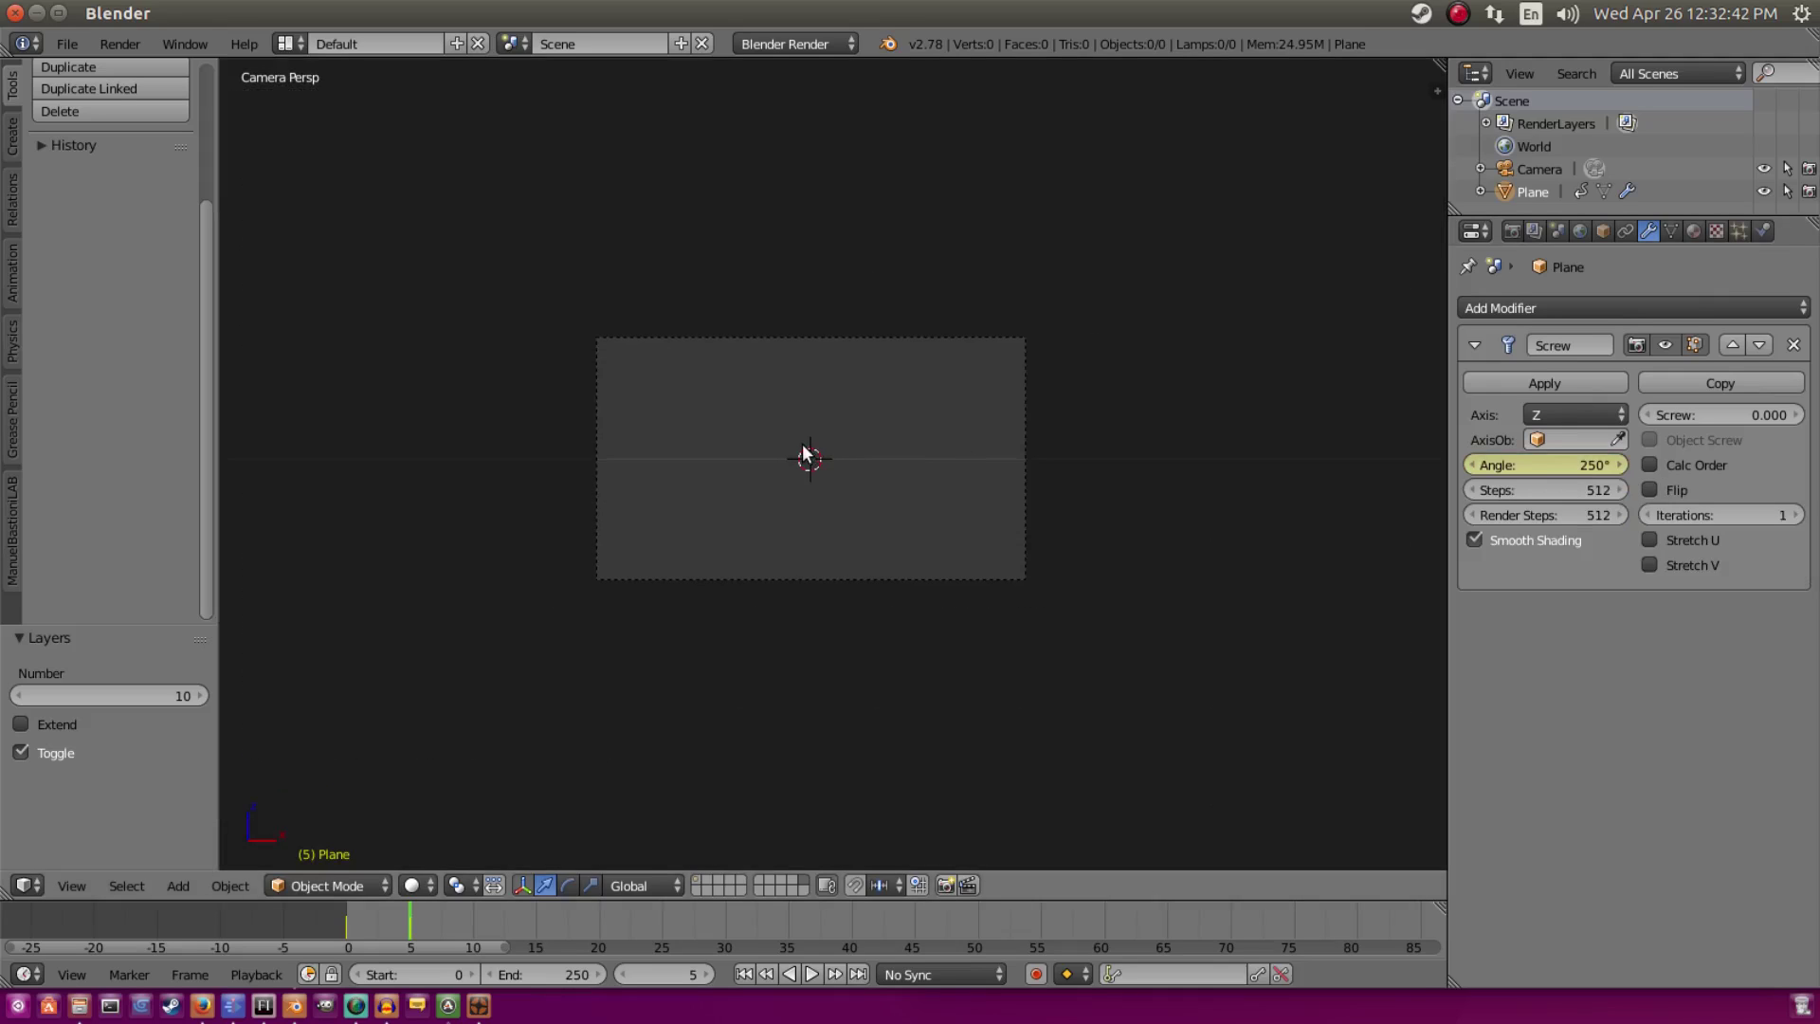
Step: Search for the missing plane outside the camera view and undo the last angle keyframe
{"action": "key", "text": "KP_0"}
{"action": "left_click", "coordinate": [1537, 169]}
{"action": "left_click", "coordinate": [1532, 192]}
{"action": "scroll", "coordinate": [695, 303], "scroll_direction": "down", "scroll_amount": 8}
{"action": "scroll", "coordinate": [832, 459], "scroll_direction": "up", "scroll_amount": 12}
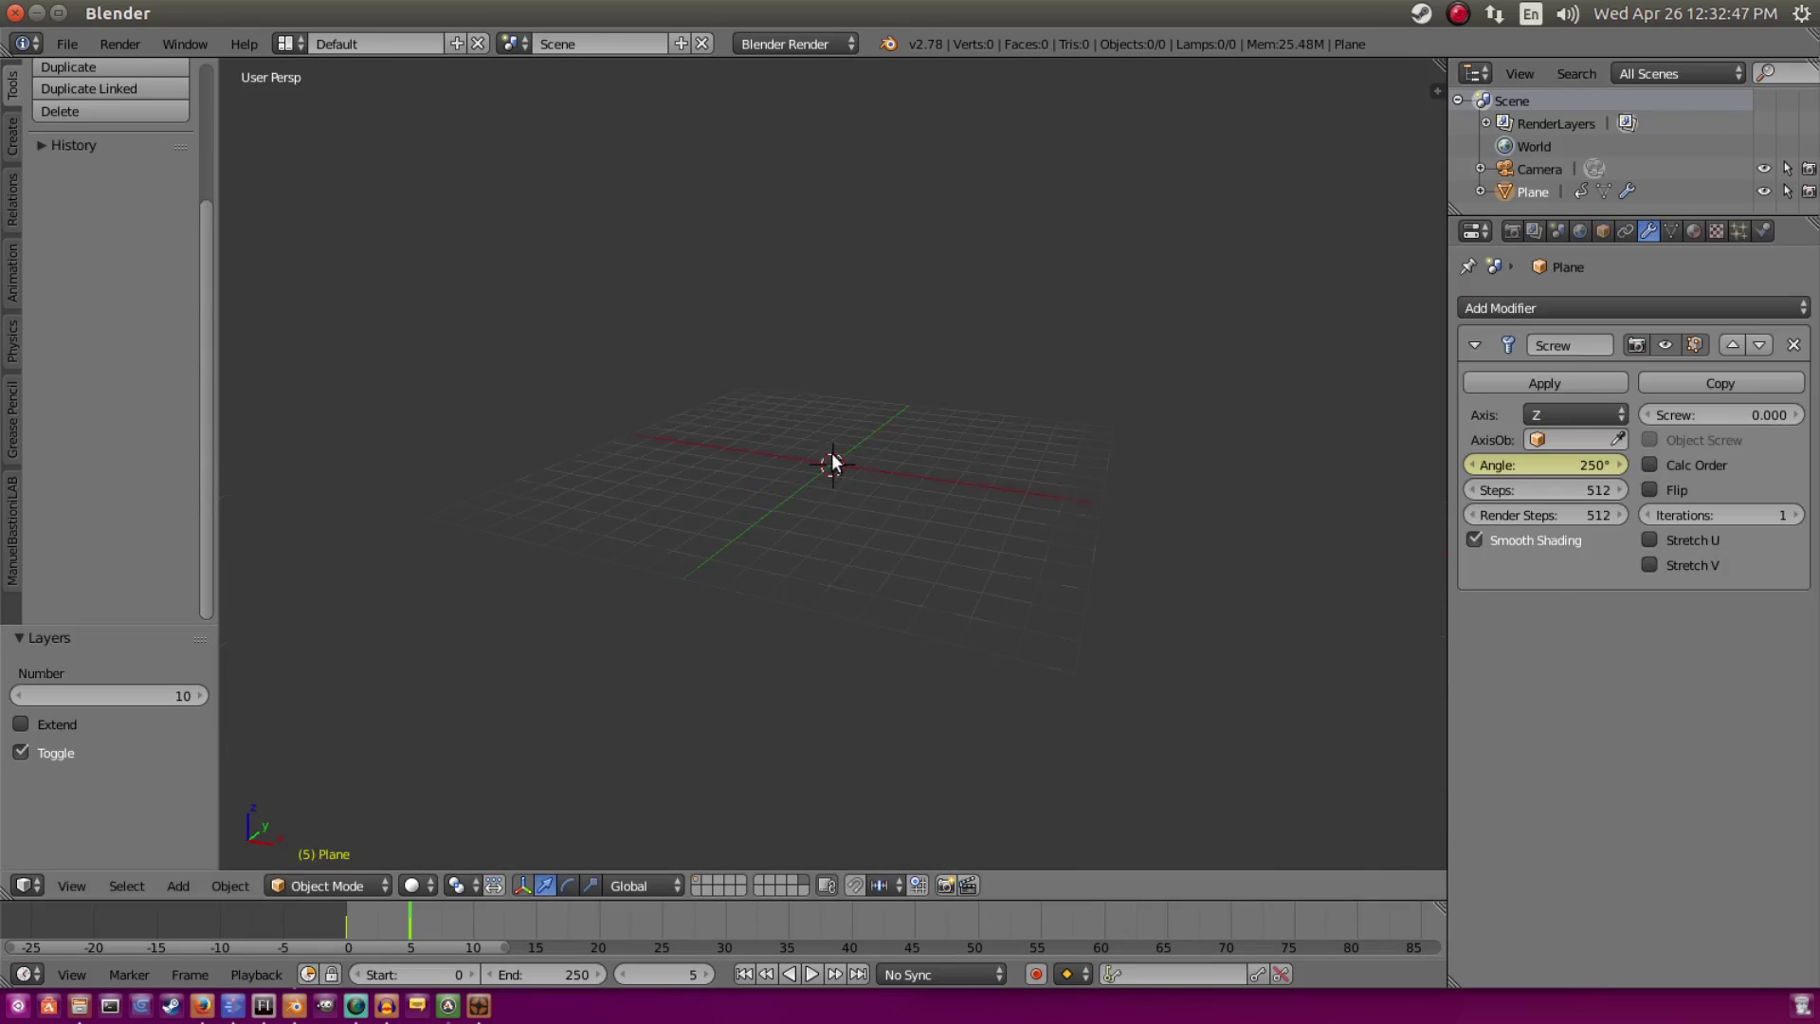
{"action": "key", "text": "ctrl+z"}
{"action": "key", "text": "ctrl+z"}
{"action": "key", "text": "ctrl+z"}
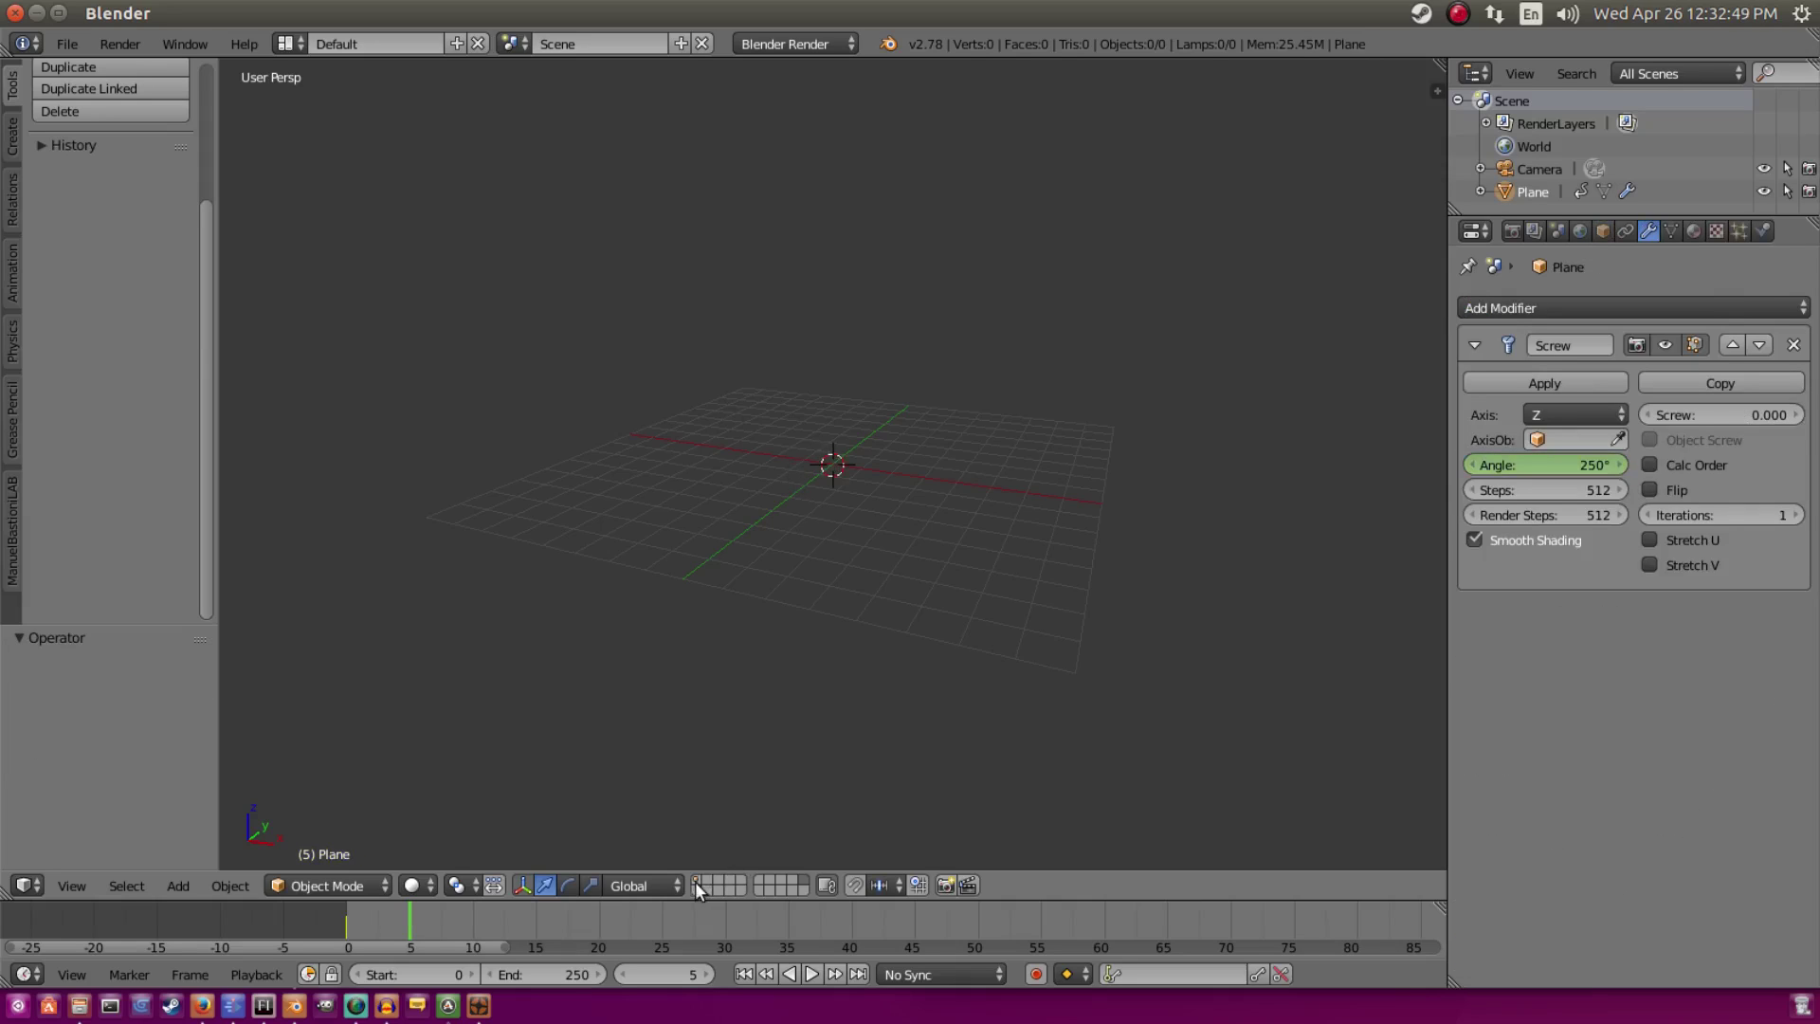
Step: Show the first scene layer in the camera view and keyframe the 250° Screw angle at frame 5 again
{"action": "left_click", "coordinate": [696, 882]}
{"action": "scroll", "coordinate": [832, 680], "scroll_direction": "up", "scroll_amount": 2}
{"action": "left_click", "coordinate": [801, 891]}
{"action": "left_click", "coordinate": [694, 879]}
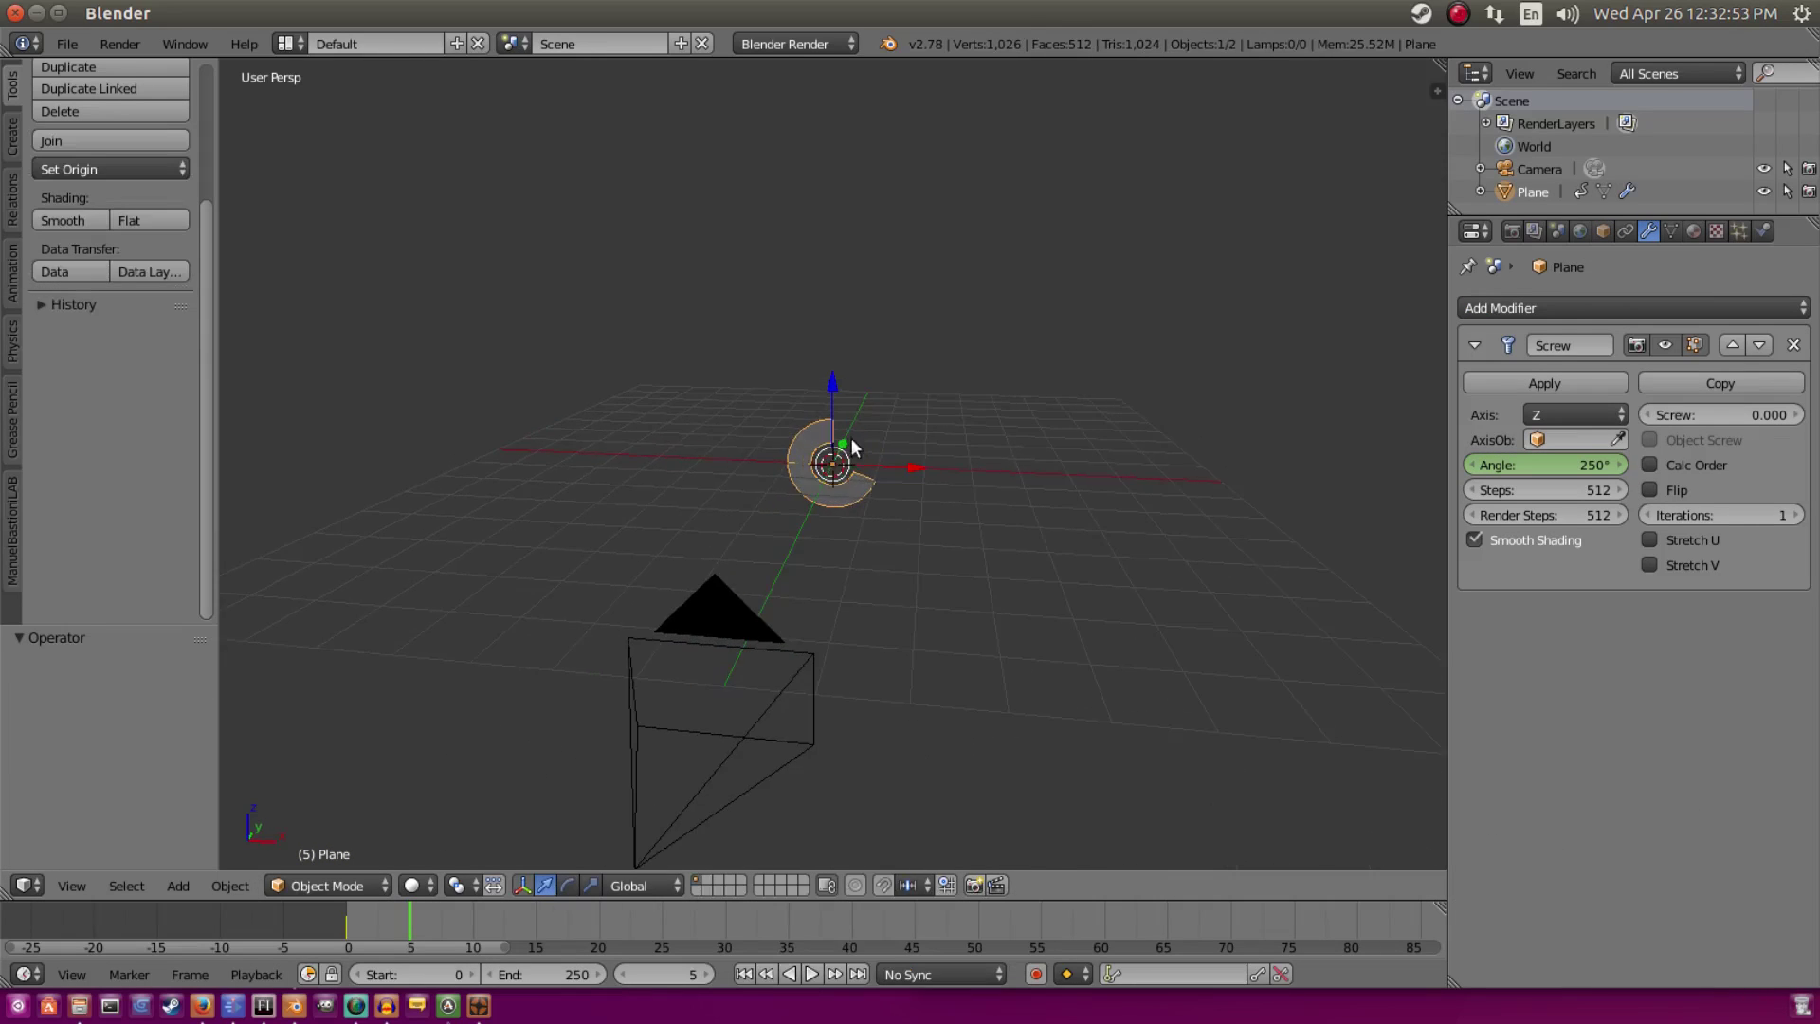
{"action": "key", "text": "KP_0"}
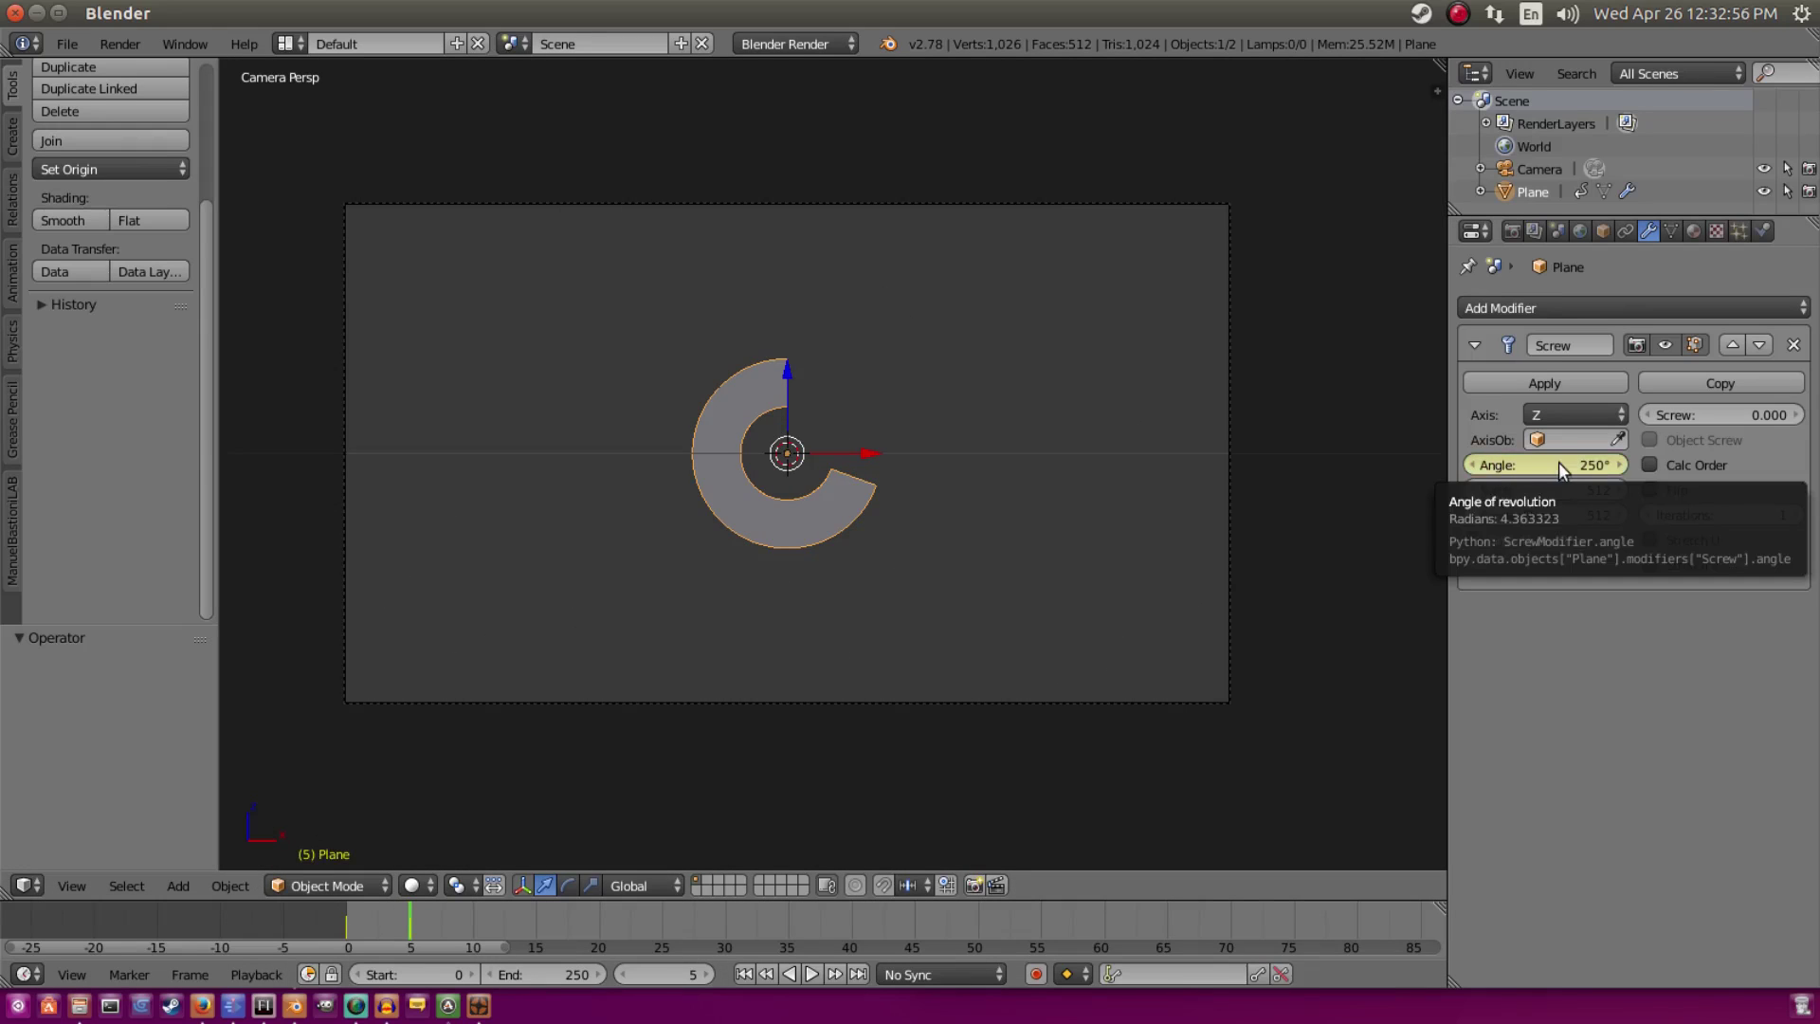
Step: Play back the Screw angle animation from frame 0 and stop it
{"action": "left_click_drag", "start_coordinate": [412, 917], "coordinate": [343, 946]}
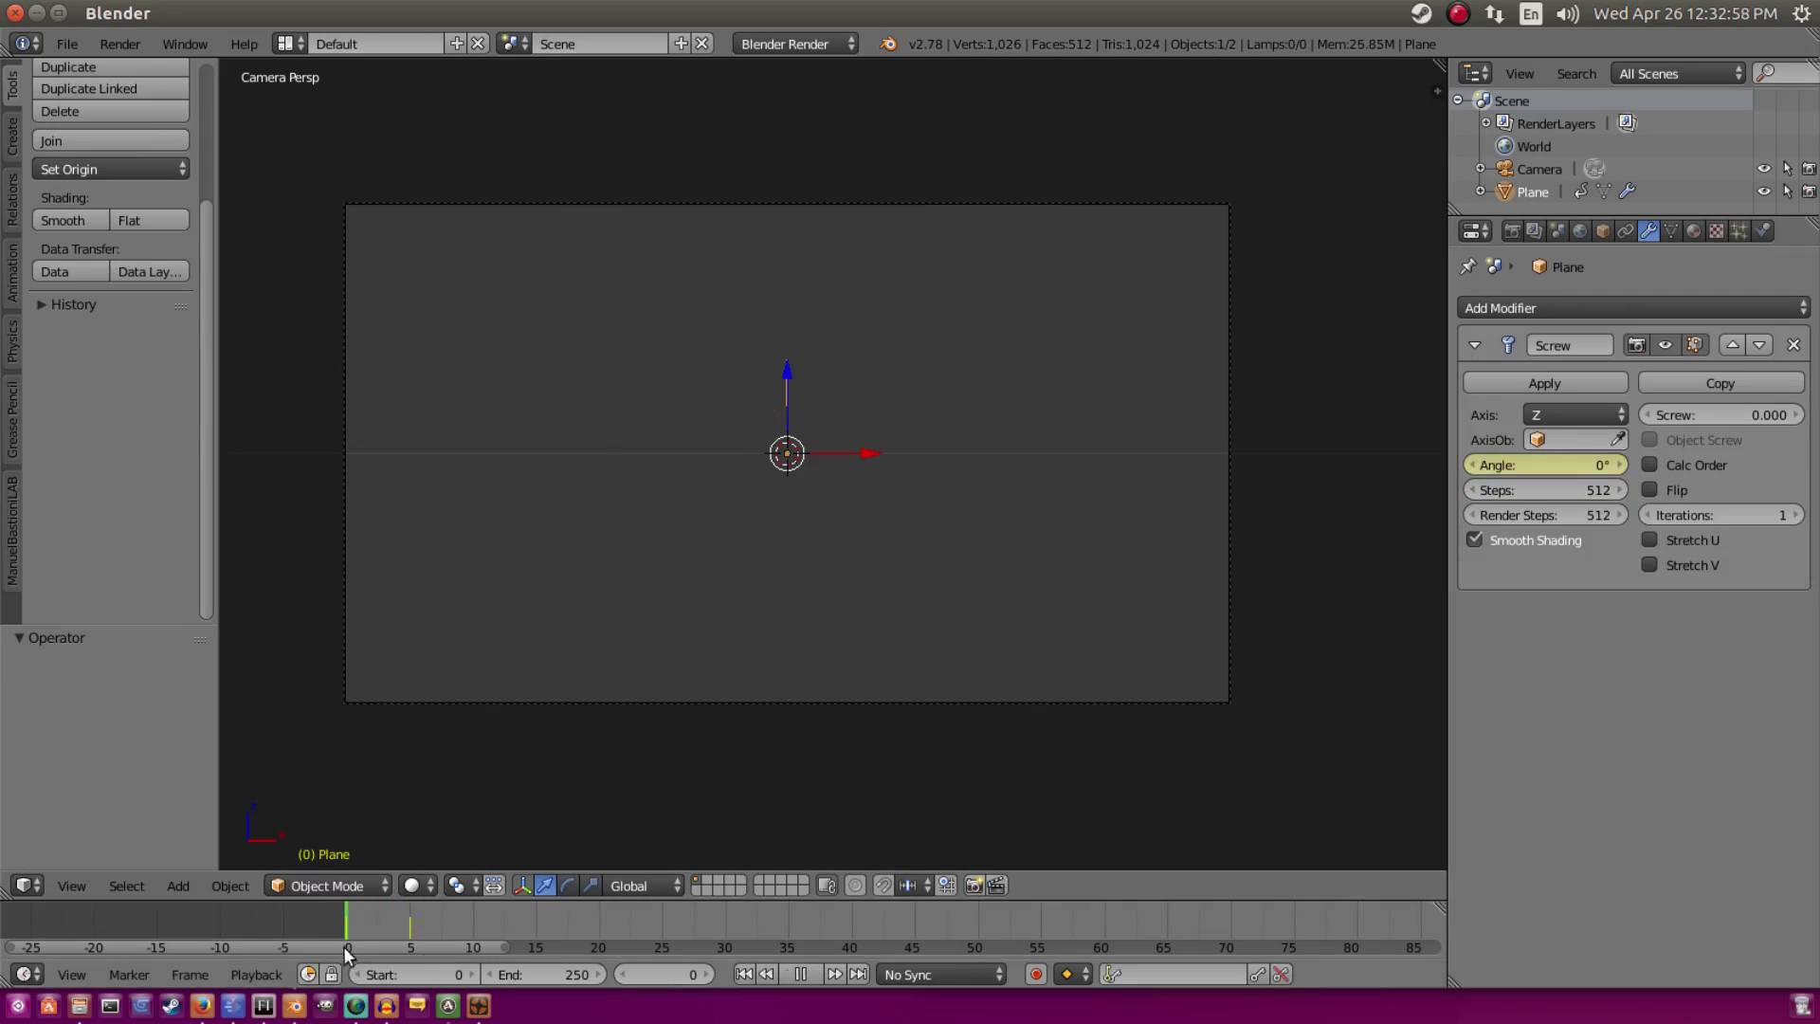
{"action": "right_click", "coordinate": [735, 709]}
{"action": "left_click", "coordinate": [812, 973]}
{"action": "left_click", "coordinate": [812, 973]}
Step: Set the Screw modifier's angle to 360° at frame 15 and insert a keyframe for it
{"action": "key", "text": "Left"}
{"action": "right_click", "coordinate": [753, 536]}
{"action": "key", "text": "Home"}
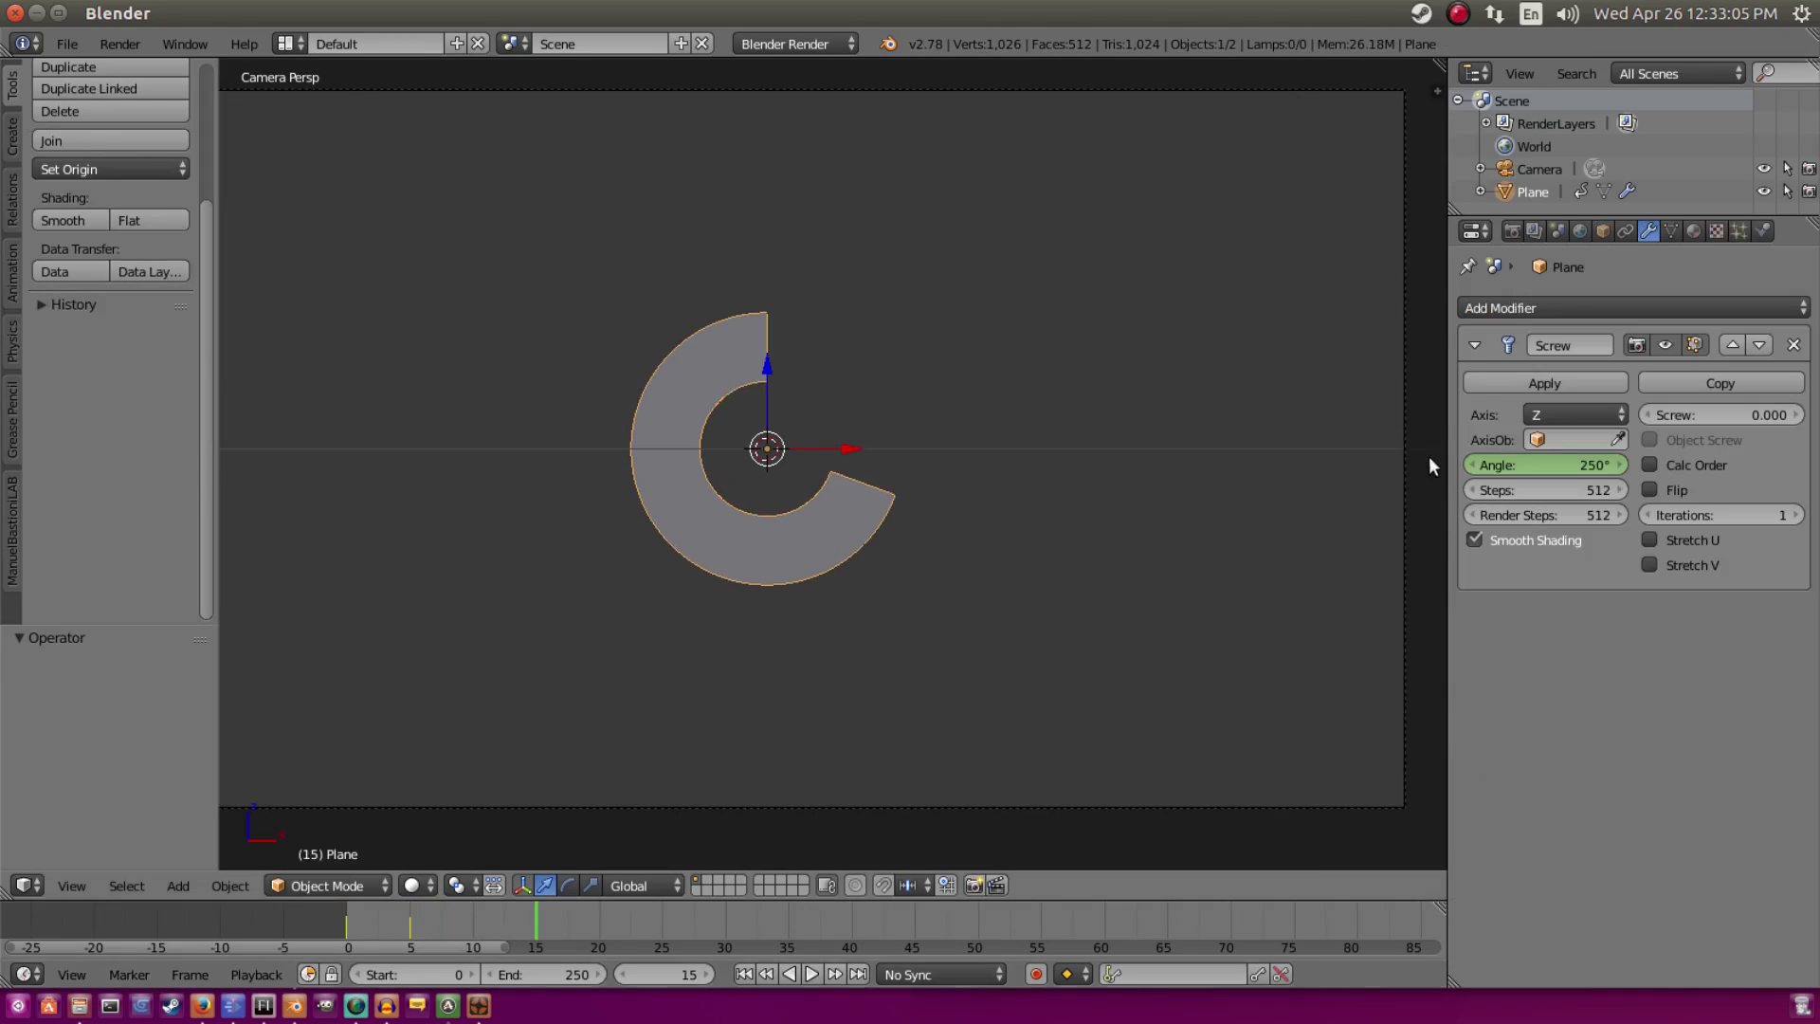
{"action": "left_click", "coordinate": [1556, 463]}
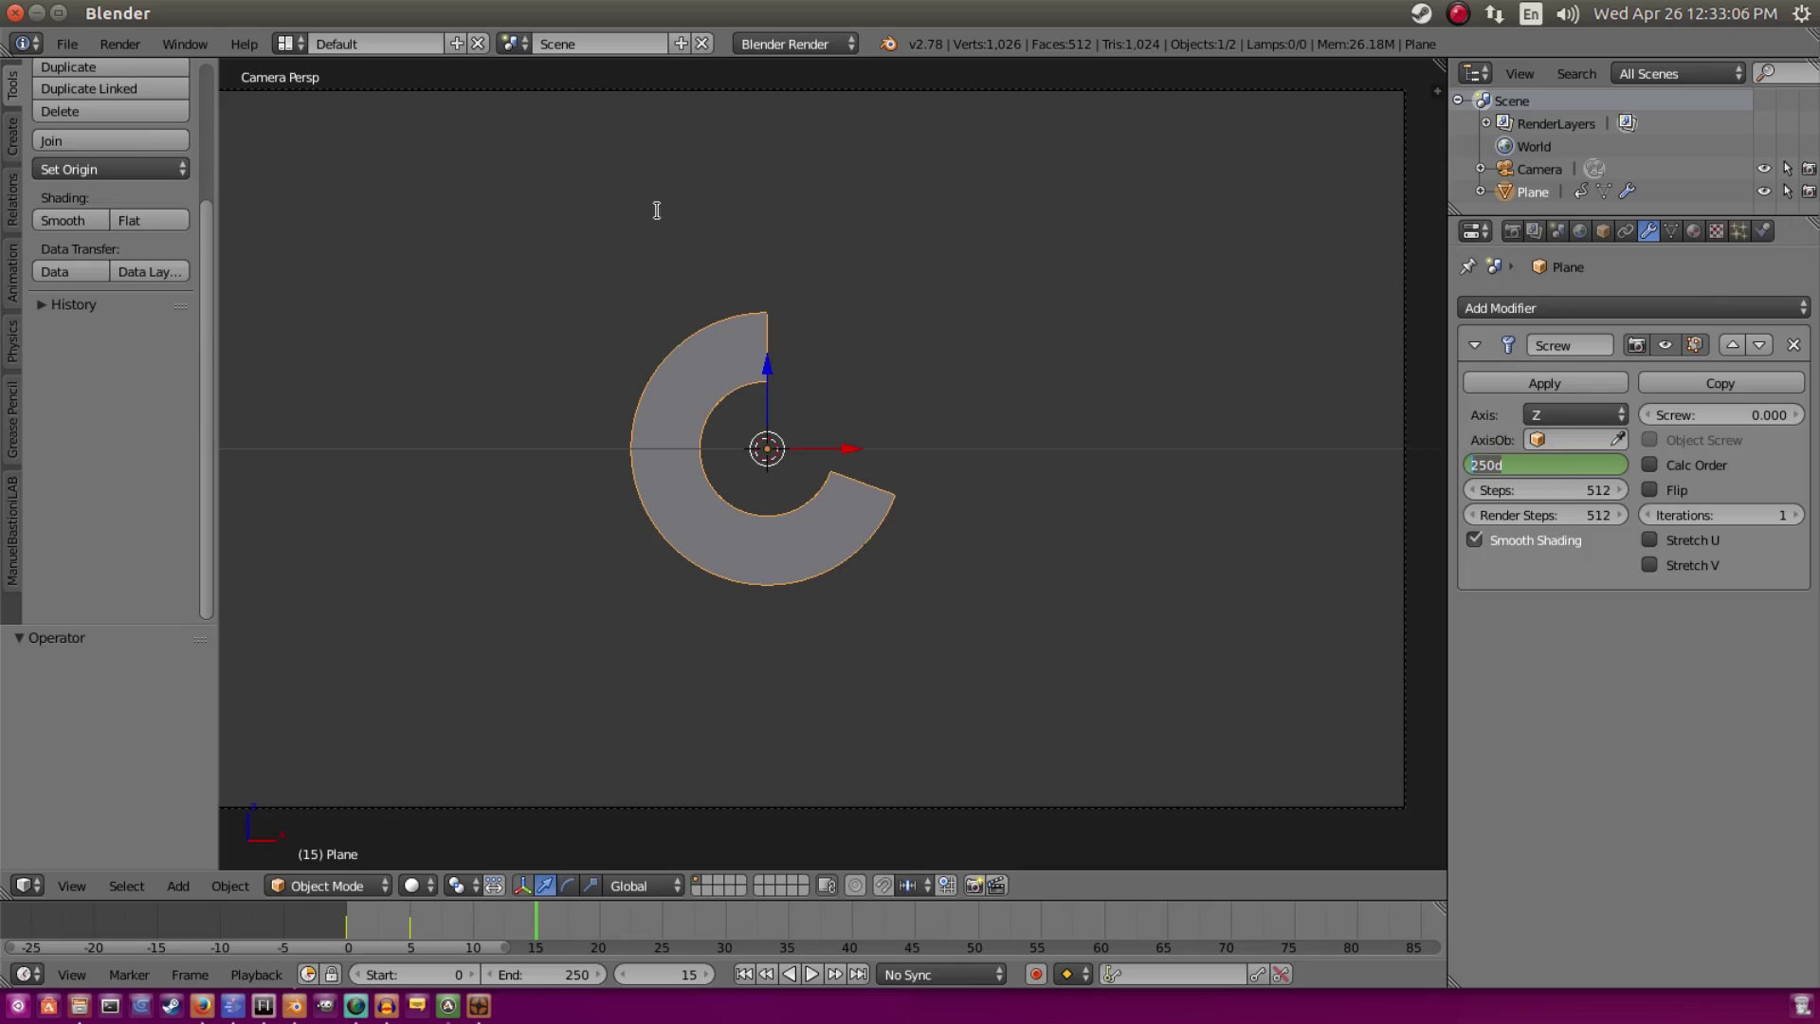
{"action": "type", "text": "360"}
{"action": "key", "text": "Return"}
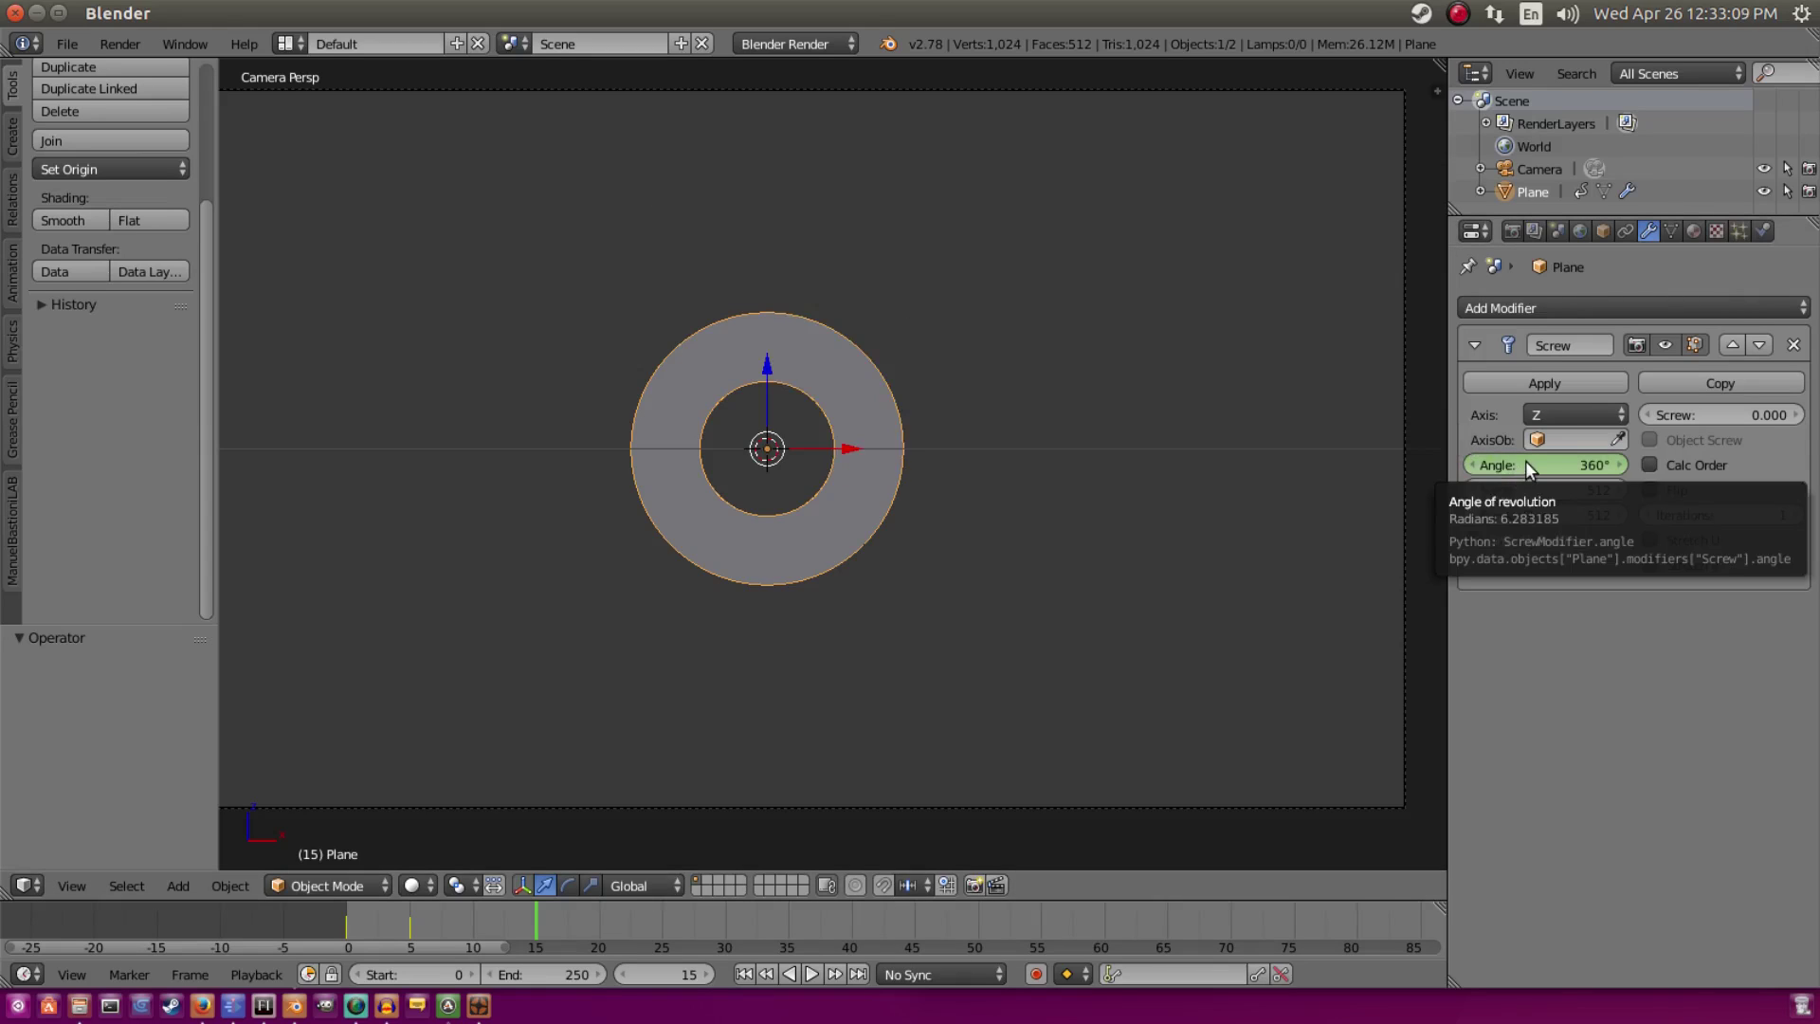
{"action": "scroll", "coordinate": [889, 577], "scroll_direction": "down", "scroll_amount": 1}
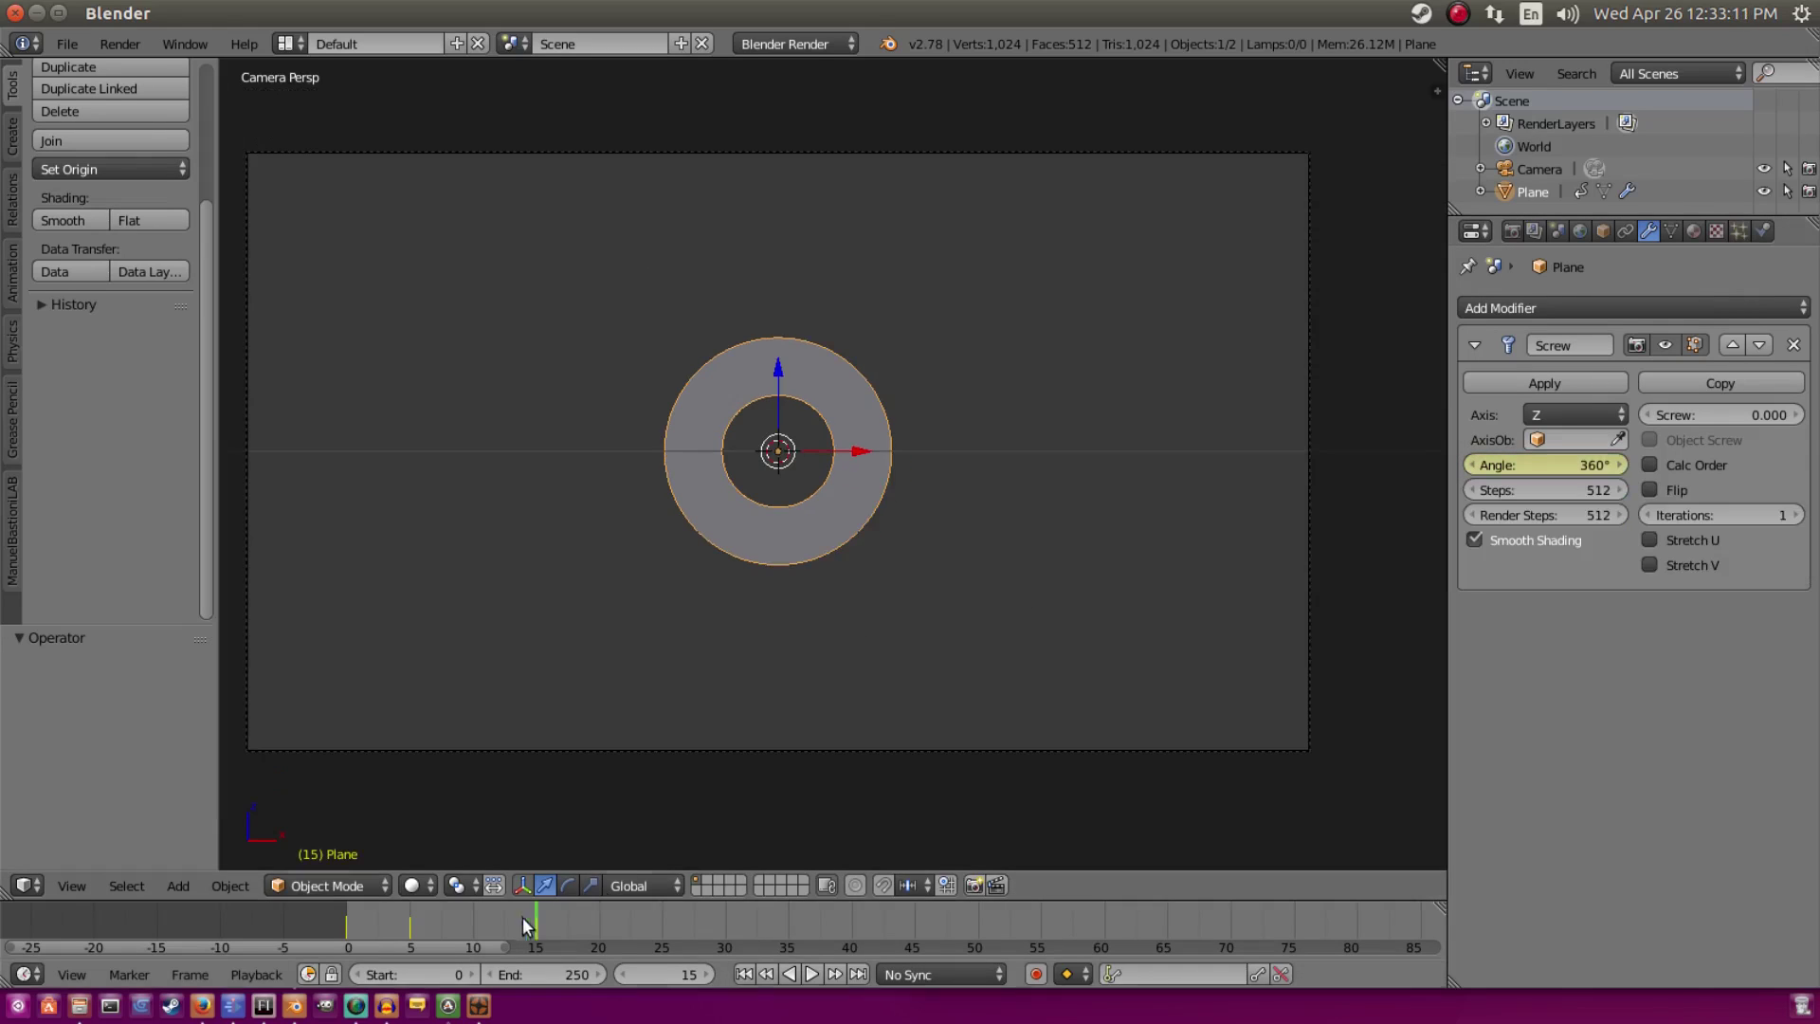
Step: Play back the ring's full opening animation twice from frame 0 in the camera view and stop it
{"action": "right_click", "coordinate": [792, 749]}
{"action": "left_click", "coordinate": [743, 976]}
{"action": "scroll", "coordinate": [777, 834], "scroll_direction": "down", "scroll_amount": 5}
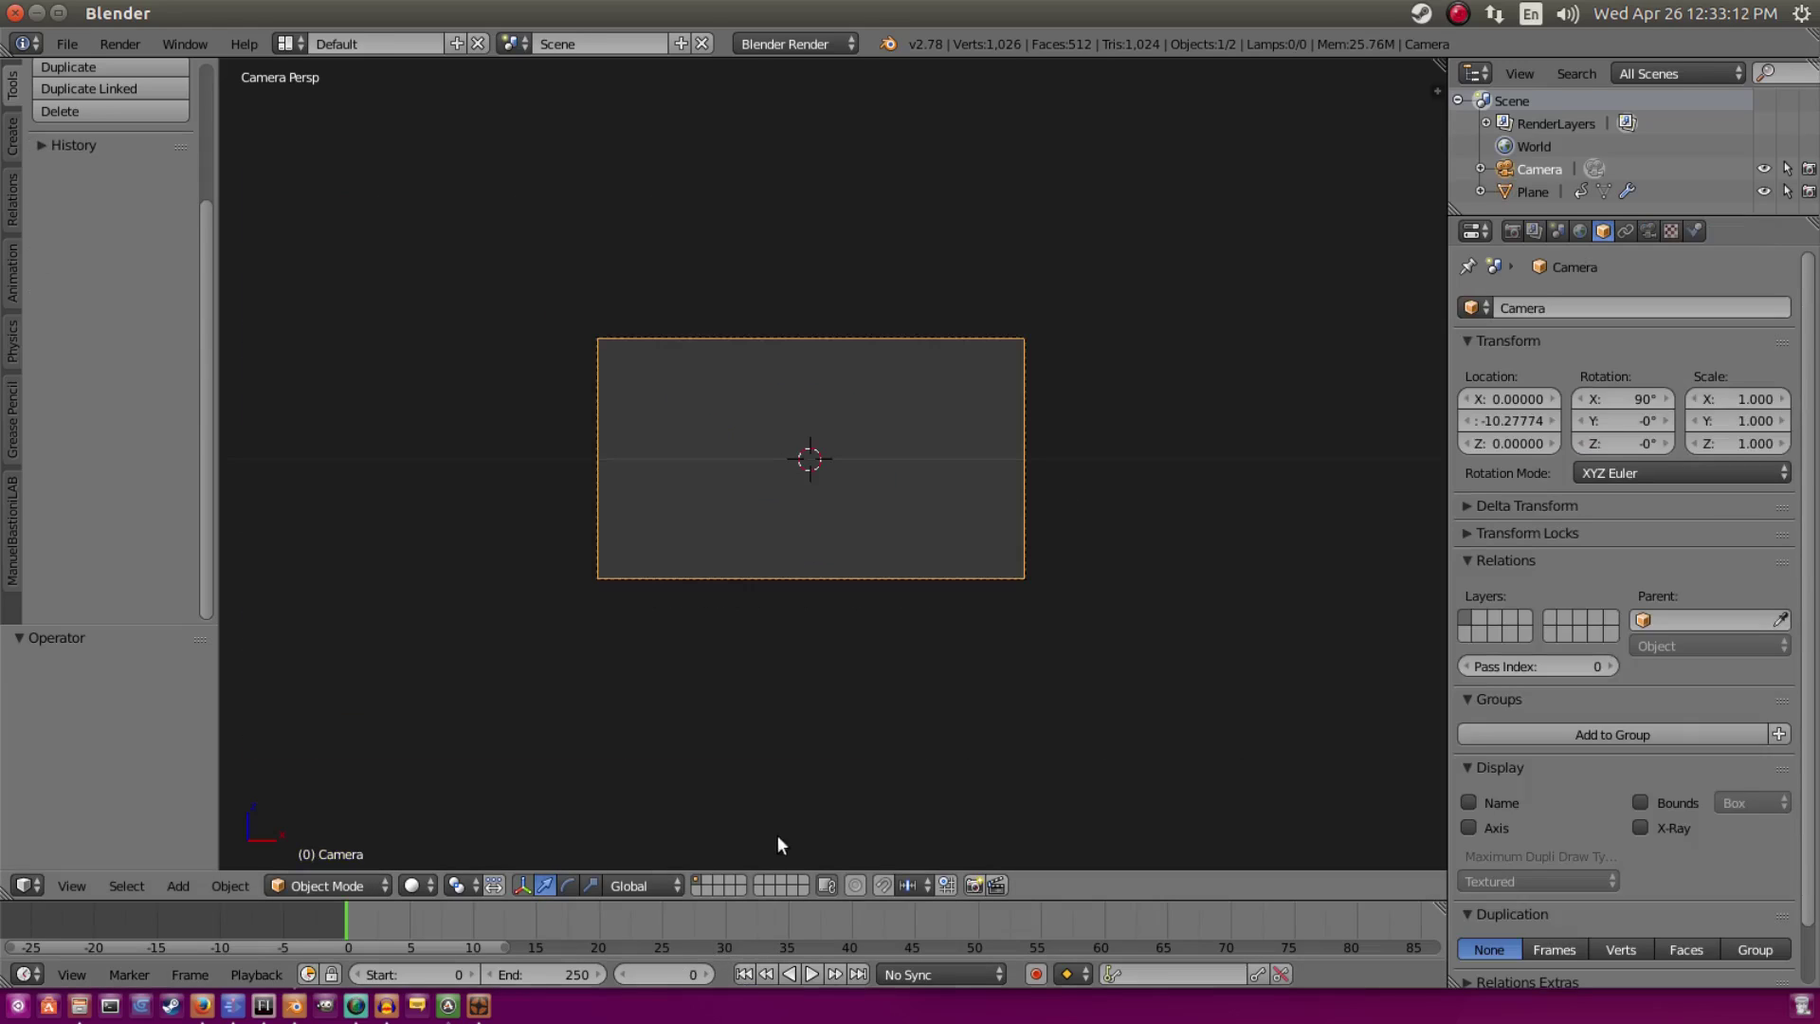
{"action": "scroll", "coordinate": [777, 834], "scroll_direction": "up", "scroll_amount": 4}
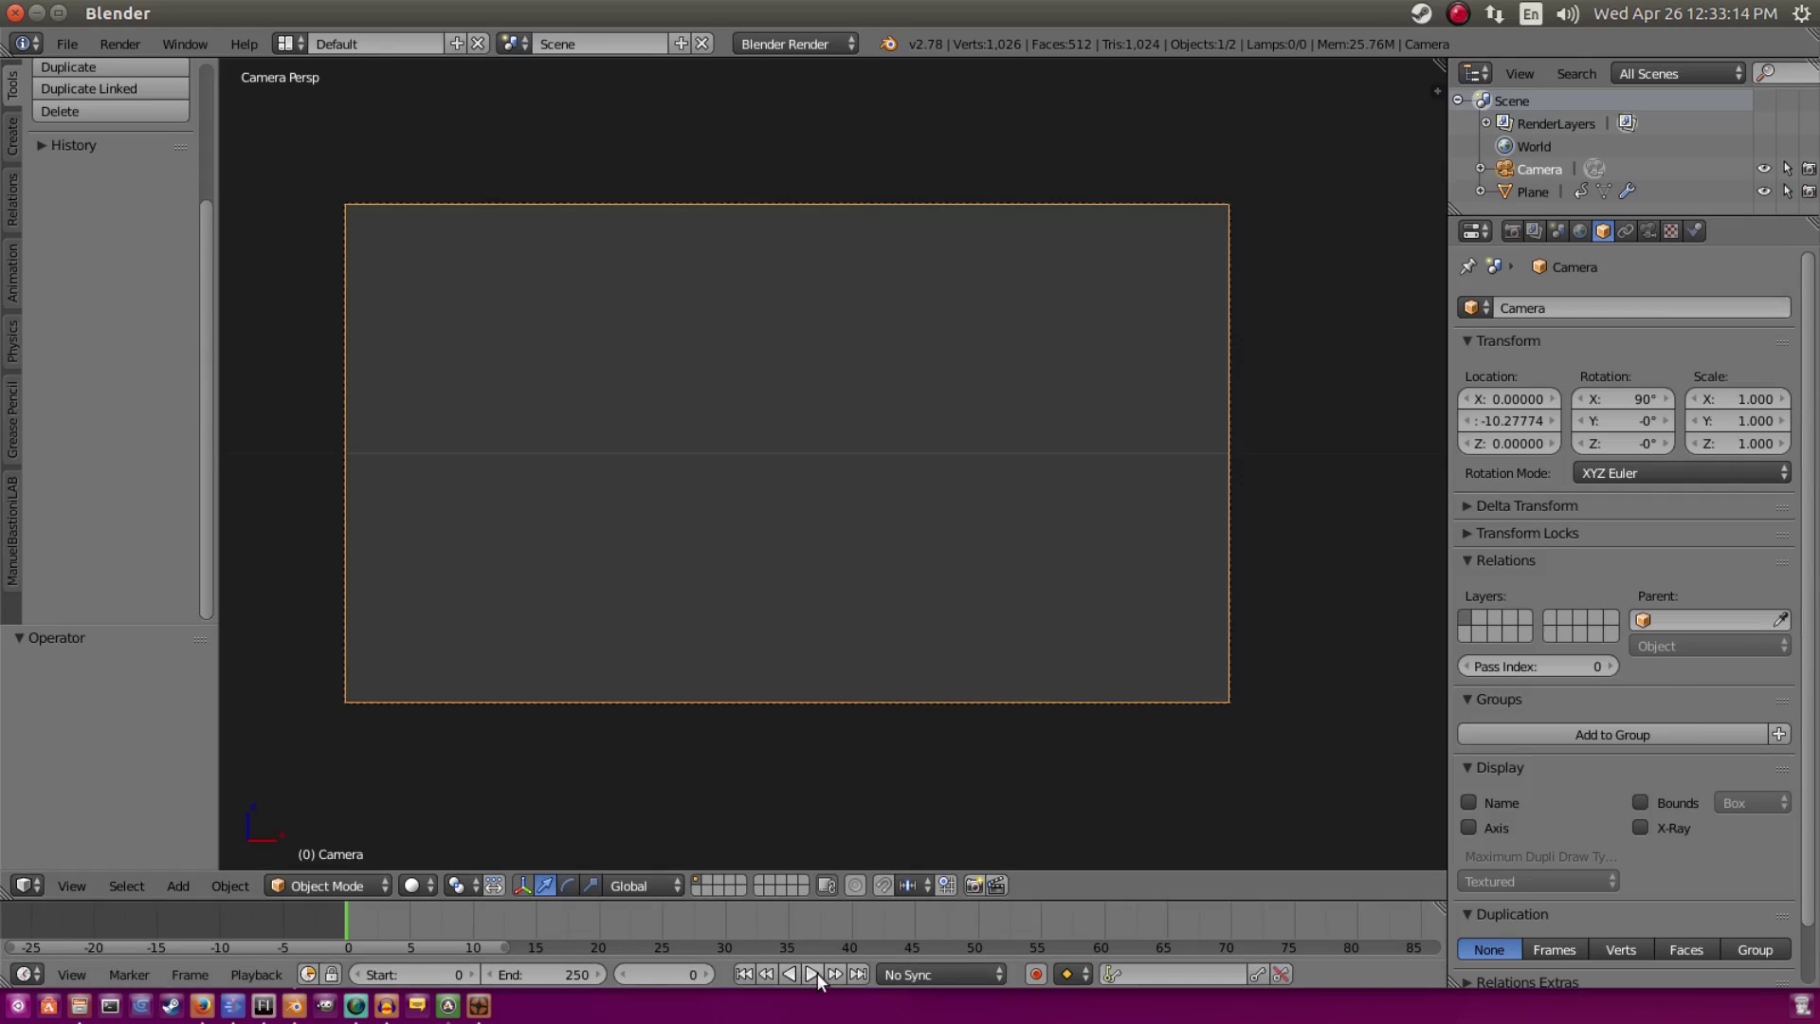
{"action": "left_click", "coordinate": [813, 973]}
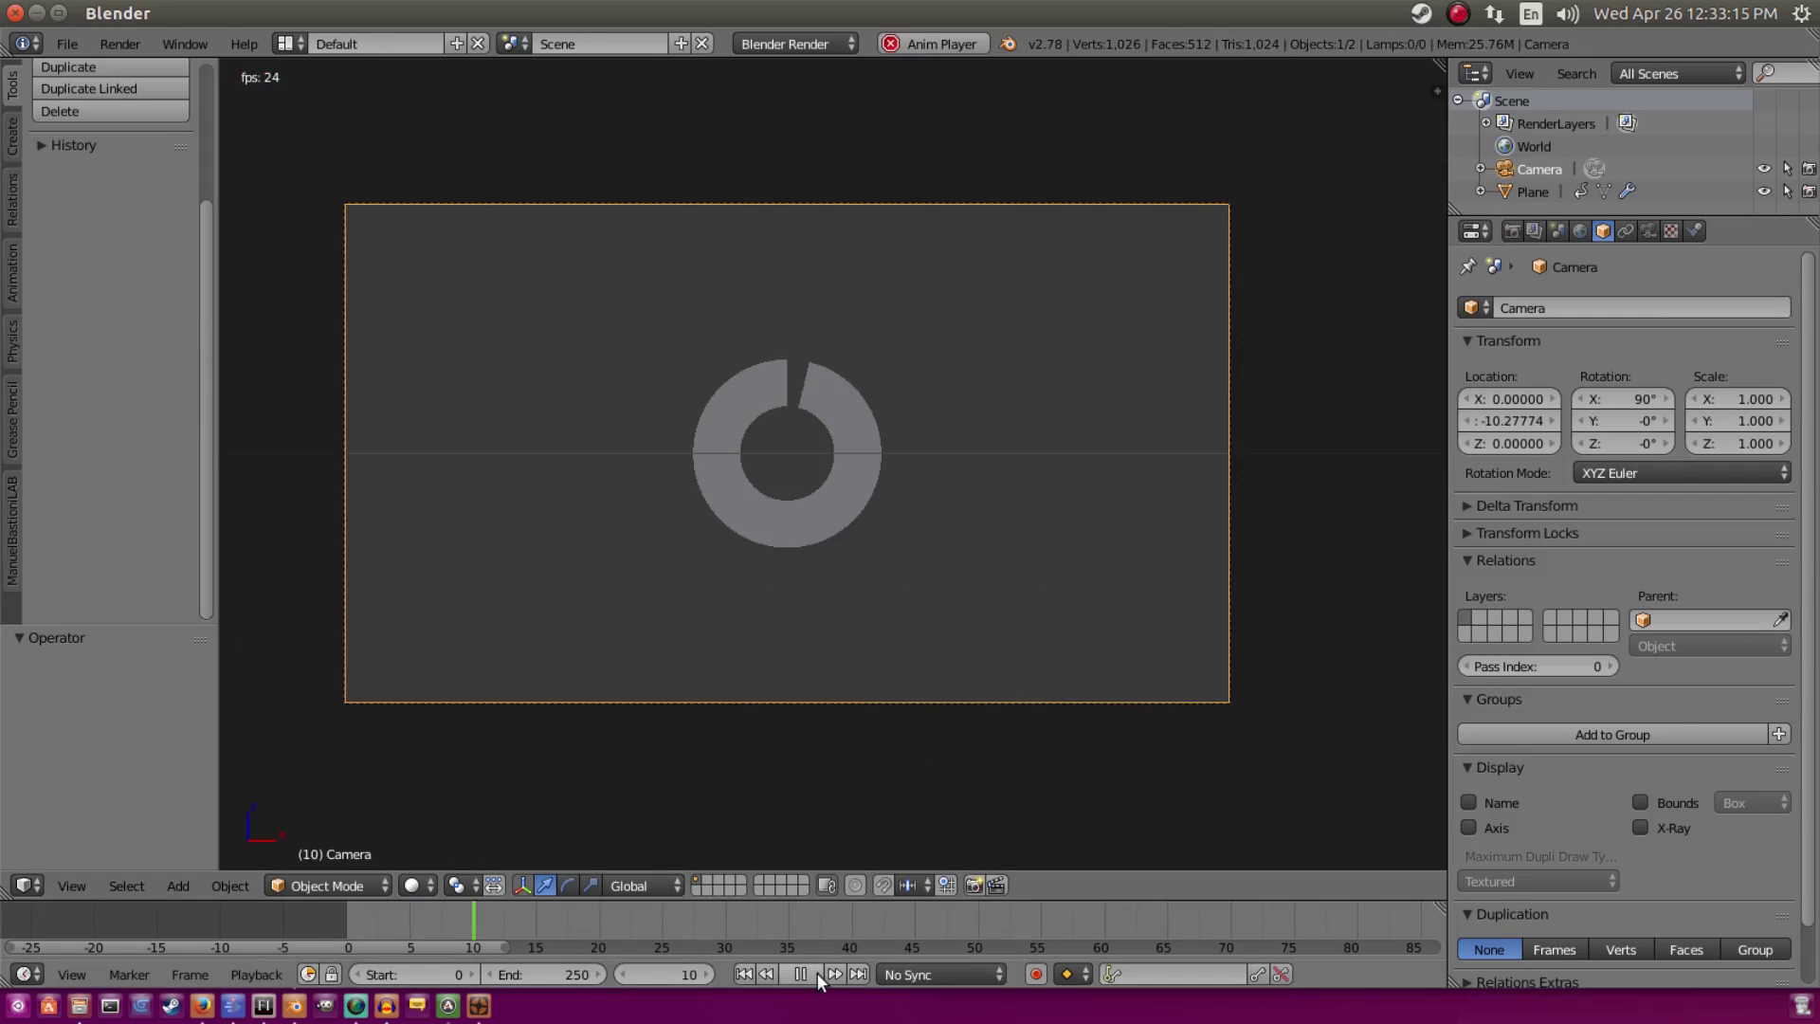
{"action": "left_click", "coordinate": [745, 973]}
{"action": "left_click", "coordinate": [745, 973]}
{"action": "left_click", "coordinate": [817, 973]}
{"action": "scroll", "coordinate": [839, 437], "scroll_direction": "up", "scroll_amount": 4}
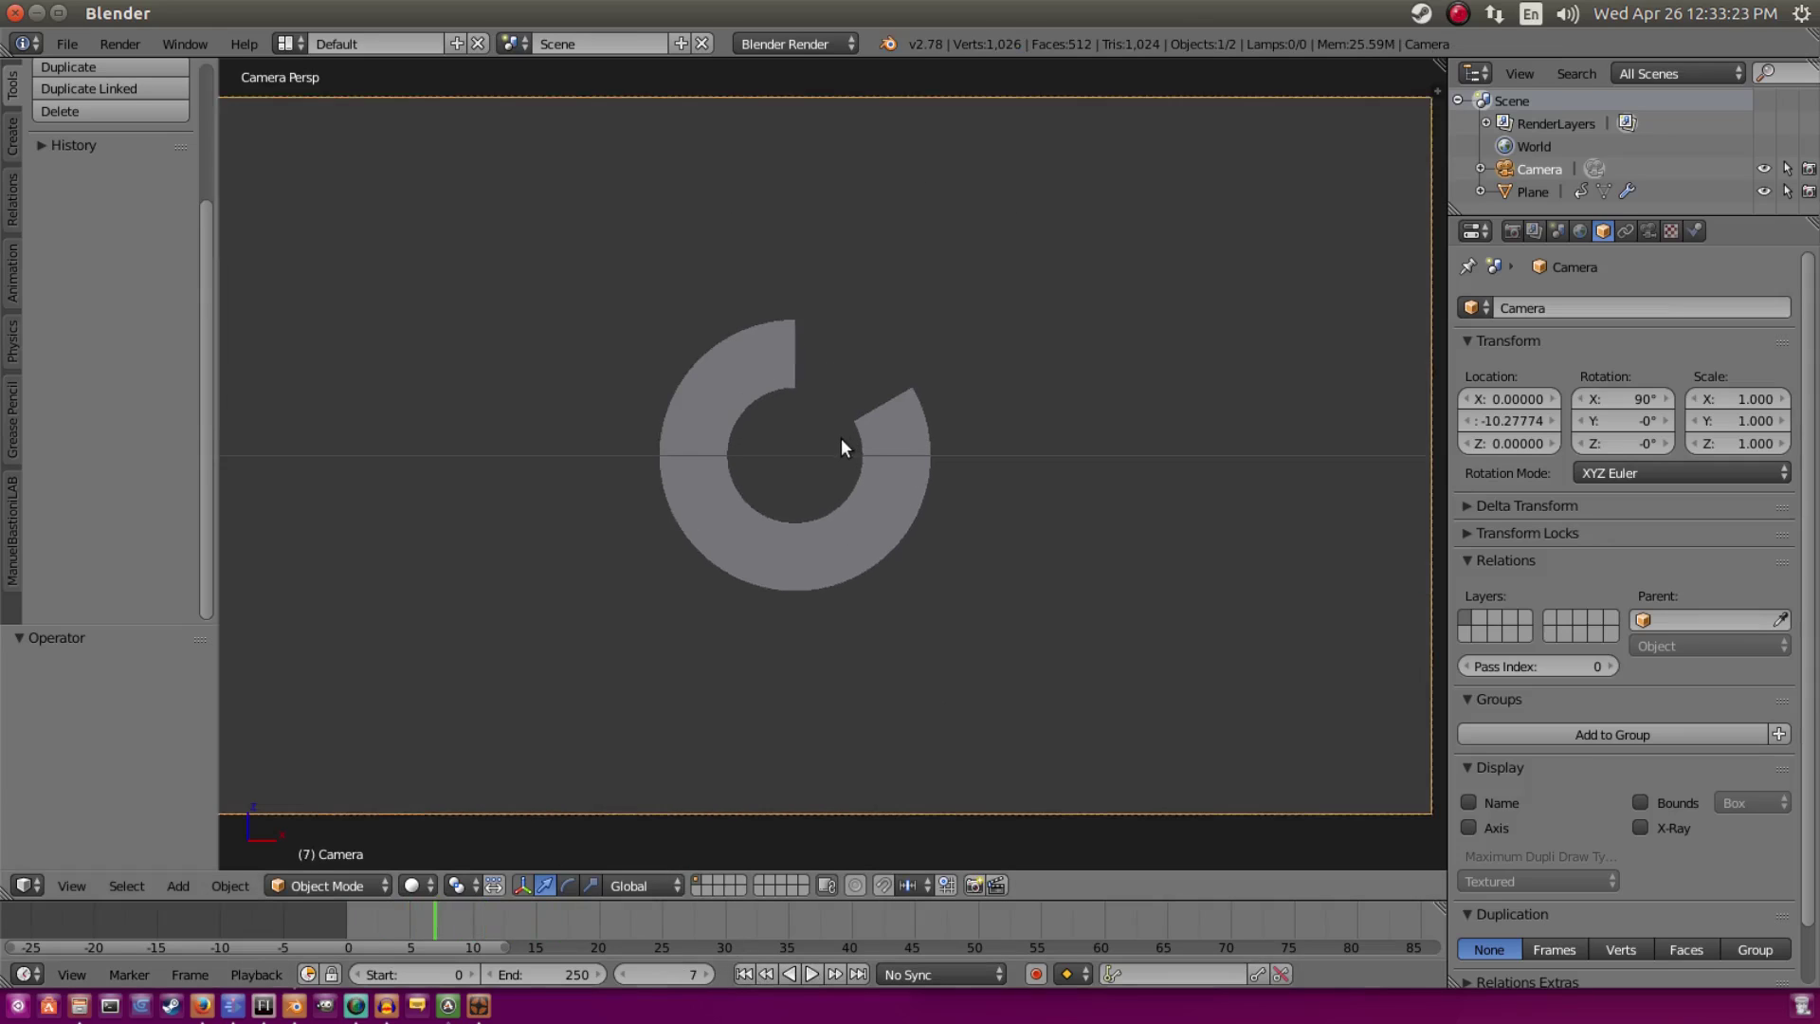
Step: Select the ring's inner profile vertex in Edit Mode and move it outward along Z to thin the band
{"action": "right_click", "coordinate": [894, 417]}
{"action": "middle_click_drag", "start_coordinate": [873, 402], "coordinate": [915, 419], "text": "shift"}
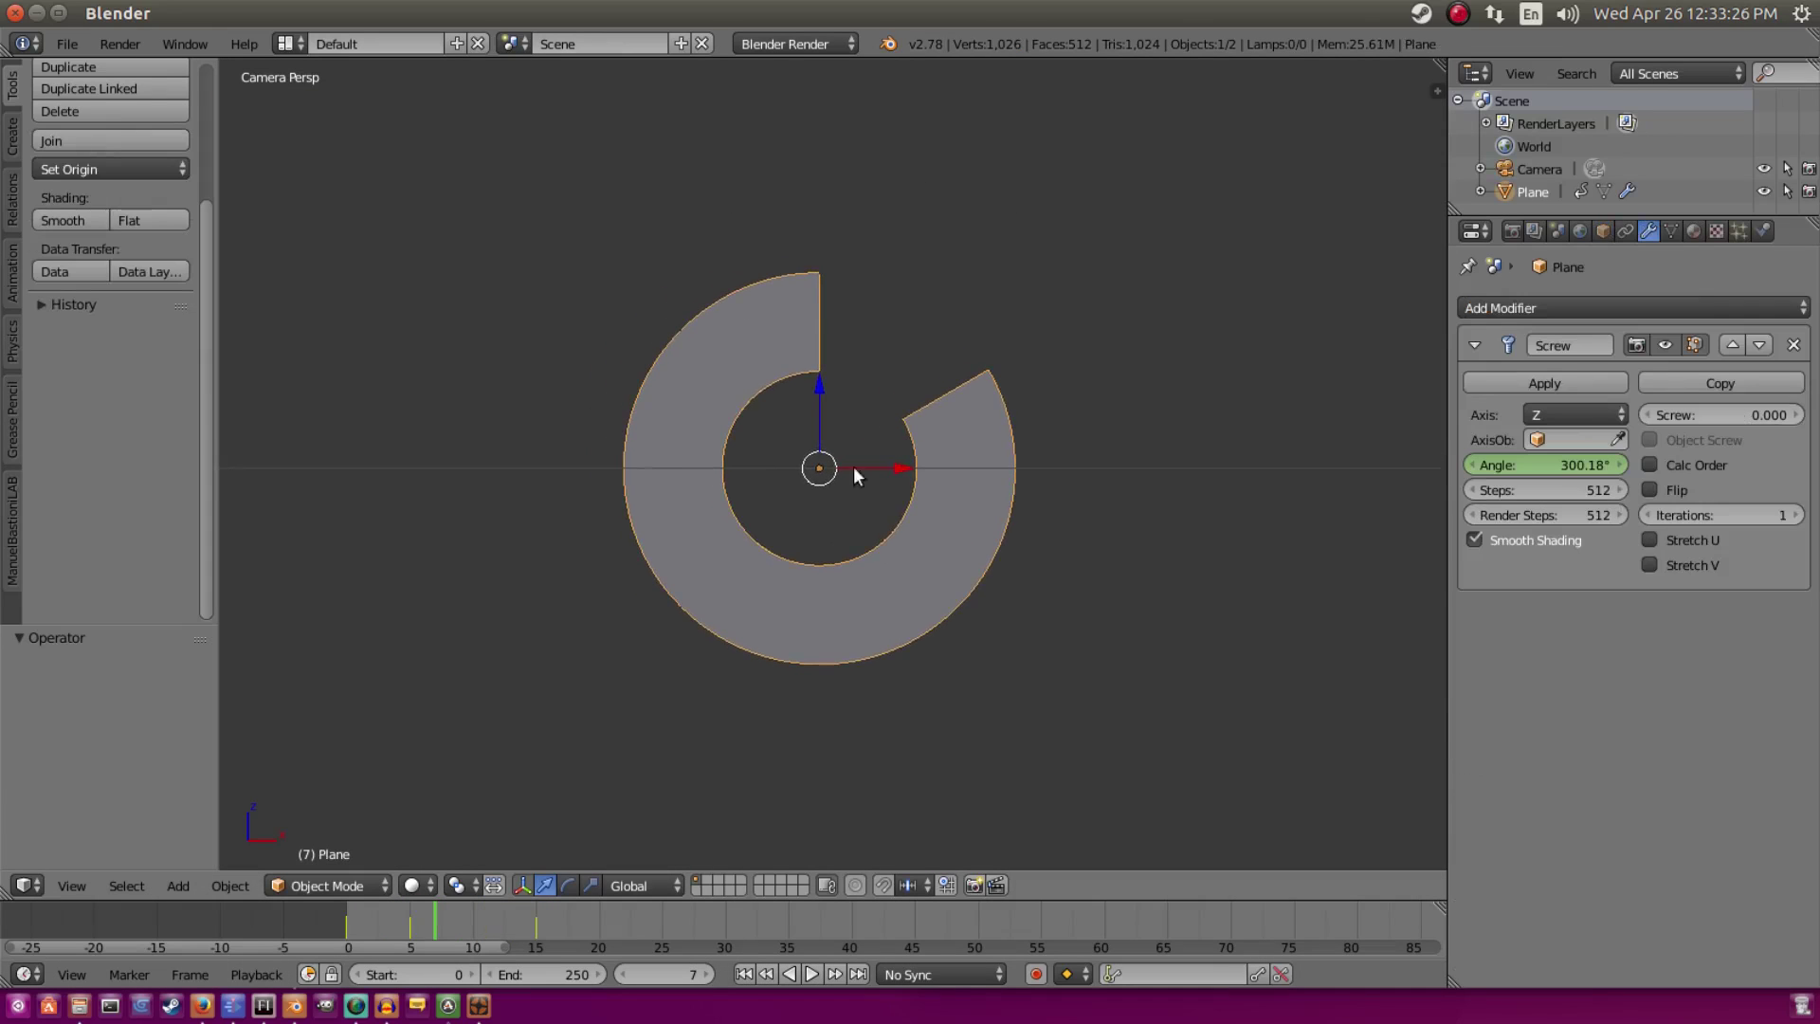
{"action": "left_click", "coordinate": [448, 916]}
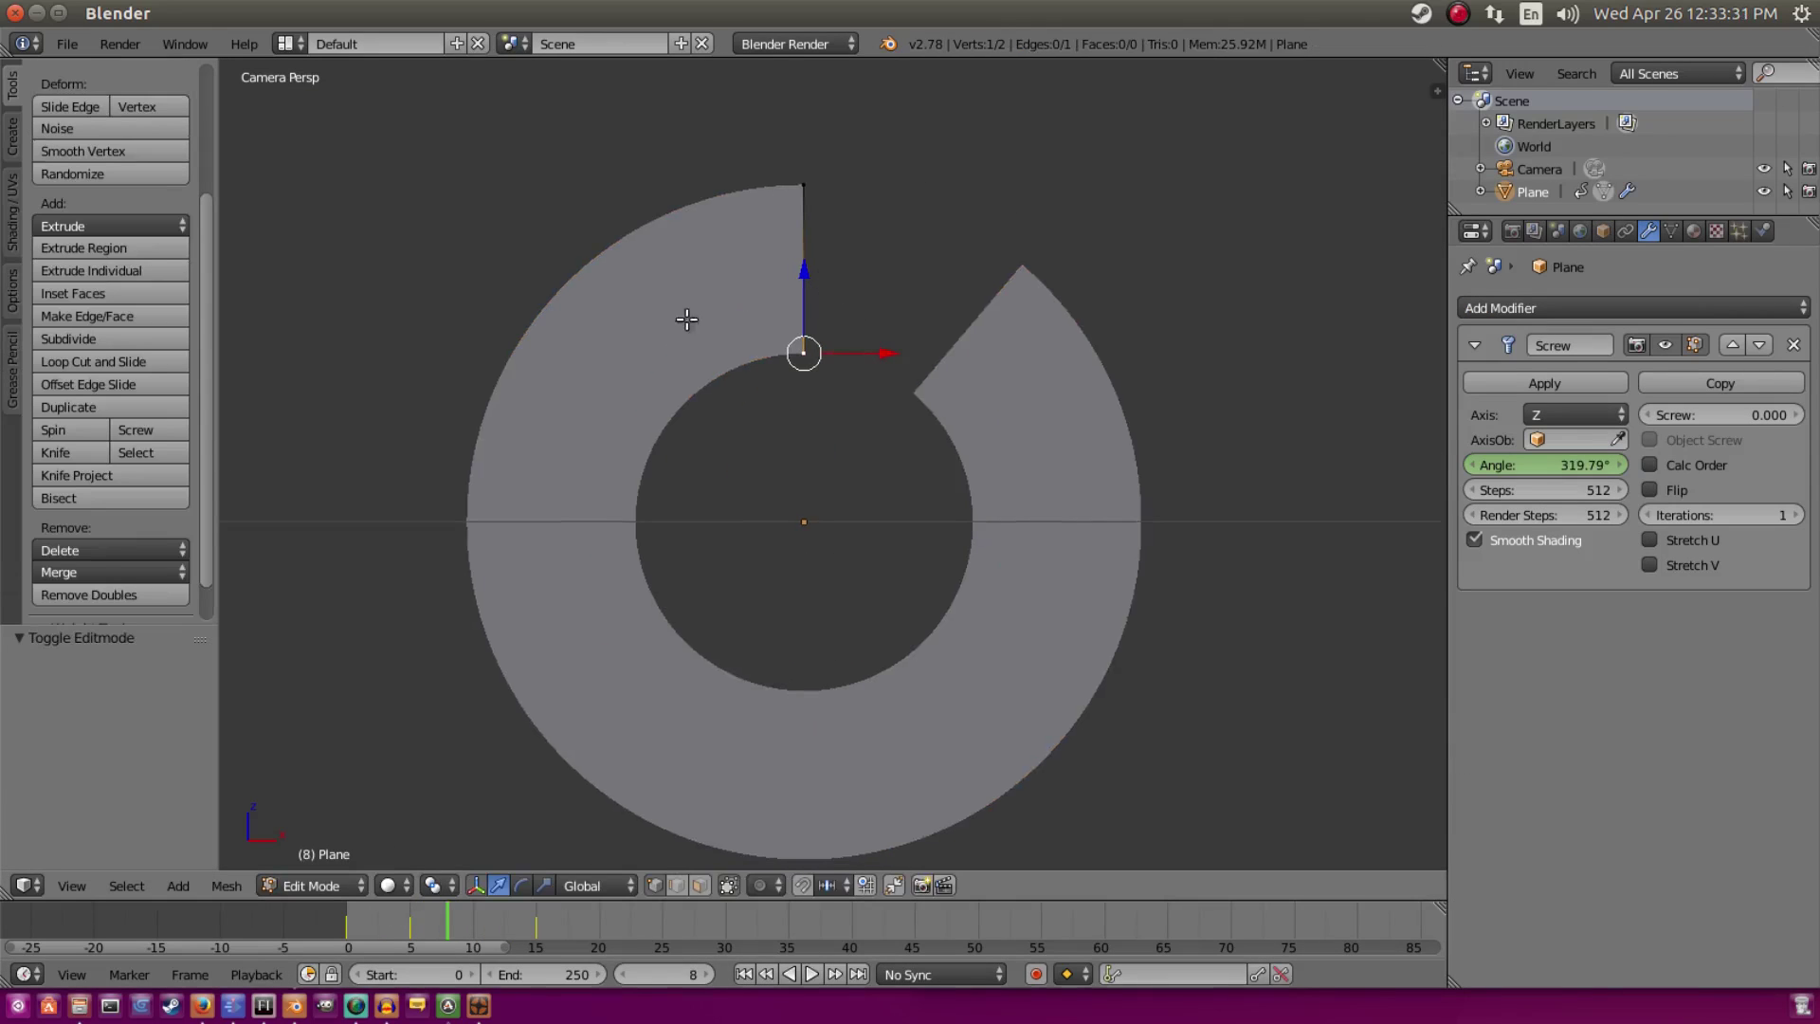
{"action": "right_click", "coordinate": [804, 163]}
{"action": "right_click", "coordinate": [801, 359]}
{"action": "left_click_drag", "start_coordinate": [809, 281], "coordinate": [808, 378]}
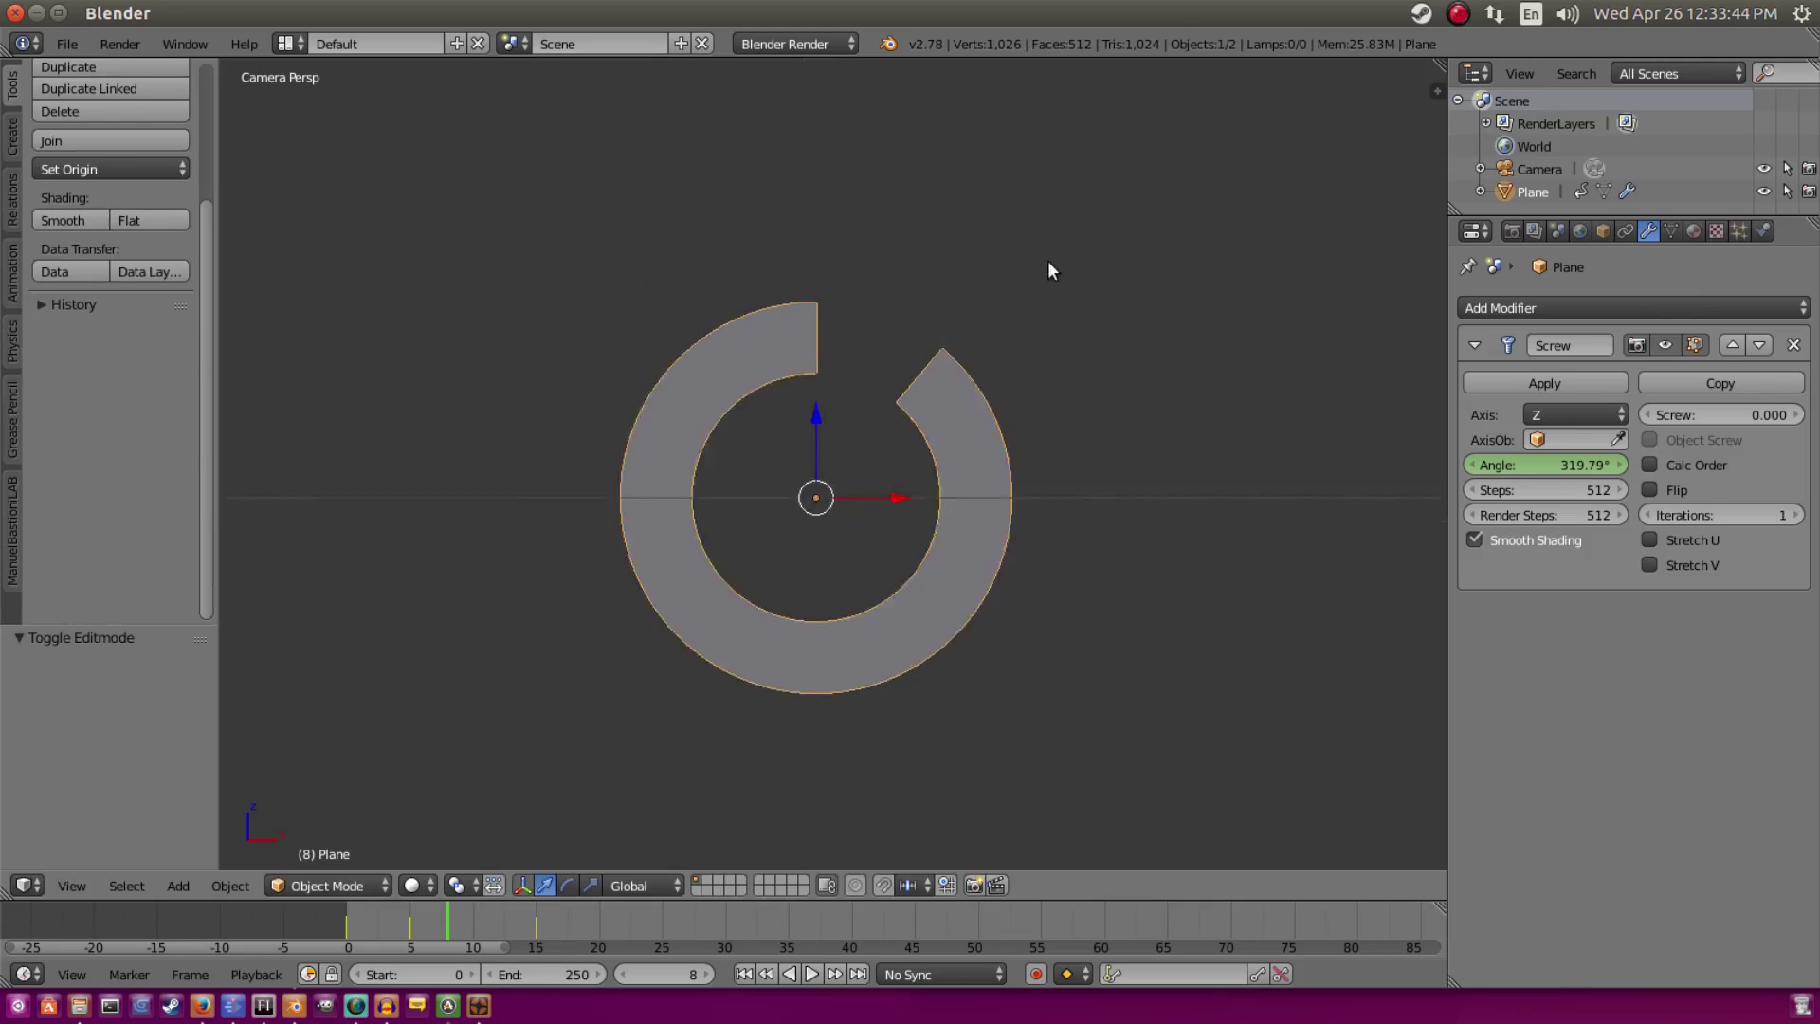
{"action": "scroll", "coordinate": [1048, 265], "scroll_direction": "down", "scroll_amount": 1}
{"action": "scroll", "coordinate": [1034, 346], "scroll_direction": "up", "scroll_amount": 2}
{"action": "middle_click_drag", "start_coordinate": [915, 380], "coordinate": [921, 310], "text": "shift"}
{"action": "scroll", "coordinate": [921, 310], "scroll_direction": "up", "scroll_amount": 1}
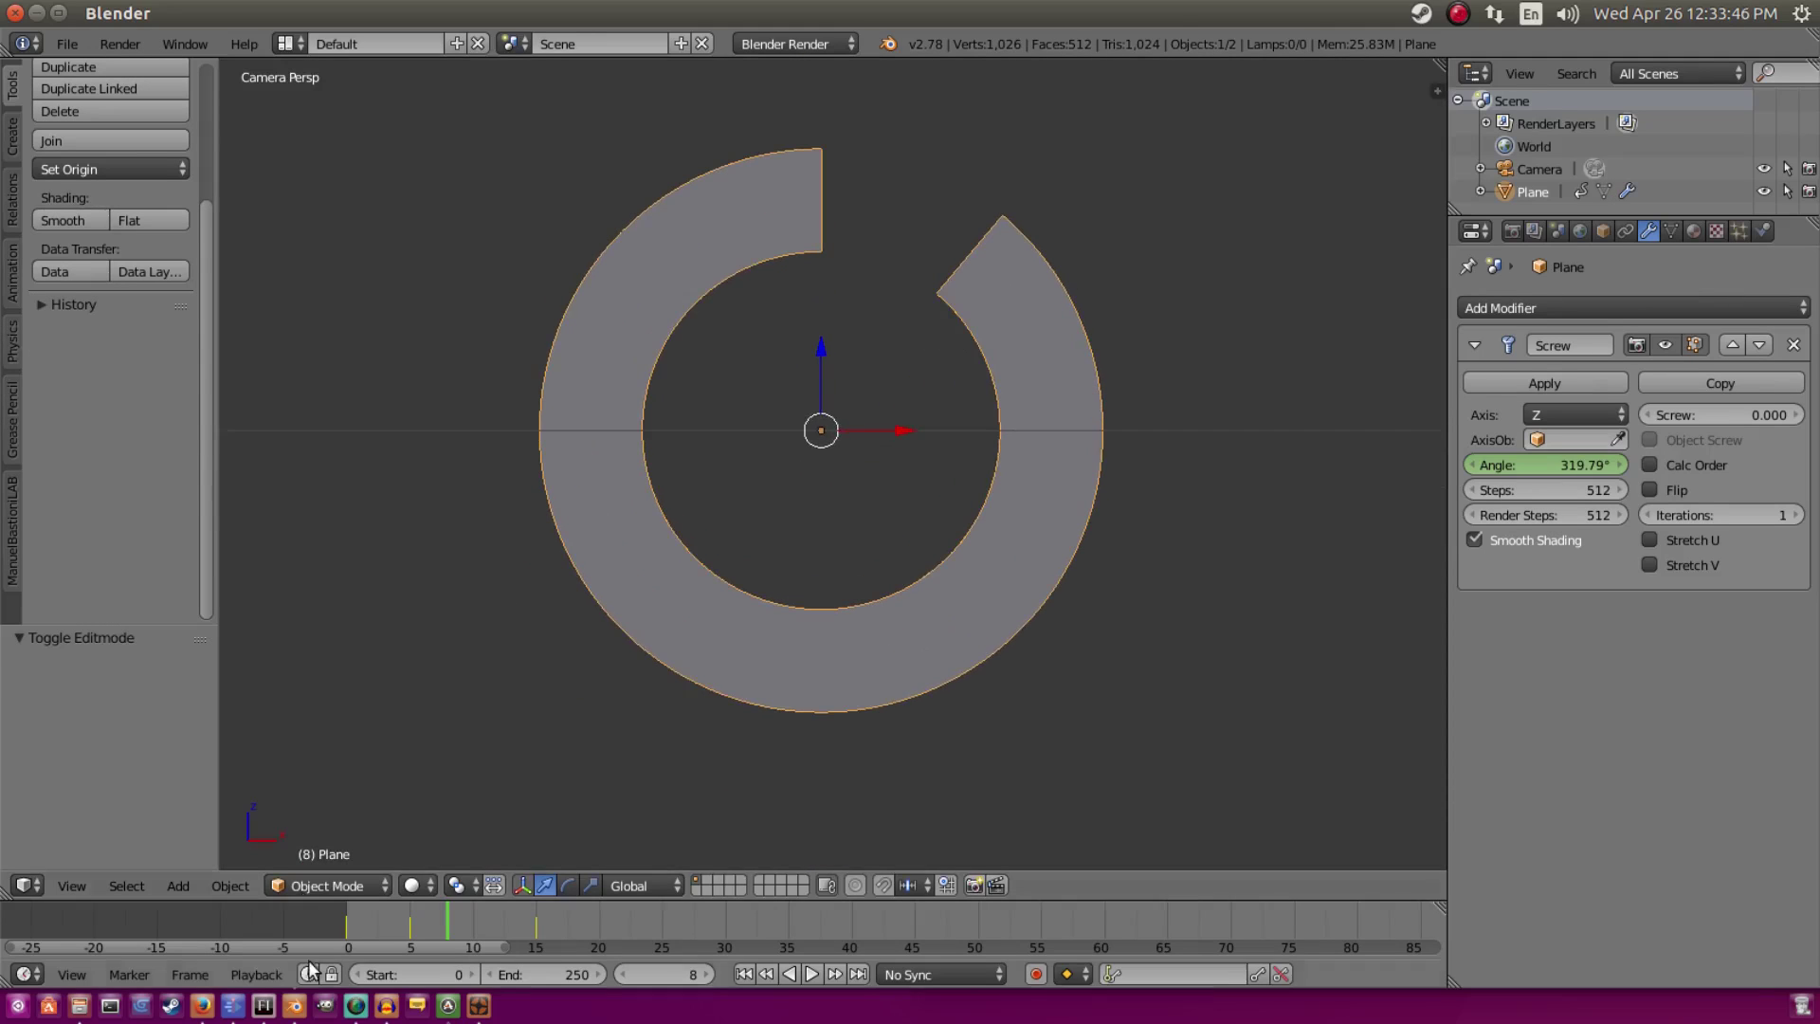
Step: Move the inner profile vertex another 0.024 up along Z at frame 5 and check the ring between frames 0 and 5
{"action": "left_click", "coordinate": [408, 922]}
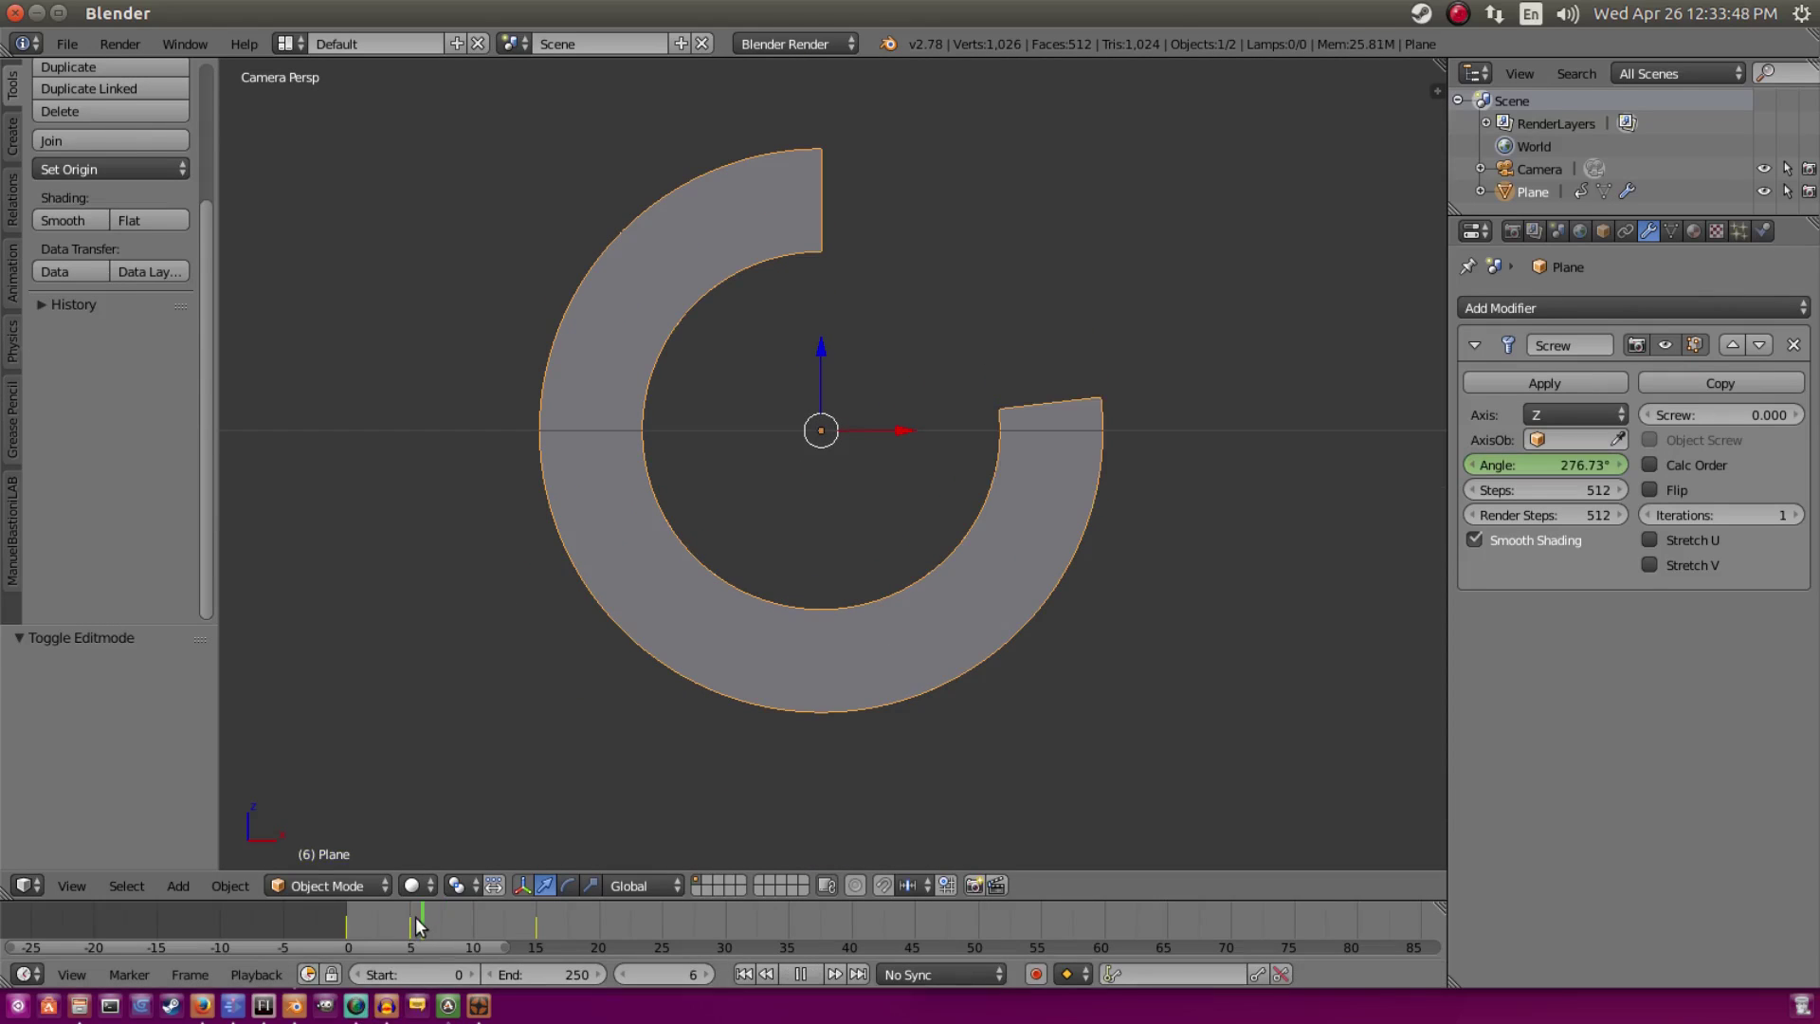
{"action": "key", "text": "alt+a"}
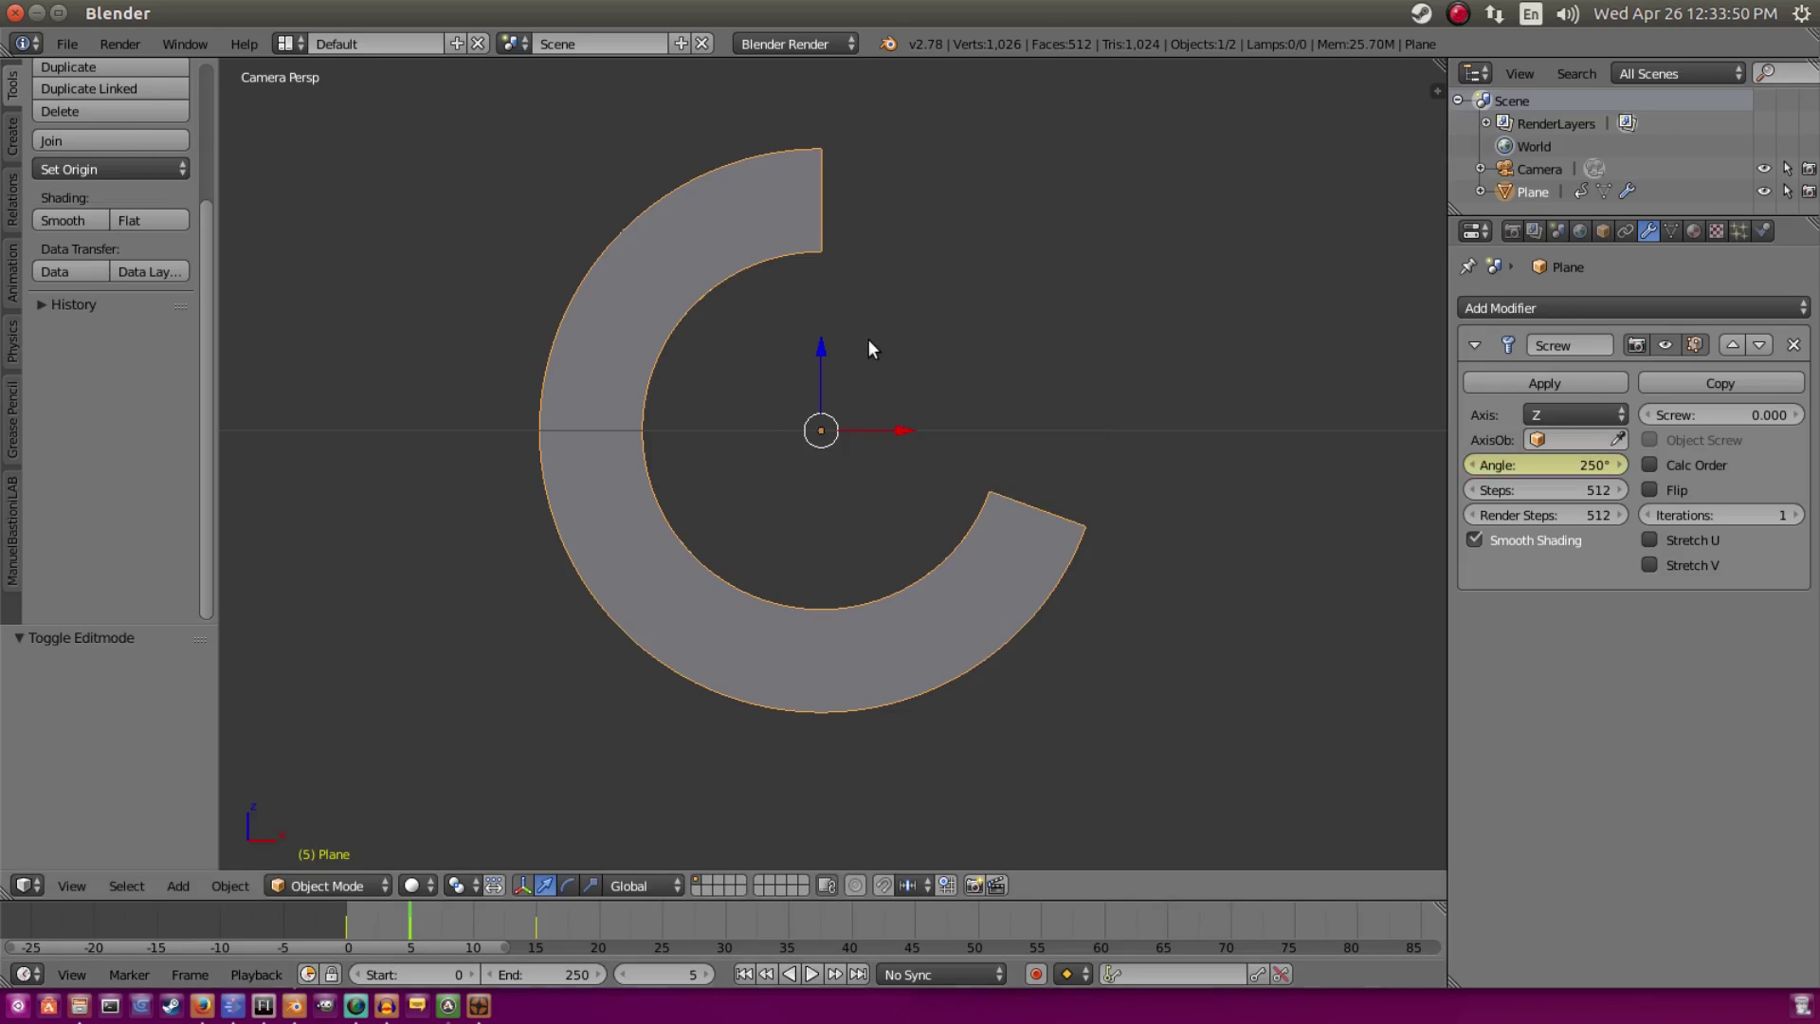
{"action": "key", "text": "Tab"}
{"action": "key", "text": "g"}
{"action": "key", "text": "z"}
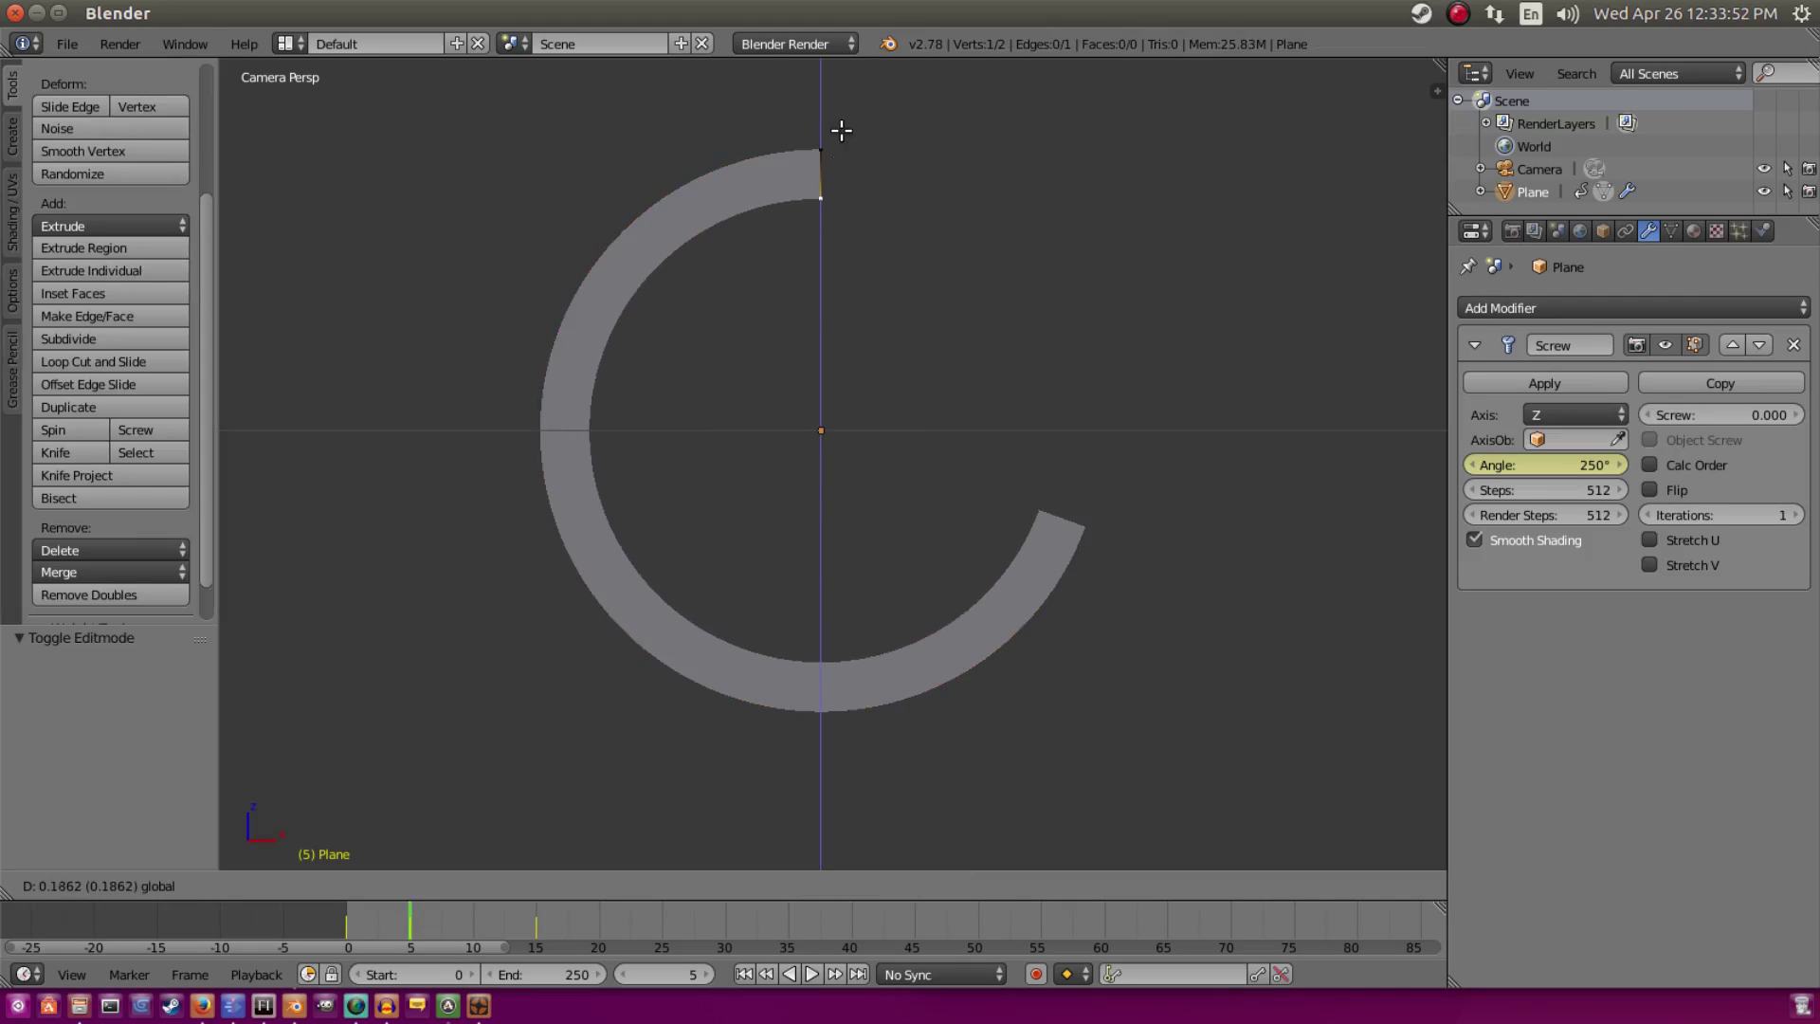
{"action": "left_click", "coordinate": [885, 162]}
{"action": "key", "text": "alt+a"}
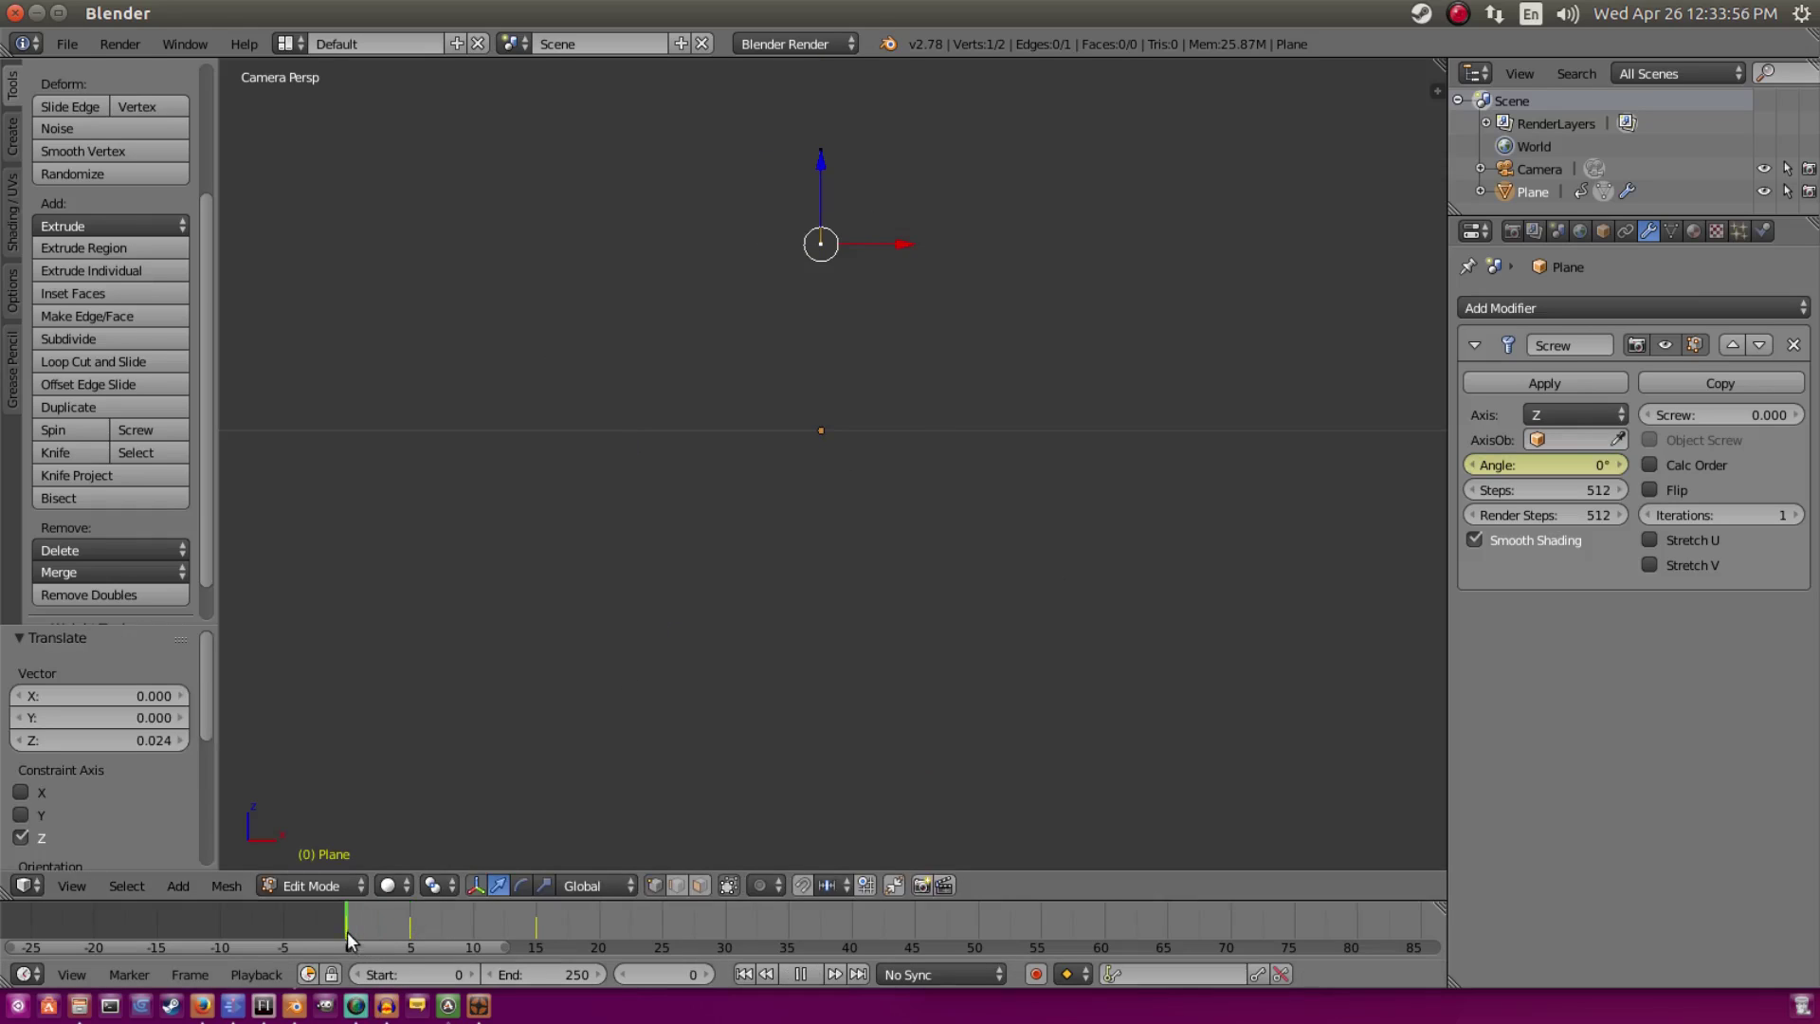
{"action": "key", "text": "Escape"}
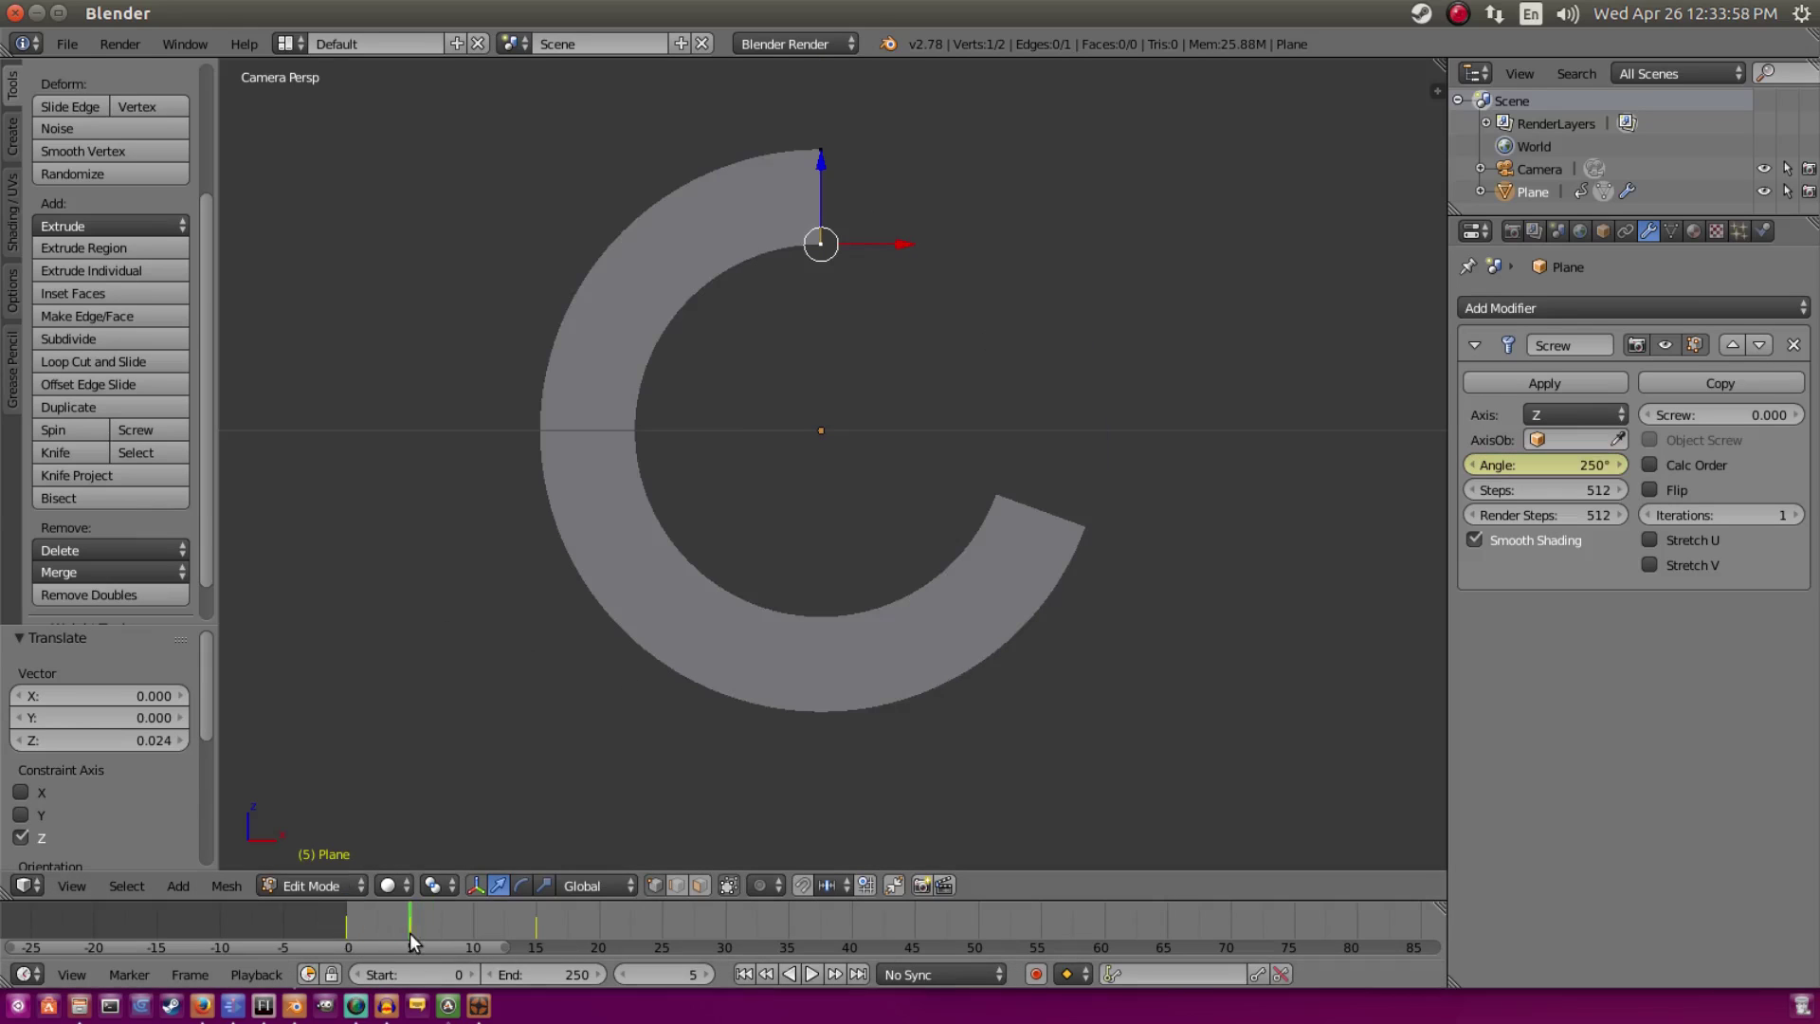
{"action": "key", "text": "Tab"}
{"action": "key", "text": "Tab"}
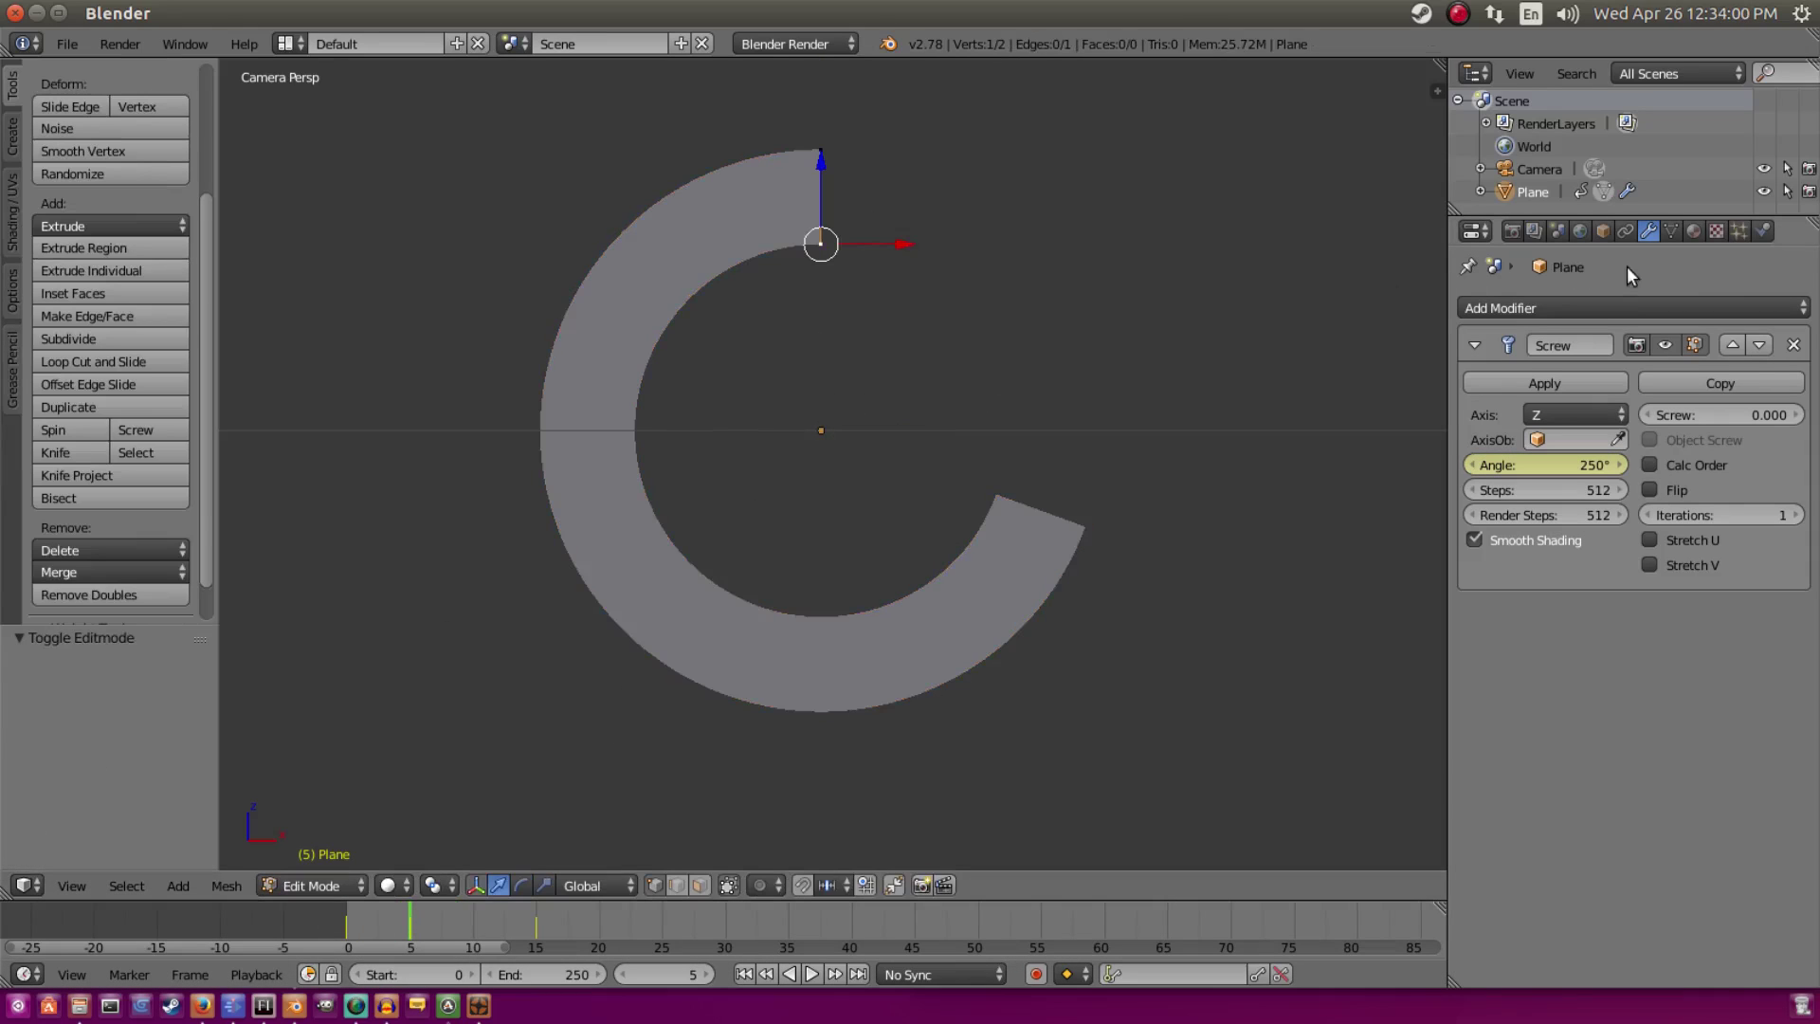
Step: Add a basis shape key and a second shape key to the plane's mesh, leaving the second one selected
{"action": "left_click", "coordinate": [1671, 231]}
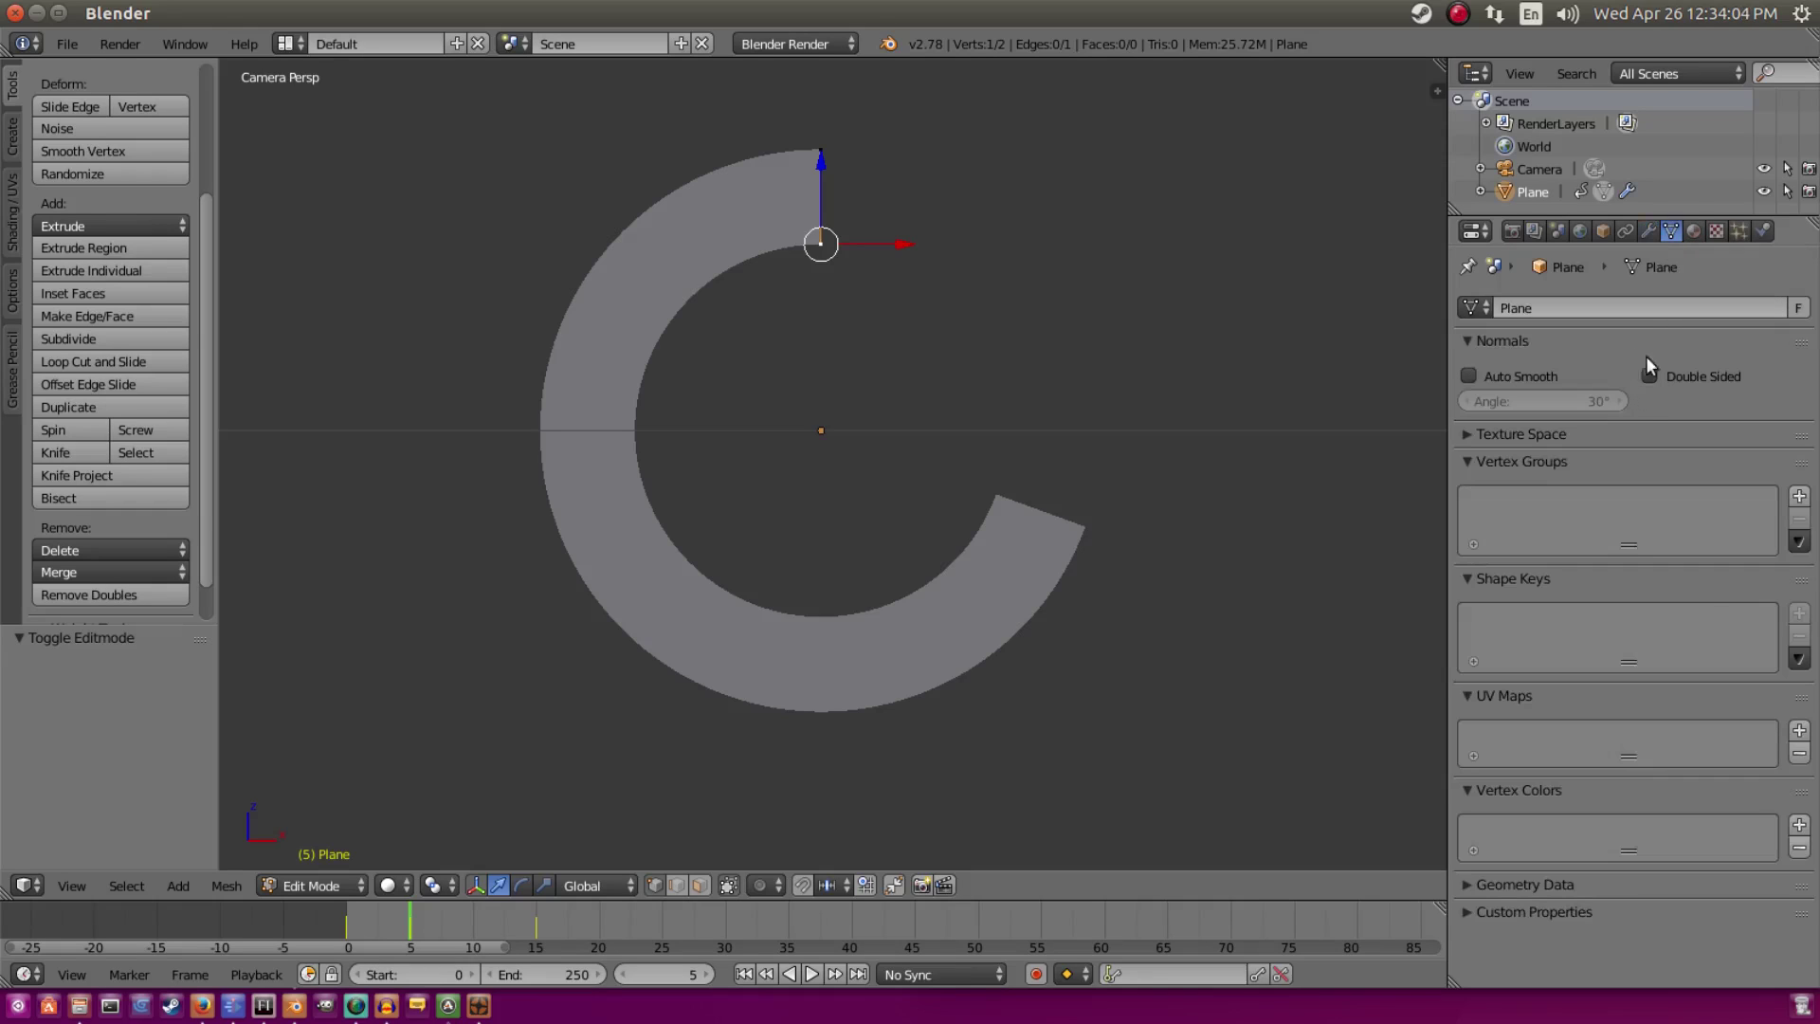
{"action": "key", "text": "Tab"}
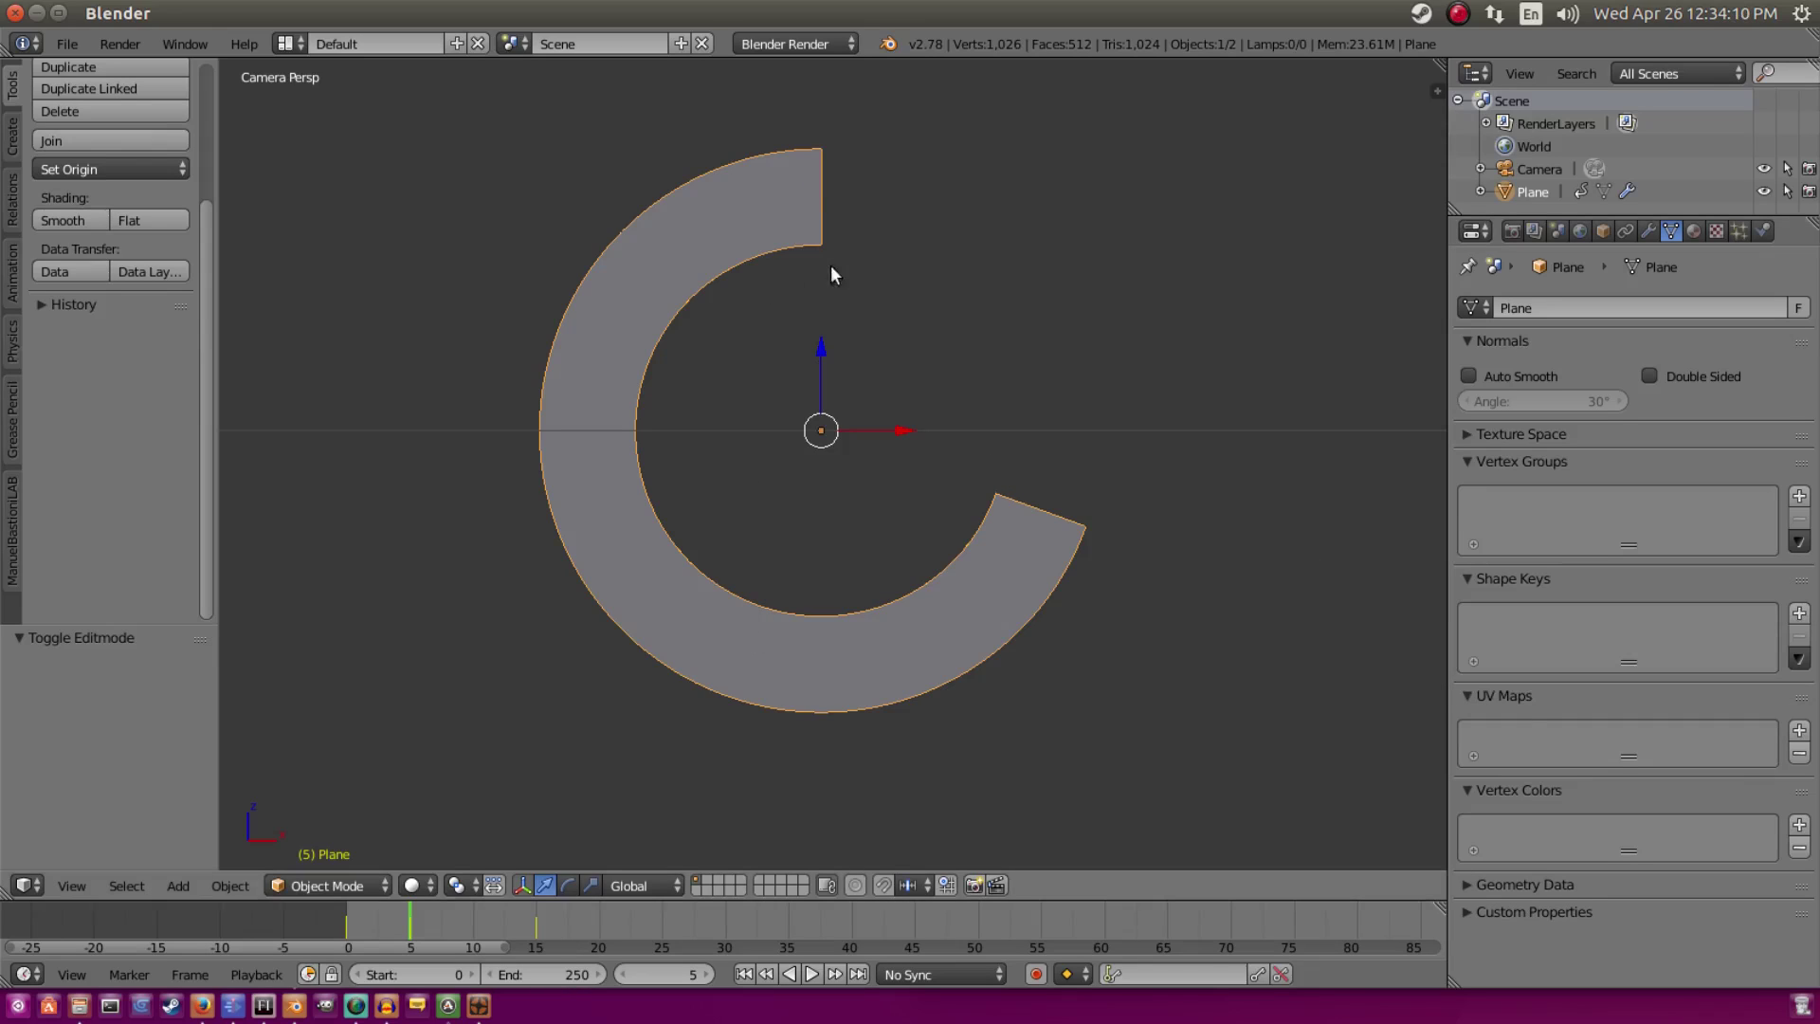
{"action": "key", "text": "Tab"}
{"action": "mouse_move", "coordinate": [818, 157]}
{"action": "left_mouse_down"}
{"action": "mouse_move", "coordinate": [821, 142]}
{"action": "mouse_move", "coordinate": [821, 160]}
{"action": "left_mouse_up"}
{"action": "key", "text": "Tab"}
{"action": "left_click", "coordinate": [1799, 615]}
{"action": "left_click", "coordinate": [1779, 613]}
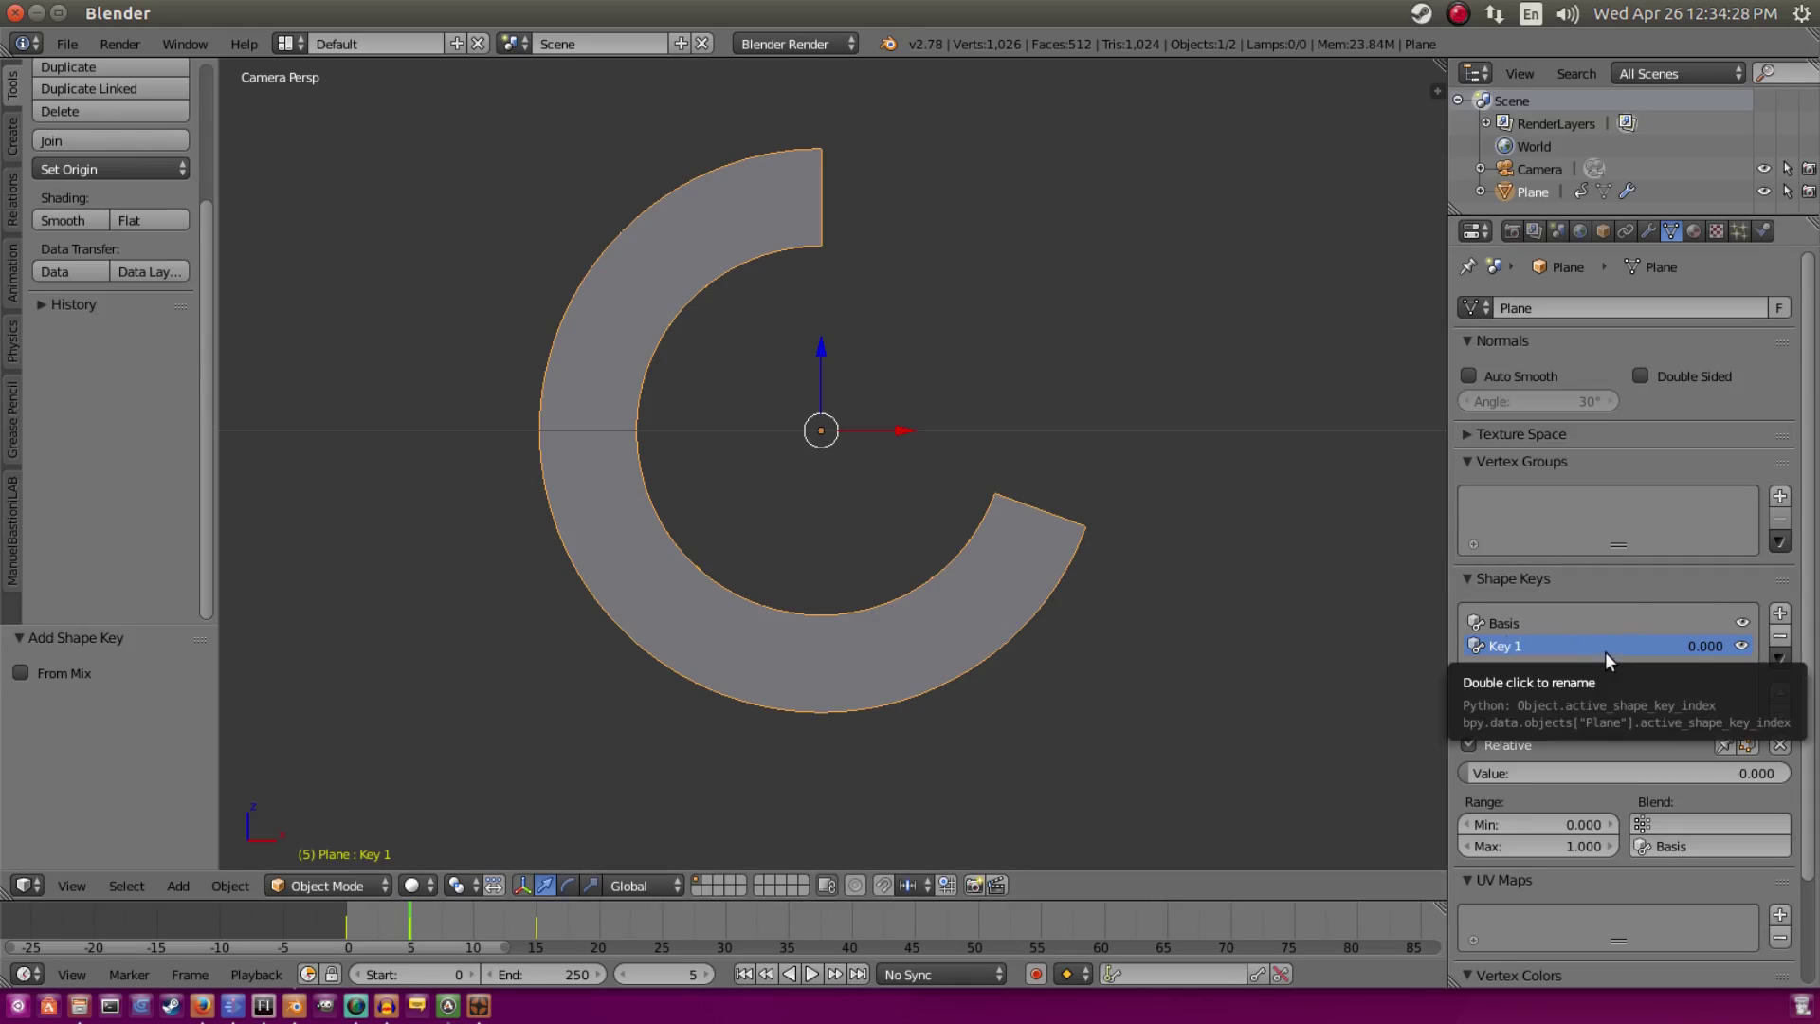
{"action": "left_click", "coordinate": [1507, 622]}
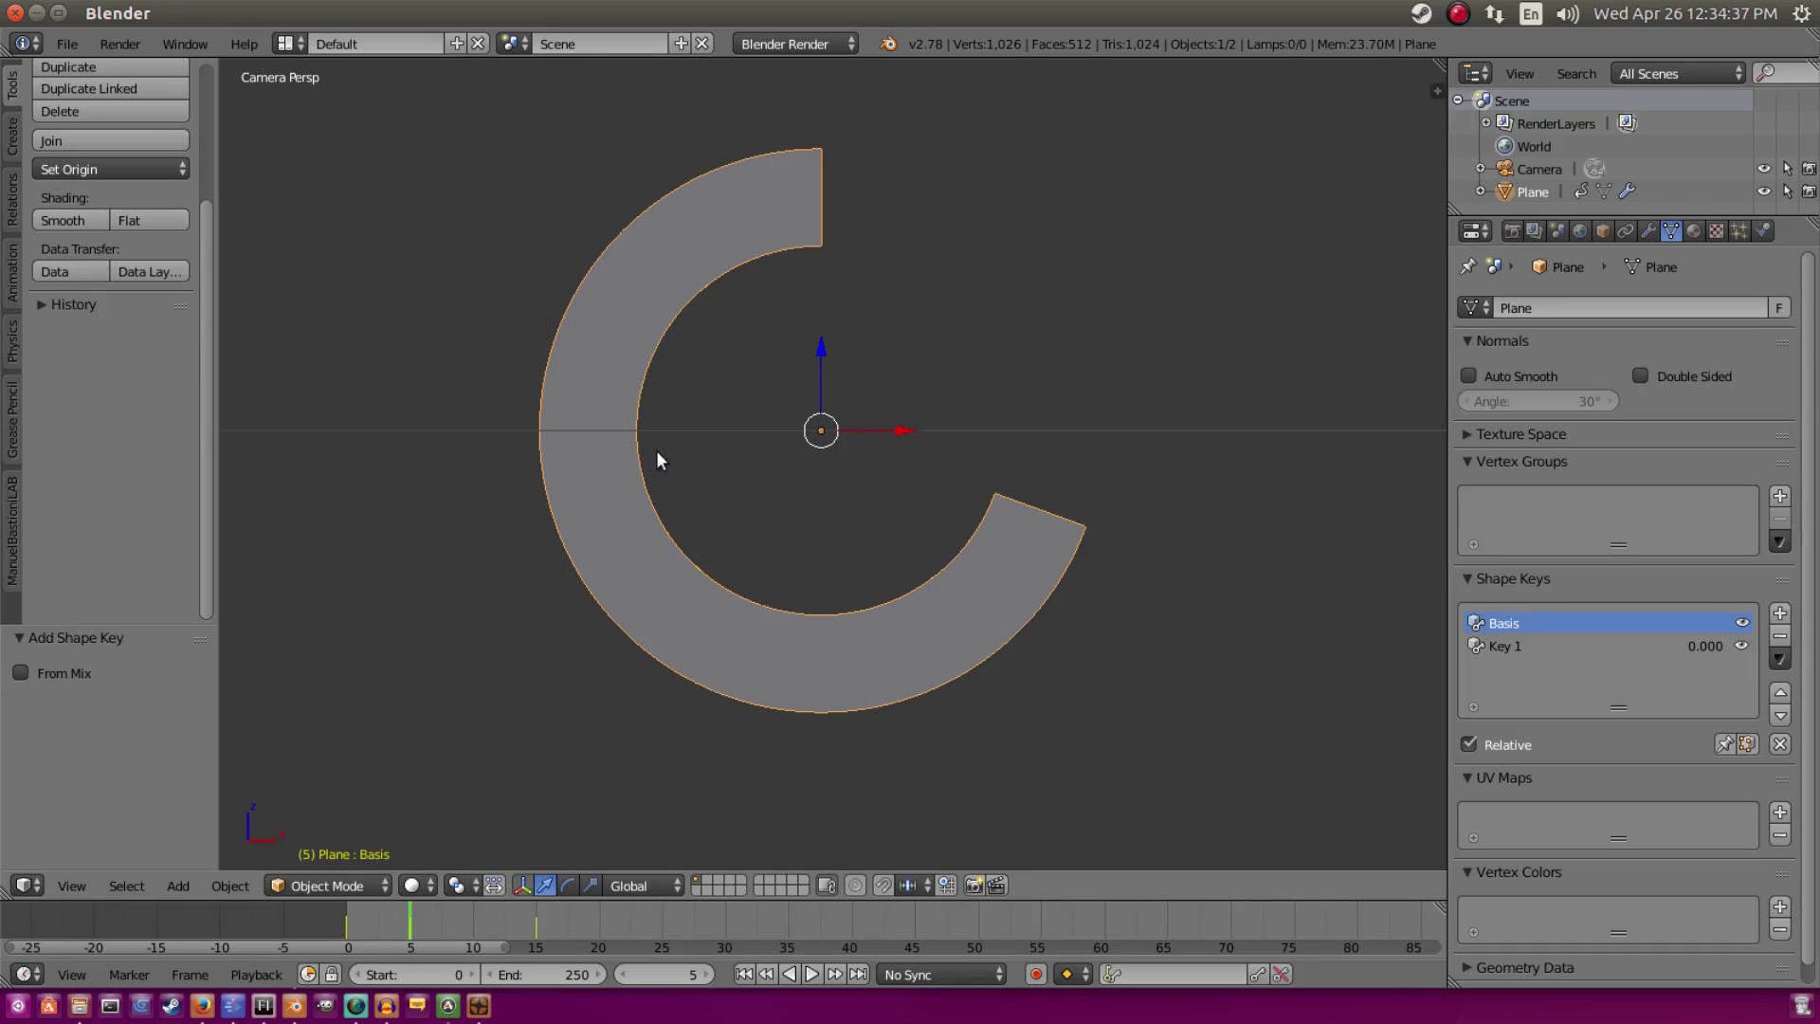
{"action": "left_click", "coordinate": [1562, 646]}
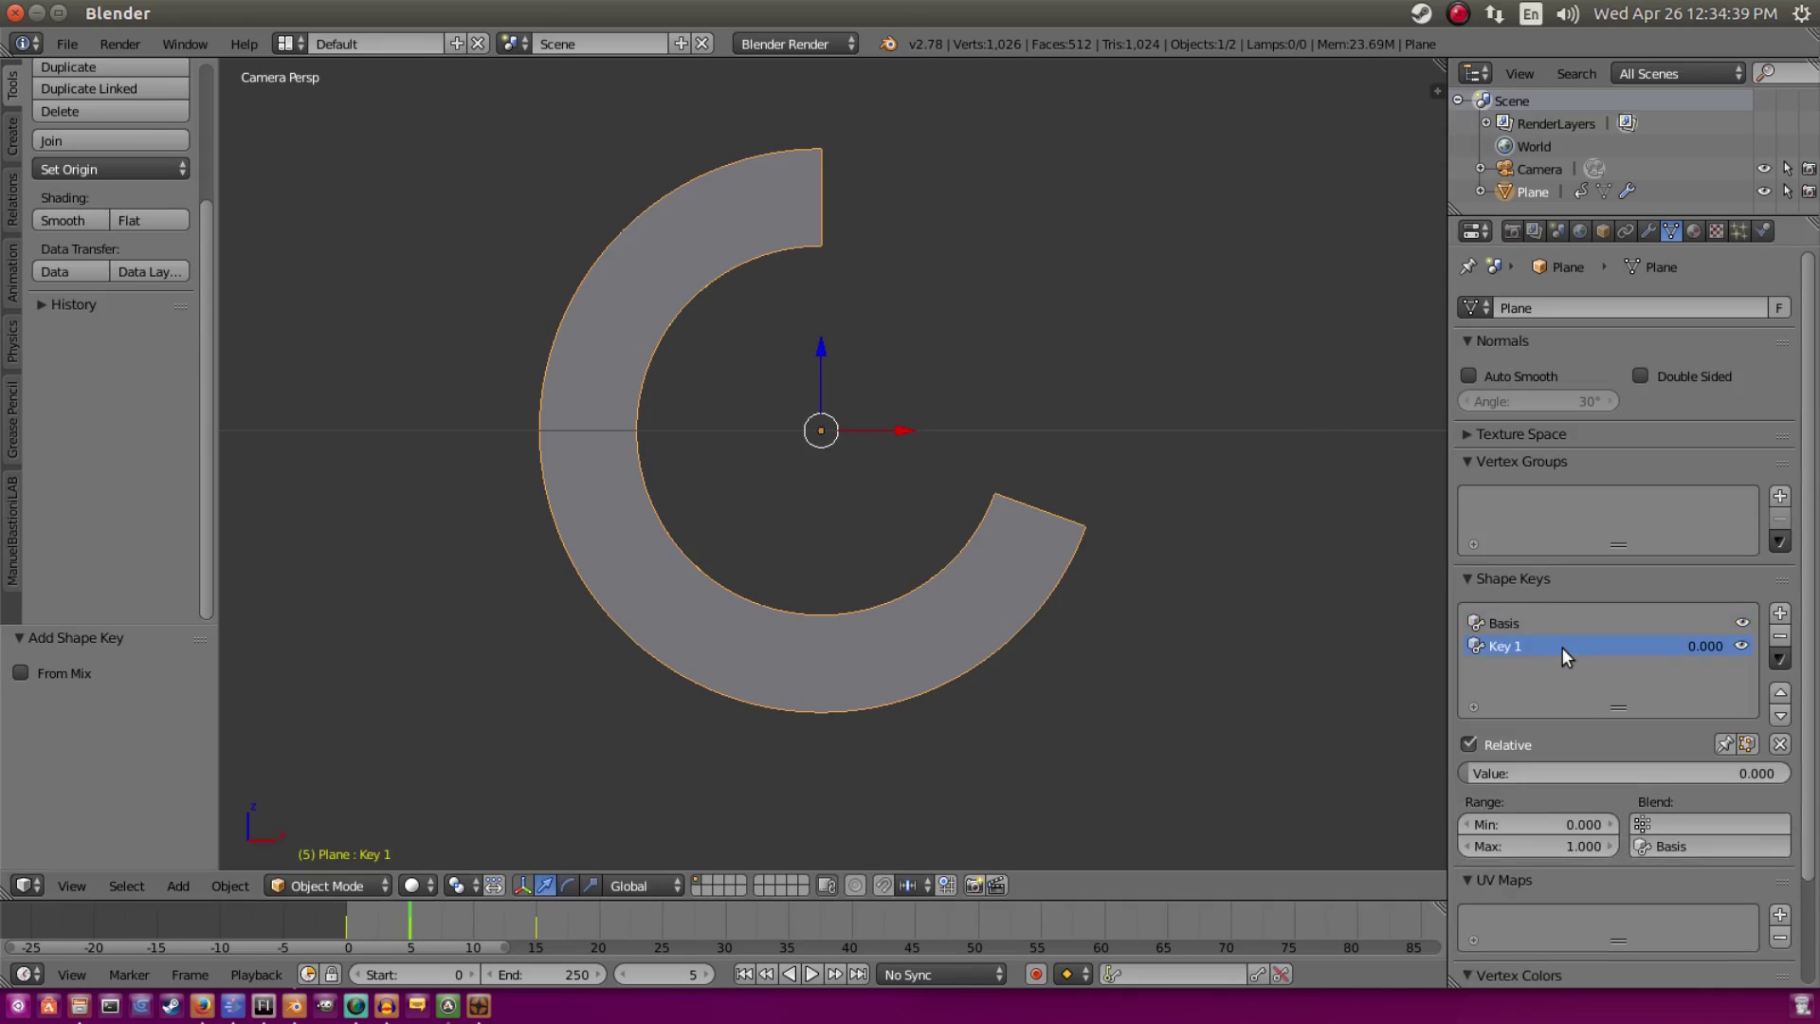
Step: Move the inner profile vertex up along Z in shape key Key 1 until it almost meets the outer vertex
{"action": "scroll", "coordinate": [891, 276], "scroll_direction": "up", "scroll_amount": 1}
{"action": "middle_click_drag", "start_coordinate": [905, 276], "coordinate": [907, 306], "text": "shift"}
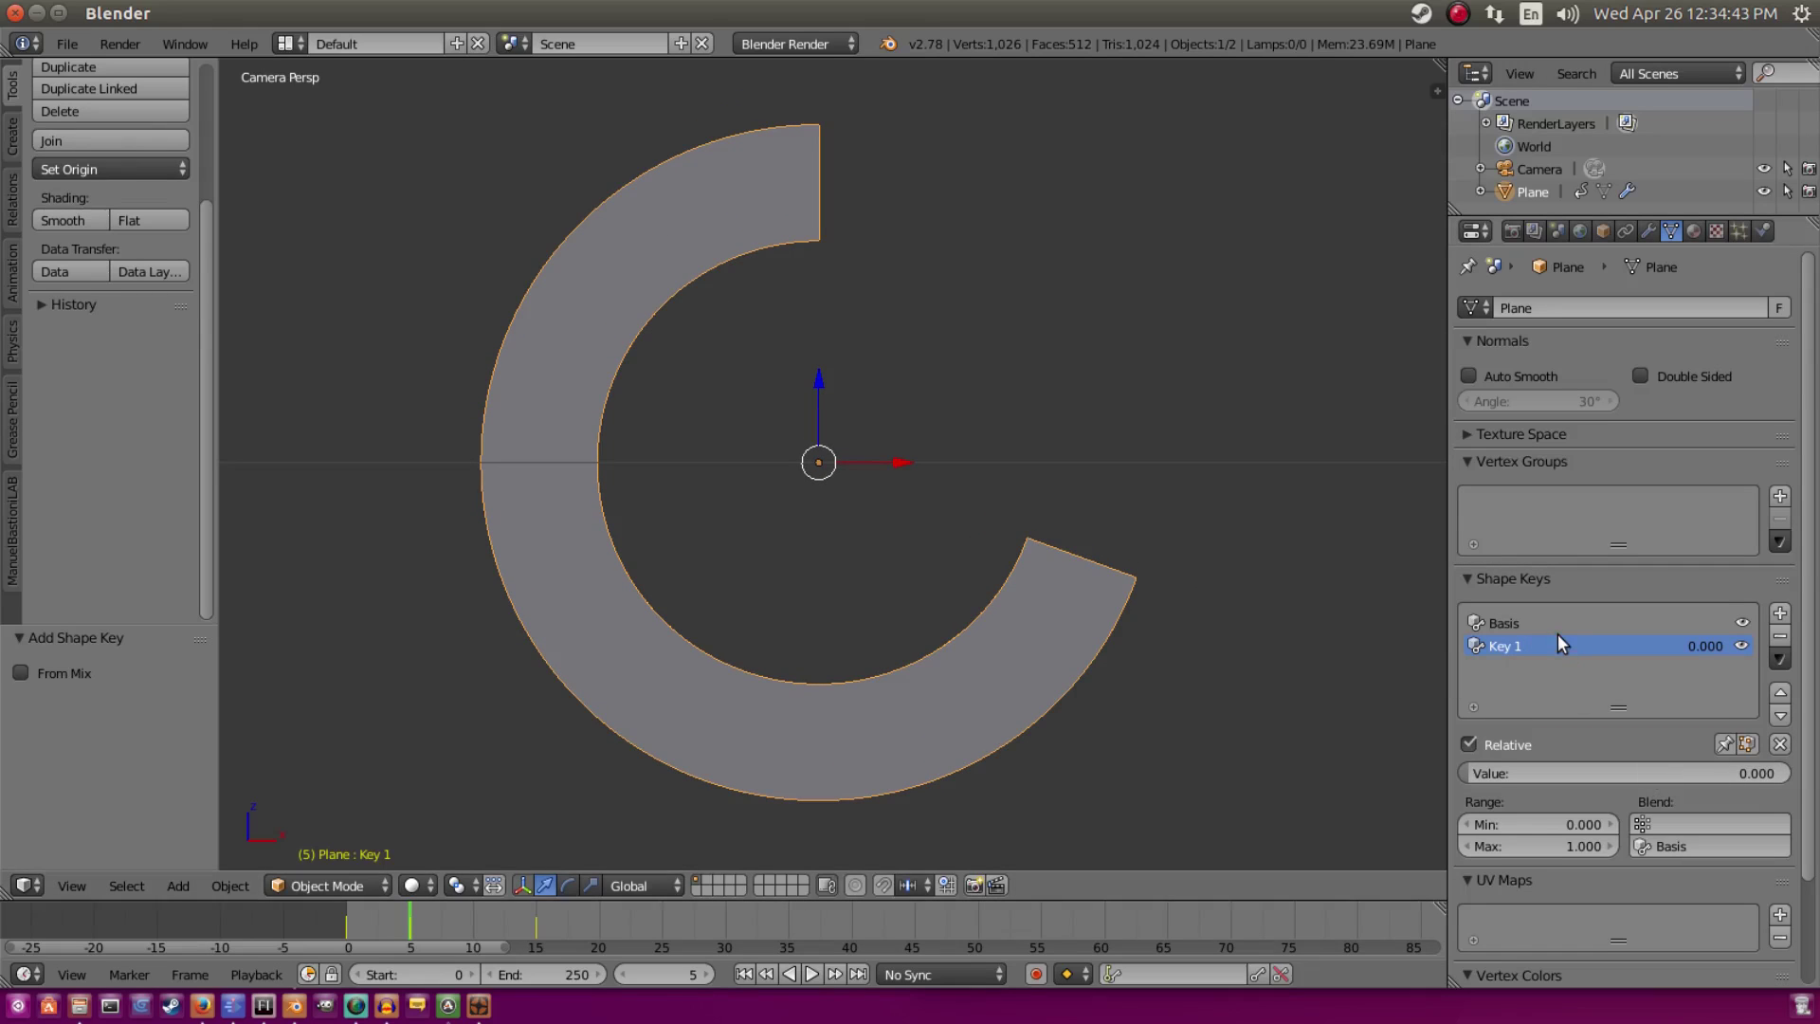
{"action": "key", "text": "Tab"}
{"action": "scroll", "coordinate": [850, 214], "scroll_direction": "up", "scroll_amount": 2}
{"action": "middle_click_drag", "start_coordinate": [857, 197], "coordinate": [945, 673], "text": "shift"}
{"action": "scroll", "coordinate": [923, 542], "scroll_direction": "up", "scroll_amount": 1}
{"action": "scroll", "coordinate": [862, 480], "scroll_direction": "up", "scroll_amount": 3}
{"action": "middle_click_drag", "start_coordinate": [862, 479], "coordinate": [836, 514], "text": "shift"}
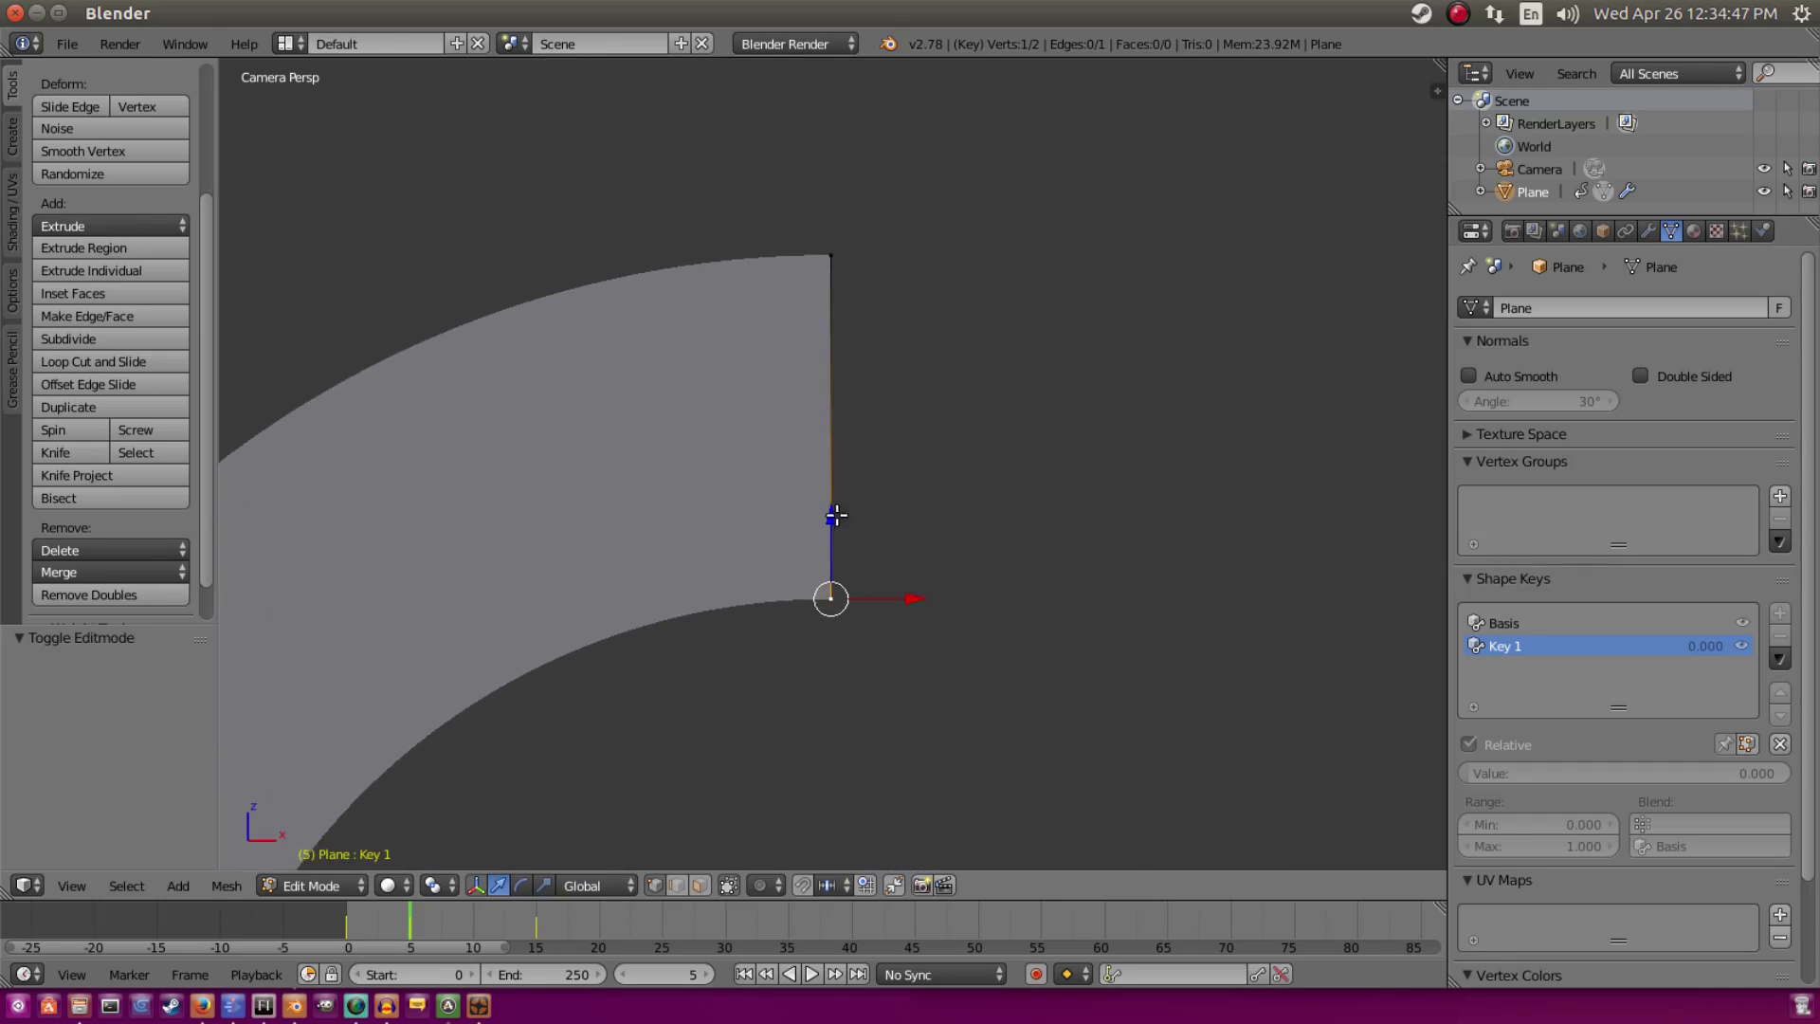
{"action": "left_click_drag", "start_coordinate": [826, 551], "coordinate": [835, 209]}
{"action": "scroll", "coordinate": [831, 193], "scroll_direction": "up", "scroll_amount": 3}
{"action": "middle_click_drag", "start_coordinate": [833, 198], "coordinate": [835, 296], "text": "shift"}
{"action": "key", "text": "Tab"}
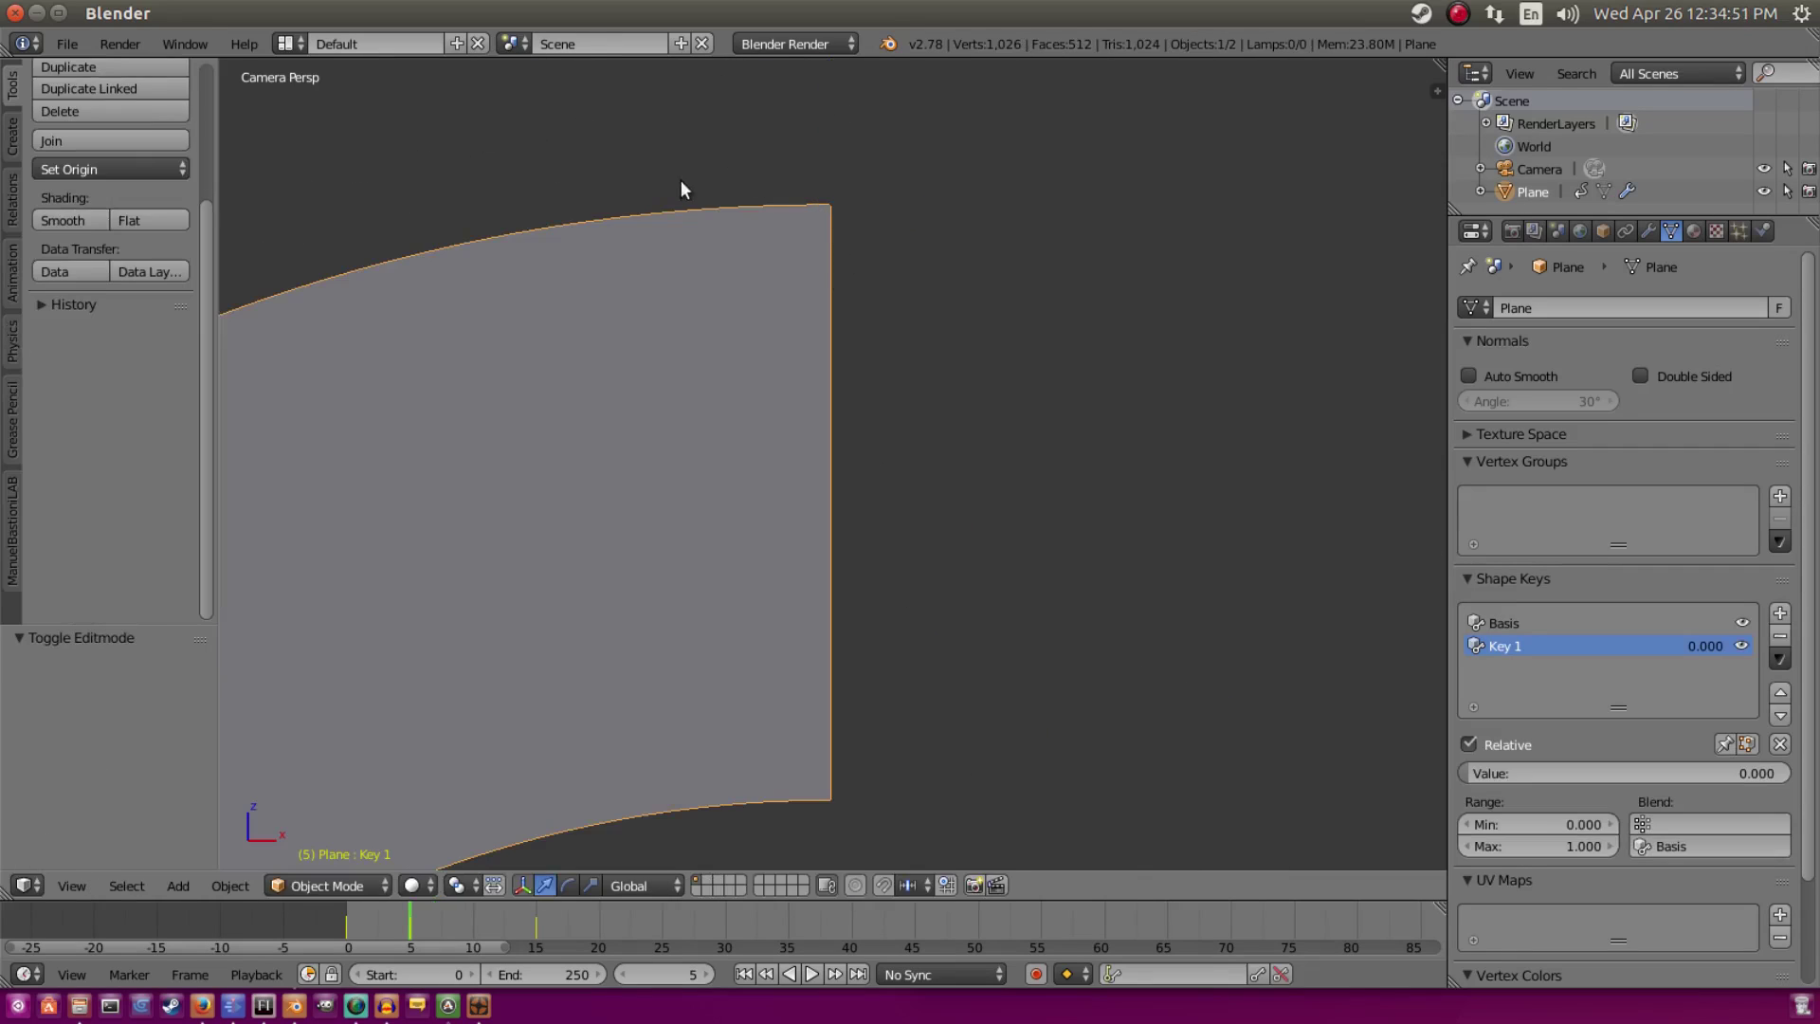
{"action": "key", "text": "Tab"}
{"action": "left_click", "coordinate": [120, 43]}
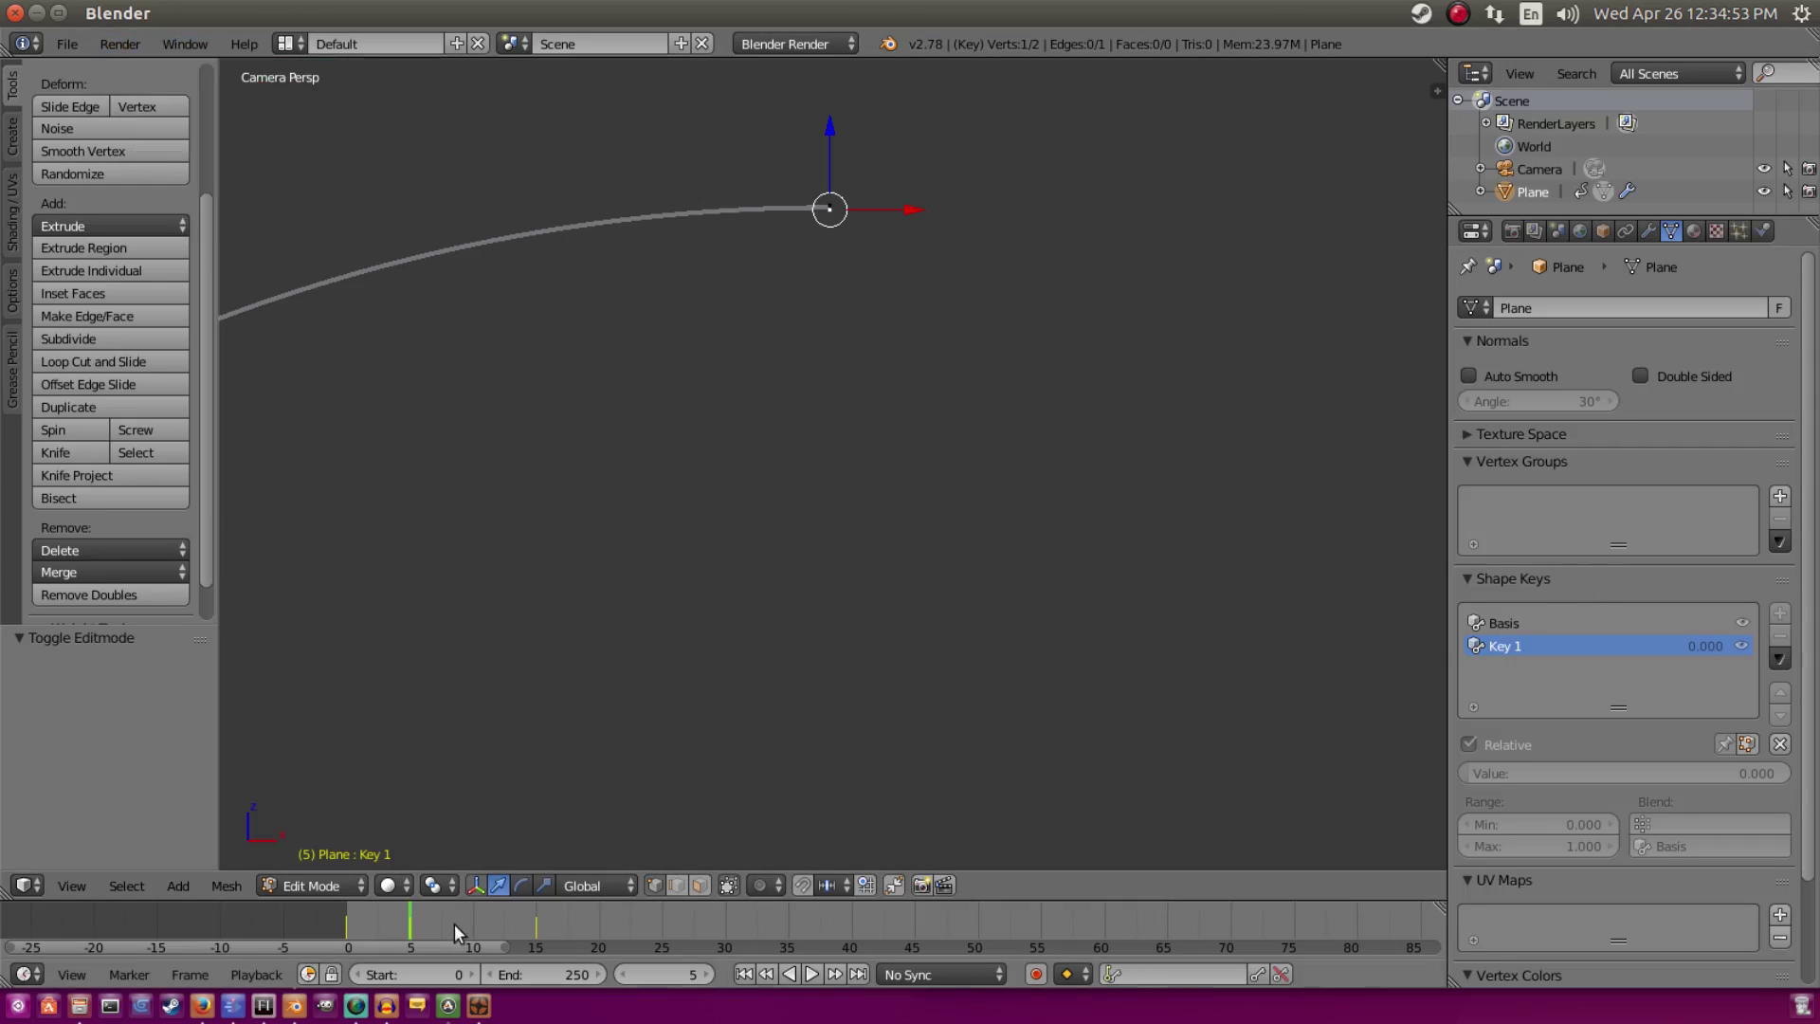
{"action": "key", "text": "Tab"}
Step: Set the value of shape key Key 1 to 1.000 and render the current frame to check the thin ring
{"action": "left_click_drag", "start_coordinate": [1528, 776], "coordinate": [1787, 775]}
{"action": "left_click", "coordinate": [122, 44]}
{"action": "left_click", "coordinate": [157, 69]}
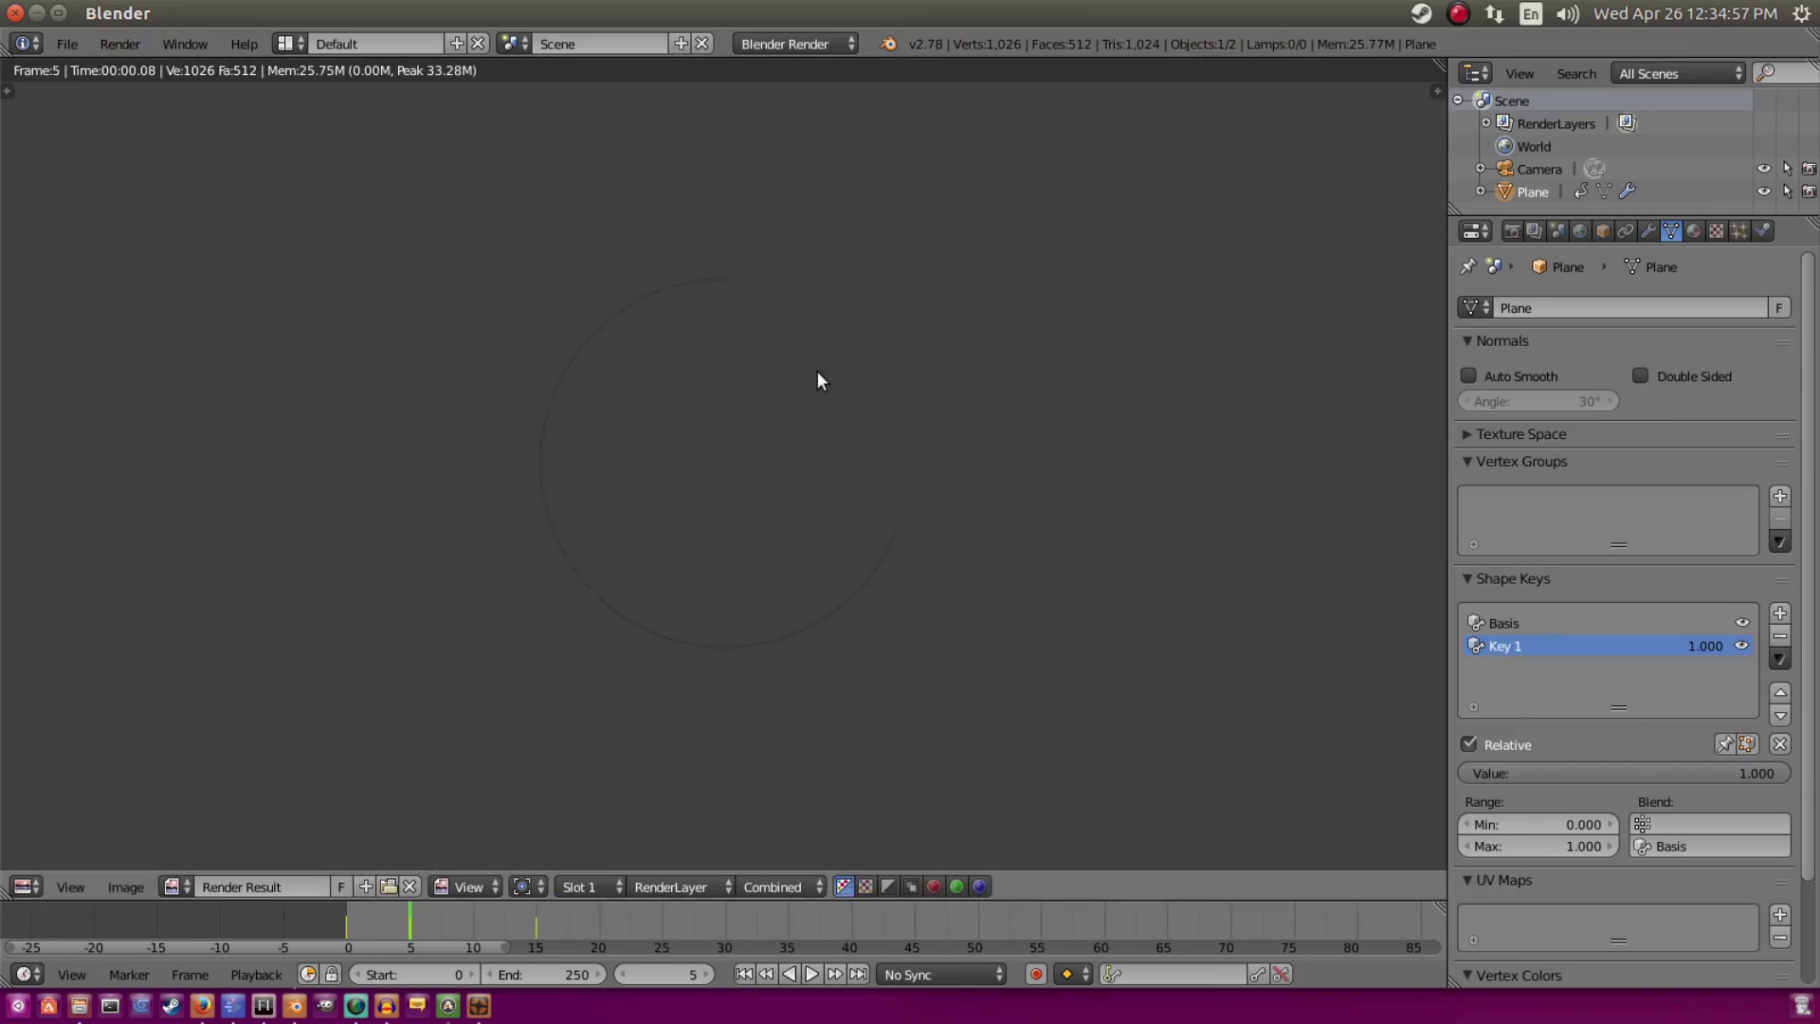
{"action": "key", "text": "Escape"}
Step: Try to move the inner vertex of Key 1 even closer to the outer vertex, and undo both vertex moves
{"action": "middle_click_drag", "start_coordinate": [836, 164], "coordinate": [792, 373], "text": "shift"}
{"action": "key", "text": "Tab"}
{"action": "scroll", "coordinate": [858, 208], "scroll_direction": "up", "scroll_amount": 6}
{"action": "scroll", "coordinate": [793, 372], "scroll_direction": "up", "scroll_amount": 4}
{"action": "middle_click_drag", "start_coordinate": [792, 276], "coordinate": [865, 430], "text": "shift"}
{"action": "left_click_drag", "start_coordinate": [828, 345], "coordinate": [838, 333]}
{"action": "left_click", "coordinate": [841, 337]}
{"action": "scroll", "coordinate": [981, 370], "scroll_direction": "down", "scroll_amount": 2}
{"action": "scroll", "coordinate": [990, 387], "scroll_direction": "down", "scroll_amount": 3}
{"action": "key", "text": "ctrl+z"}
{"action": "key", "text": "ctrl+z"}
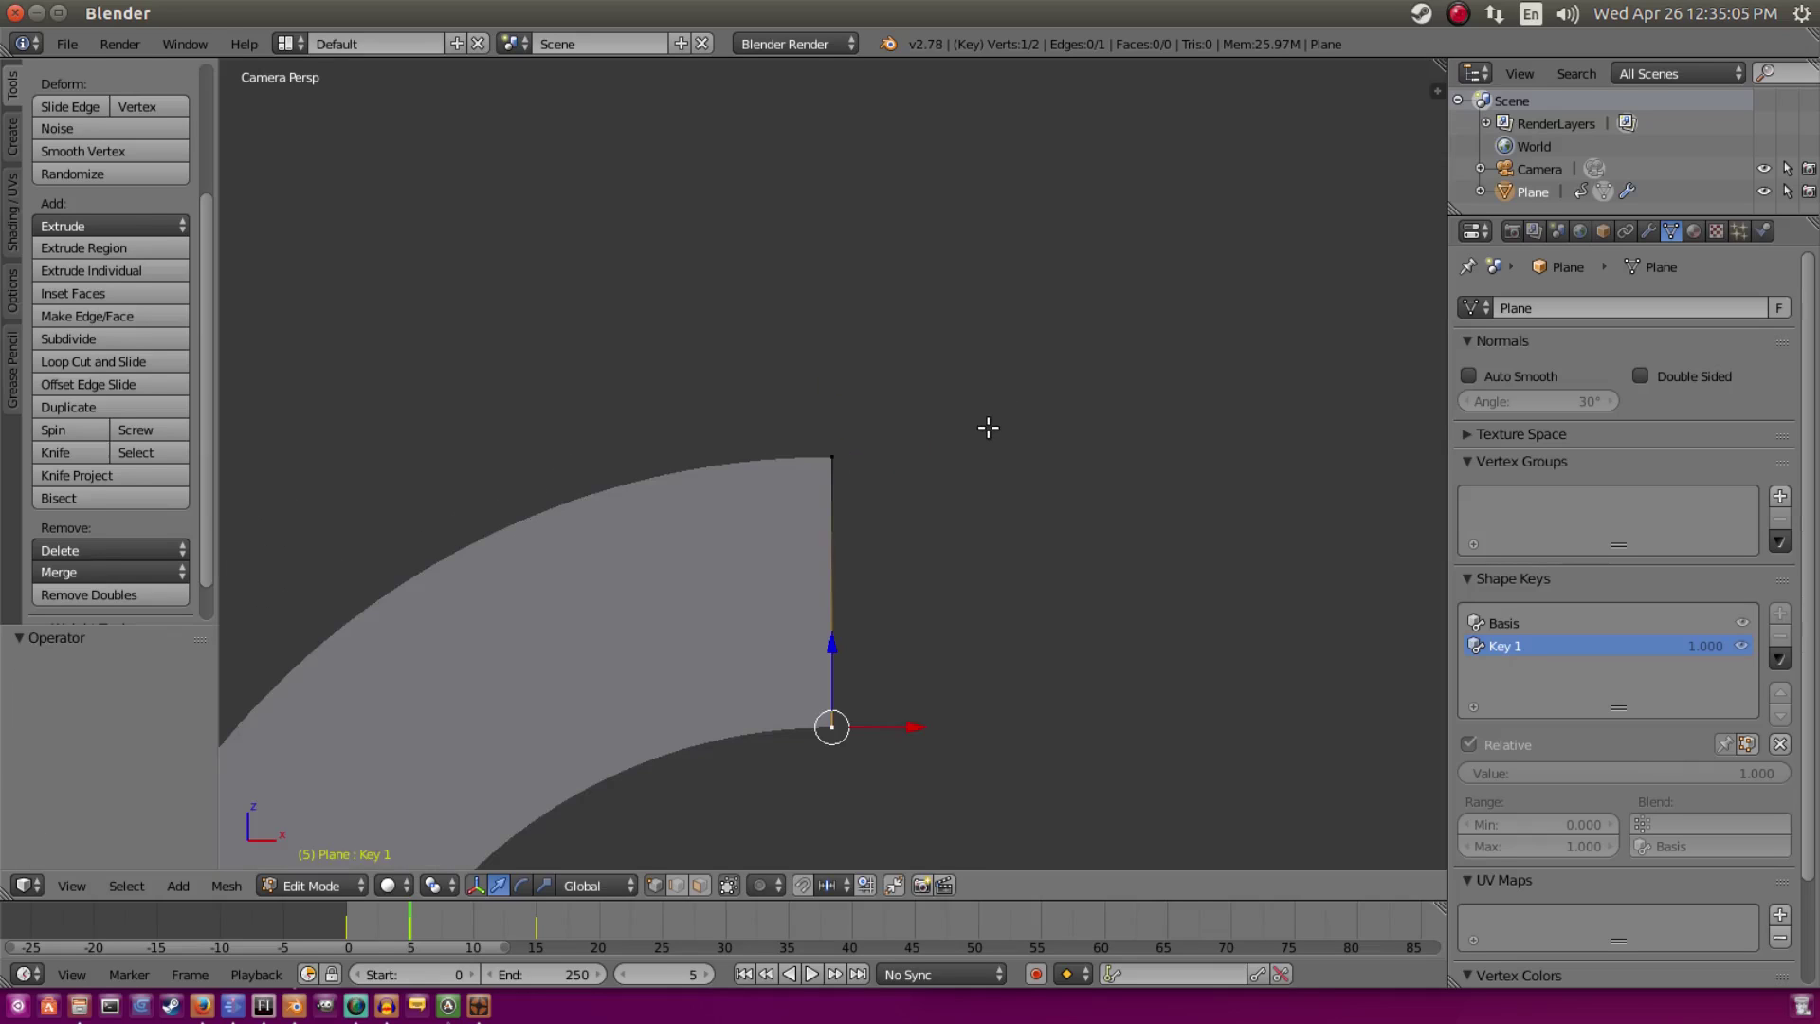
Step: Enable vertex snapping and move Key 1's inner vertex about 0.341 up along Z onto the outer vertex
{"action": "middle_click_drag", "start_coordinate": [877, 590], "coordinate": [912, 438], "text": "shift"}
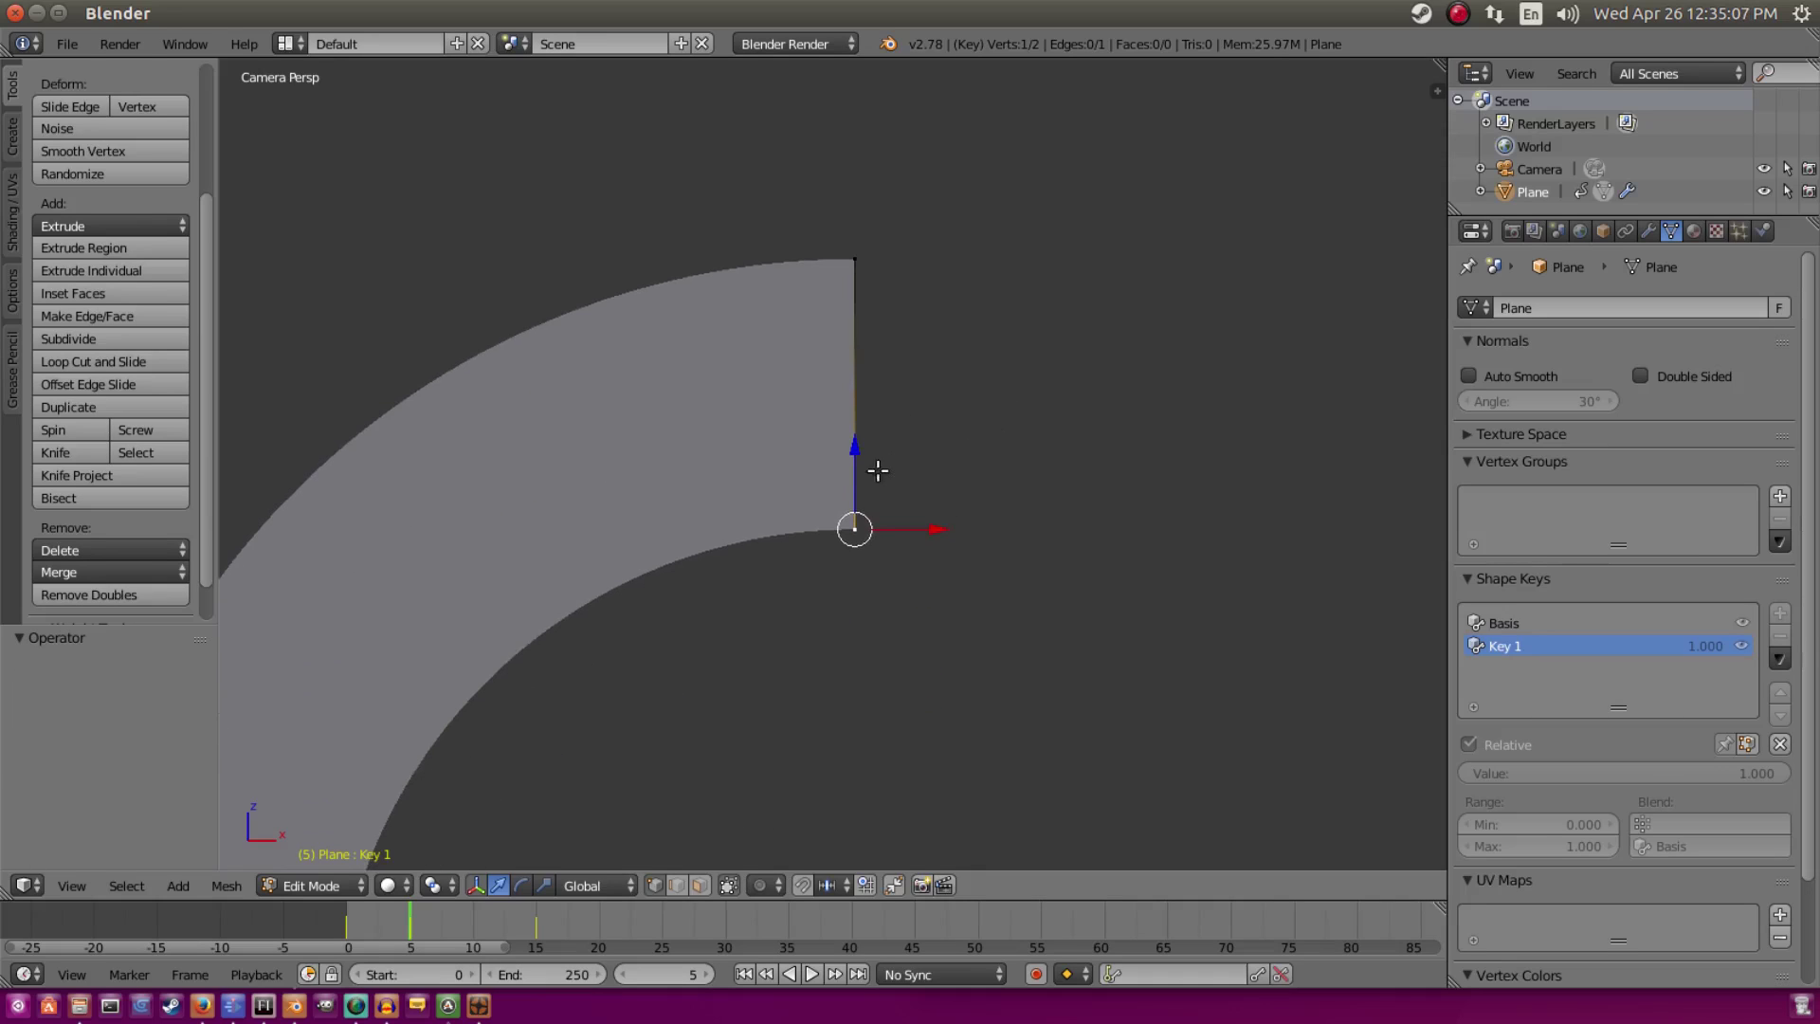
{"action": "left_click", "coordinate": [803, 884]}
{"action": "left_click", "coordinate": [825, 887]}
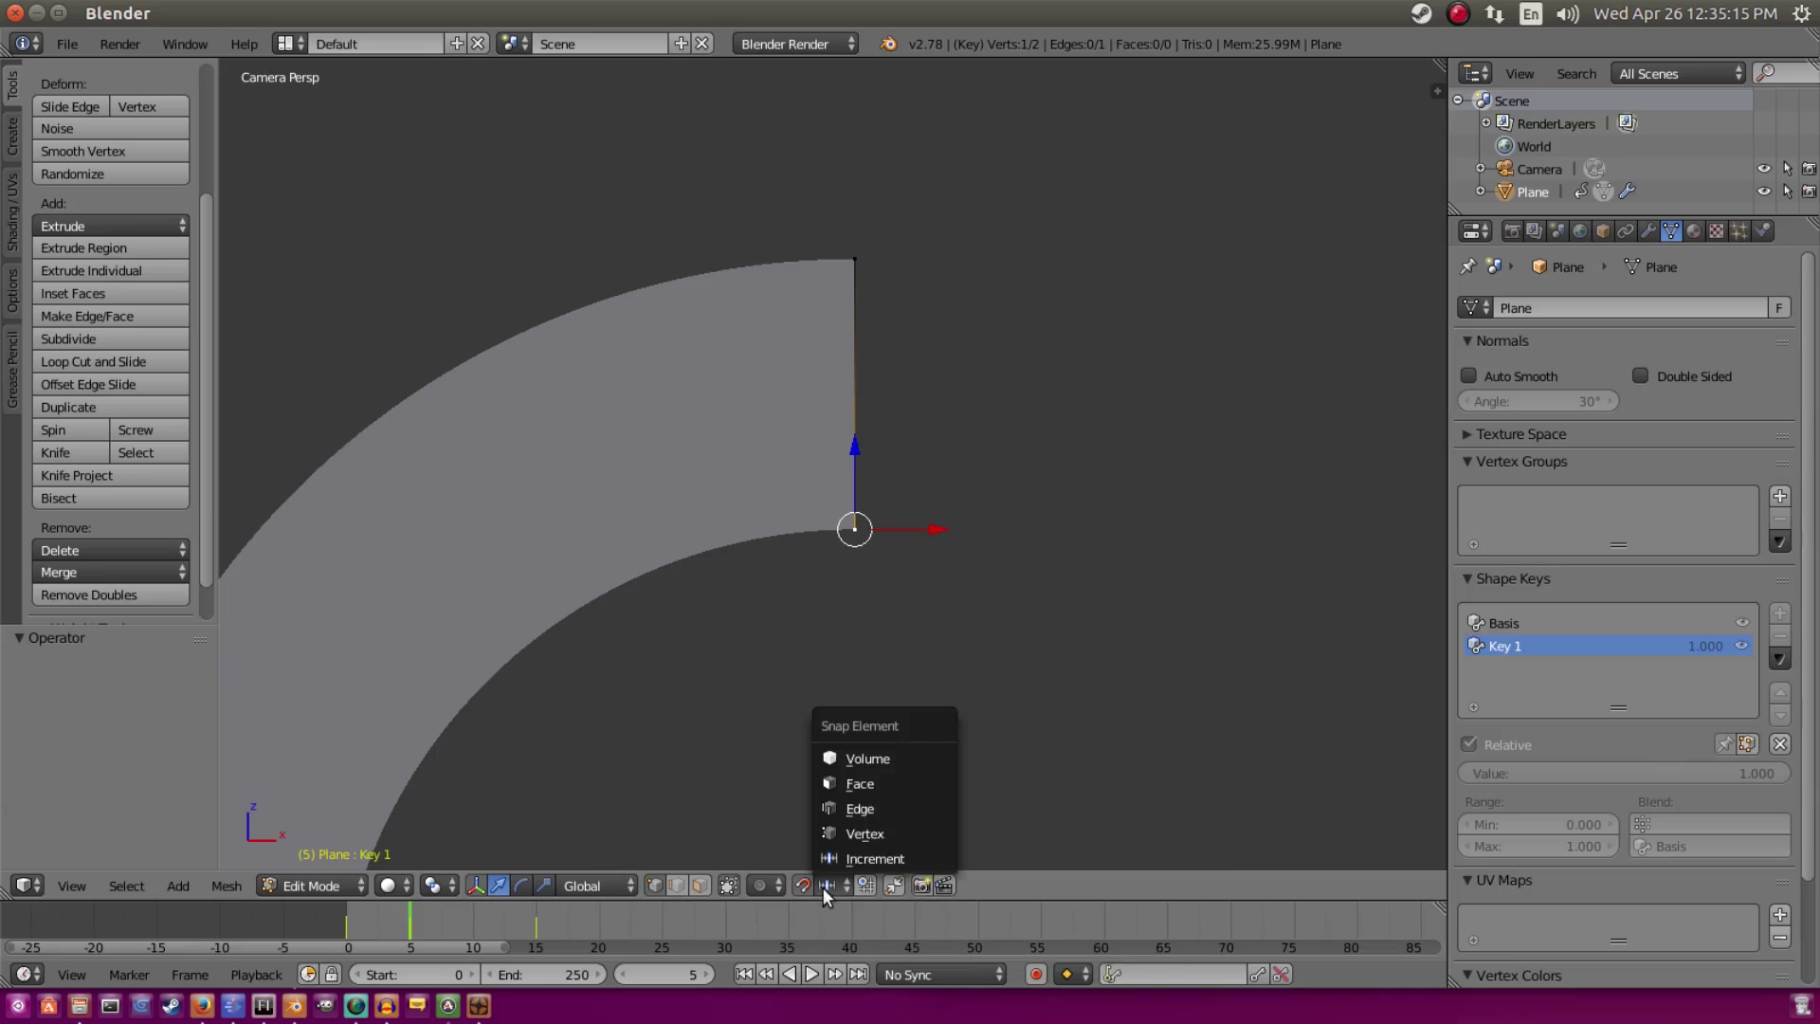
{"action": "left_click", "coordinate": [855, 831]}
{"action": "left_click_drag", "start_coordinate": [859, 457], "coordinate": [862, 265]}
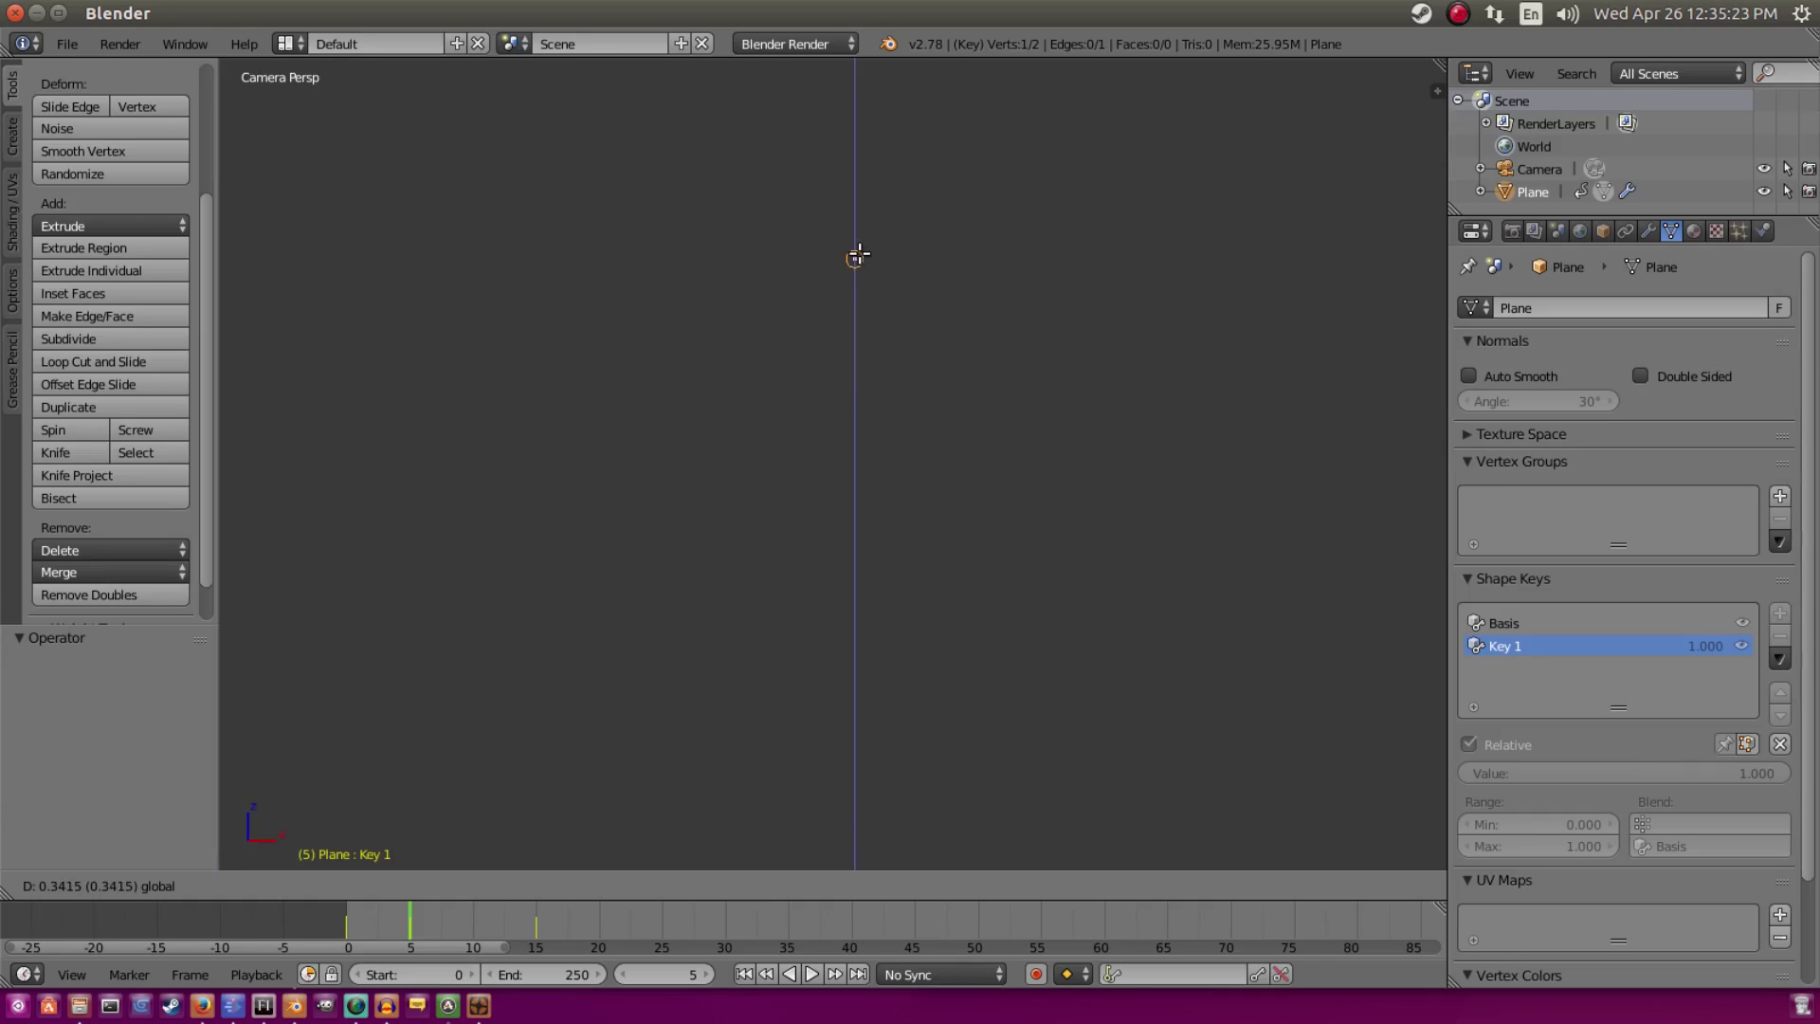
{"action": "left_click", "coordinate": [857, 254]}
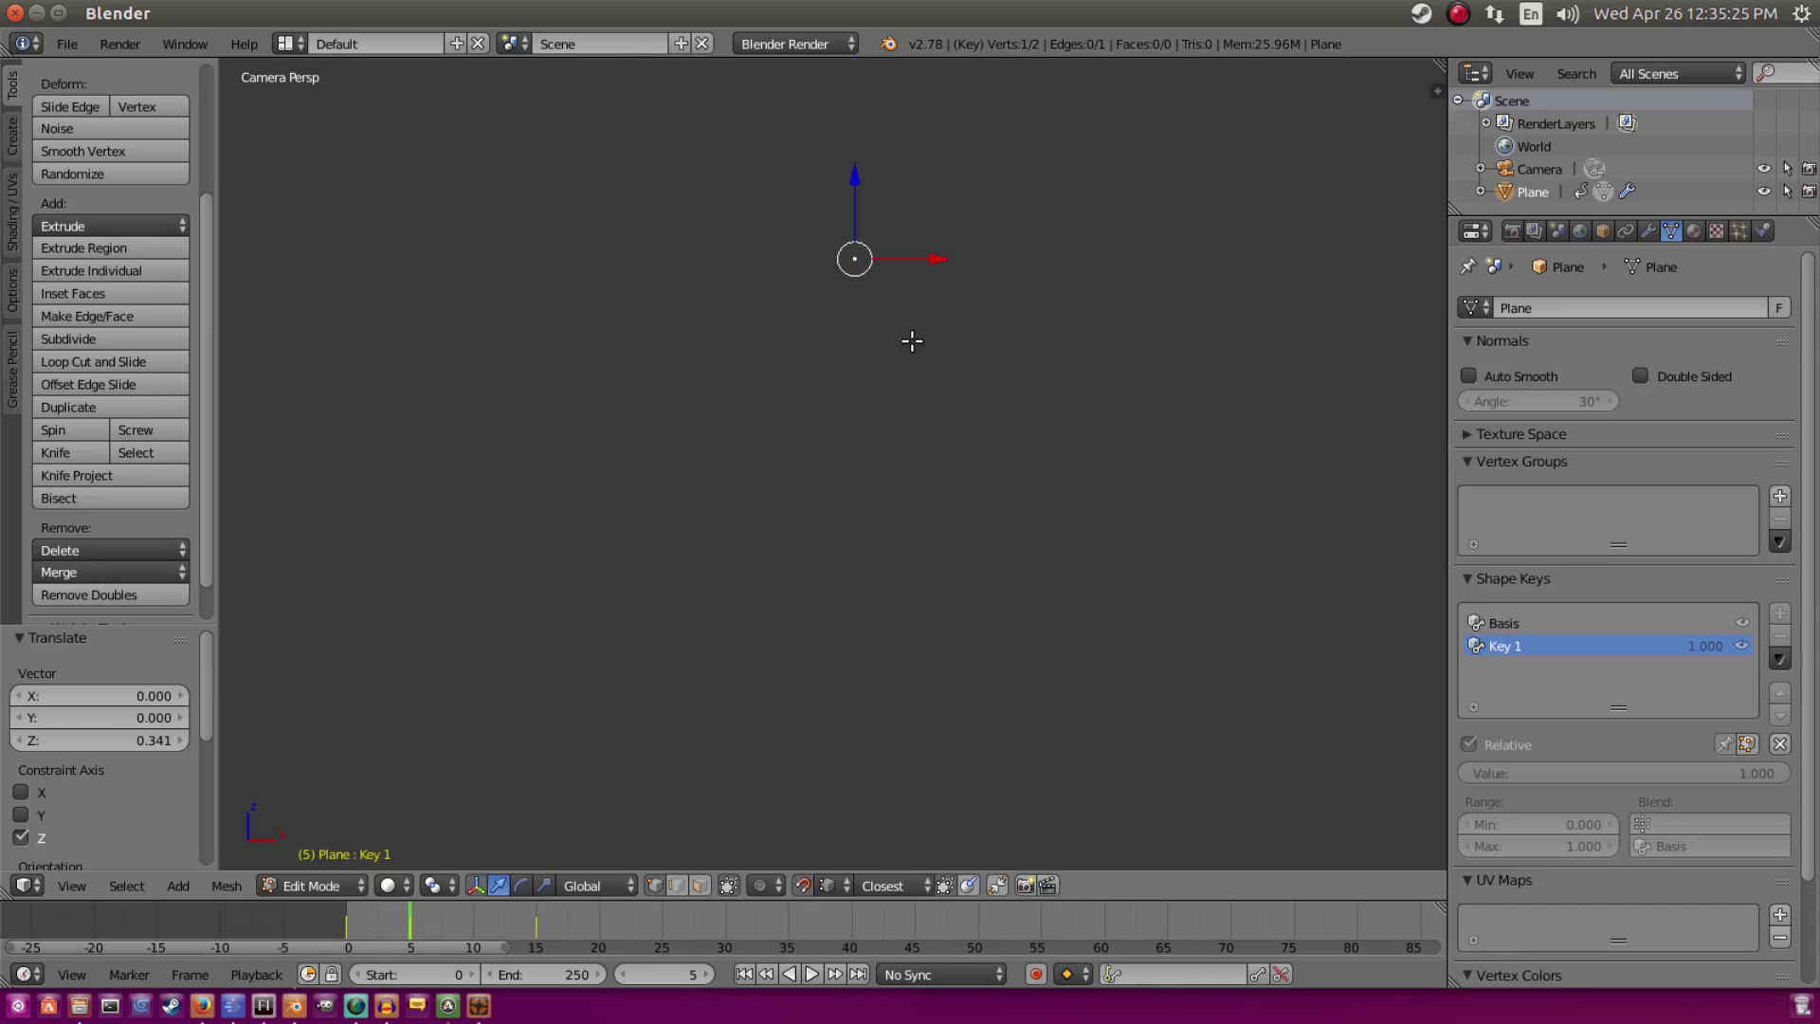
{"action": "key", "text": "Tab"}
{"action": "scroll", "coordinate": [641, 196], "scroll_direction": "up", "scroll_amount": 1}
{"action": "scroll", "coordinate": [675, 336], "scroll_direction": "down", "scroll_amount": 11}
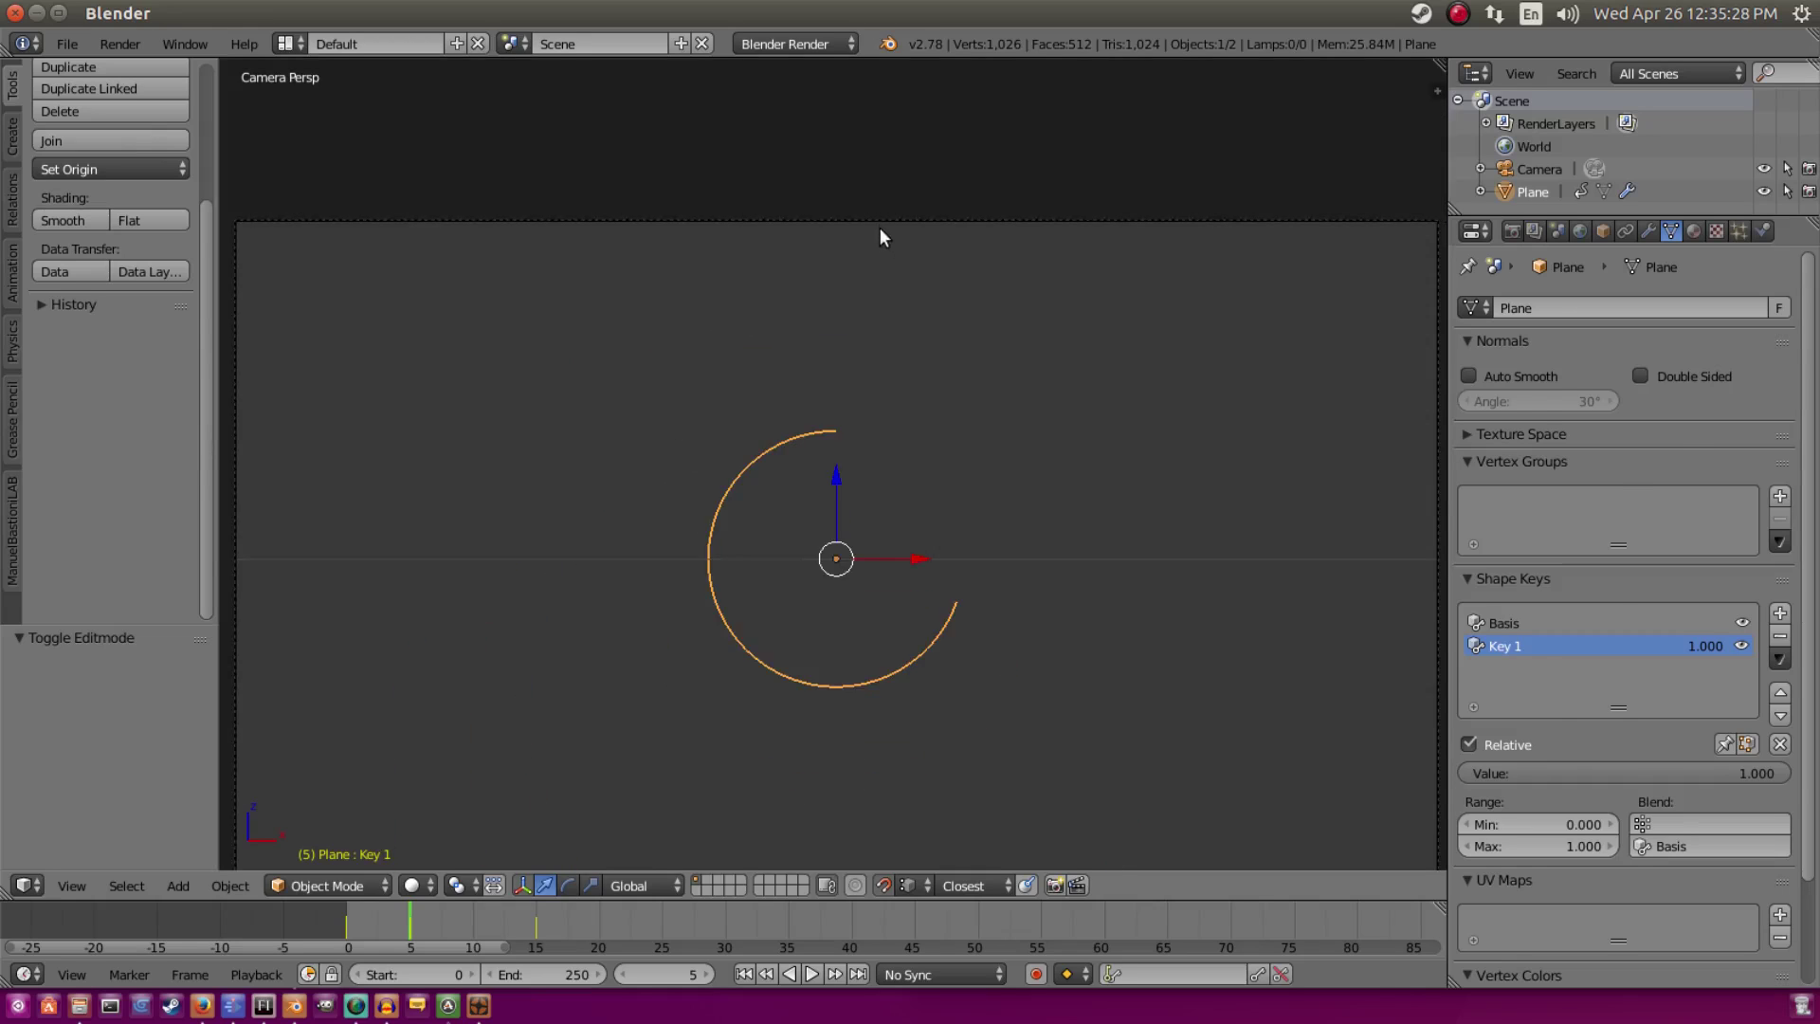
{"action": "right_click", "coordinate": [880, 235]}
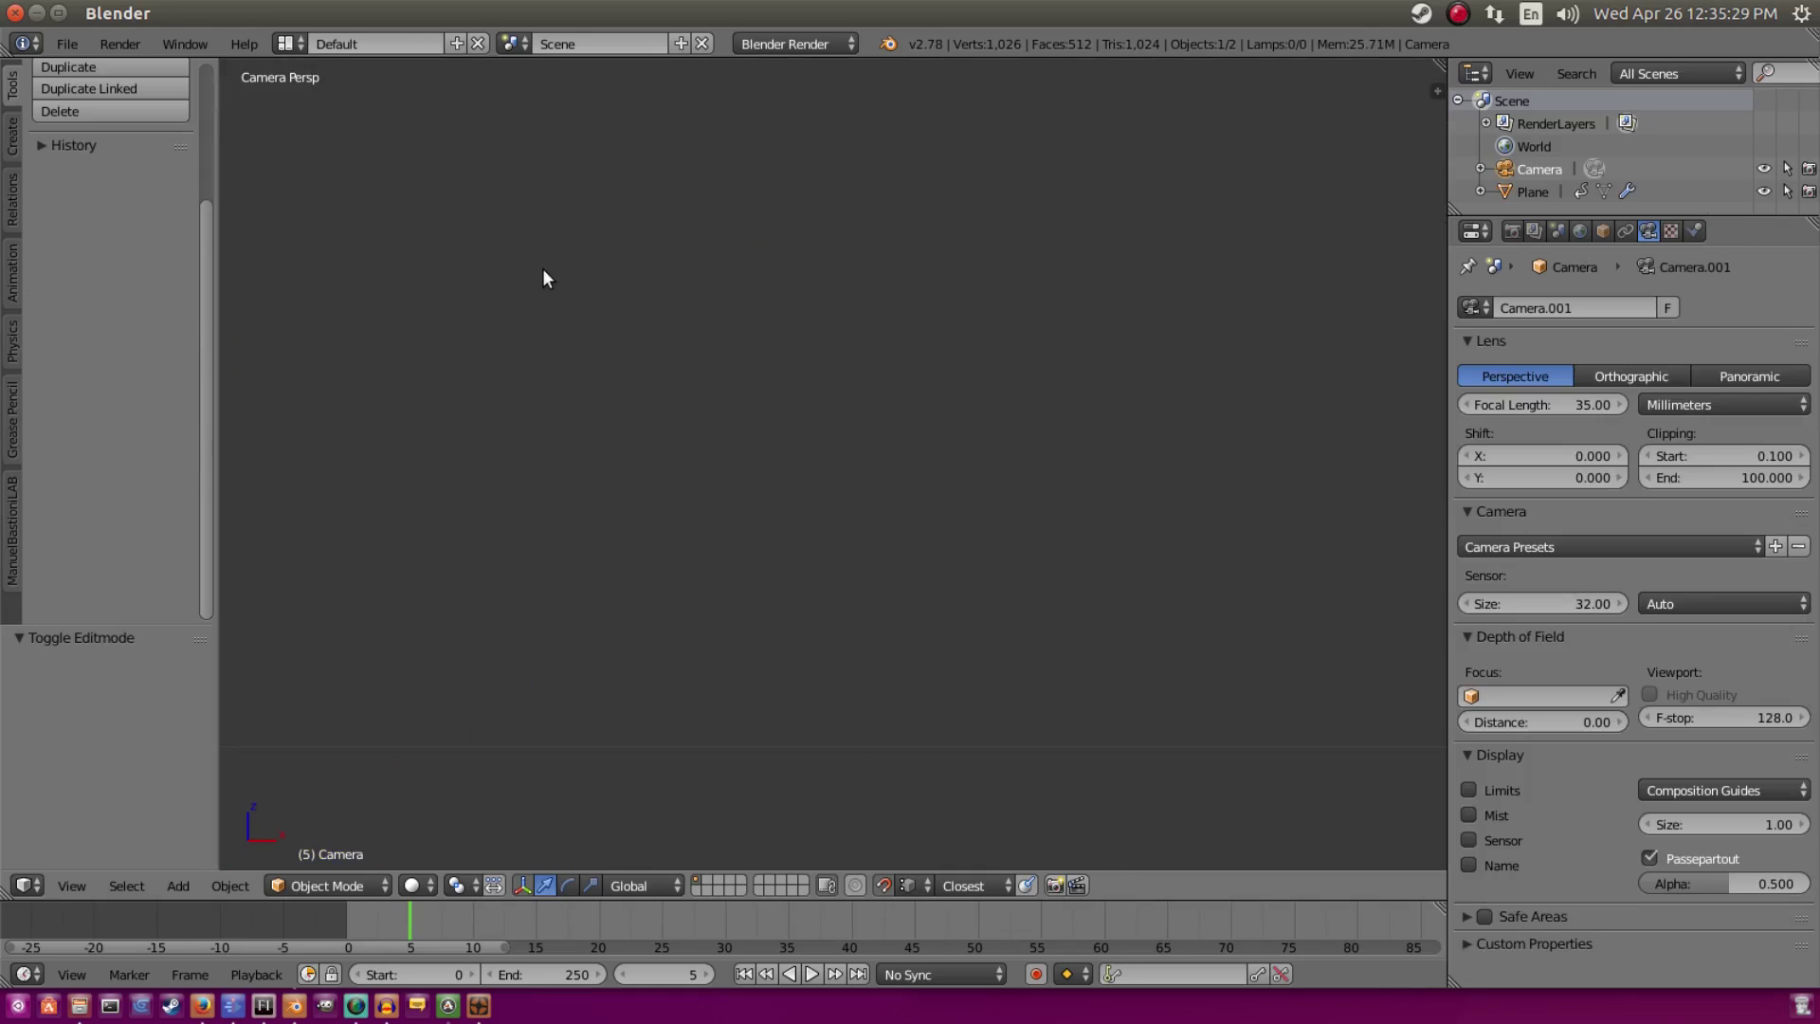
Step: Render the current frame to check the collapsed ring, and return to the 3D view
{"action": "left_click", "coordinate": [131, 45]}
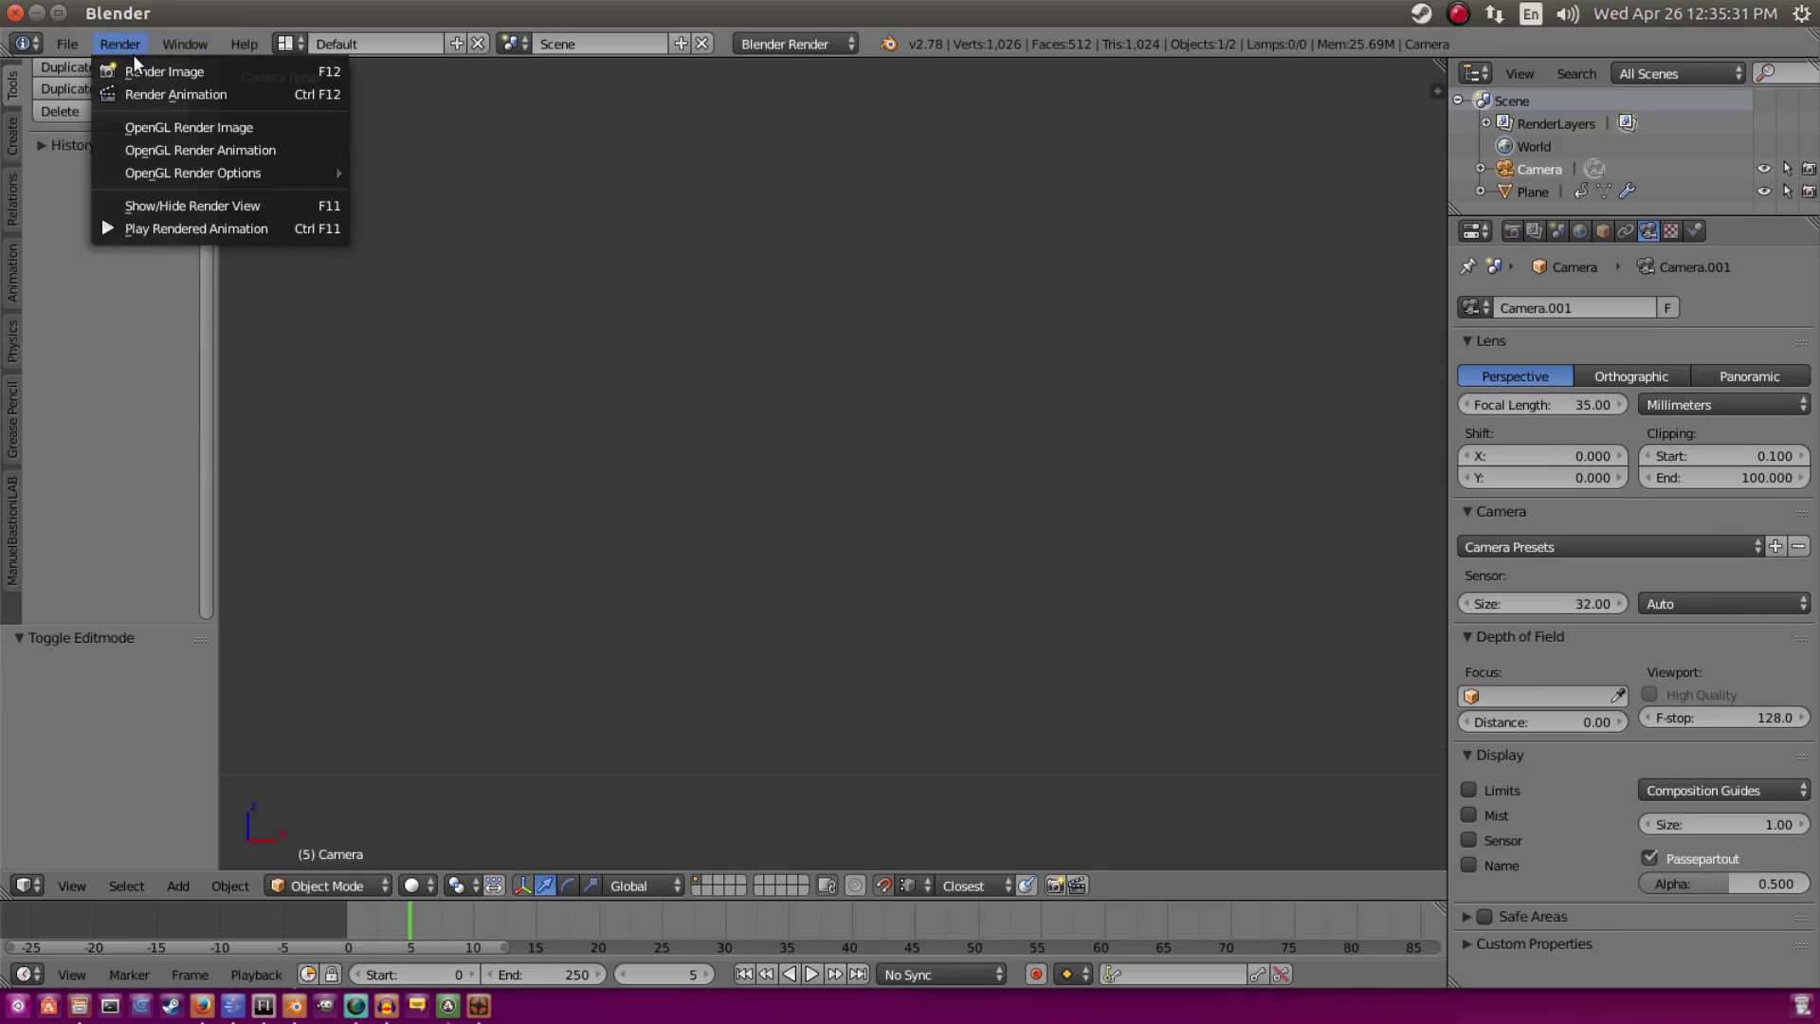
{"action": "left_click", "coordinate": [133, 68]}
{"action": "scroll", "coordinate": [895, 365], "scroll_direction": "down", "scroll_amount": 4}
{"action": "scroll", "coordinate": [593, 335], "scroll_direction": "up", "scroll_amount": 3}
{"action": "mouse_move", "coordinate": [612, 331]}
{"action": "middle_mouse_down"}
{"action": "mouse_move", "coordinate": [637, 331]}
{"action": "mouse_move", "coordinate": [611, 332]}
{"action": "middle_mouse_up"}
{"action": "key", "text": "Escape"}
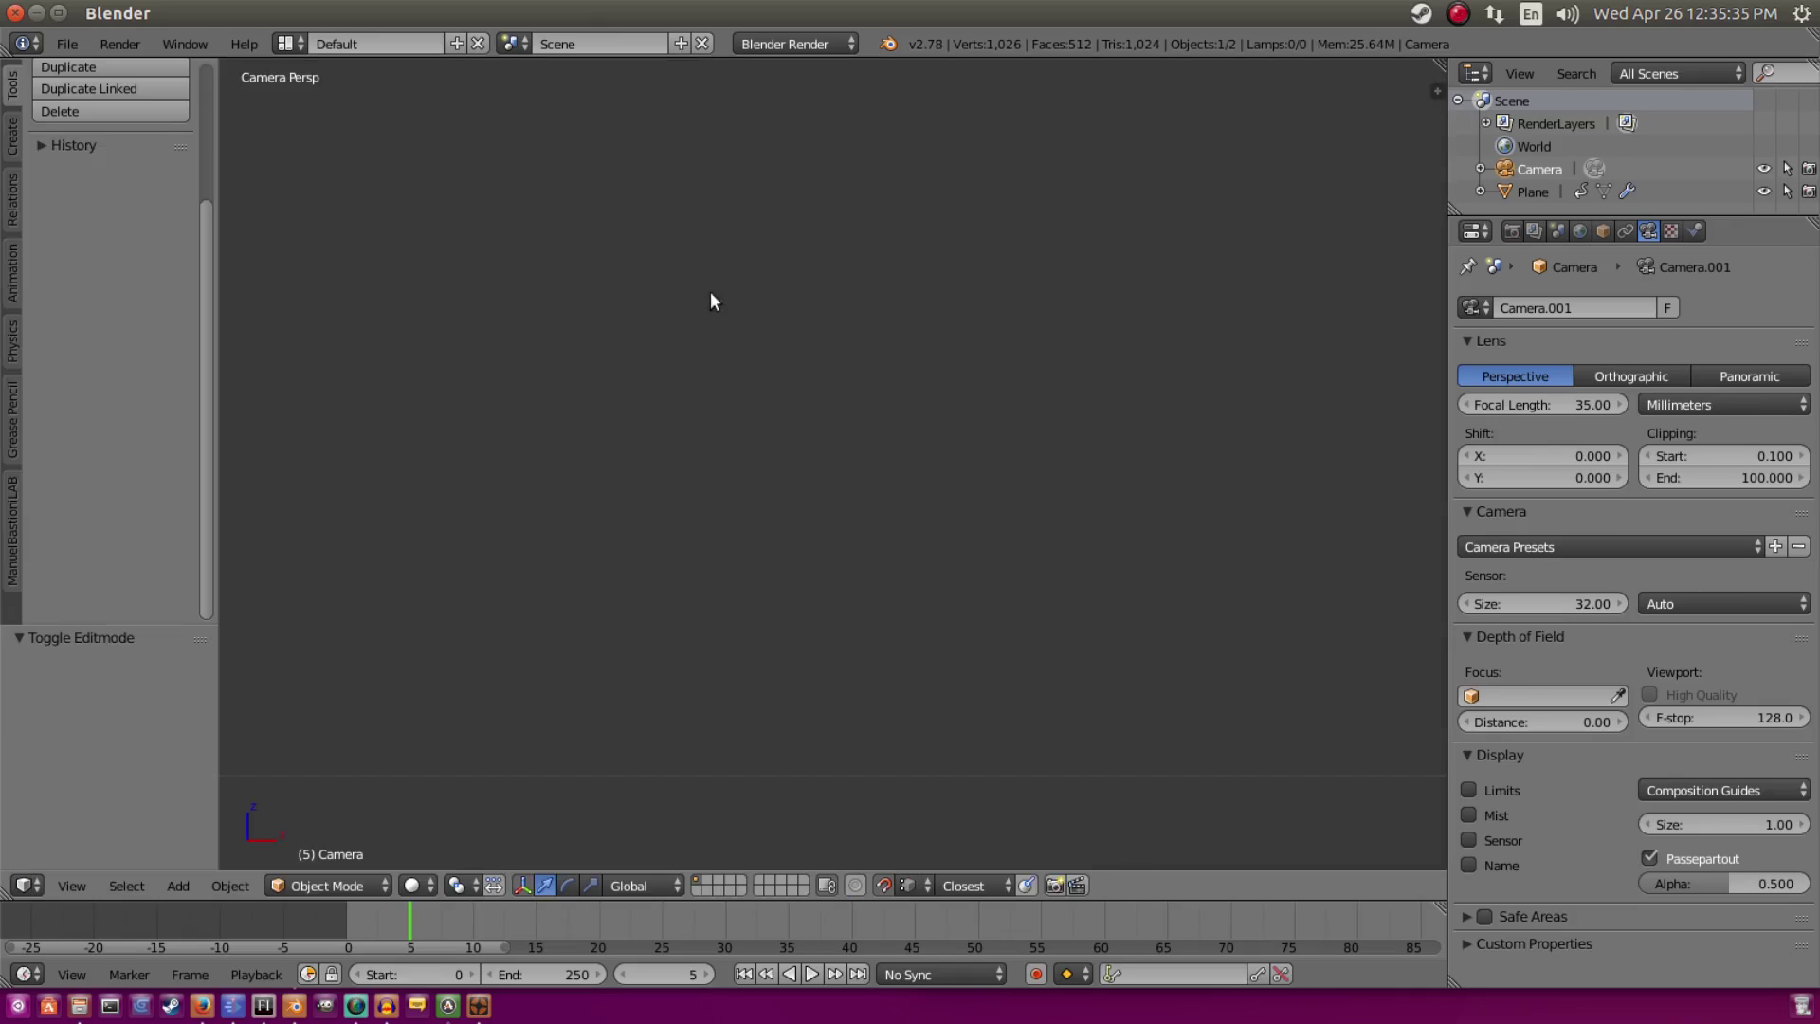
Step: Try to box-select the collapsed ring in the perspective view
{"action": "scroll", "coordinate": [914, 343], "scroll_direction": "down", "scroll_amount": 1}
{"action": "middle_click_drag", "start_coordinate": [914, 344], "coordinate": [866, 379]}
{"action": "key", "text": "b"}
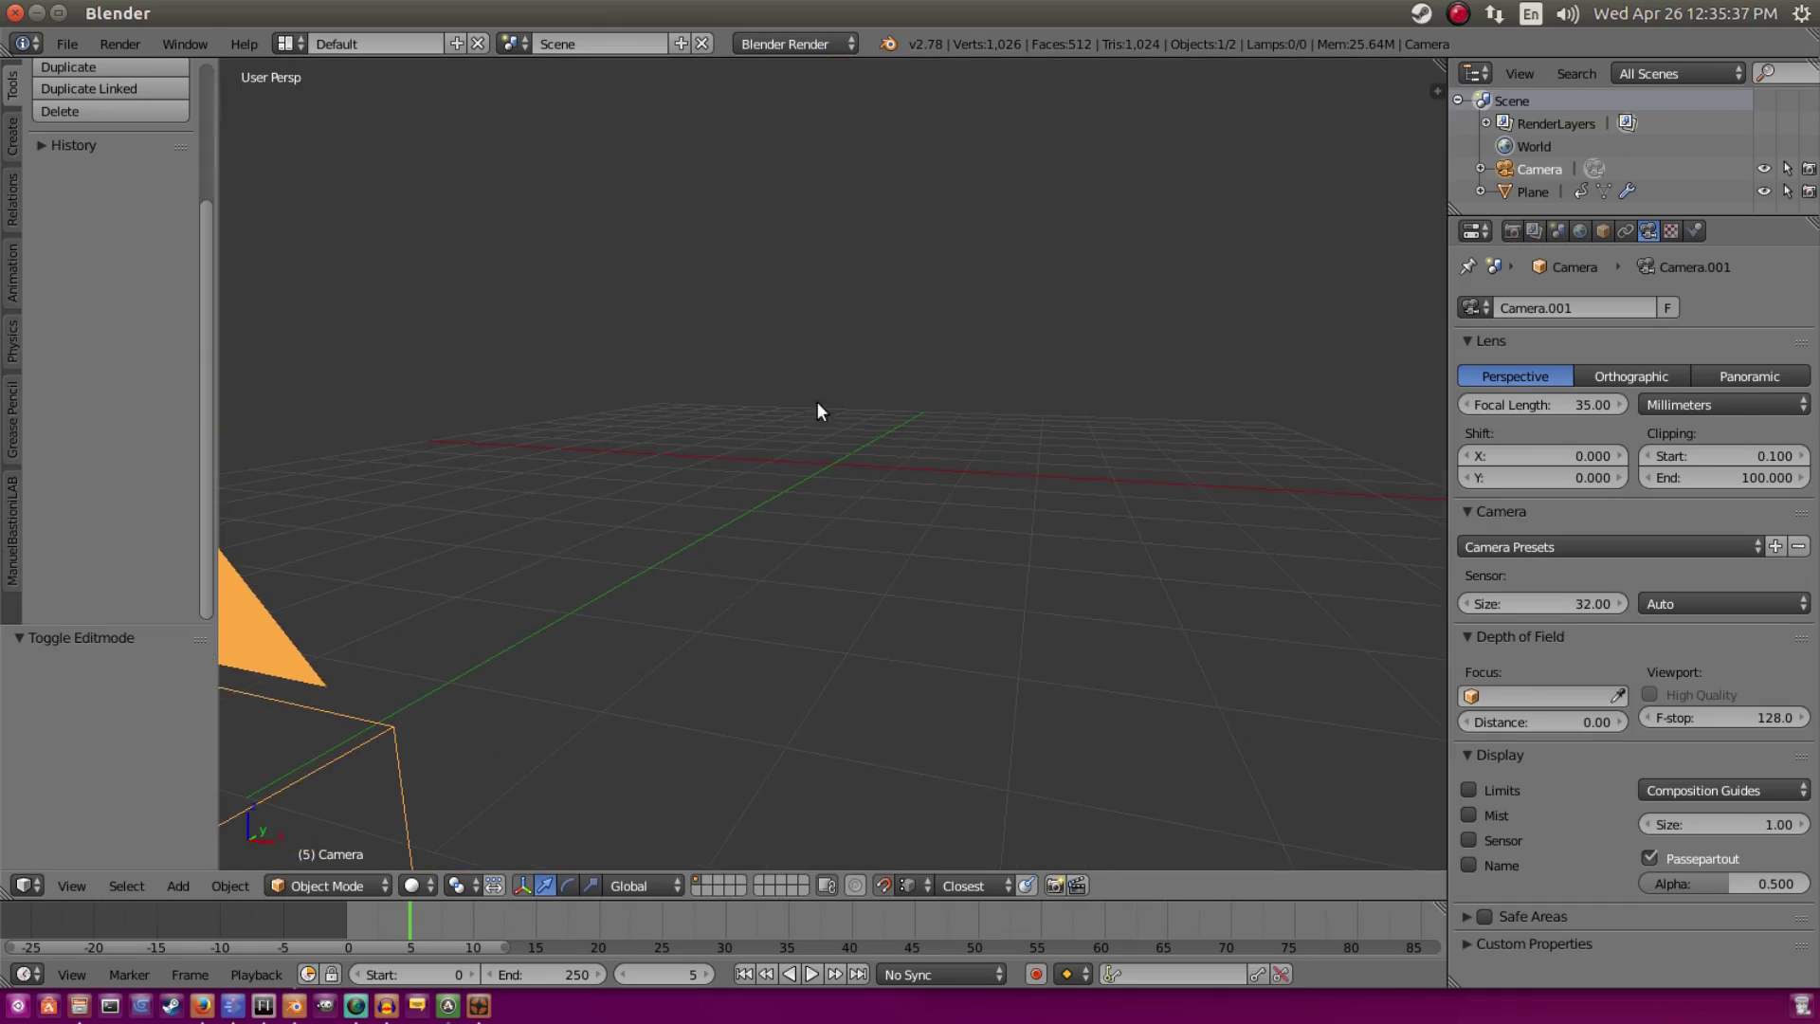
{"action": "left_click_drag", "start_coordinate": [703, 262], "coordinate": [1147, 686]}
{"action": "key", "text": "b"}
{"action": "key", "text": "b"}
{"action": "left_click_drag", "start_coordinate": [578, 224], "coordinate": [1029, 694]}
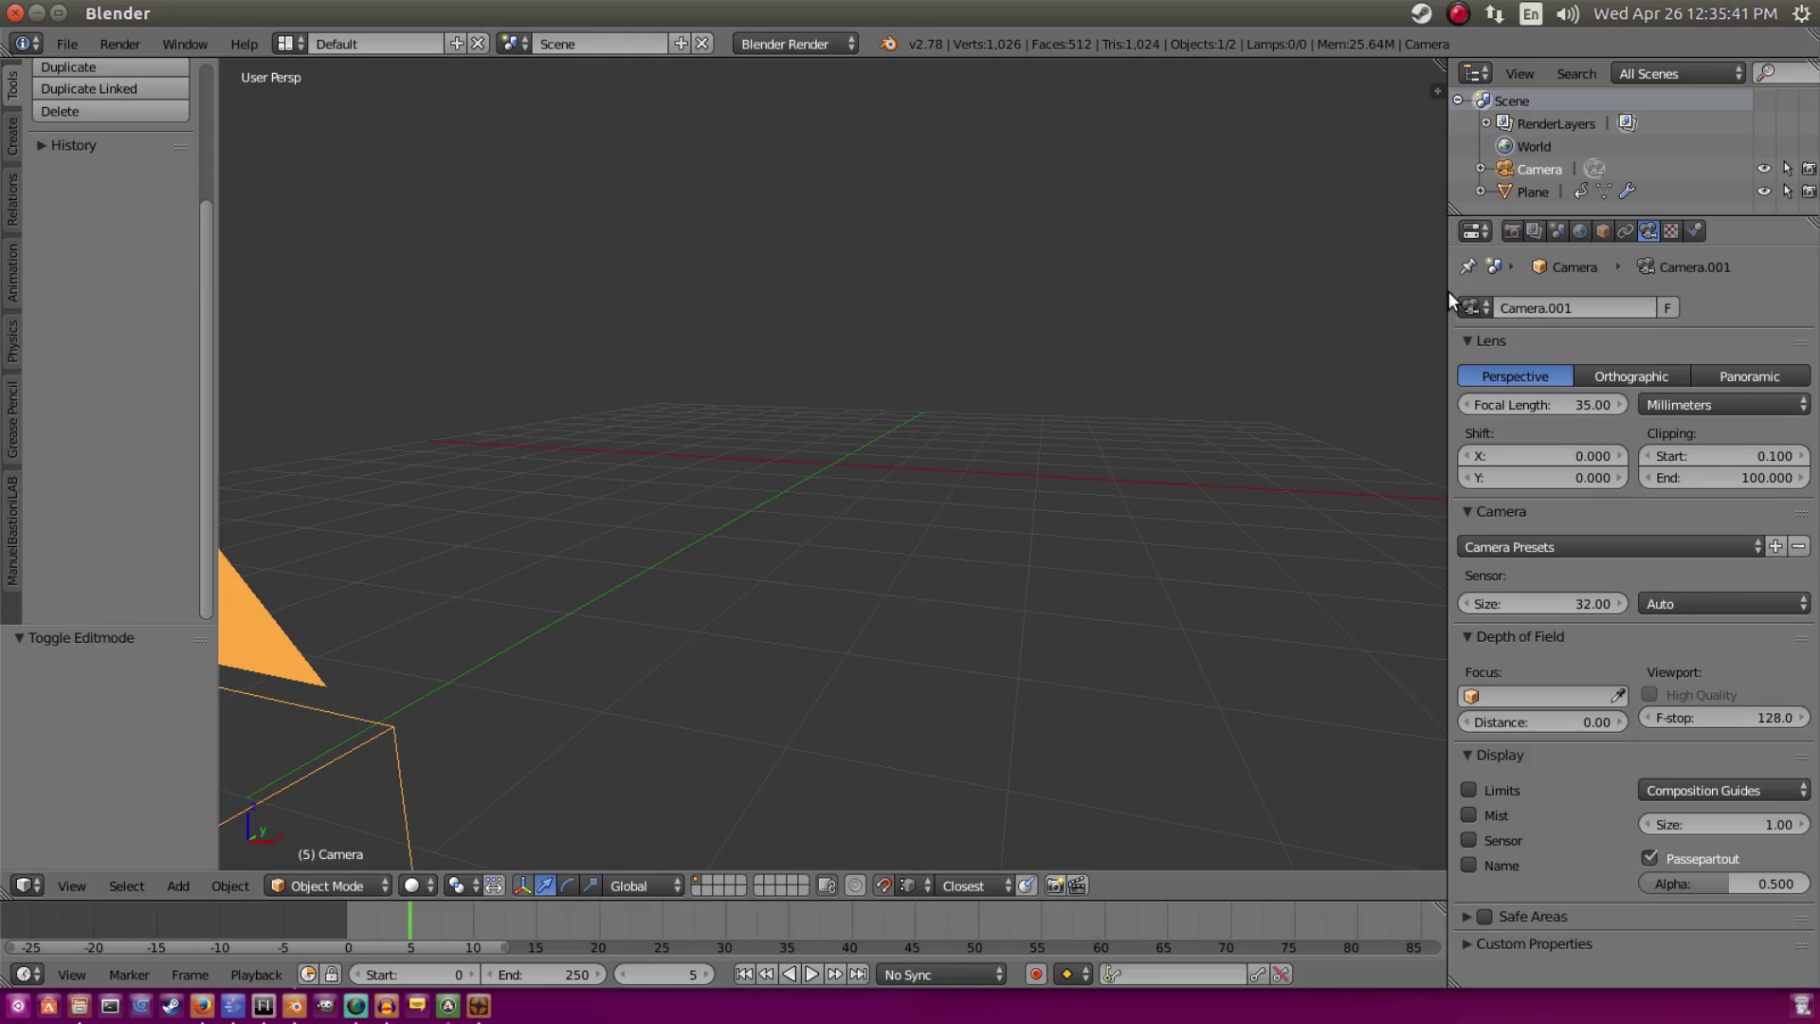
Step: Select the Plane object and keyframe shape key Key 1's value of 1.000 at frame 0
{"action": "left_click_drag", "start_coordinate": [1447, 289], "coordinate": [1425, 287]}
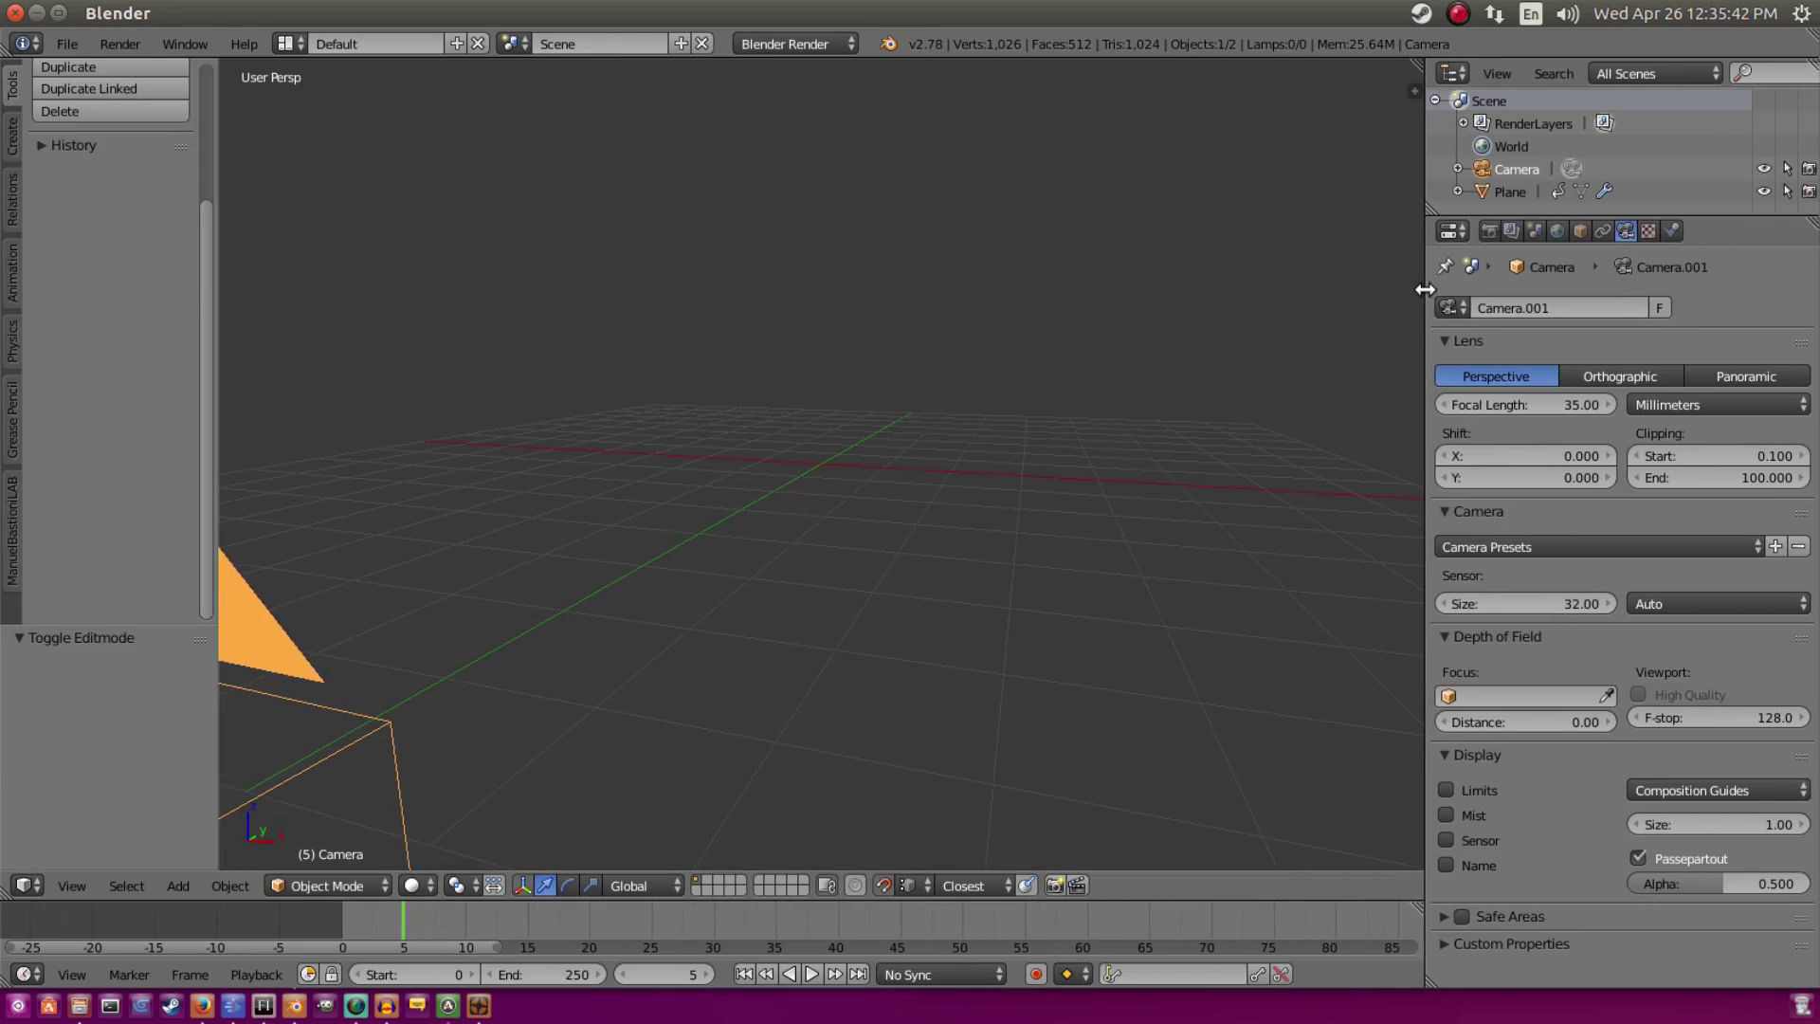
{"action": "left_click", "coordinate": [1507, 187]}
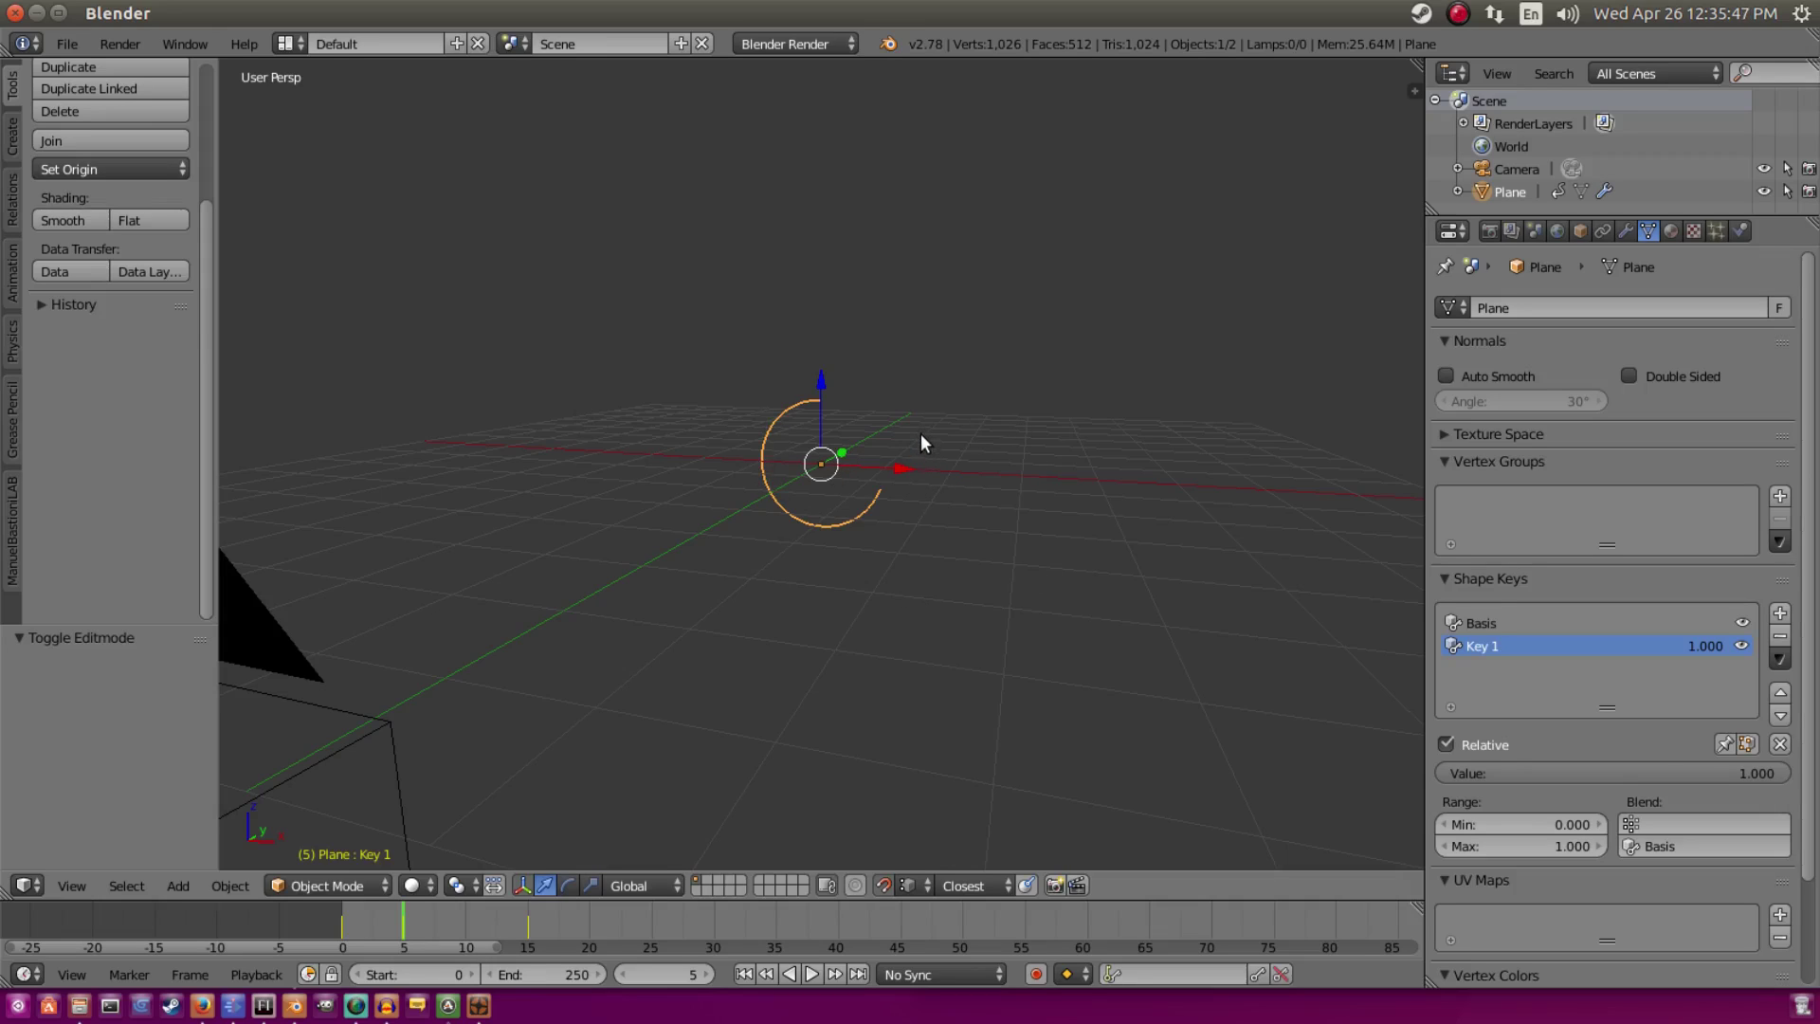
{"action": "key", "text": "KP_0"}
{"action": "scroll", "coordinate": [815, 474], "scroll_direction": "up", "scroll_amount": 3}
{"action": "middle_click_drag", "start_coordinate": [826, 515], "coordinate": [833, 404], "text": "shift"}
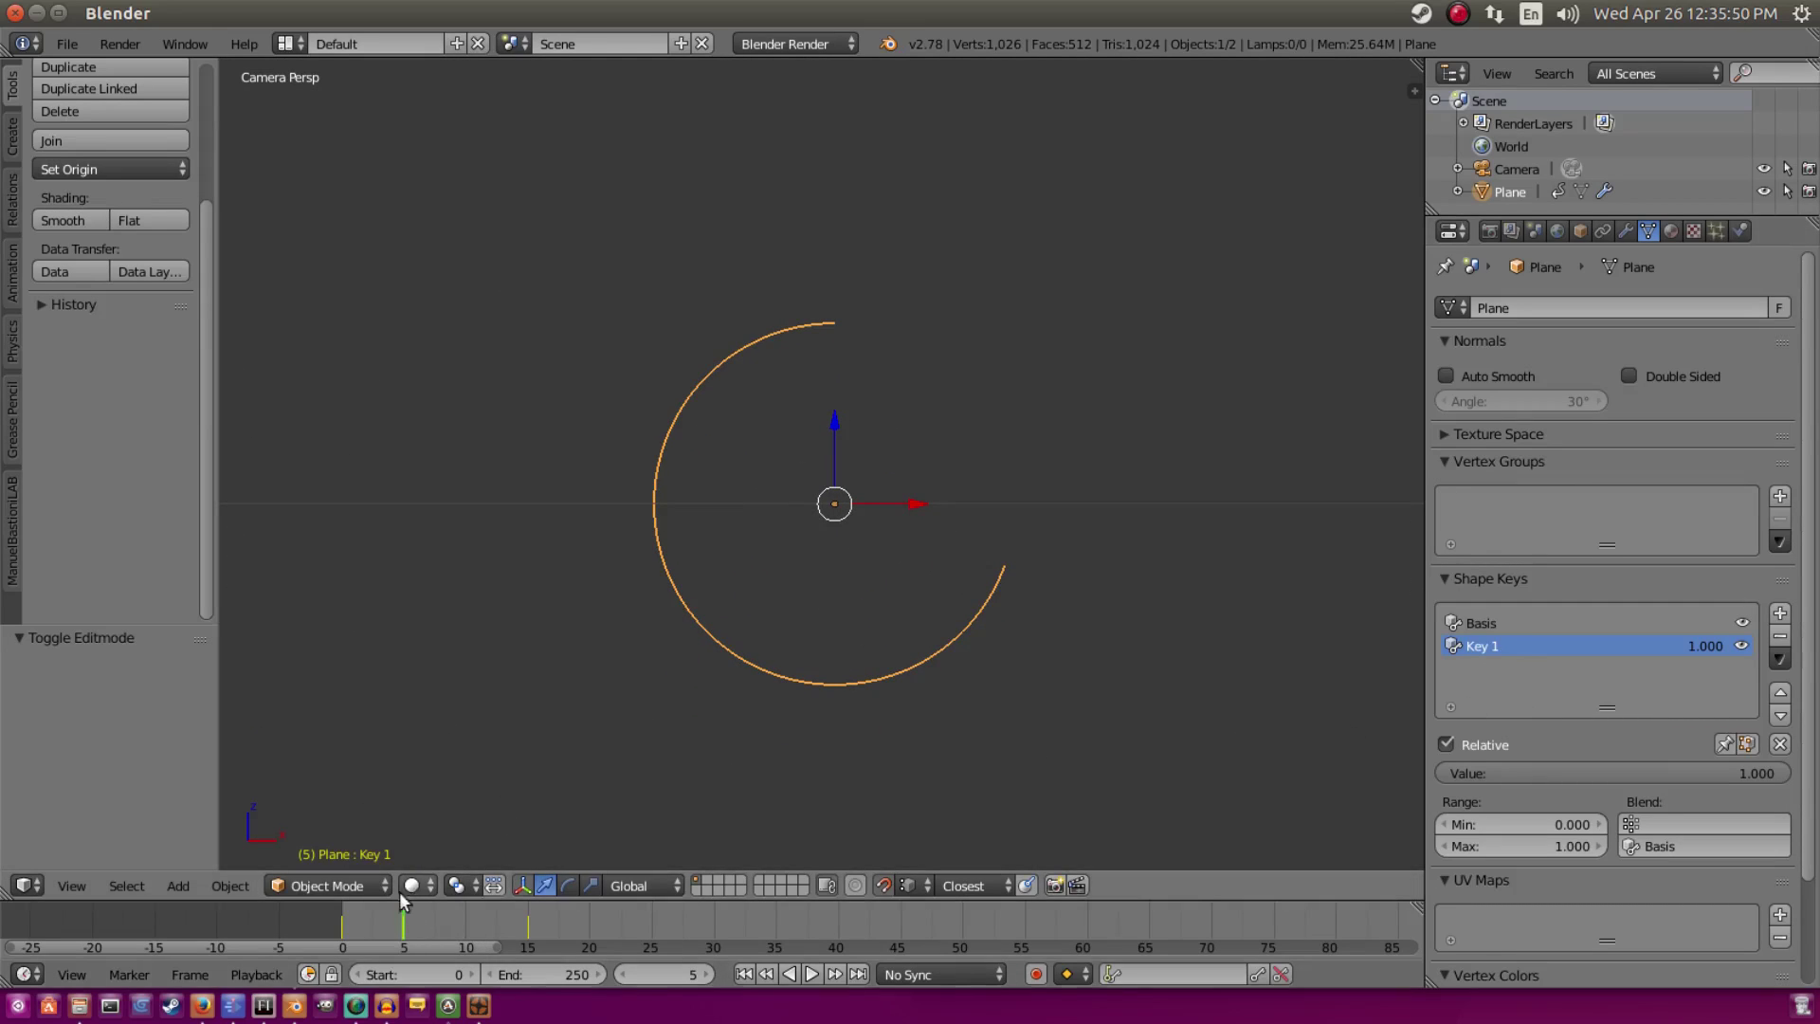
{"action": "key", "text": "shift+Left"}
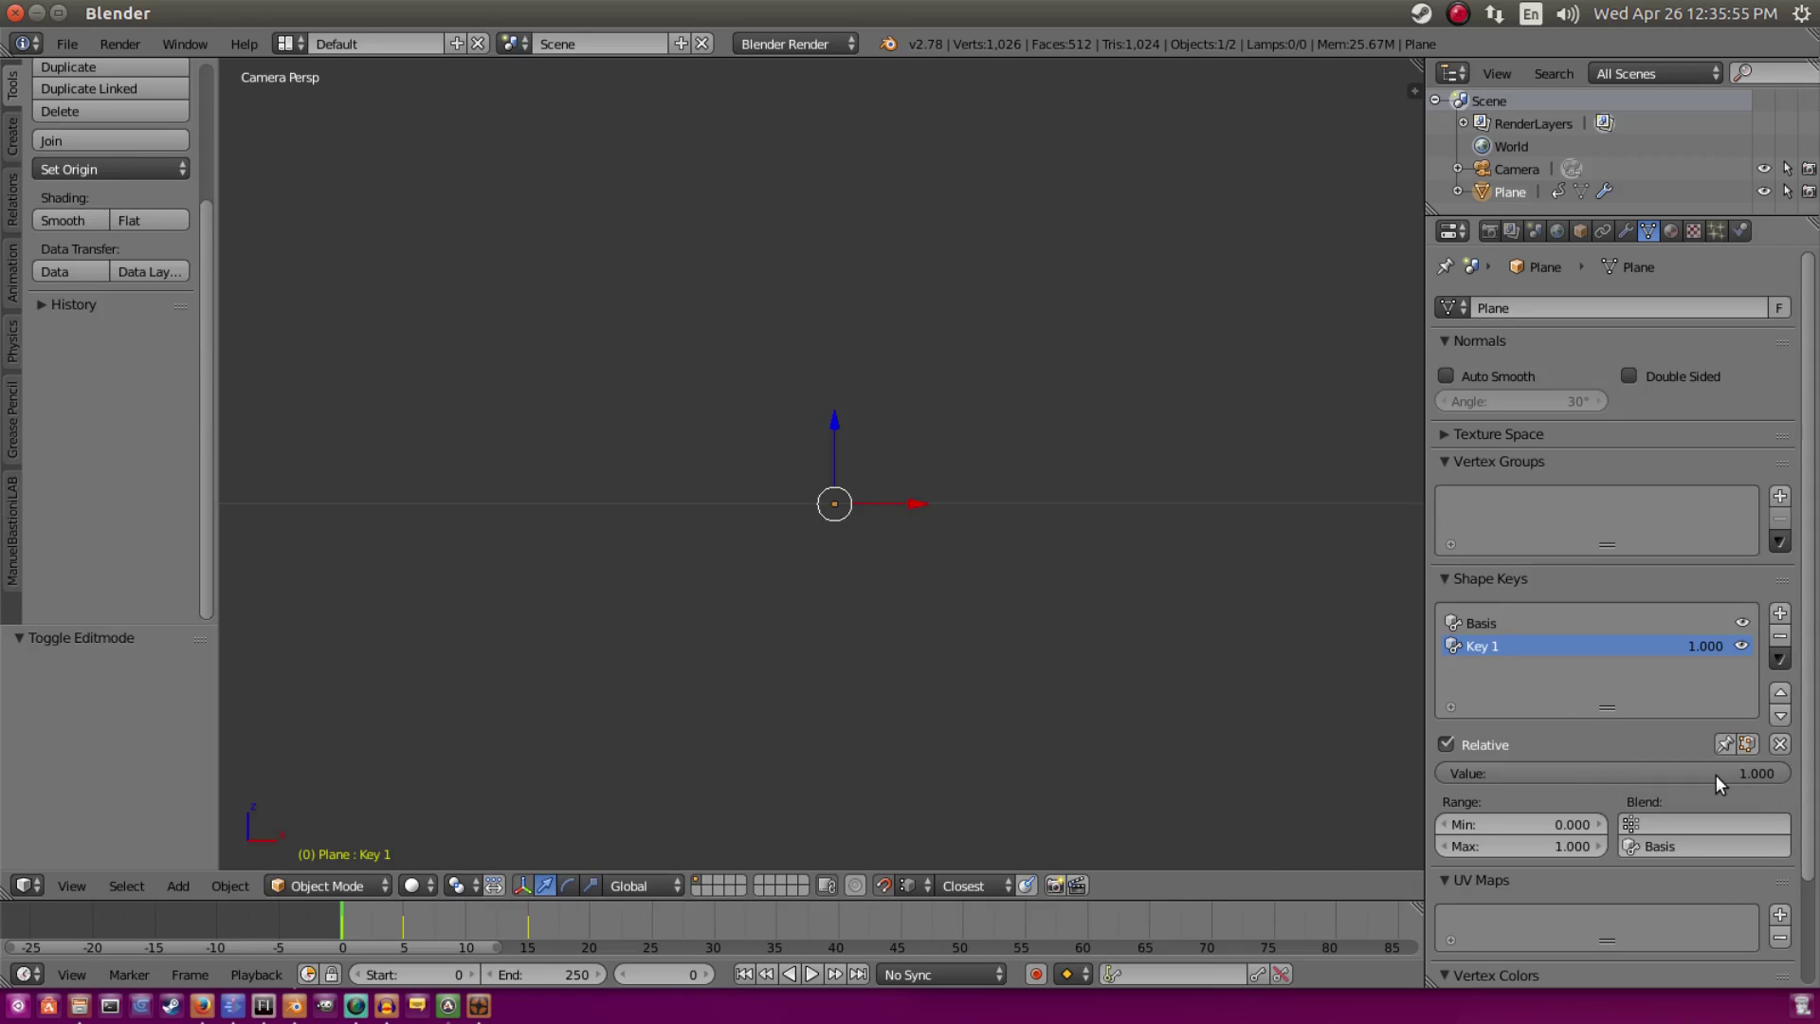
{"action": "key", "text": "i"}
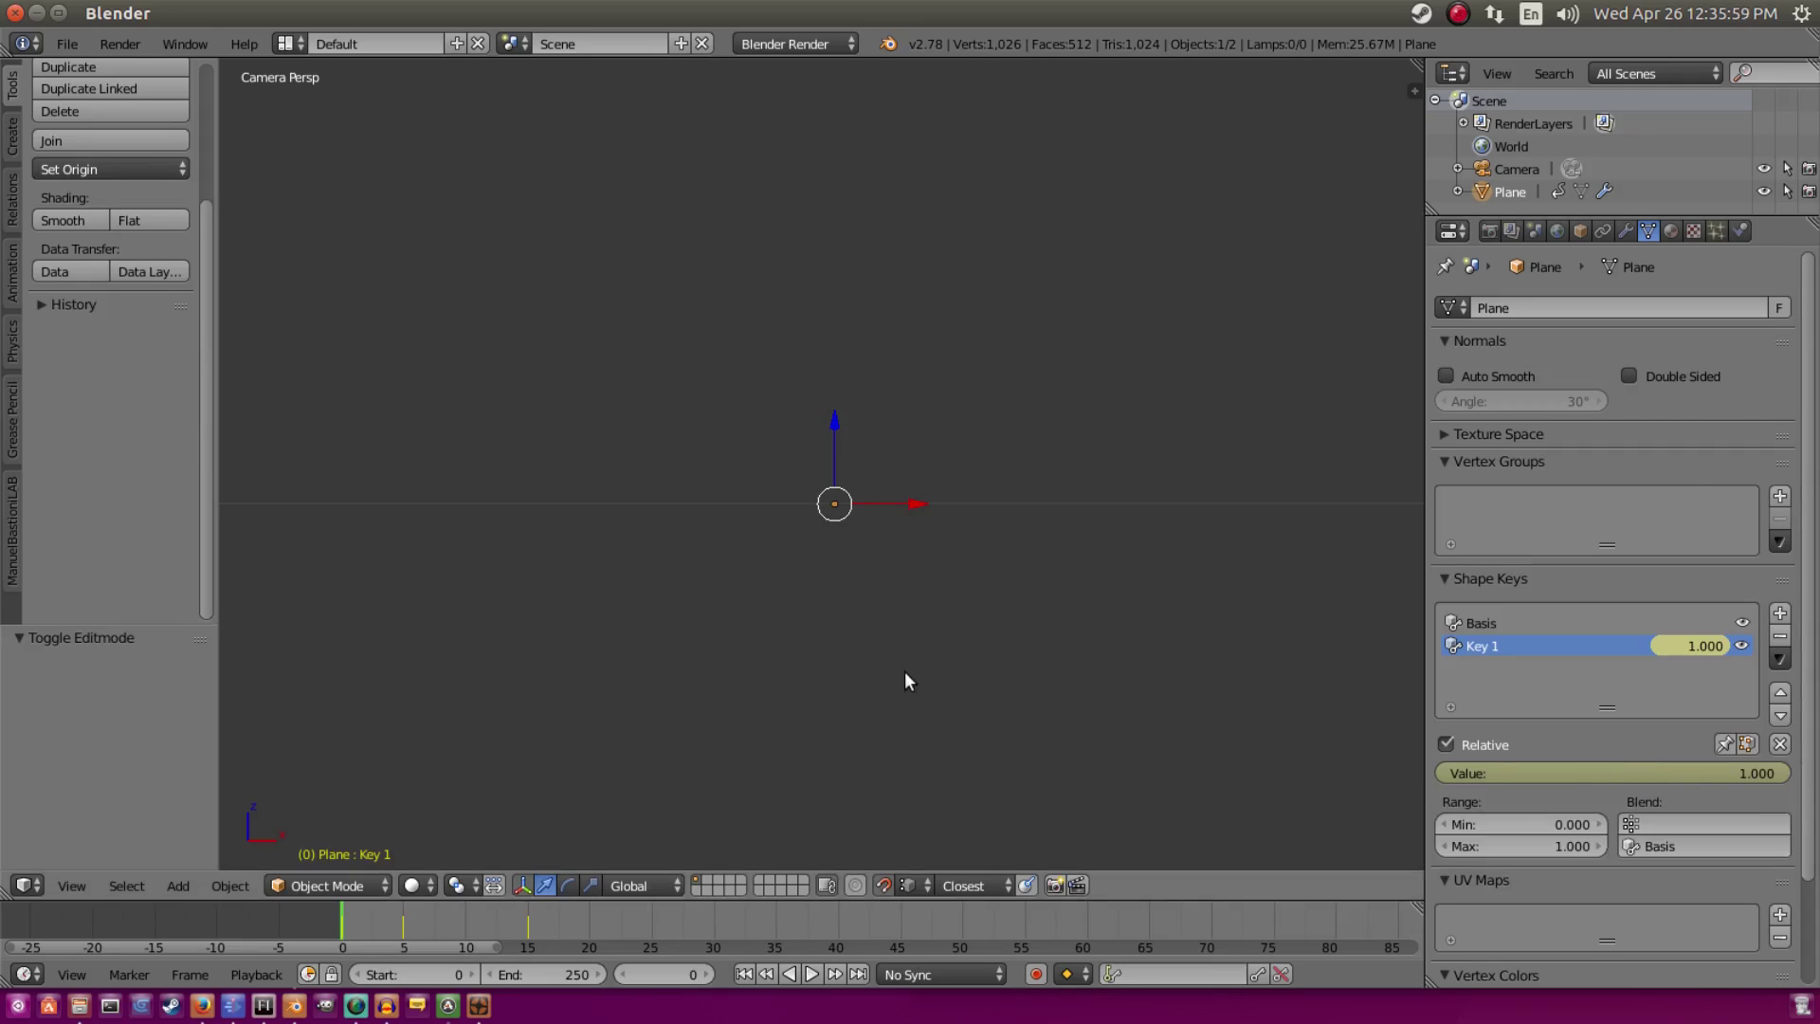
Step: Set shape key Key 1's value to 0.400 at frame 5 and keyframe it
{"action": "key", "text": "Right"}
{"action": "key", "text": "Right"}
{"action": "key", "text": "Right"}
{"action": "key", "text": "Right"}
{"action": "key", "text": "Right"}
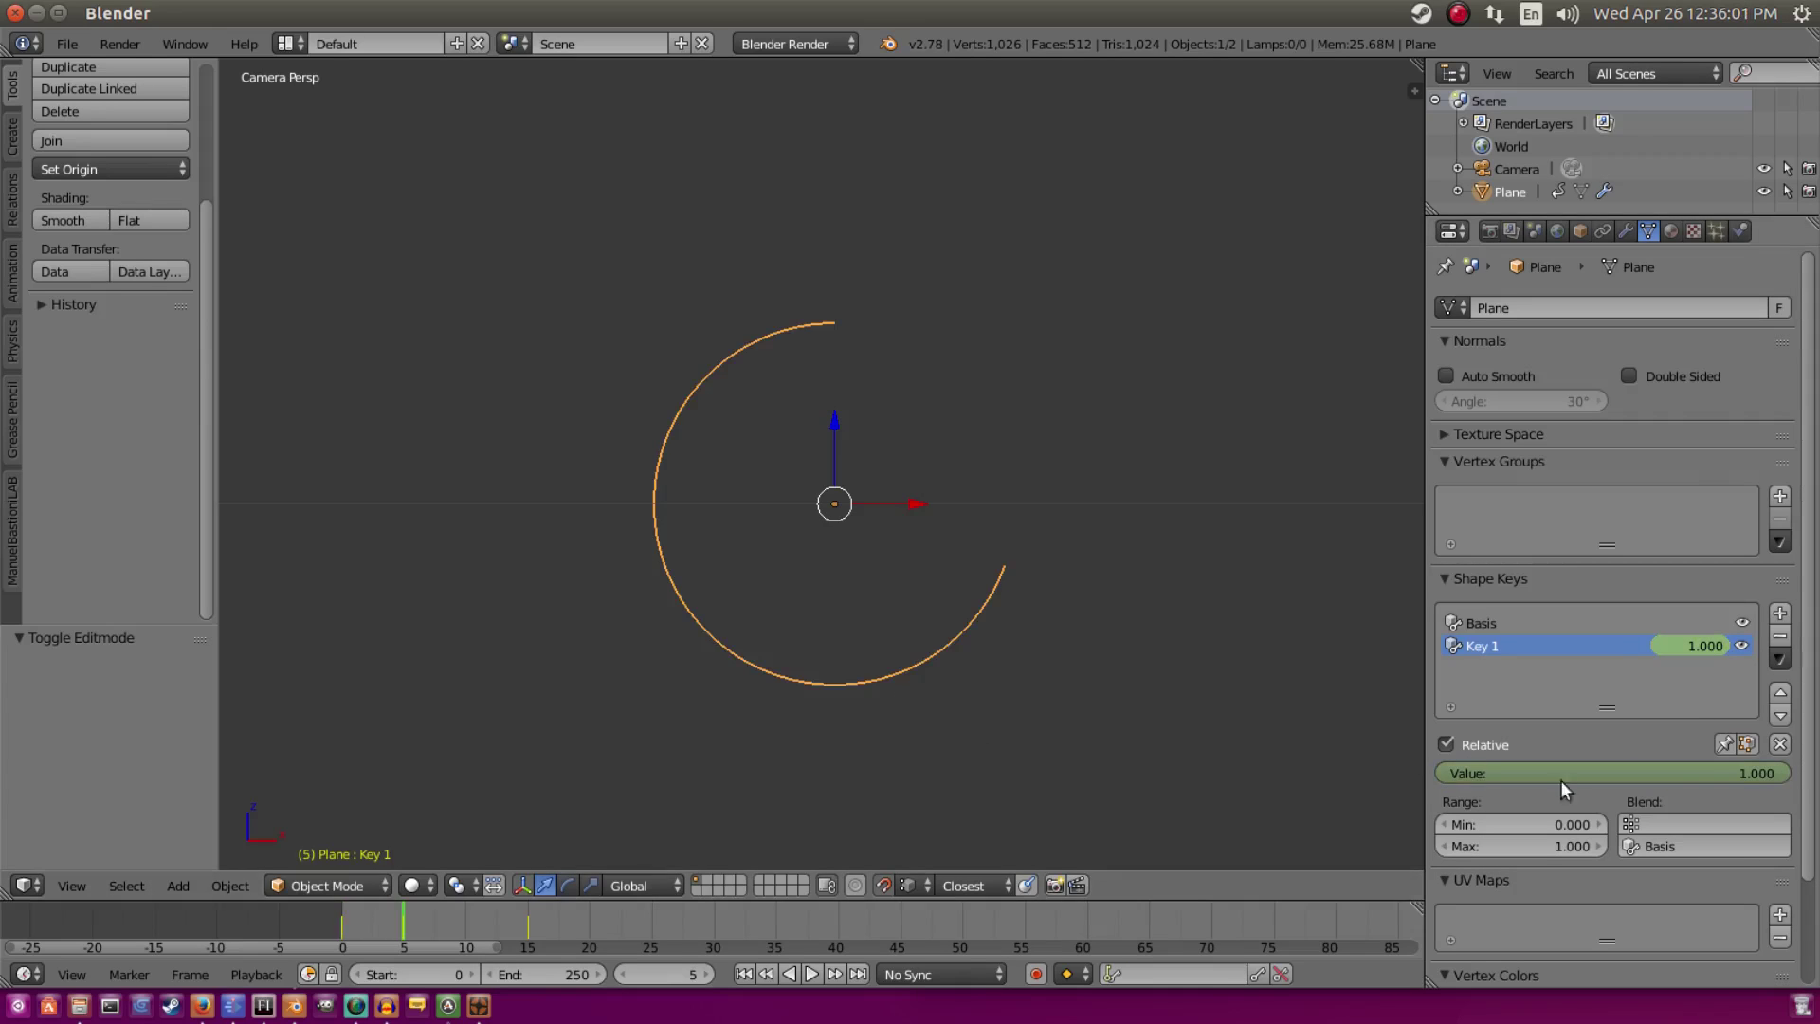
{"action": "left_click", "coordinate": [1688, 772]}
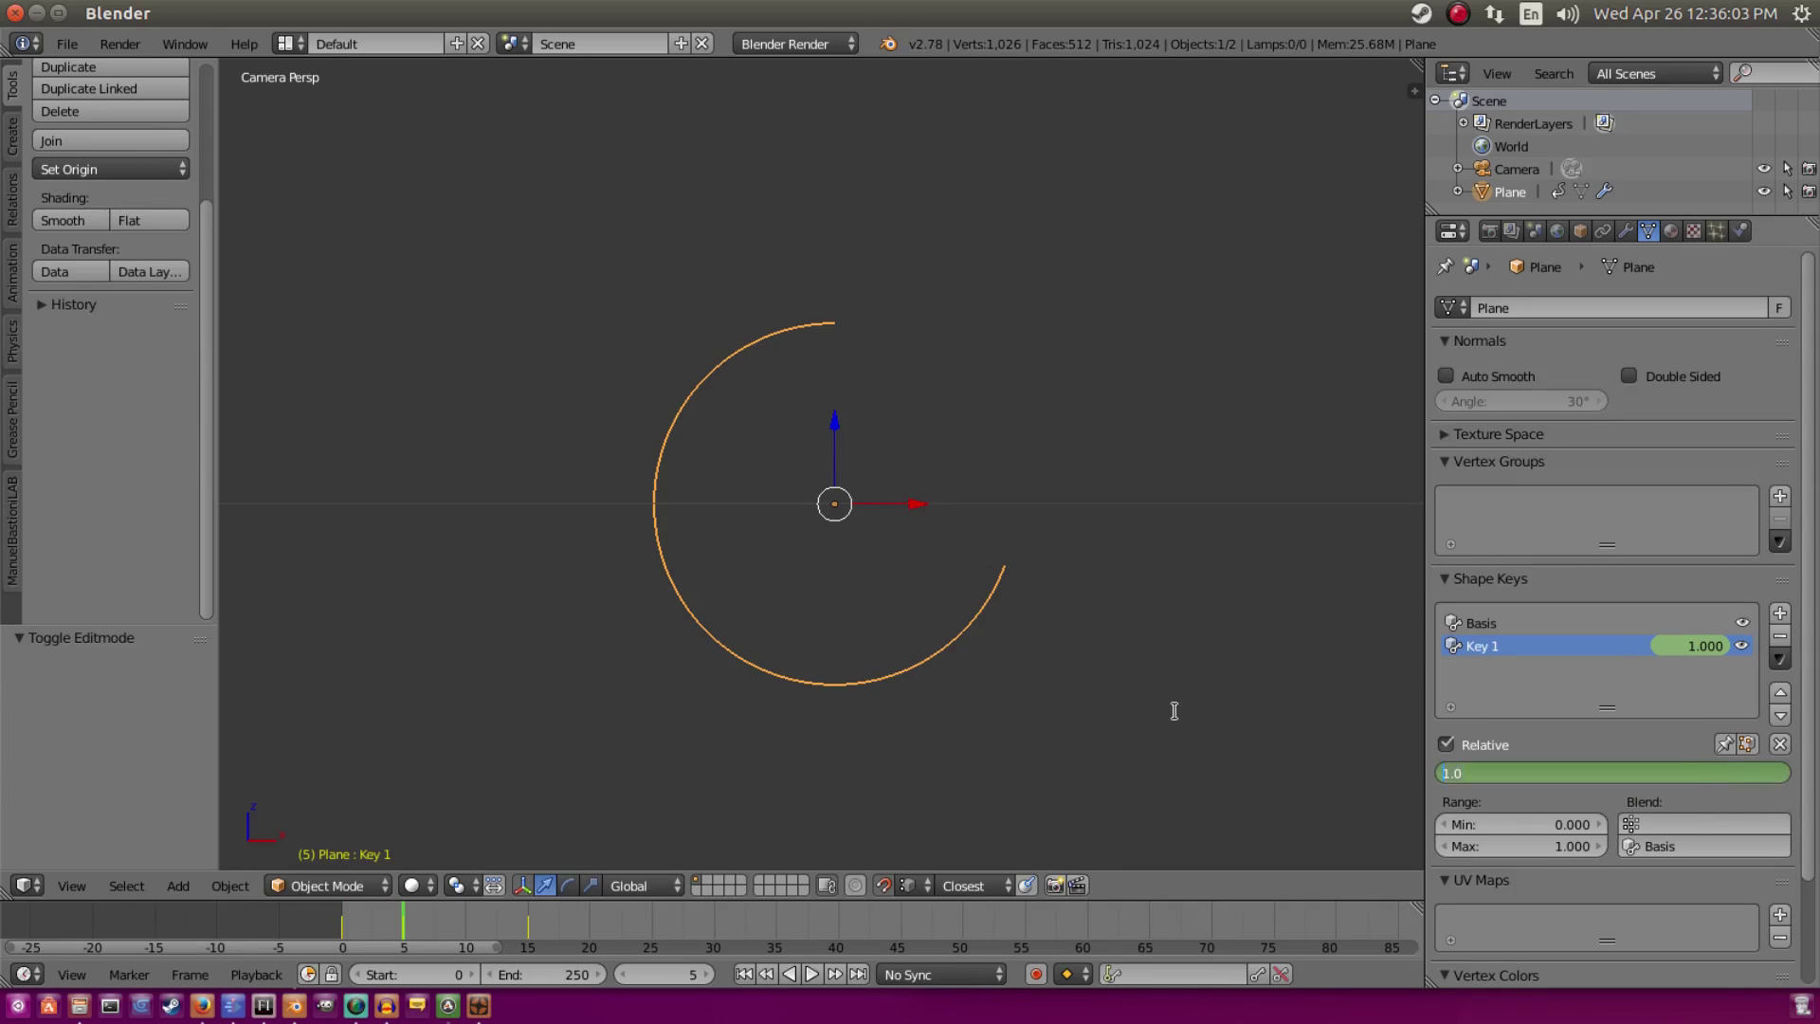
{"action": "type", "text": ".4"}
{"action": "key", "text": "Return"}
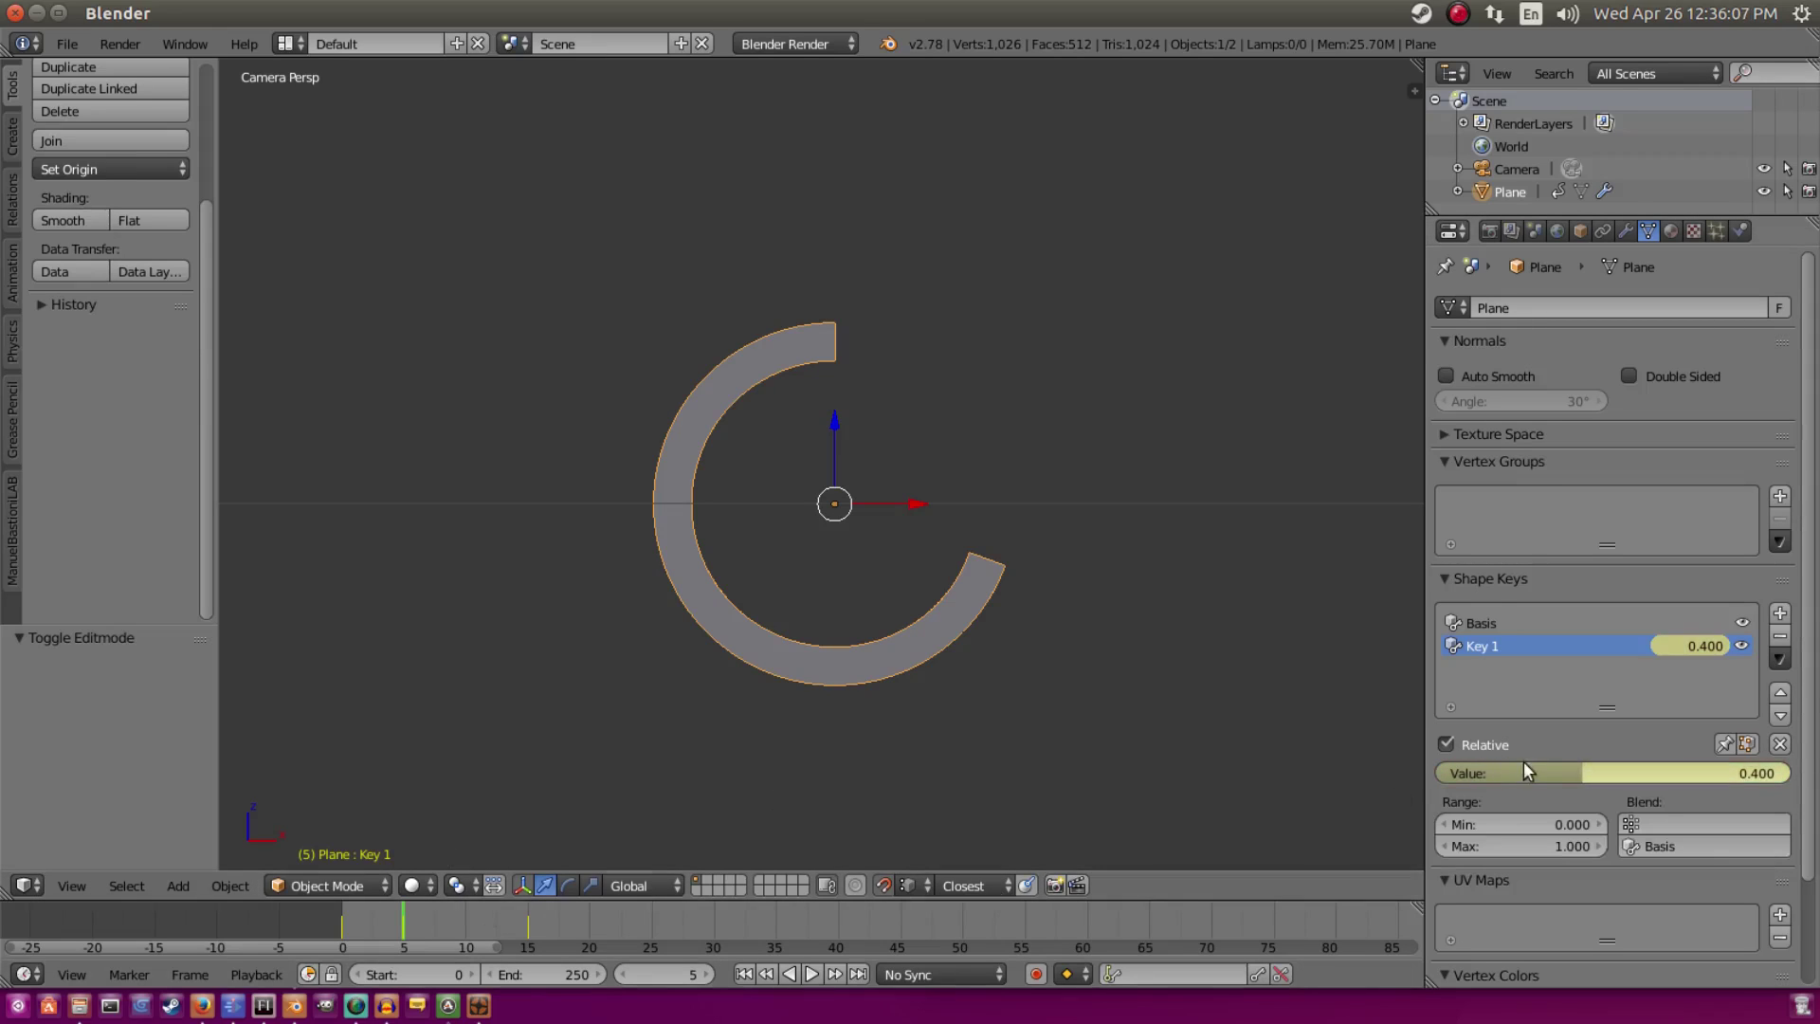
Step: Set shape key Key 1's value to 0.000 at frame 15 and keyframe it
{"action": "key", "text": "shift+Up"}
{"action": "left_click", "coordinate": [1604, 772]}
{"action": "type", "text": "0.0"}
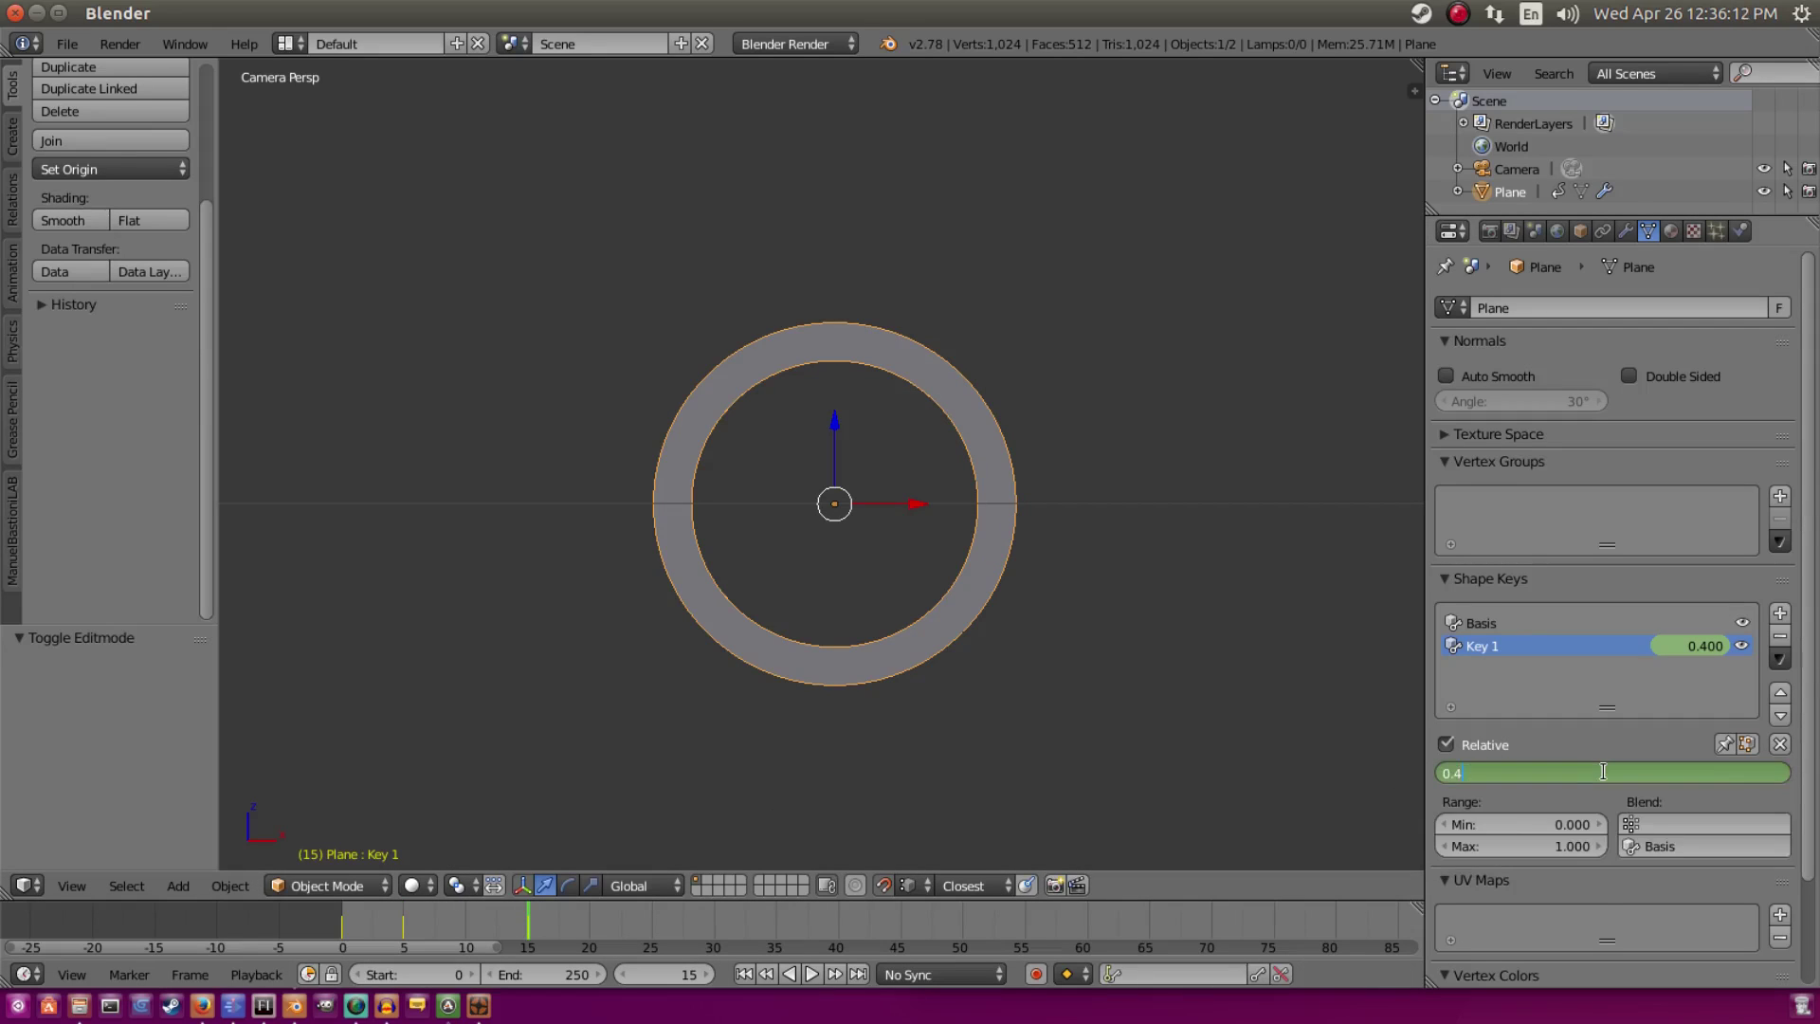
{"action": "key", "text": "Return"}
{"action": "key", "text": "i"}
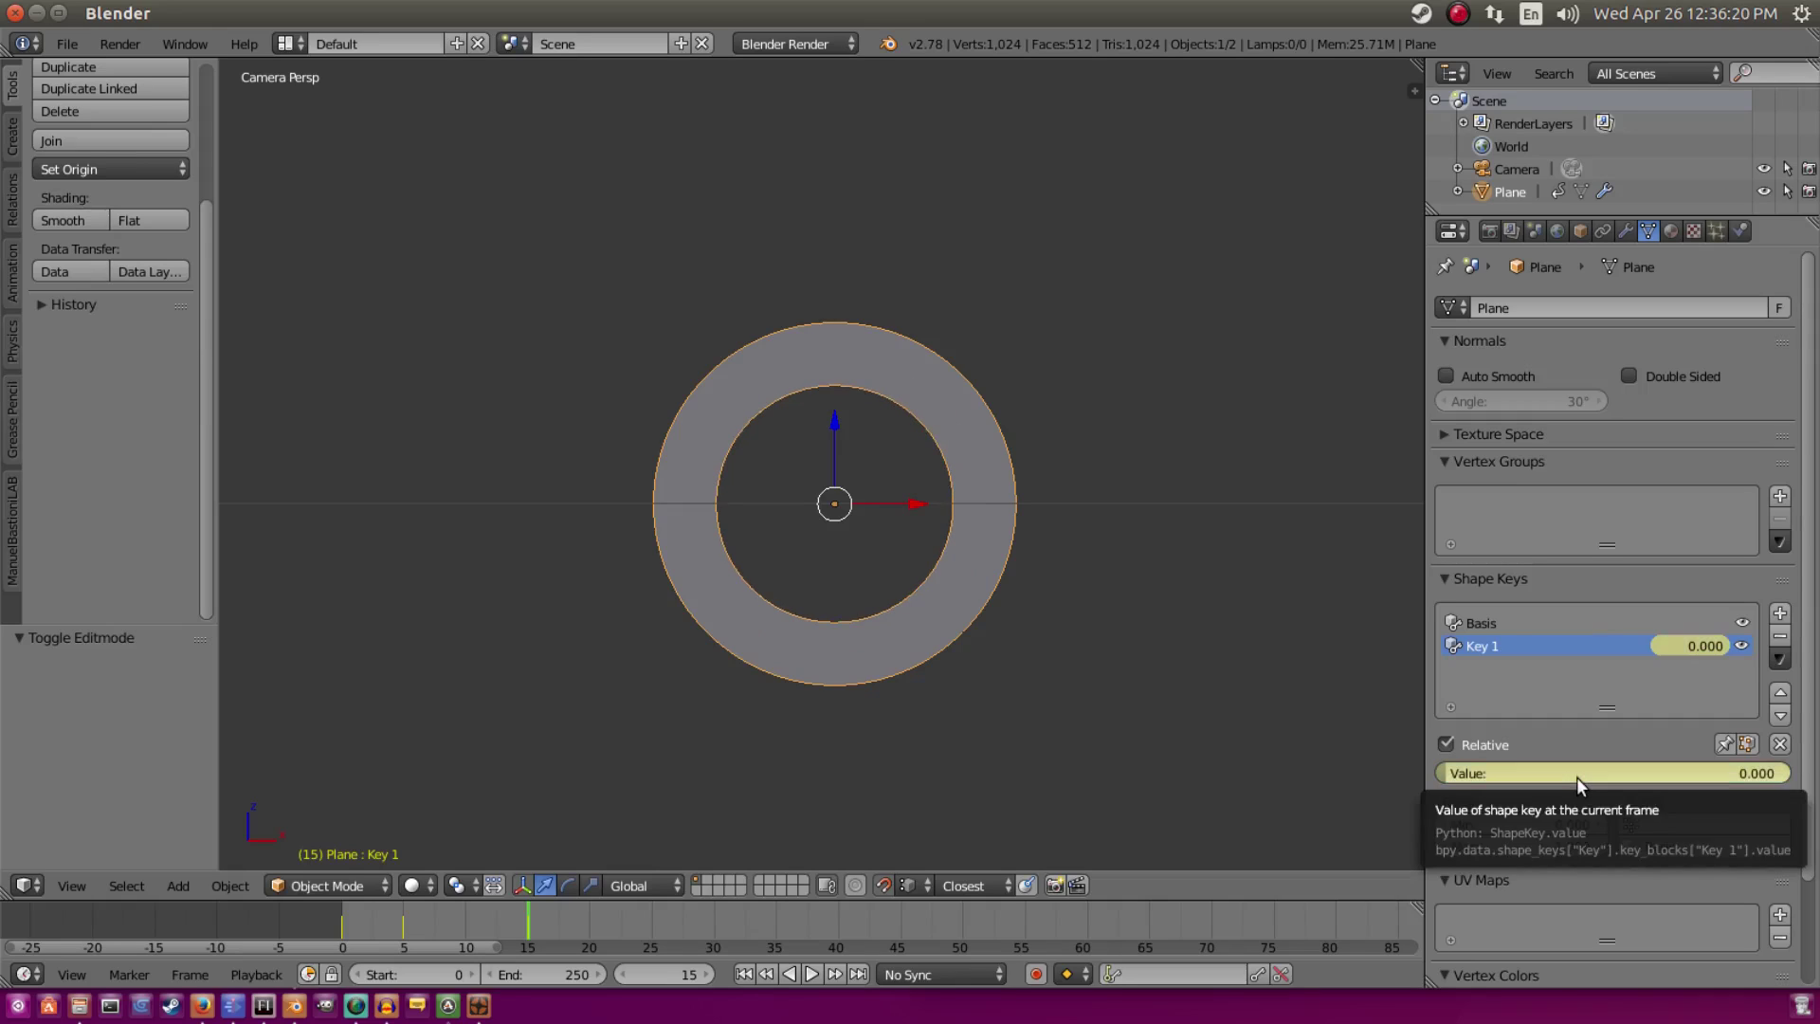
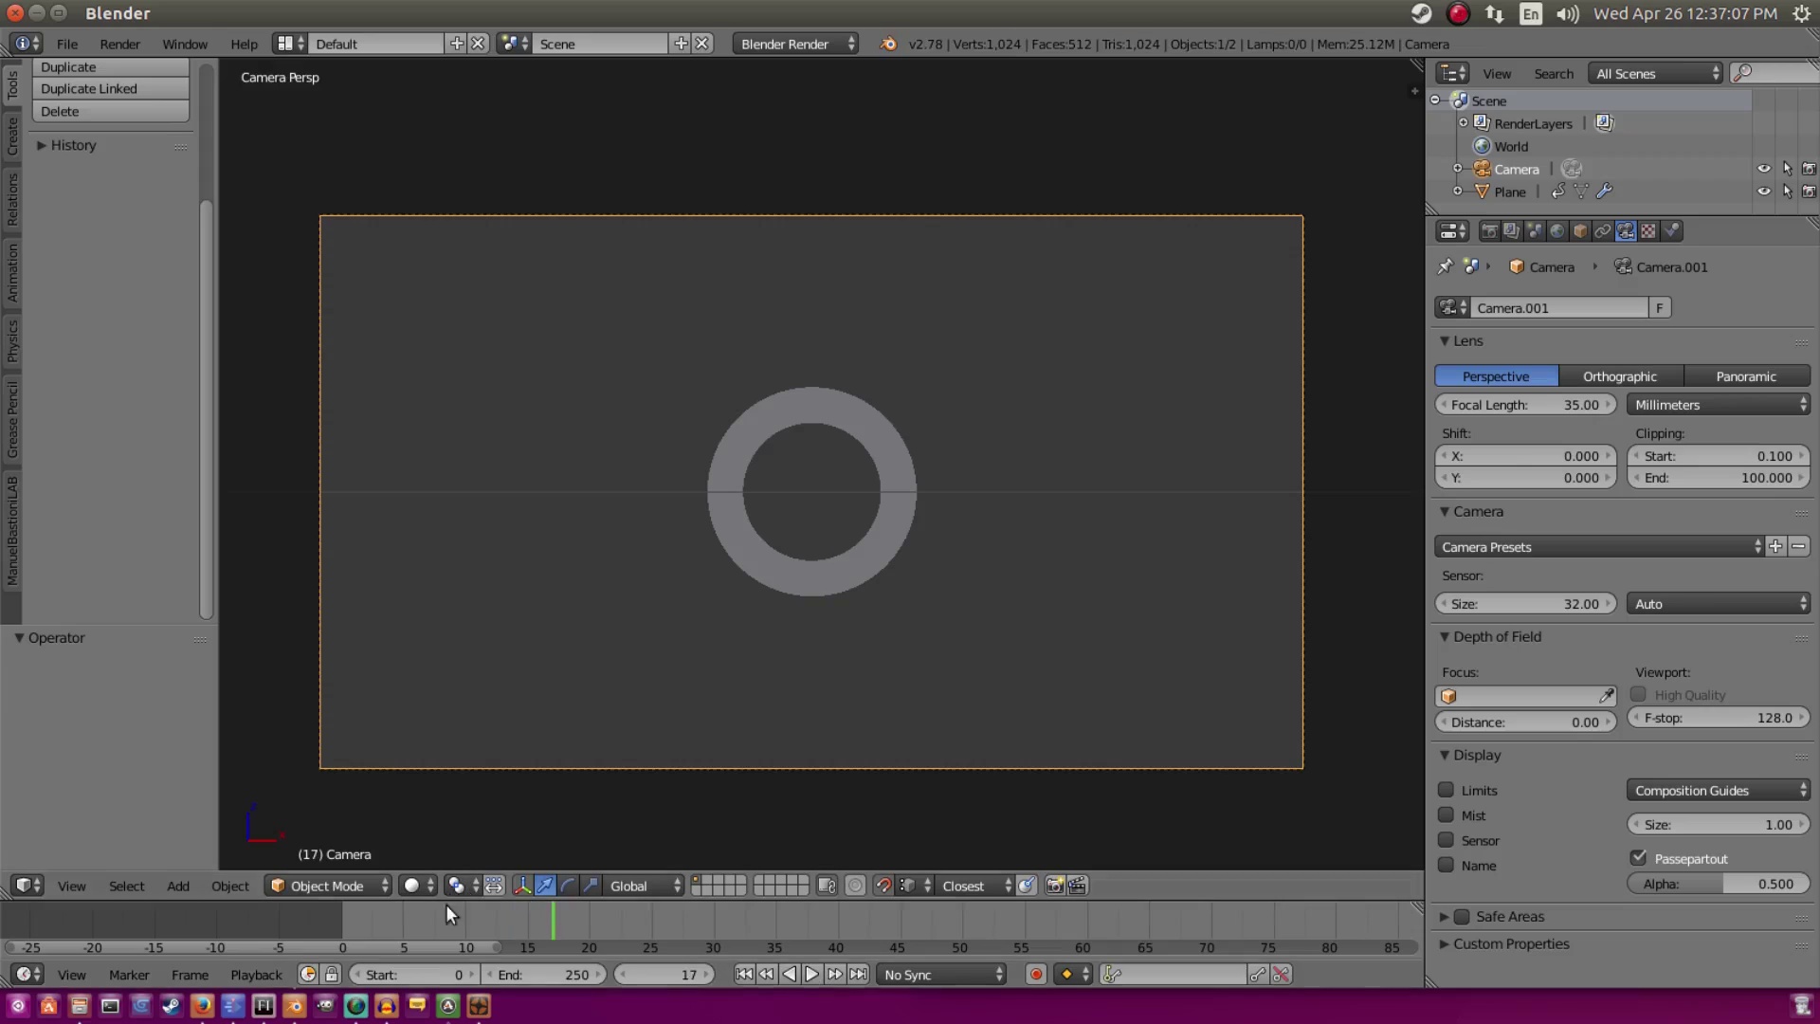
Step: Select the ring in the camera view and insert a rotation keyframe for it at frame 0
{"action": "left_click", "coordinate": [425, 916]}
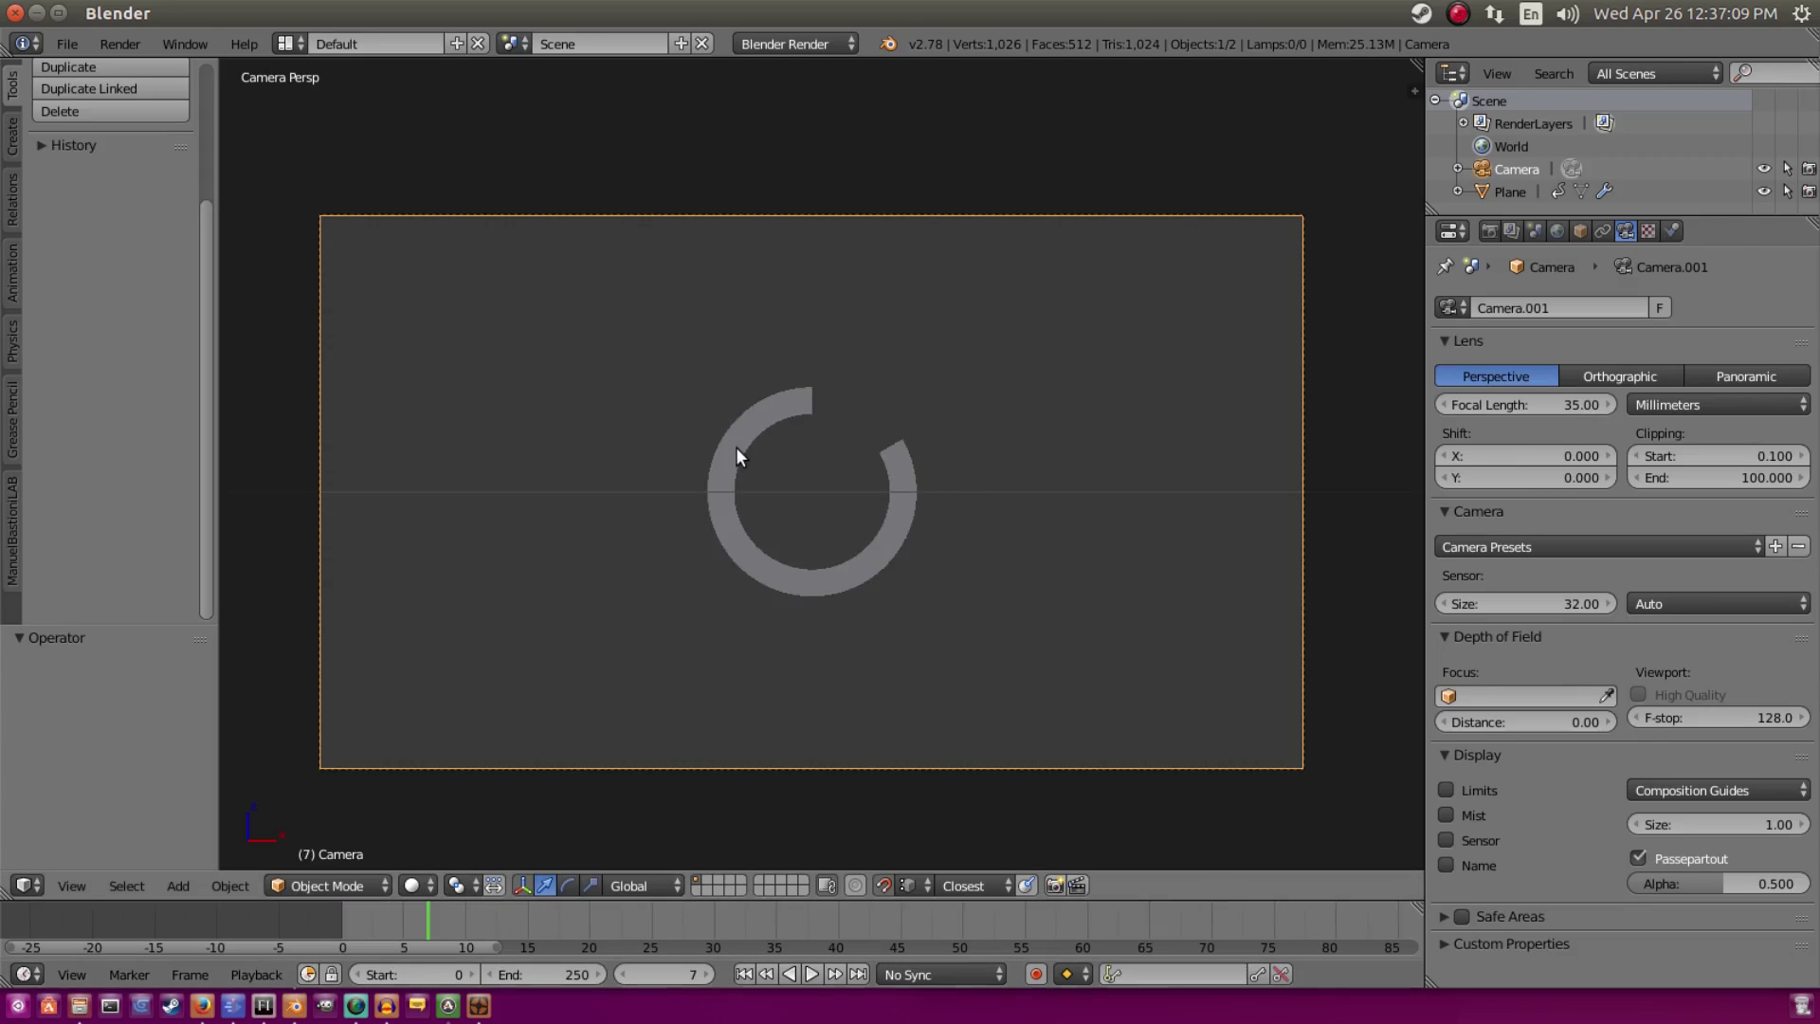
{"action": "right_click", "coordinate": [737, 453]}
{"action": "left_click", "coordinate": [343, 925]}
{"action": "scroll", "coordinate": [872, 372], "scroll_direction": "up", "scroll_amount": 2}
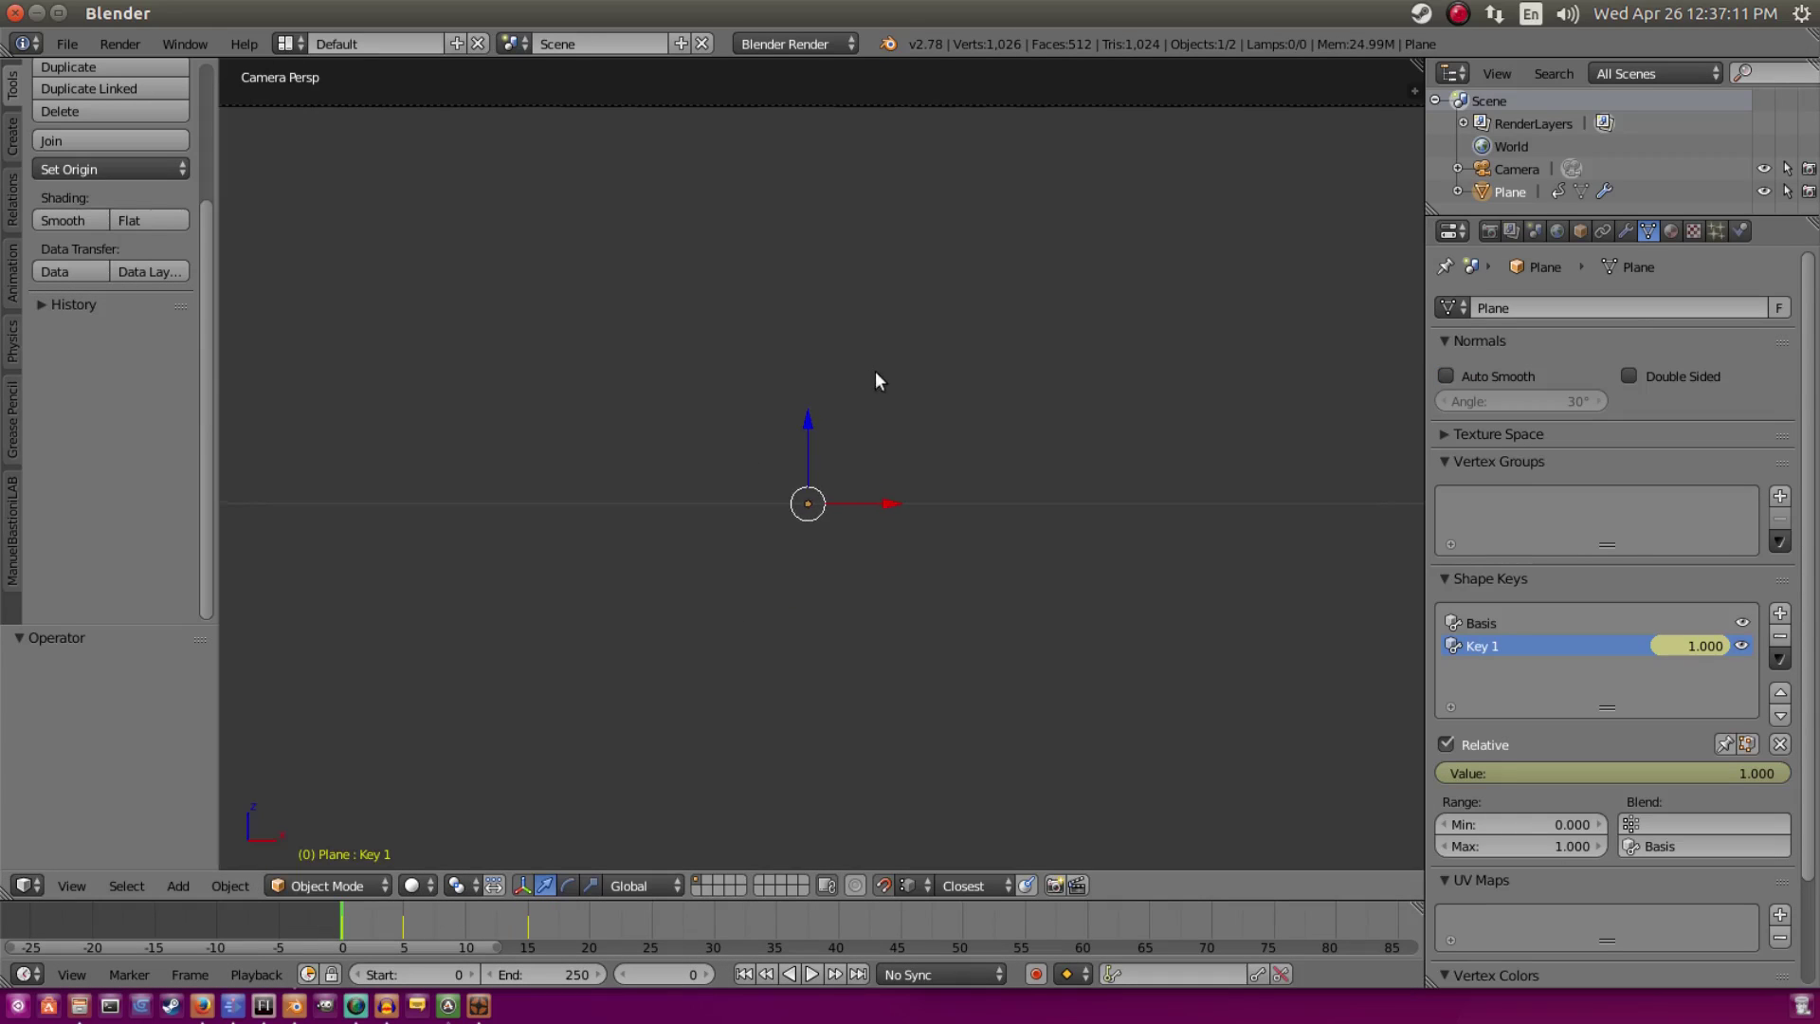
{"action": "key", "text": "i"}
{"action": "left_click", "coordinate": [834, 468]}
Step: Rotate the ring 25° about global Y at frame 5 and keyframe the rotation
{"action": "key", "text": "Right"}
{"action": "key", "text": "Right"}
{"action": "key", "text": "Right"}
{"action": "key", "text": "Right"}
{"action": "key", "text": "Right"}
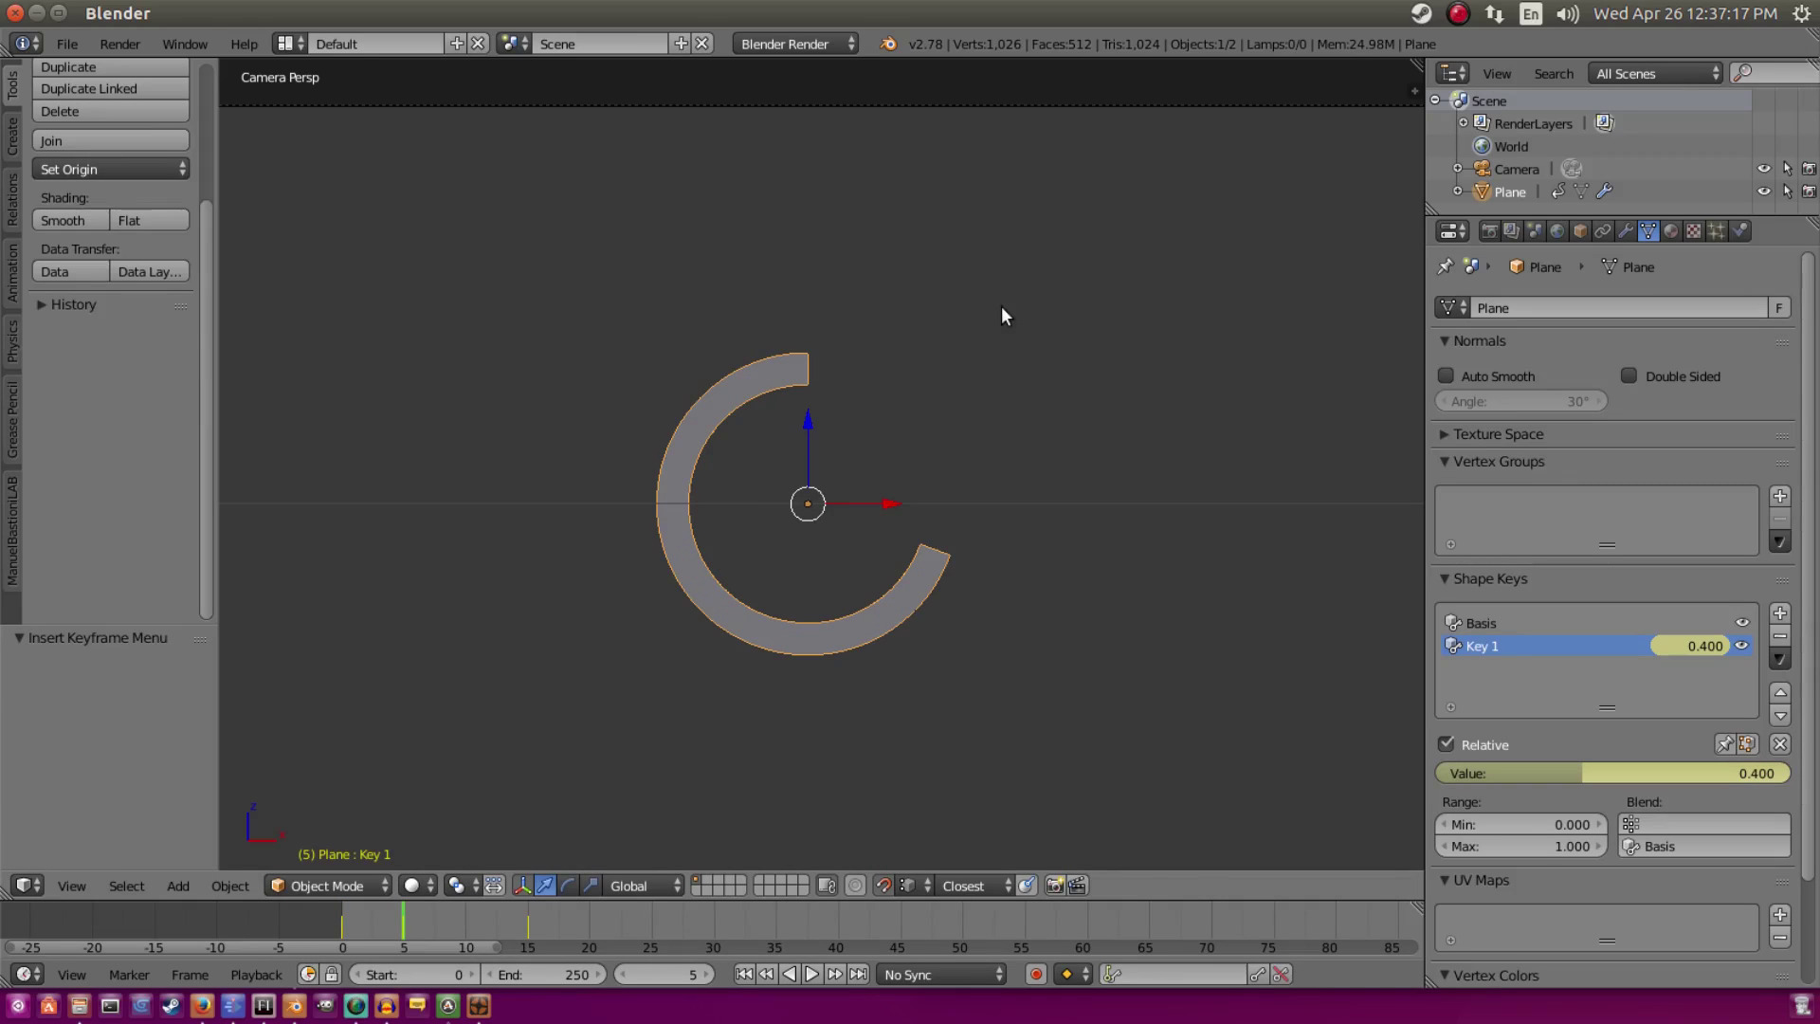
{"action": "type", "text": "ry"}
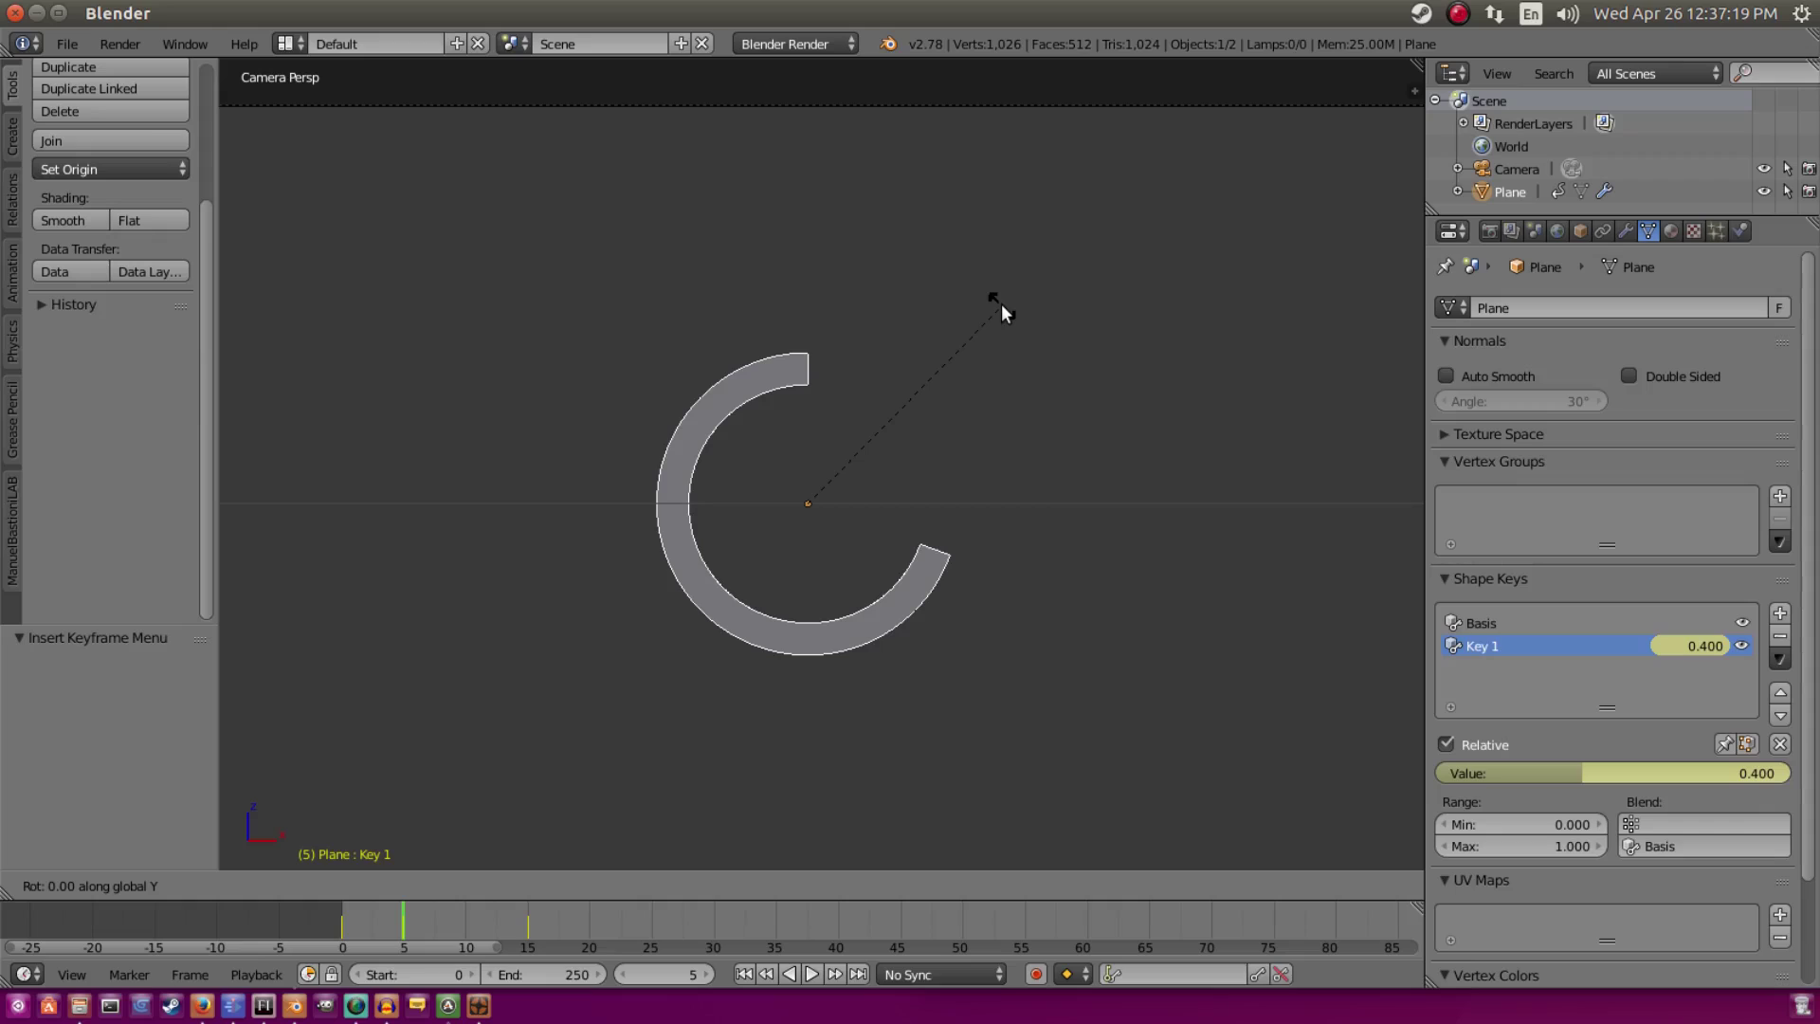
{"action": "type", "text": "25"}
{"action": "key", "text": "Return"}
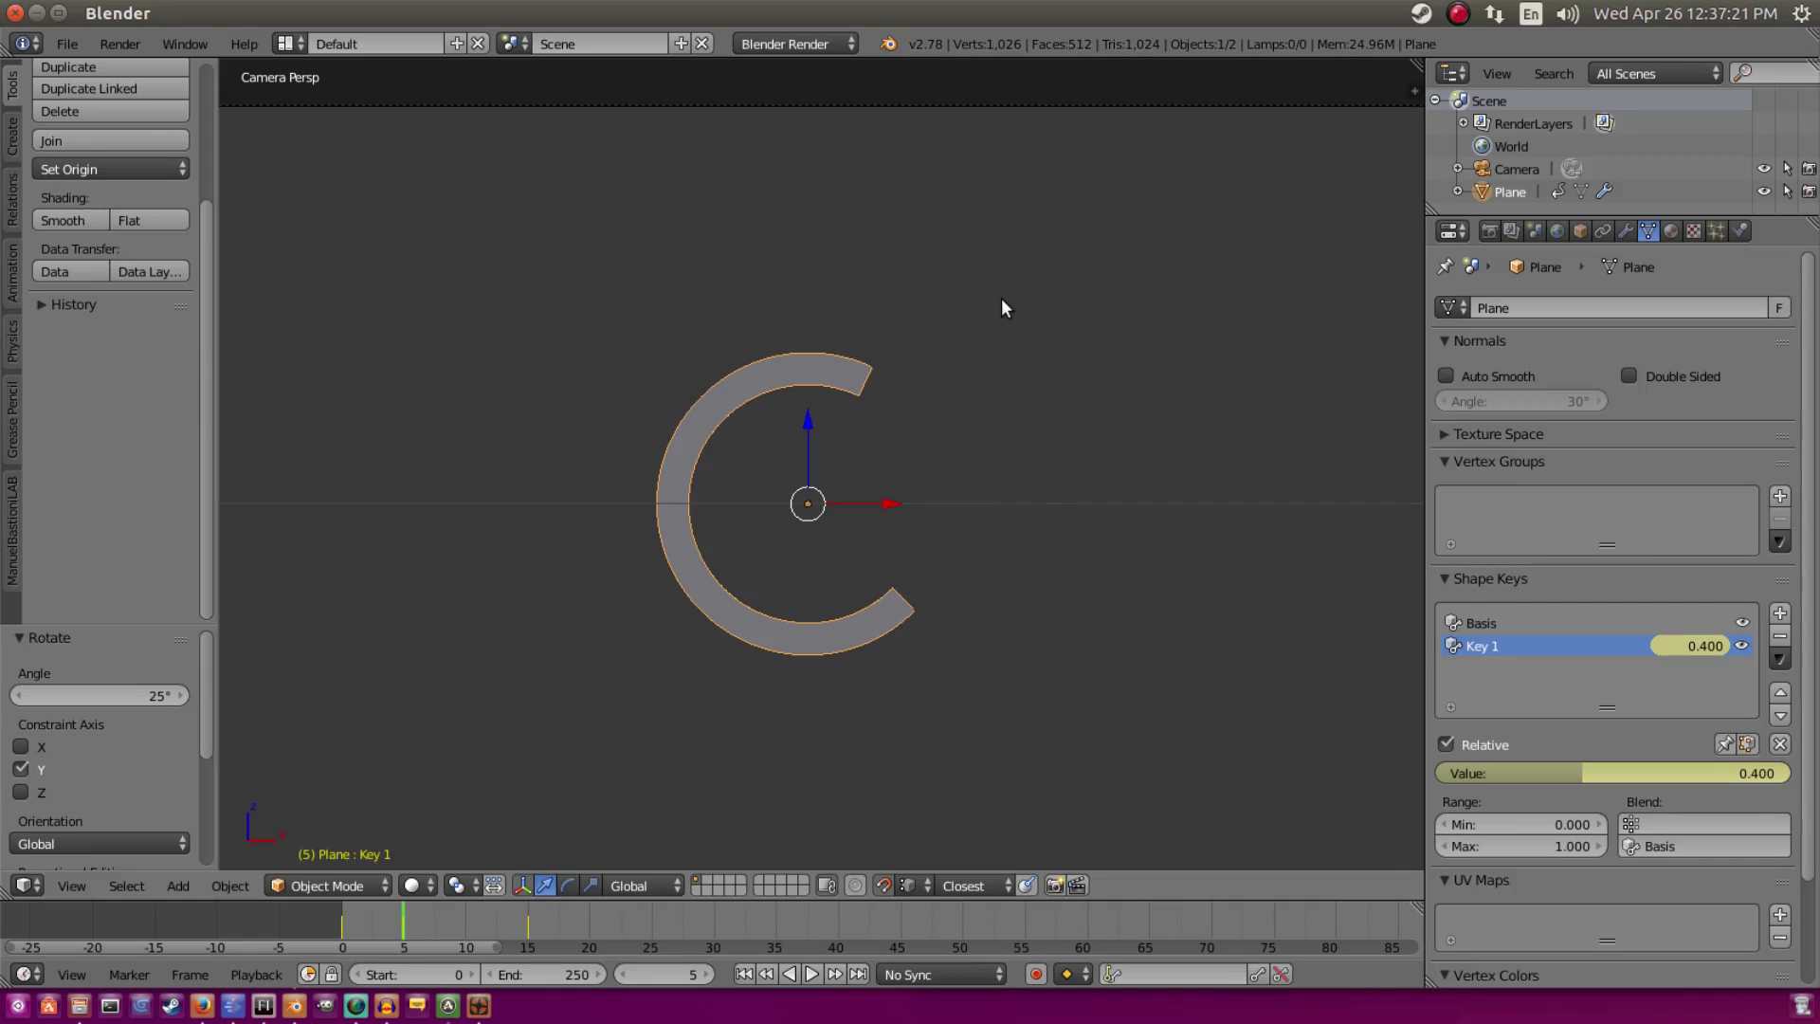
{"action": "key", "text": "i"}
{"action": "left_click", "coordinate": [1001, 298]}
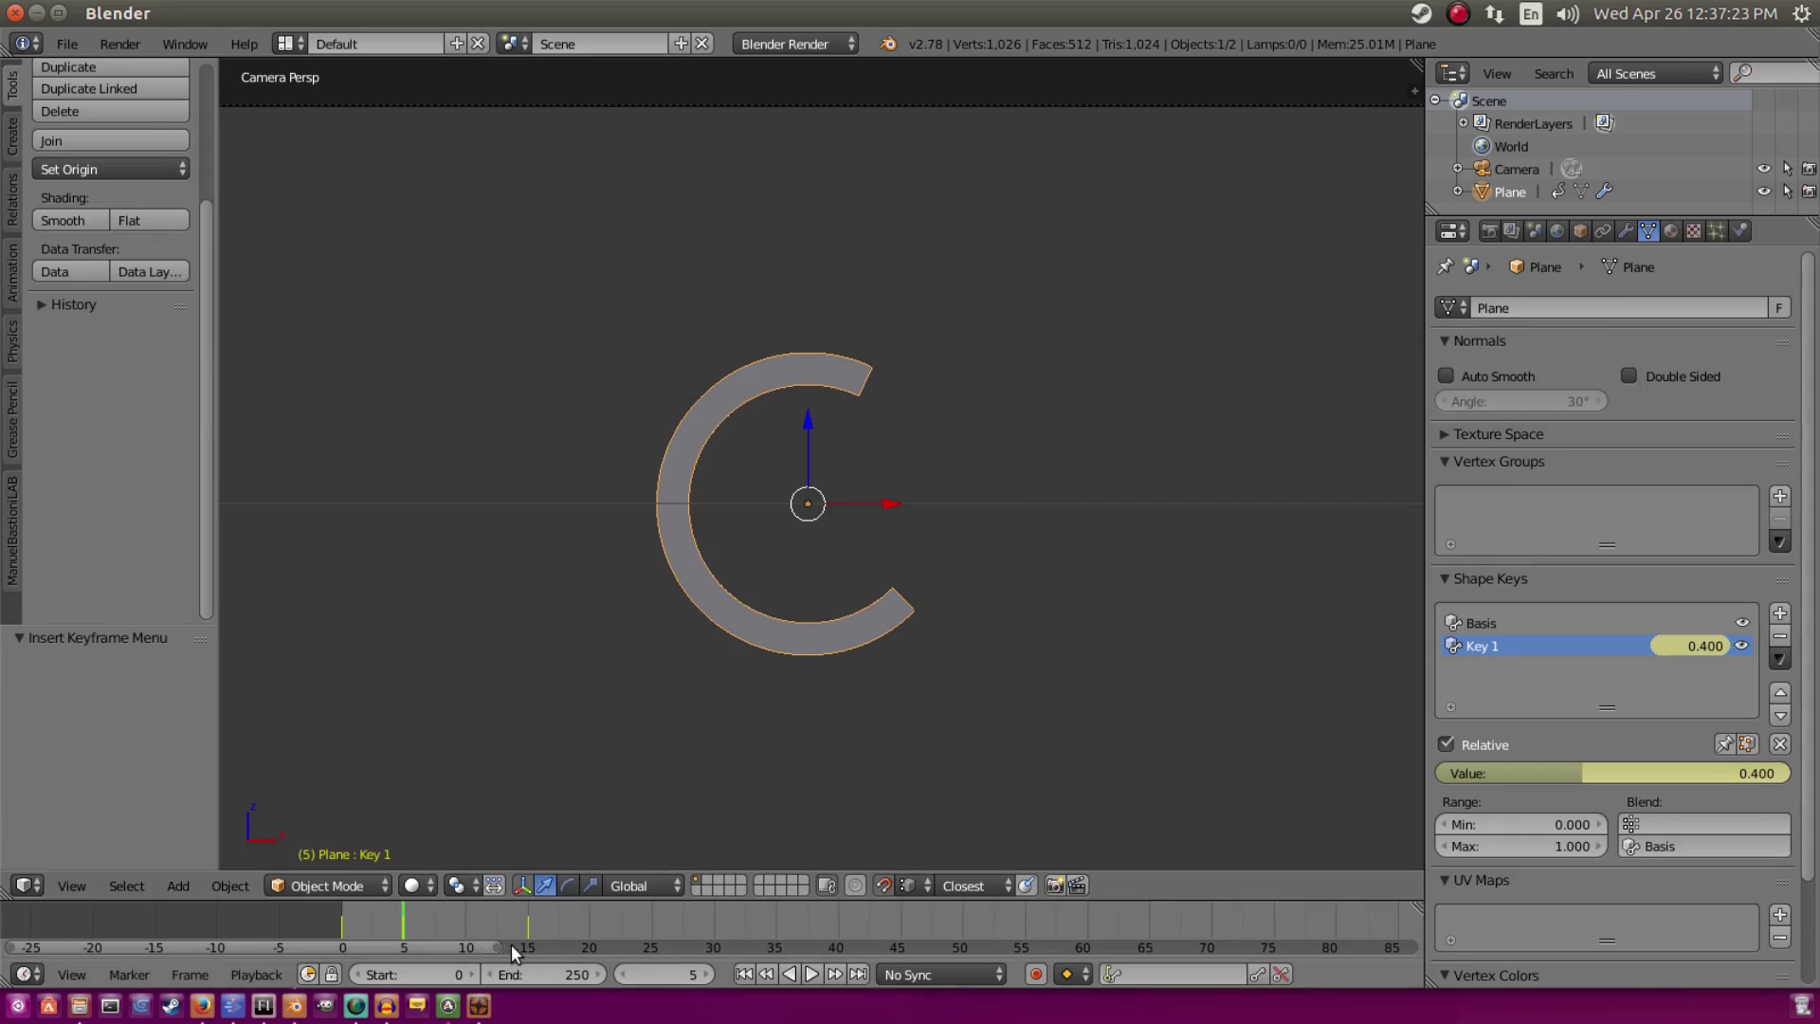
Step: Rotate the ring 45° about global Y at frame 15 and keyframe the rotation
{"action": "left_click", "coordinate": [525, 919]}
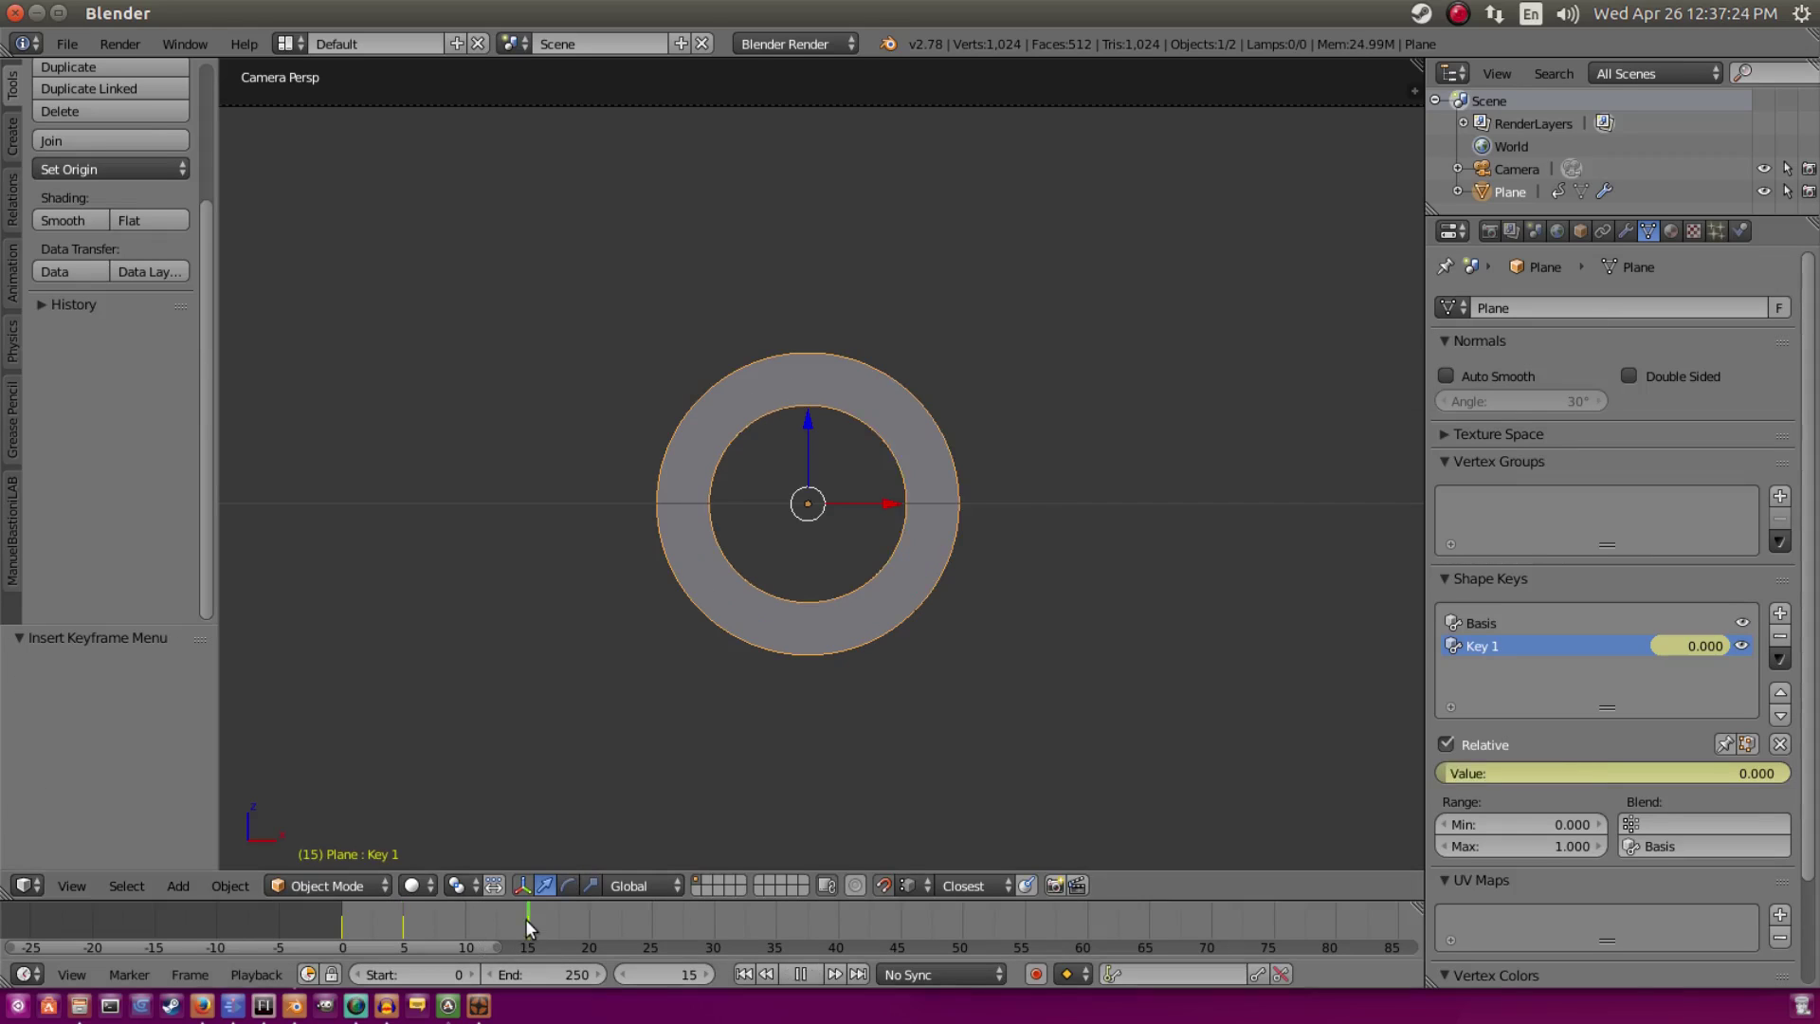
{"action": "type", "text": "ry"}
{"action": "type", "text": "45"}
{"action": "key", "text": "Return"}
{"action": "key", "text": "i"}
{"action": "left_click", "coordinate": [1086, 342]}
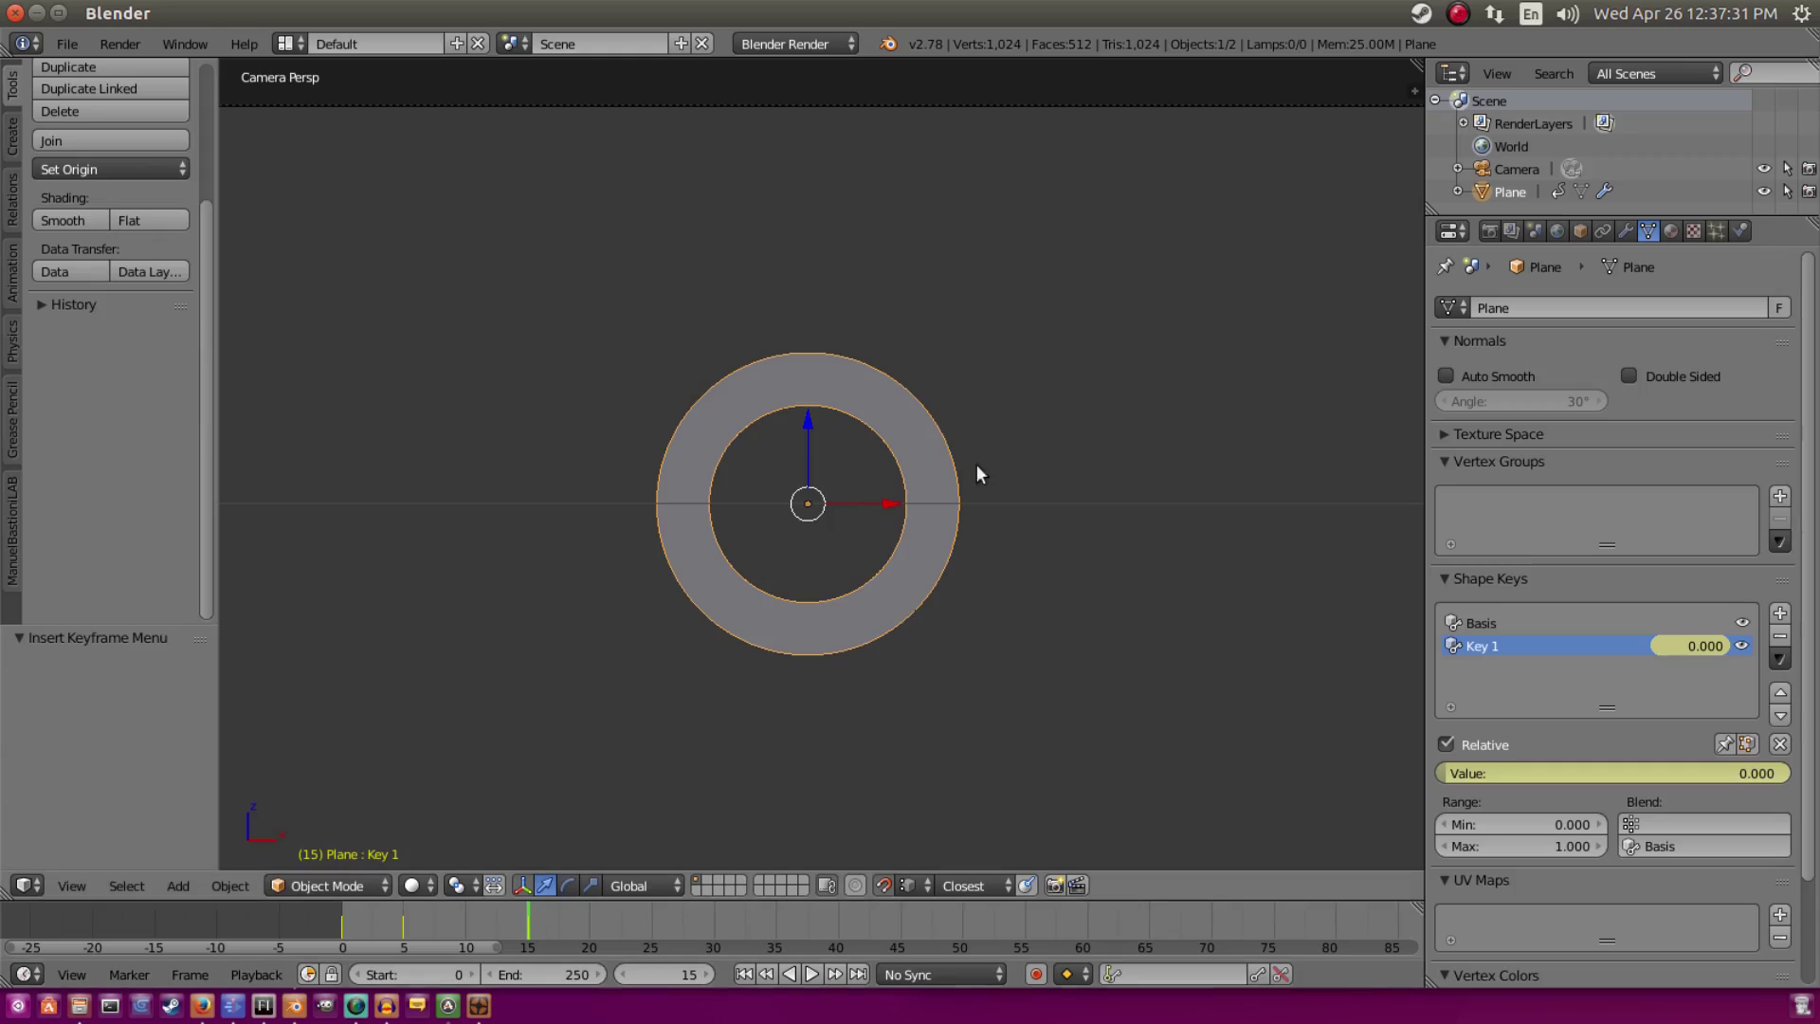
Step: Play and scrub through the animation to check the ring's rotation between the keyframes
{"action": "left_click_drag", "start_coordinate": [517, 920], "coordinate": [399, 936]}
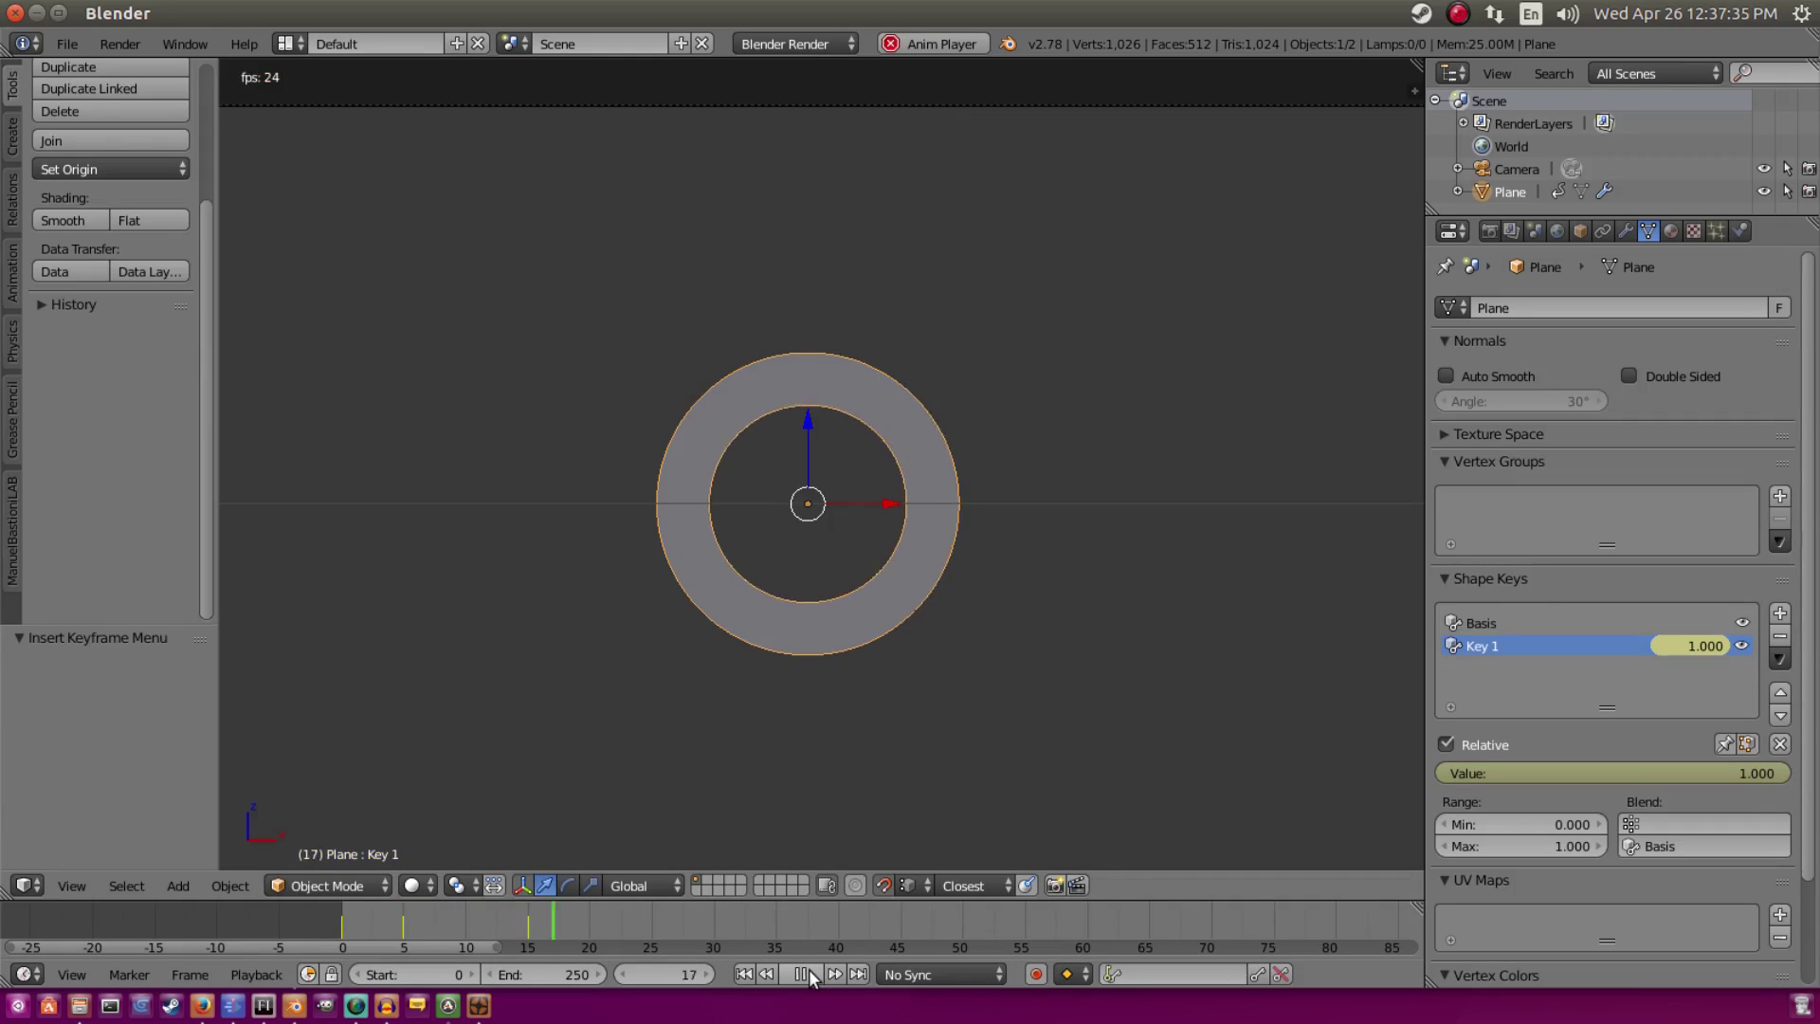
{"action": "left_click", "coordinate": [744, 975]}
{"action": "left_click", "coordinate": [793, 974]}
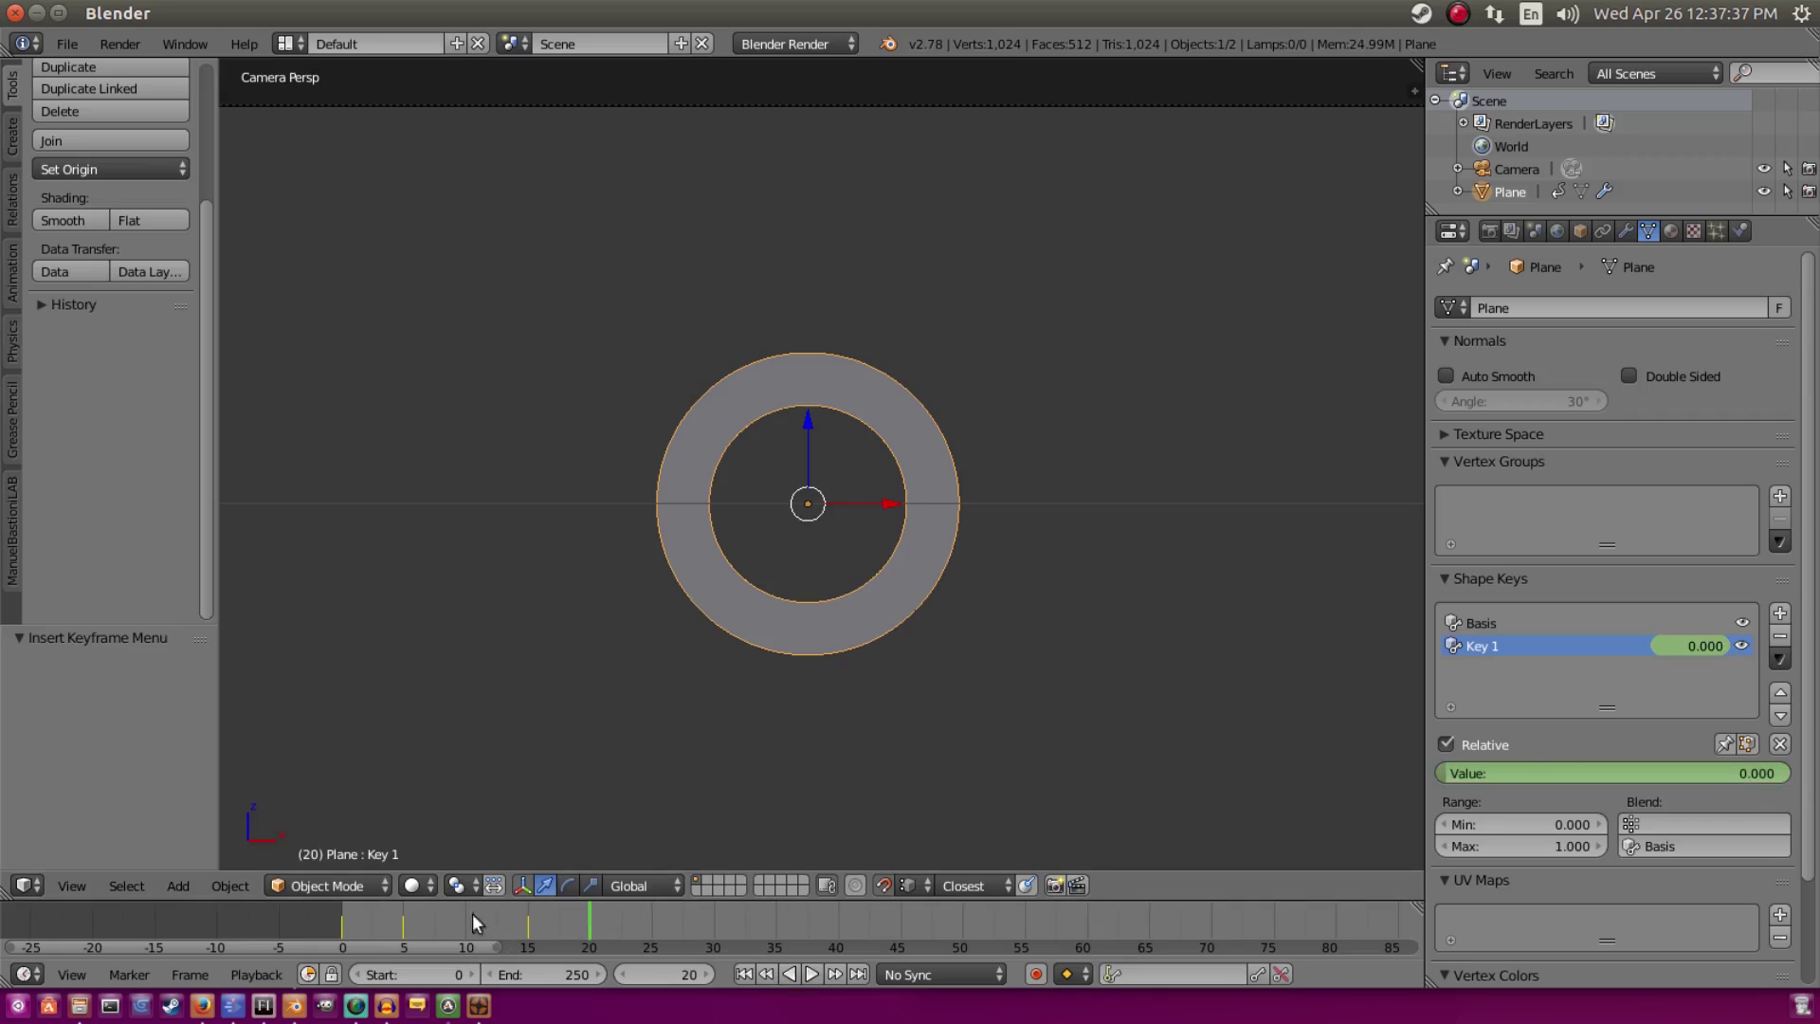
{"action": "left_click_drag", "start_coordinate": [403, 918], "coordinate": [399, 916]}
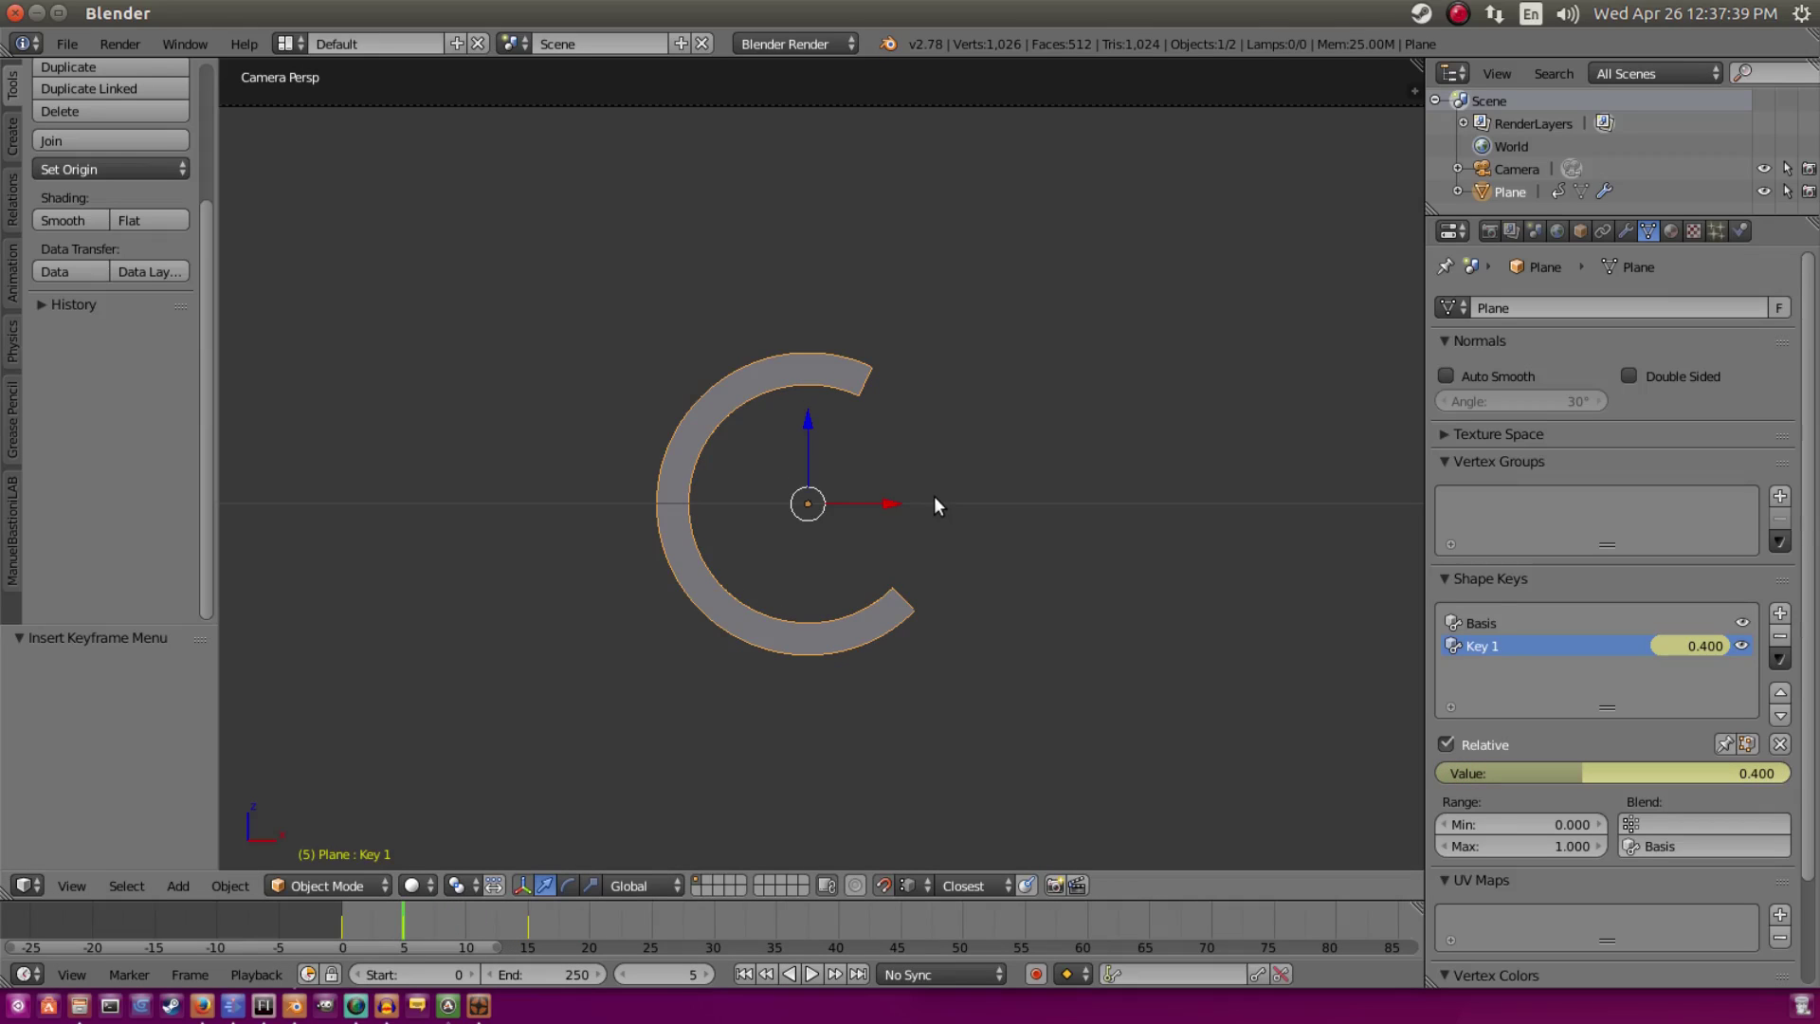
Step: Undo the ring's rotation keyframes at frames 5 and 15
{"action": "key", "text": "Up"}
{"action": "key", "text": "Down"}
{"action": "key", "text": "Down"}
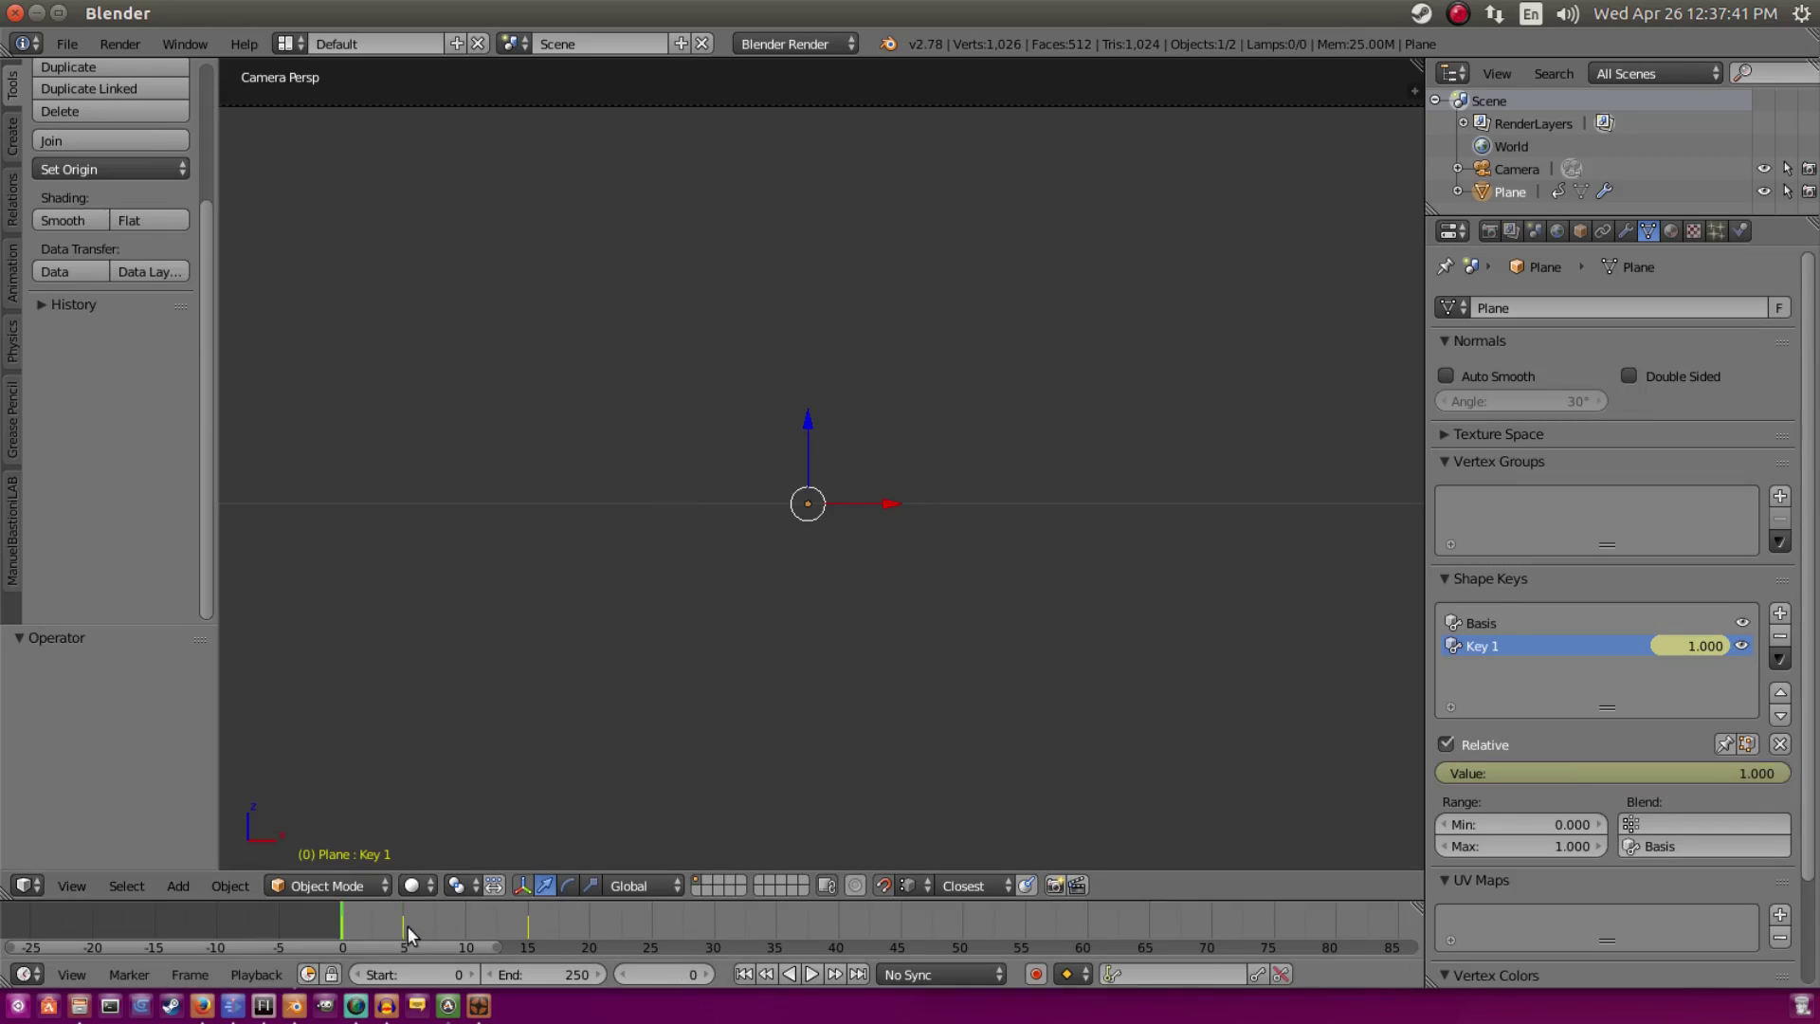
Step: Rotate the ring -25° about global Y at frame 5 and keyframe the rotation
{"action": "left_click", "coordinate": [406, 923]}
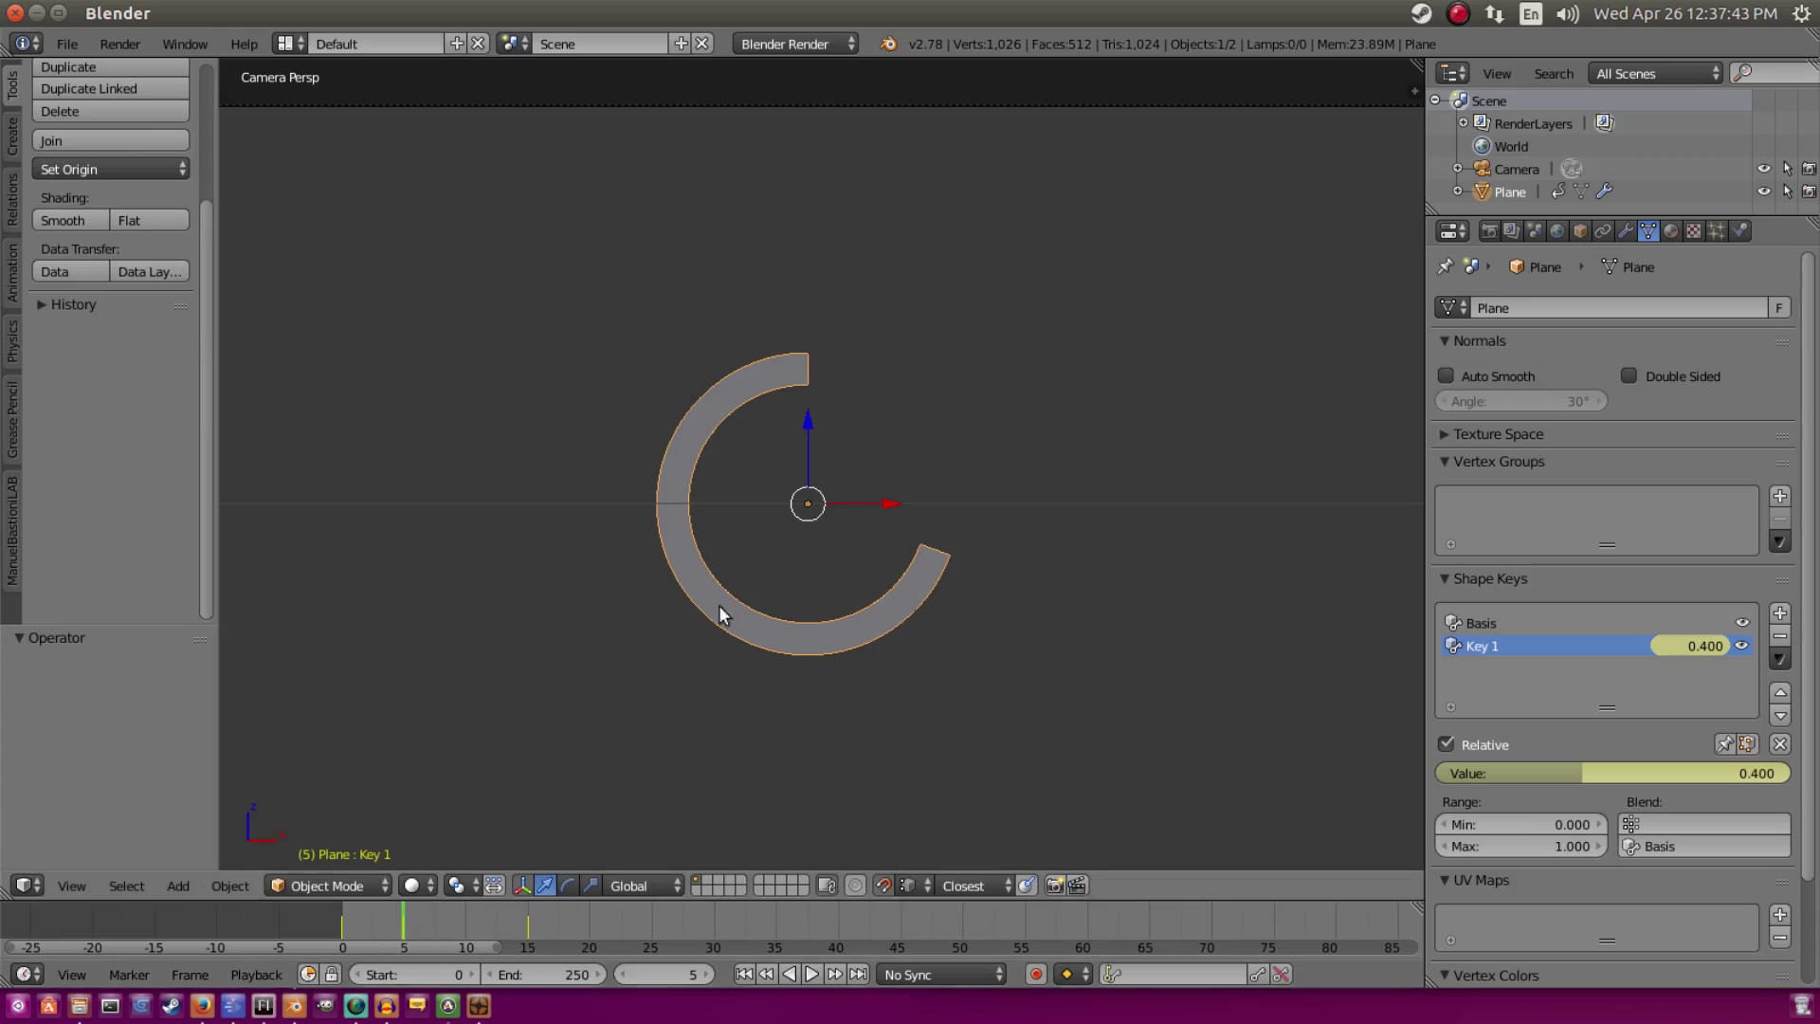
{"action": "key", "text": "r"}
{"action": "key", "text": "y"}
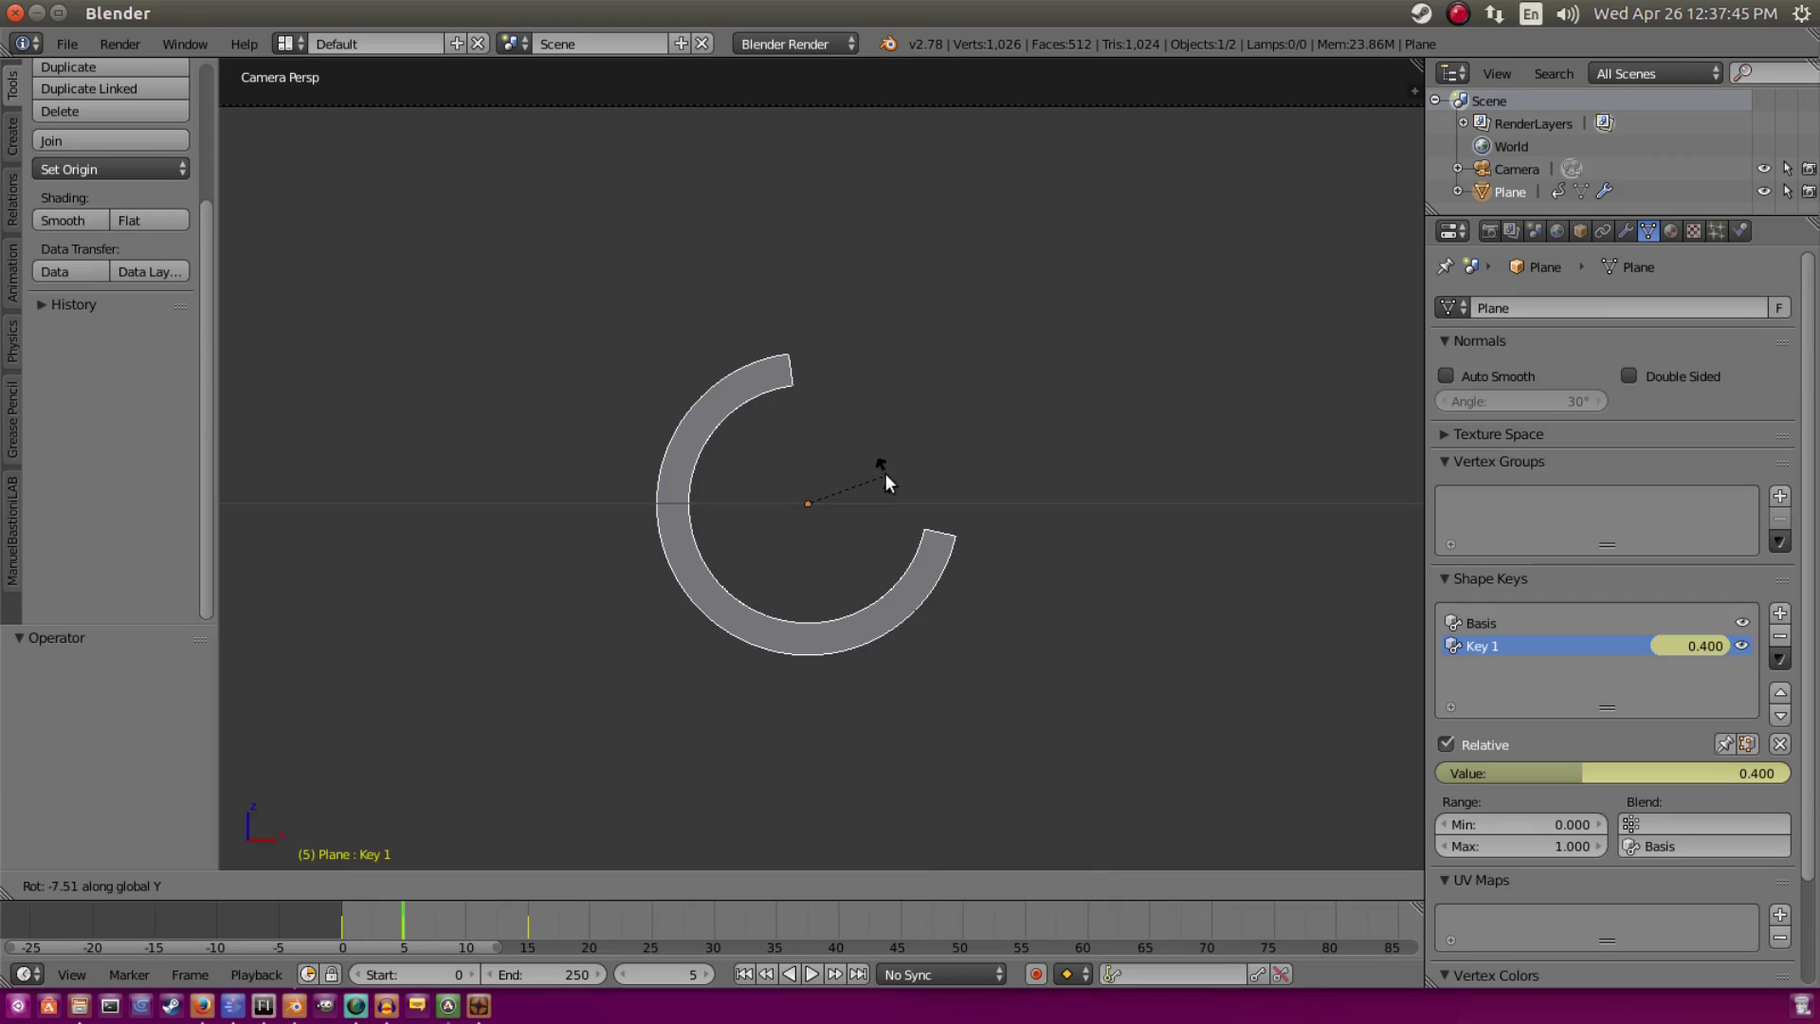
{"action": "type", "text": "-25"}
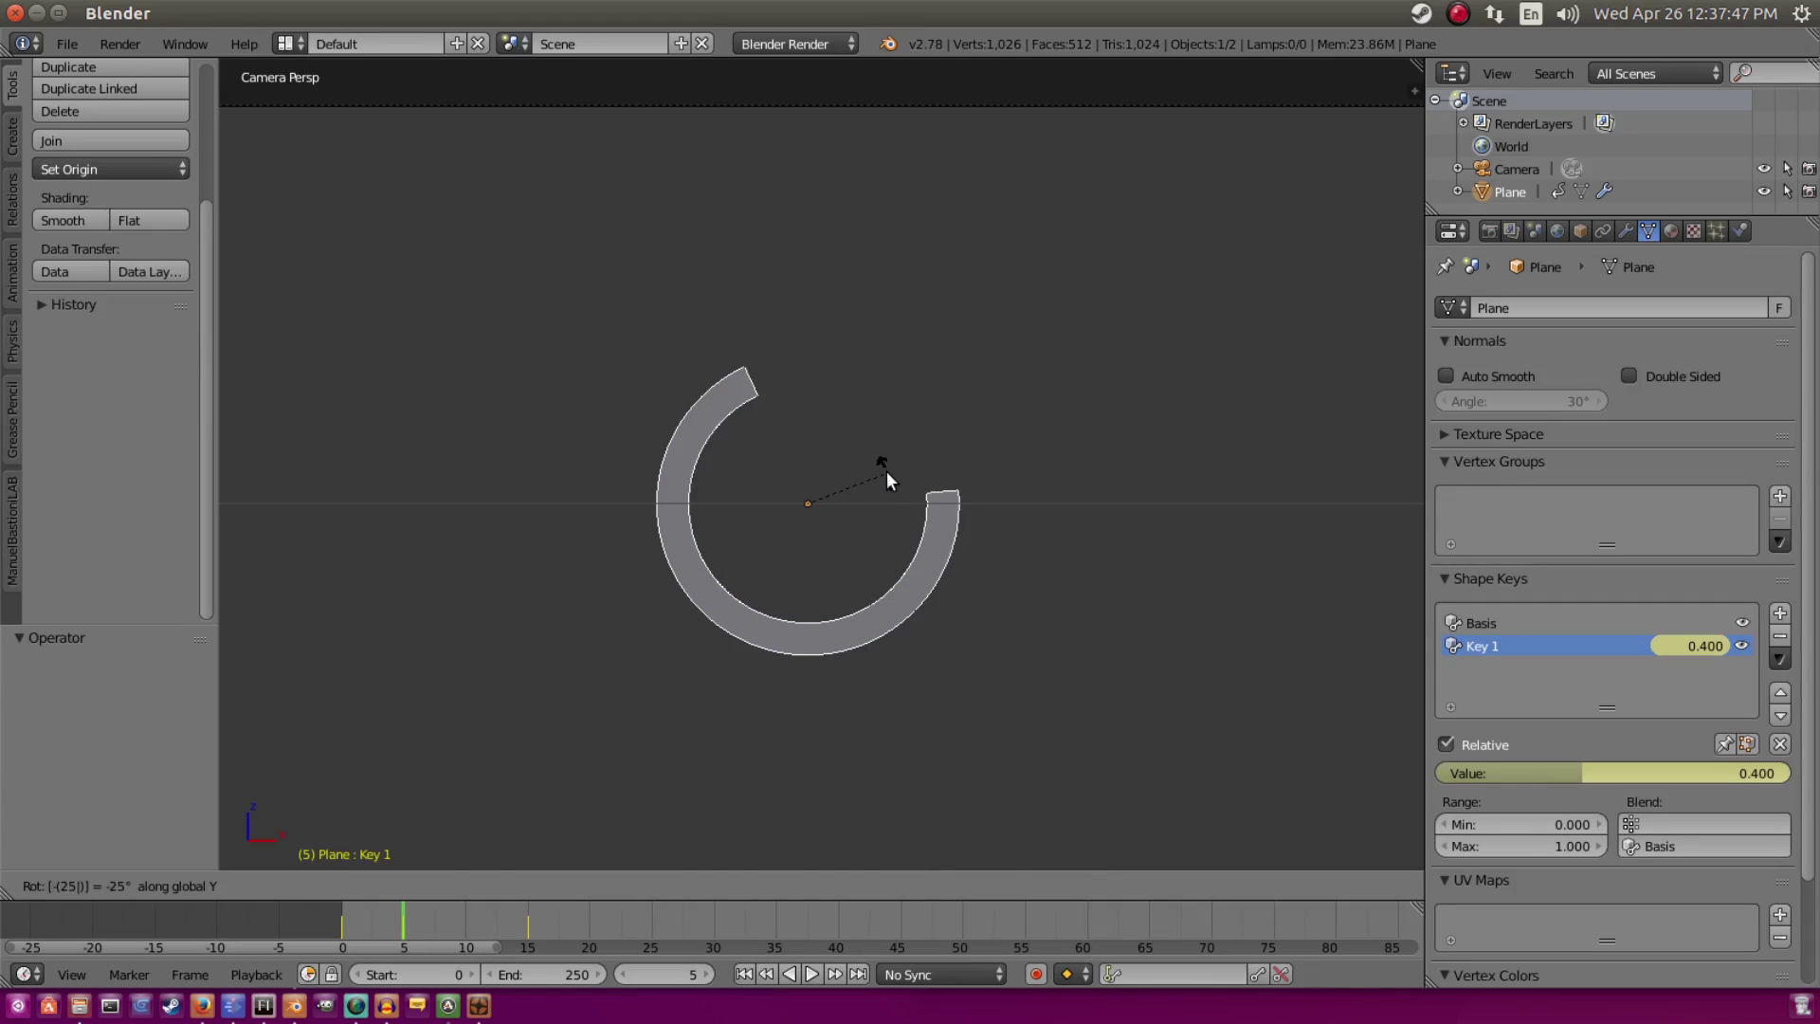
{"action": "key", "text": "Return"}
{"action": "key", "text": "i"}
{"action": "left_click", "coordinate": [885, 472]}
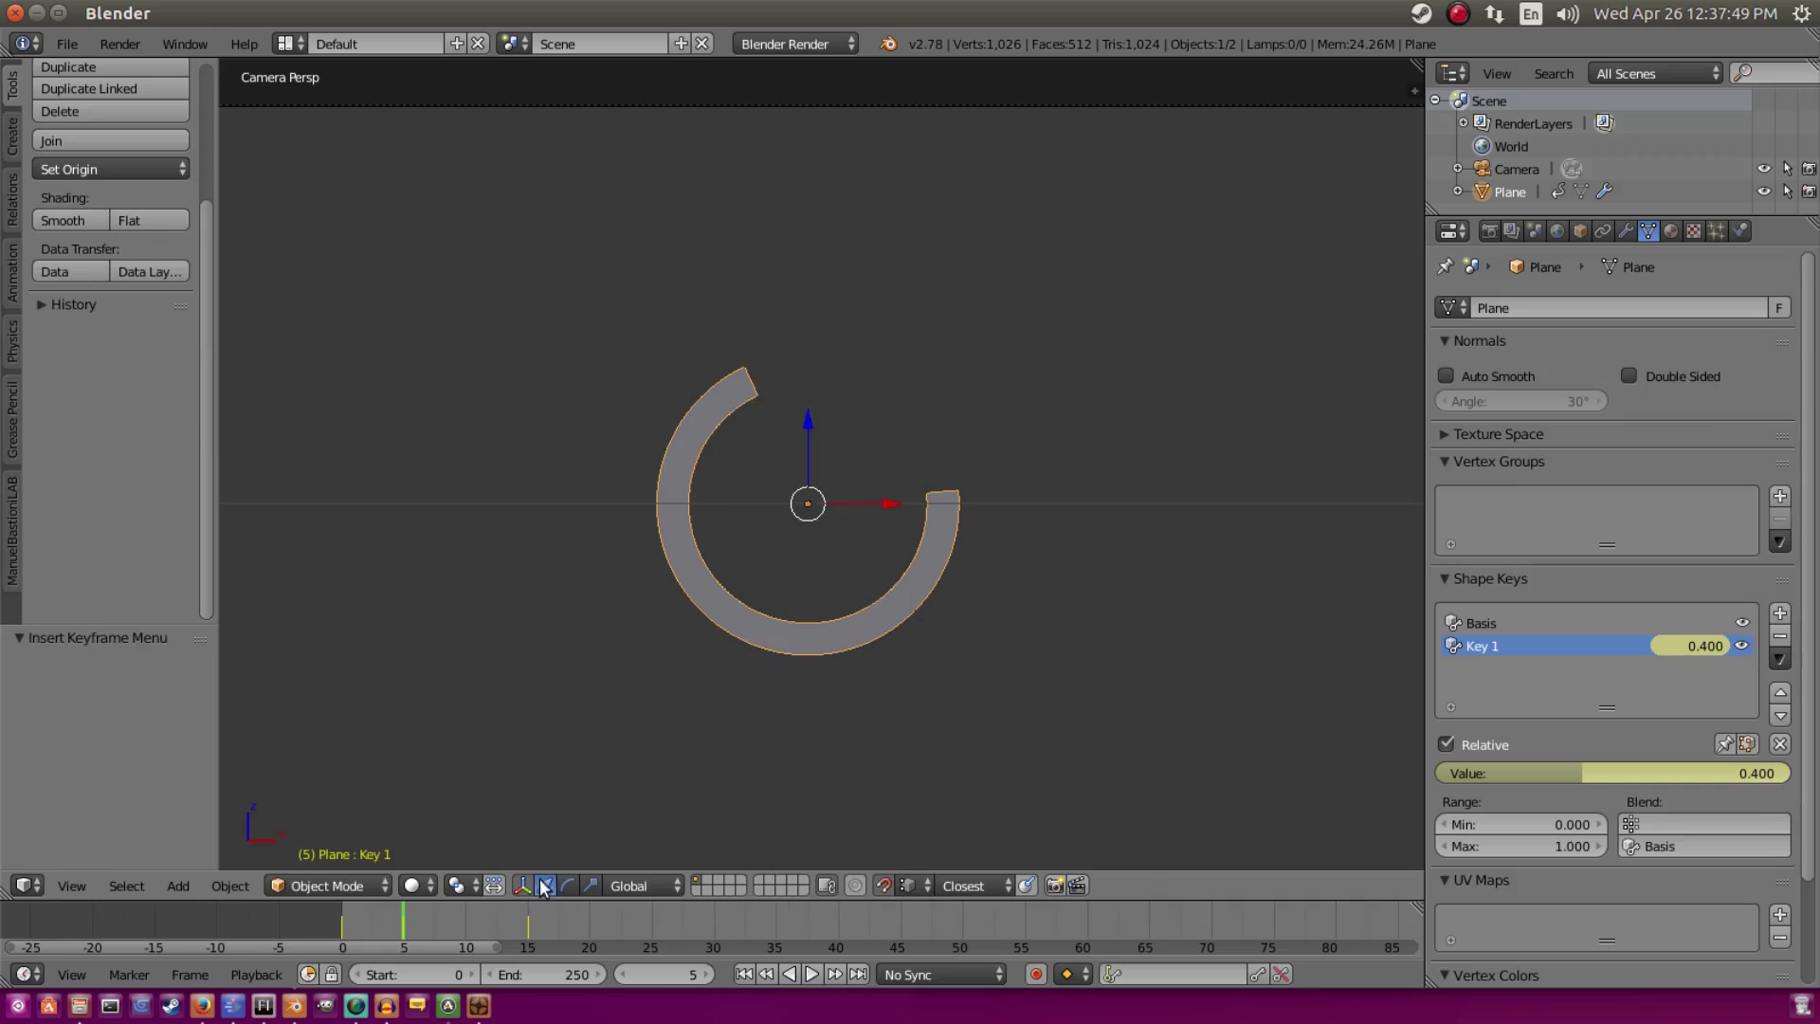
Step: Rotate the ring -45° about global Y at frame 15, and return to frame 0
{"action": "left_click", "coordinate": [527, 925]}
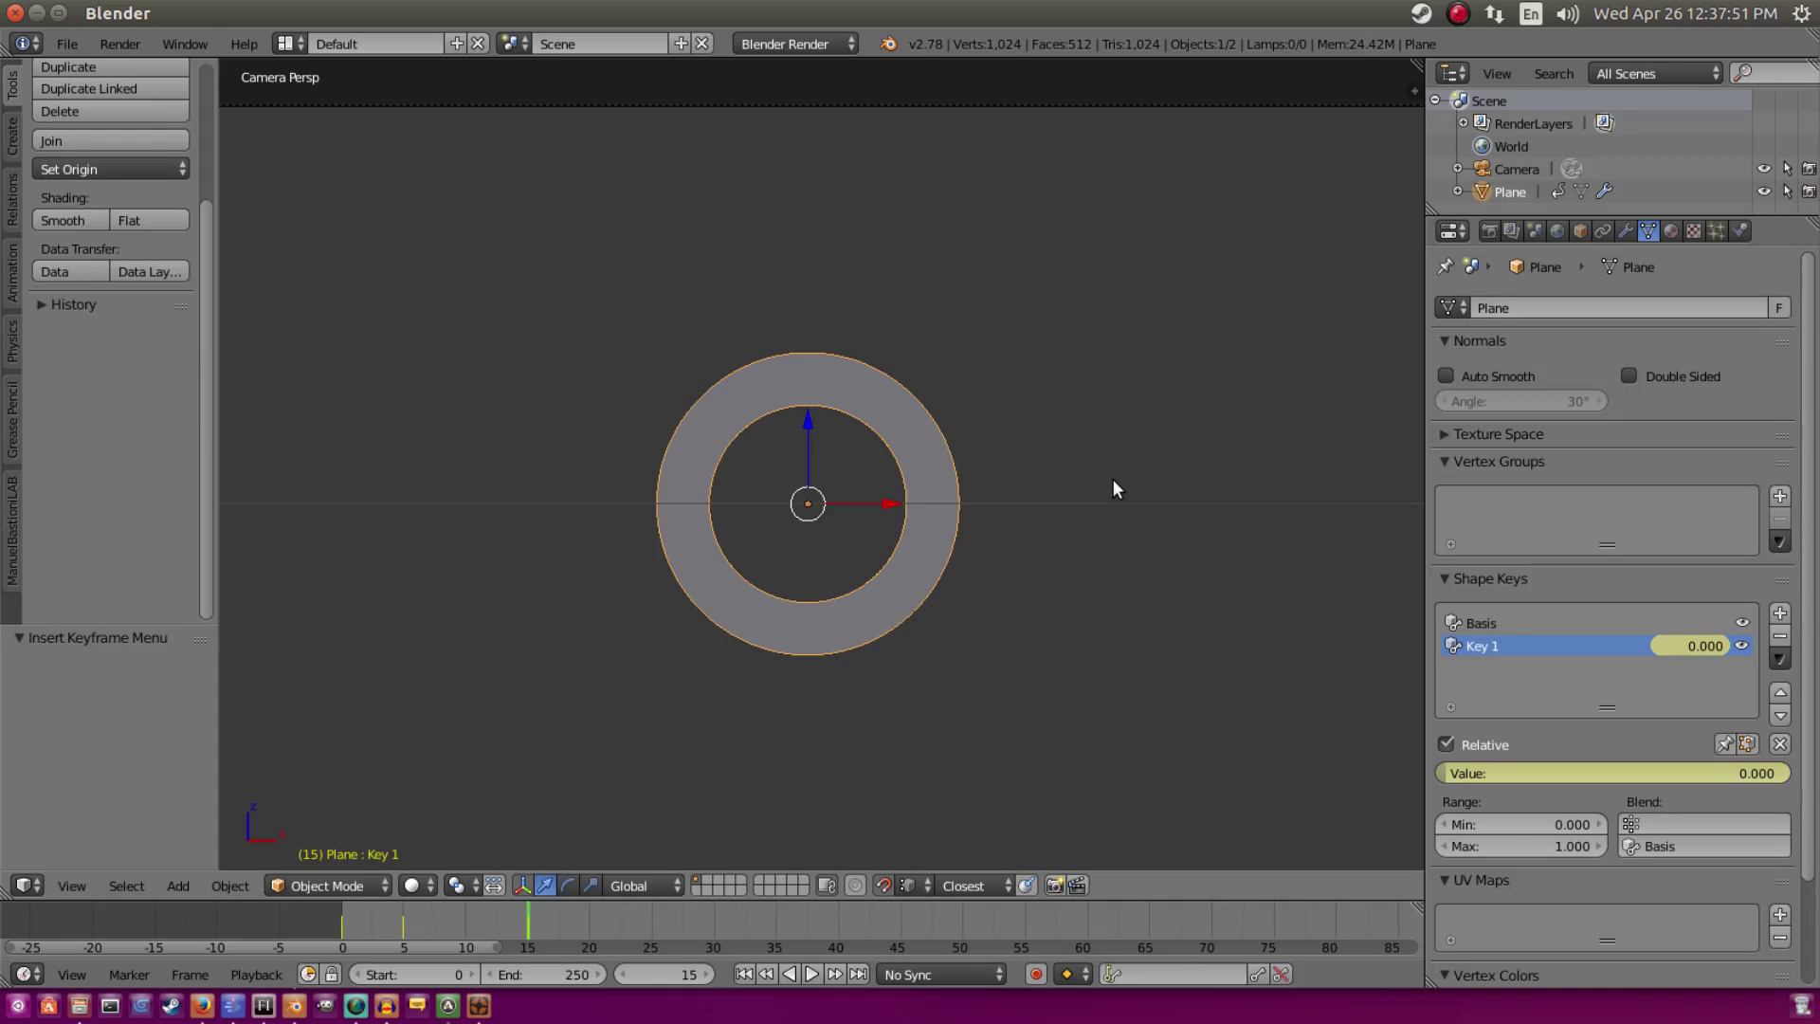
{"action": "key", "text": "r"}
{"action": "key", "text": "y"}
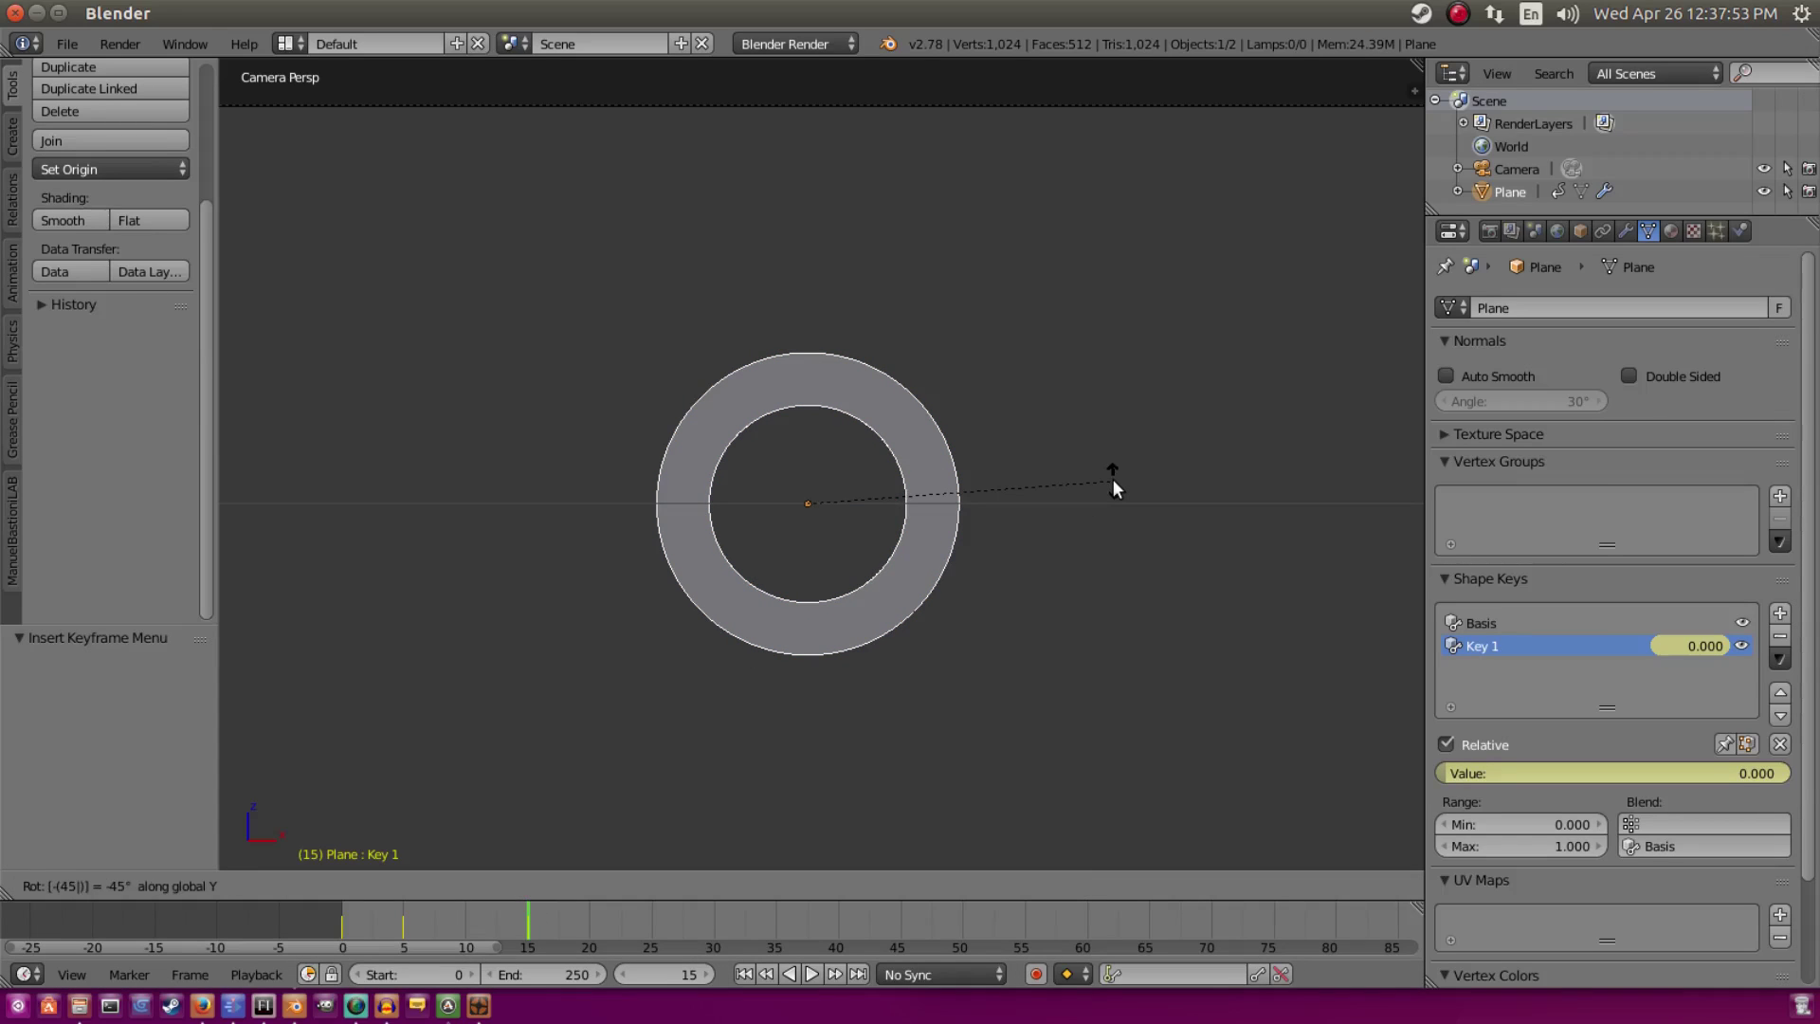
{"action": "key", "text": "Return"}
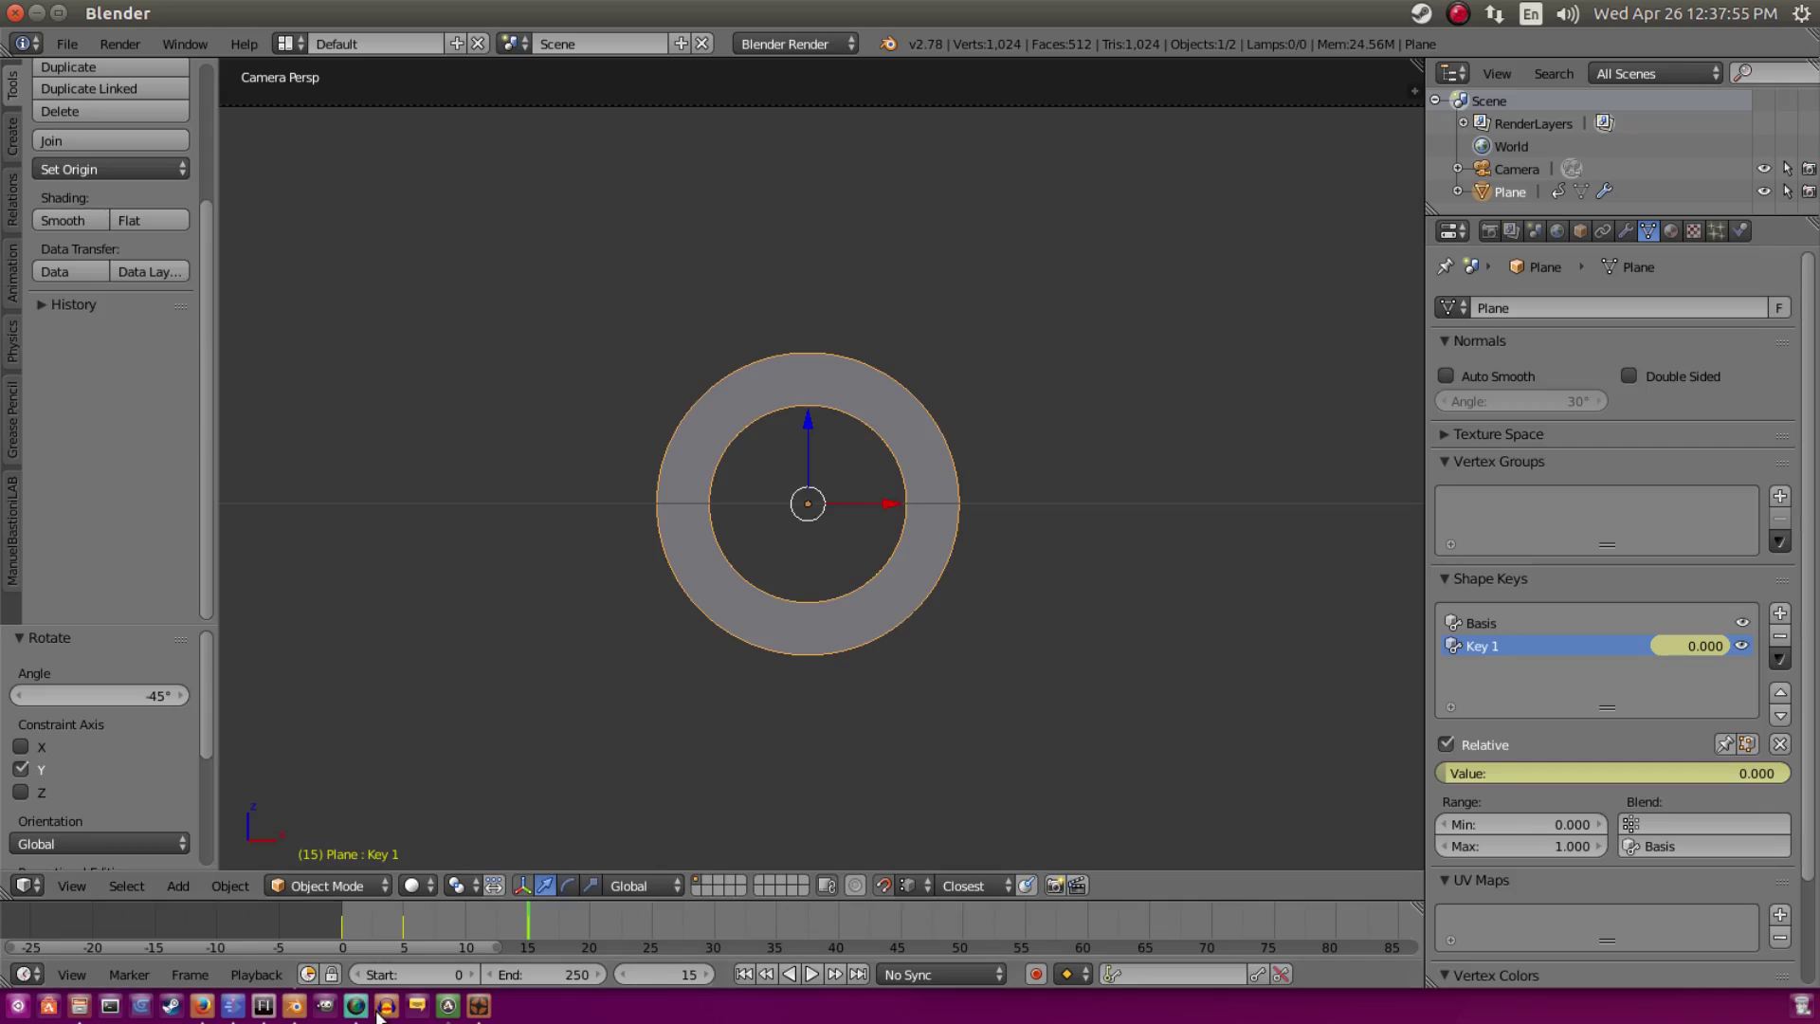
{"action": "left_click_drag", "start_coordinate": [487, 921], "coordinate": [309, 918]}
{"action": "scroll", "coordinate": [811, 740], "scroll_direction": "down", "scroll_amount": 3}
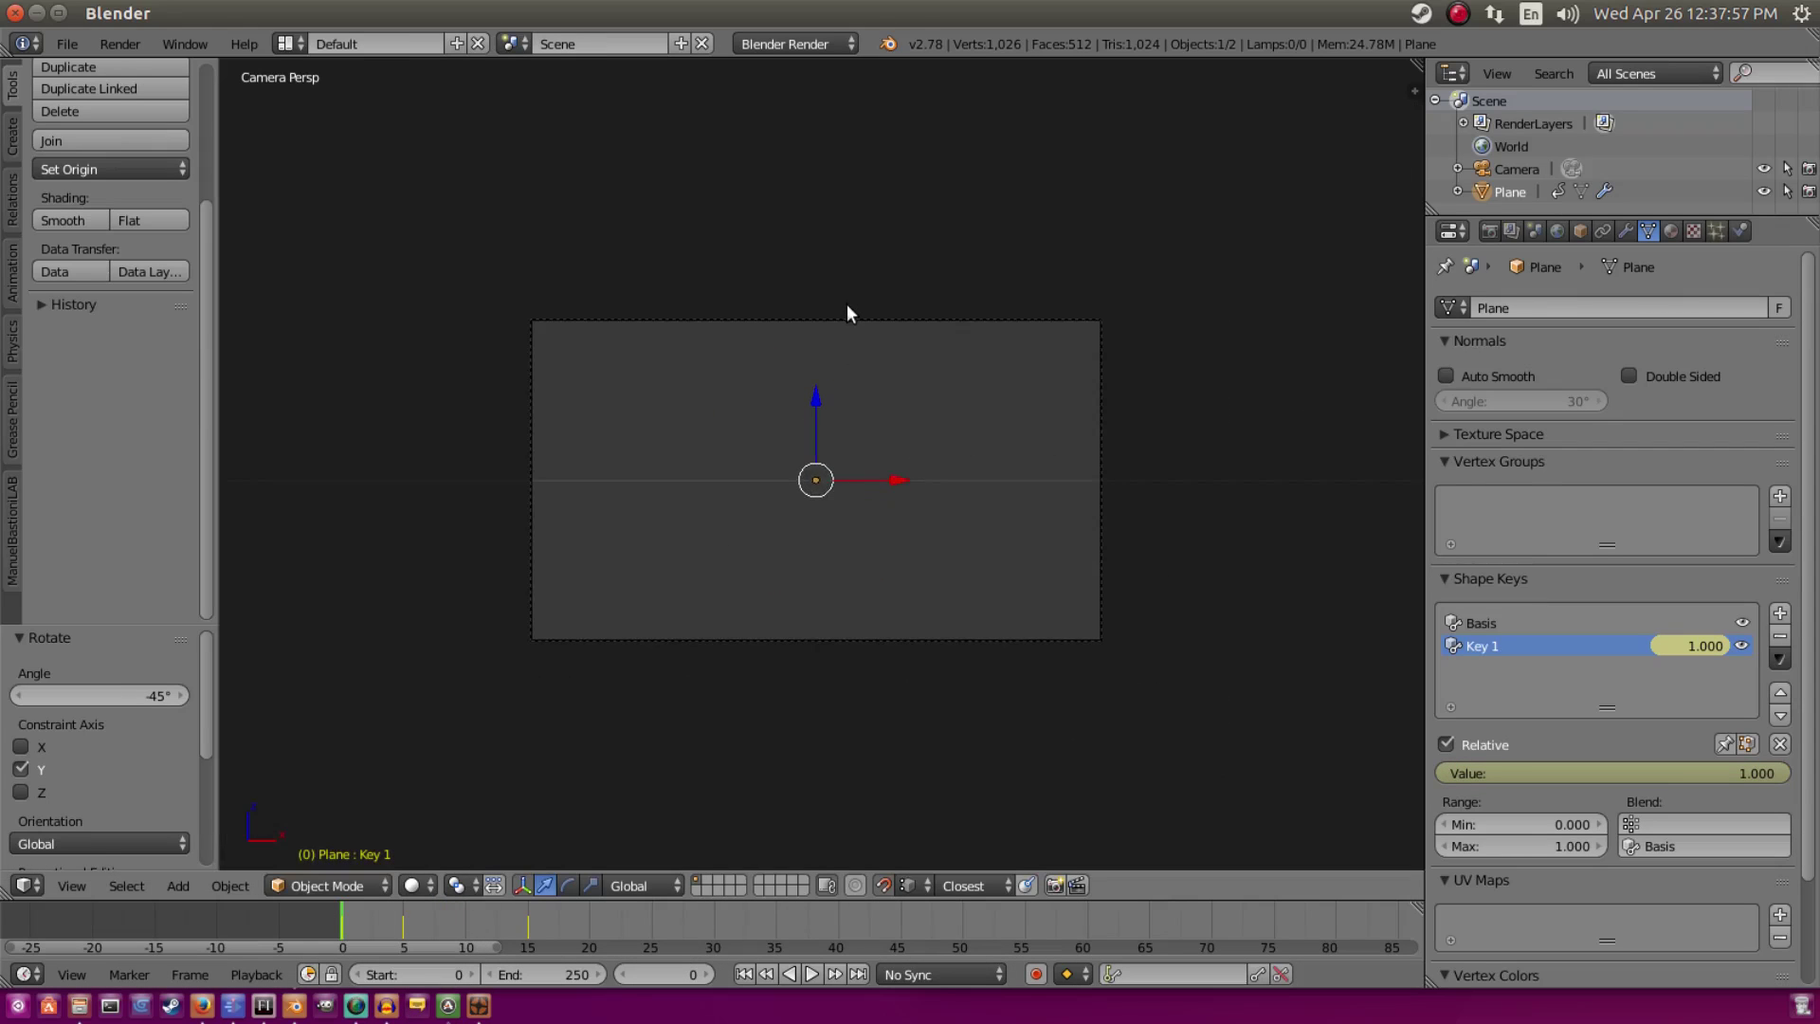
Step: Select the camera instead of the ring and play the animation from frame 0 to check the ring's motion
{"action": "right_click", "coordinate": [846, 309]}
{"action": "scroll", "coordinate": [793, 532], "scroll_direction": "up", "scroll_amount": 1}
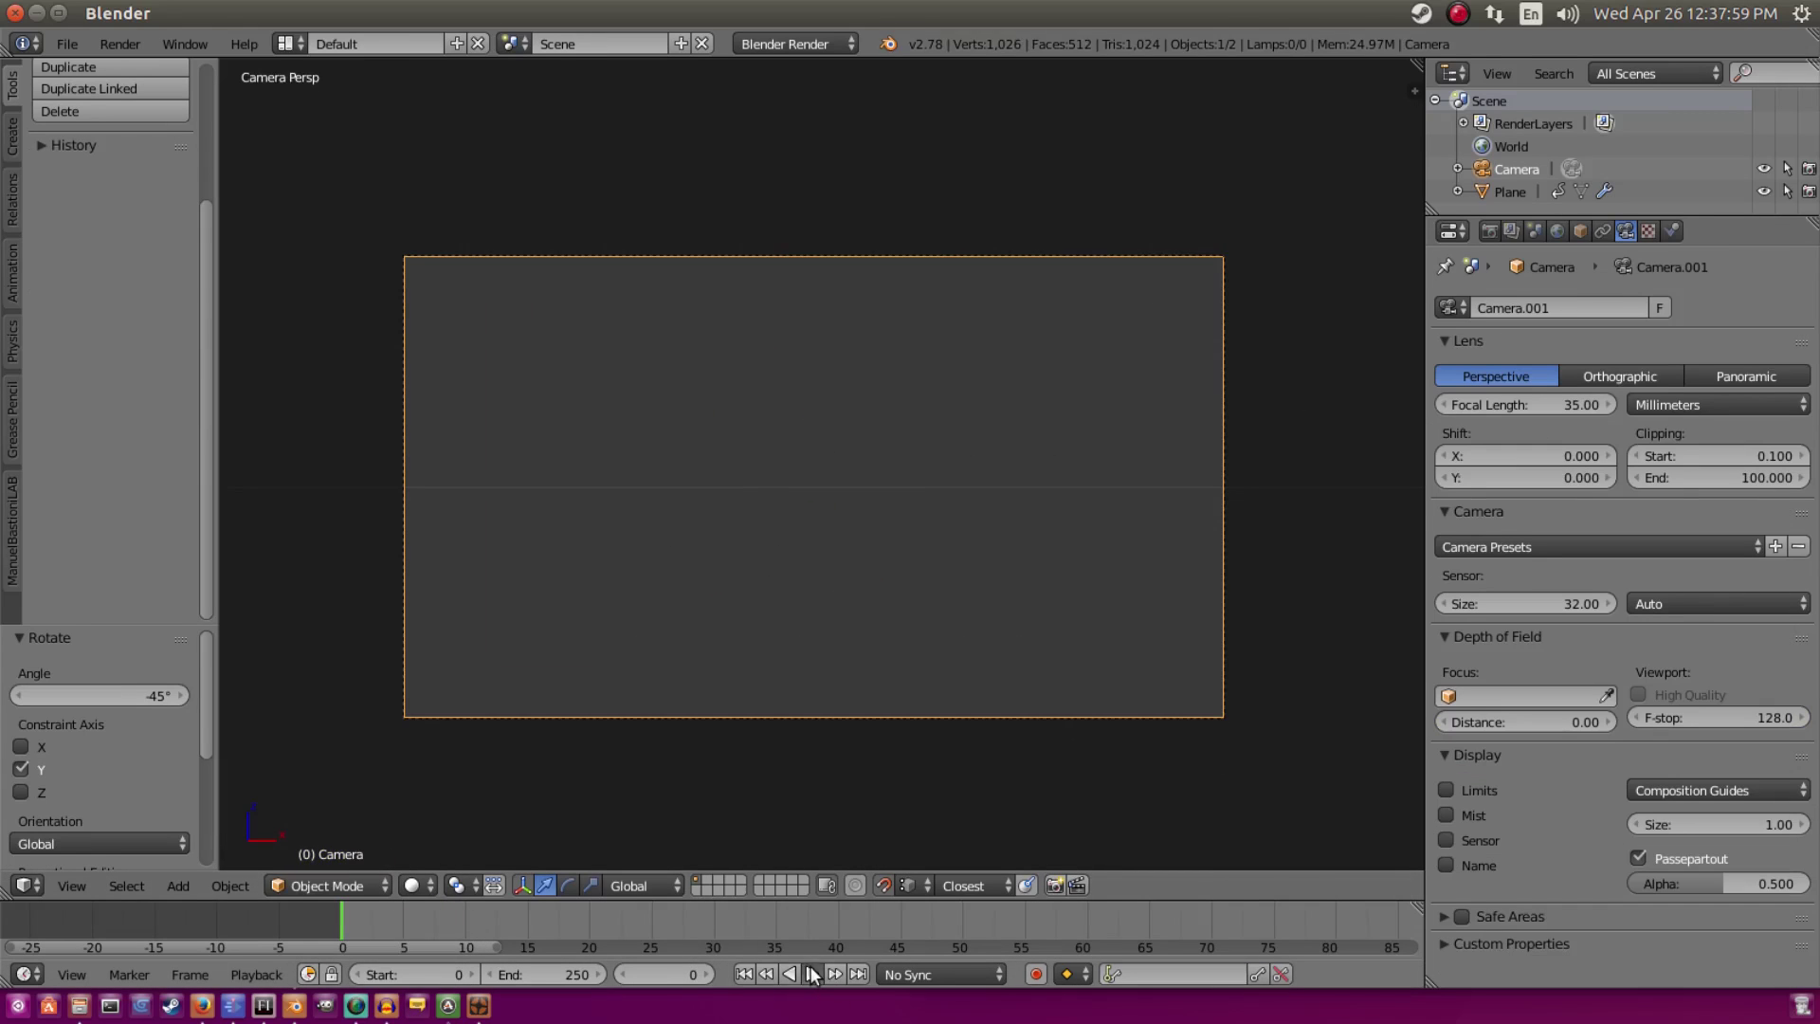
{"action": "left_click", "coordinate": [812, 973]}
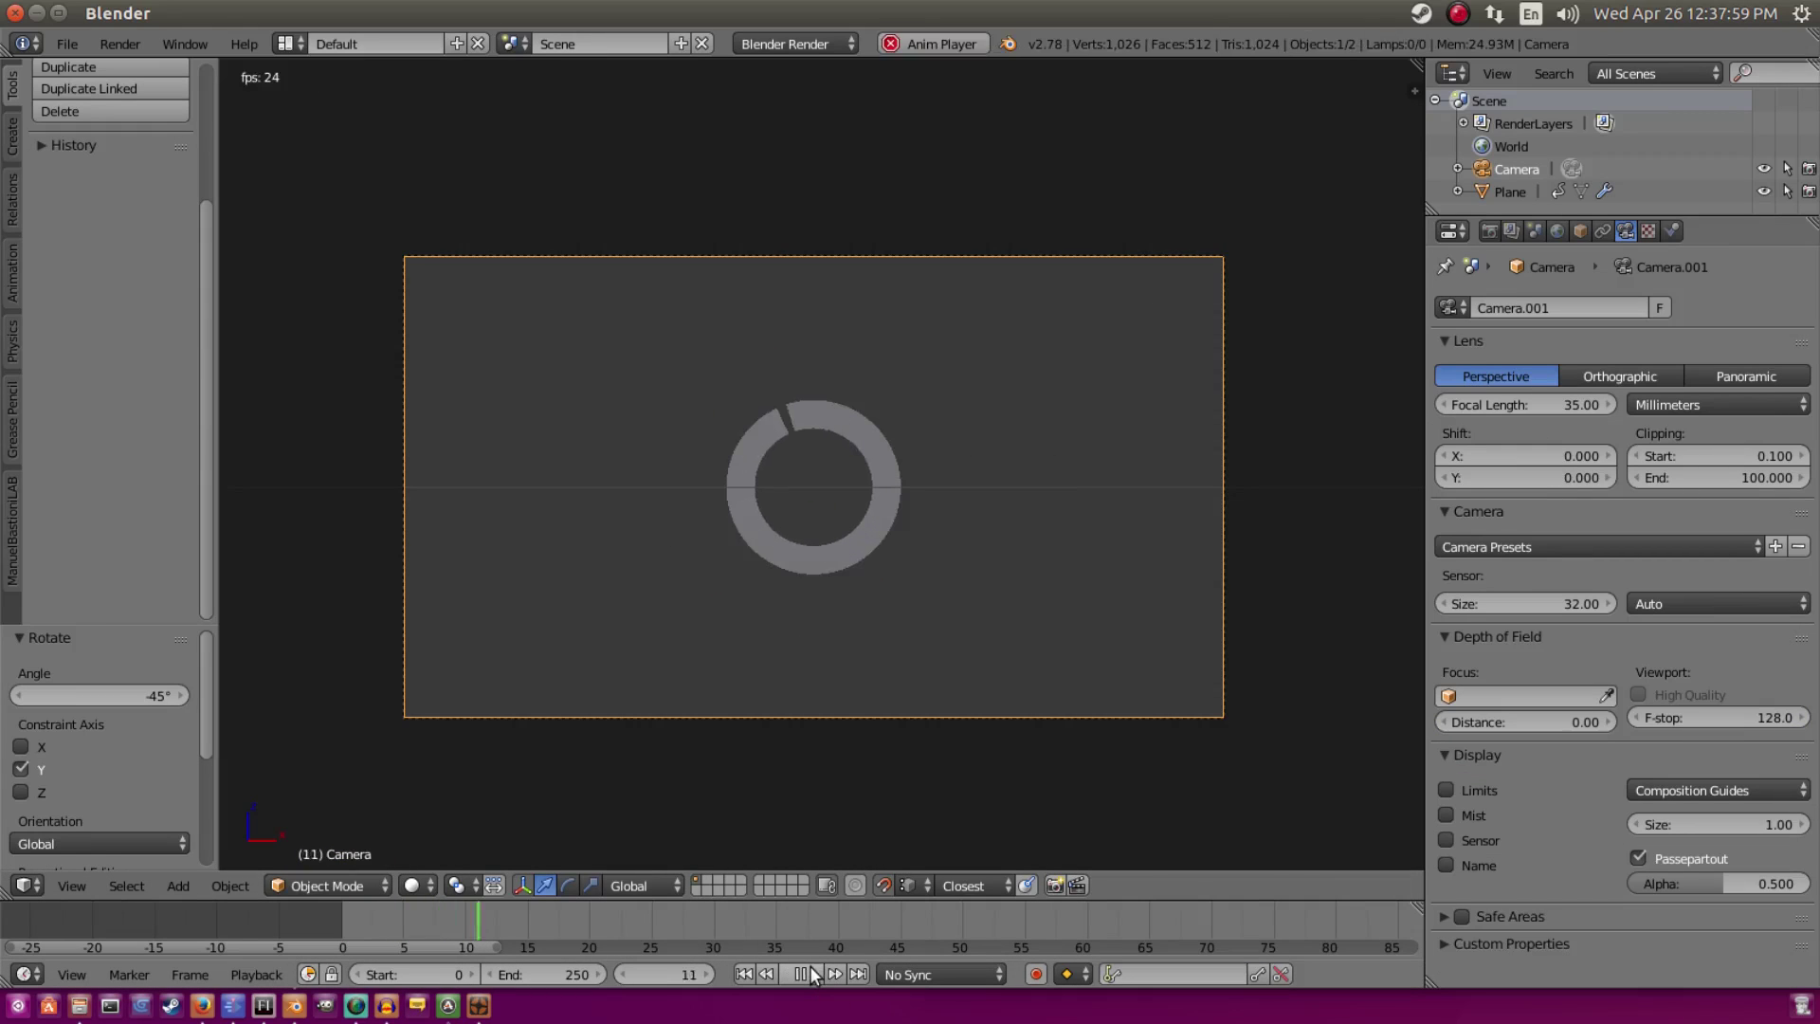
{"action": "left_click", "coordinate": [745, 977]}
{"action": "left_click", "coordinate": [747, 977]}
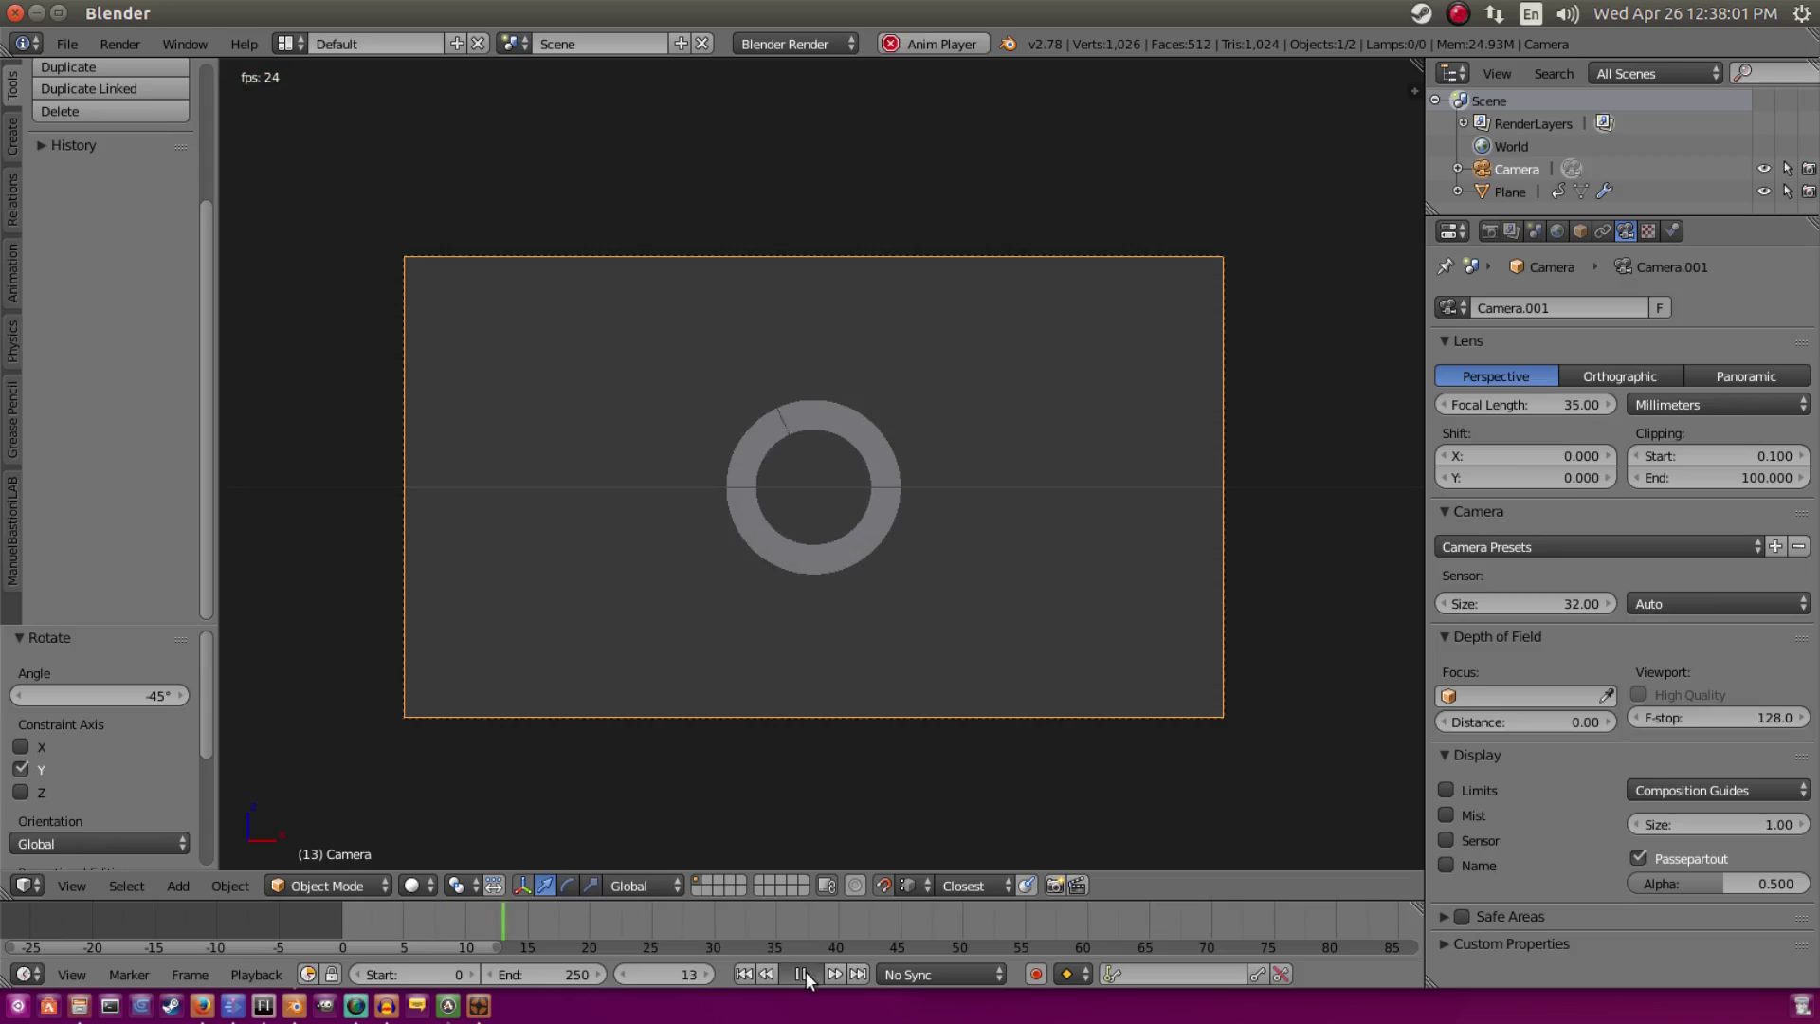
{"action": "left_click", "coordinate": [806, 975]}
Step: Insert rotation keyframes for the ring at frame 15 and at frame 0
{"action": "left_click_drag", "start_coordinate": [435, 920], "coordinate": [529, 922]}
{"action": "right_click", "coordinate": [858, 443]}
{"action": "key", "text": "alt+a"}
{"action": "key", "text": "r"}
{"action": "key", "text": "y"}
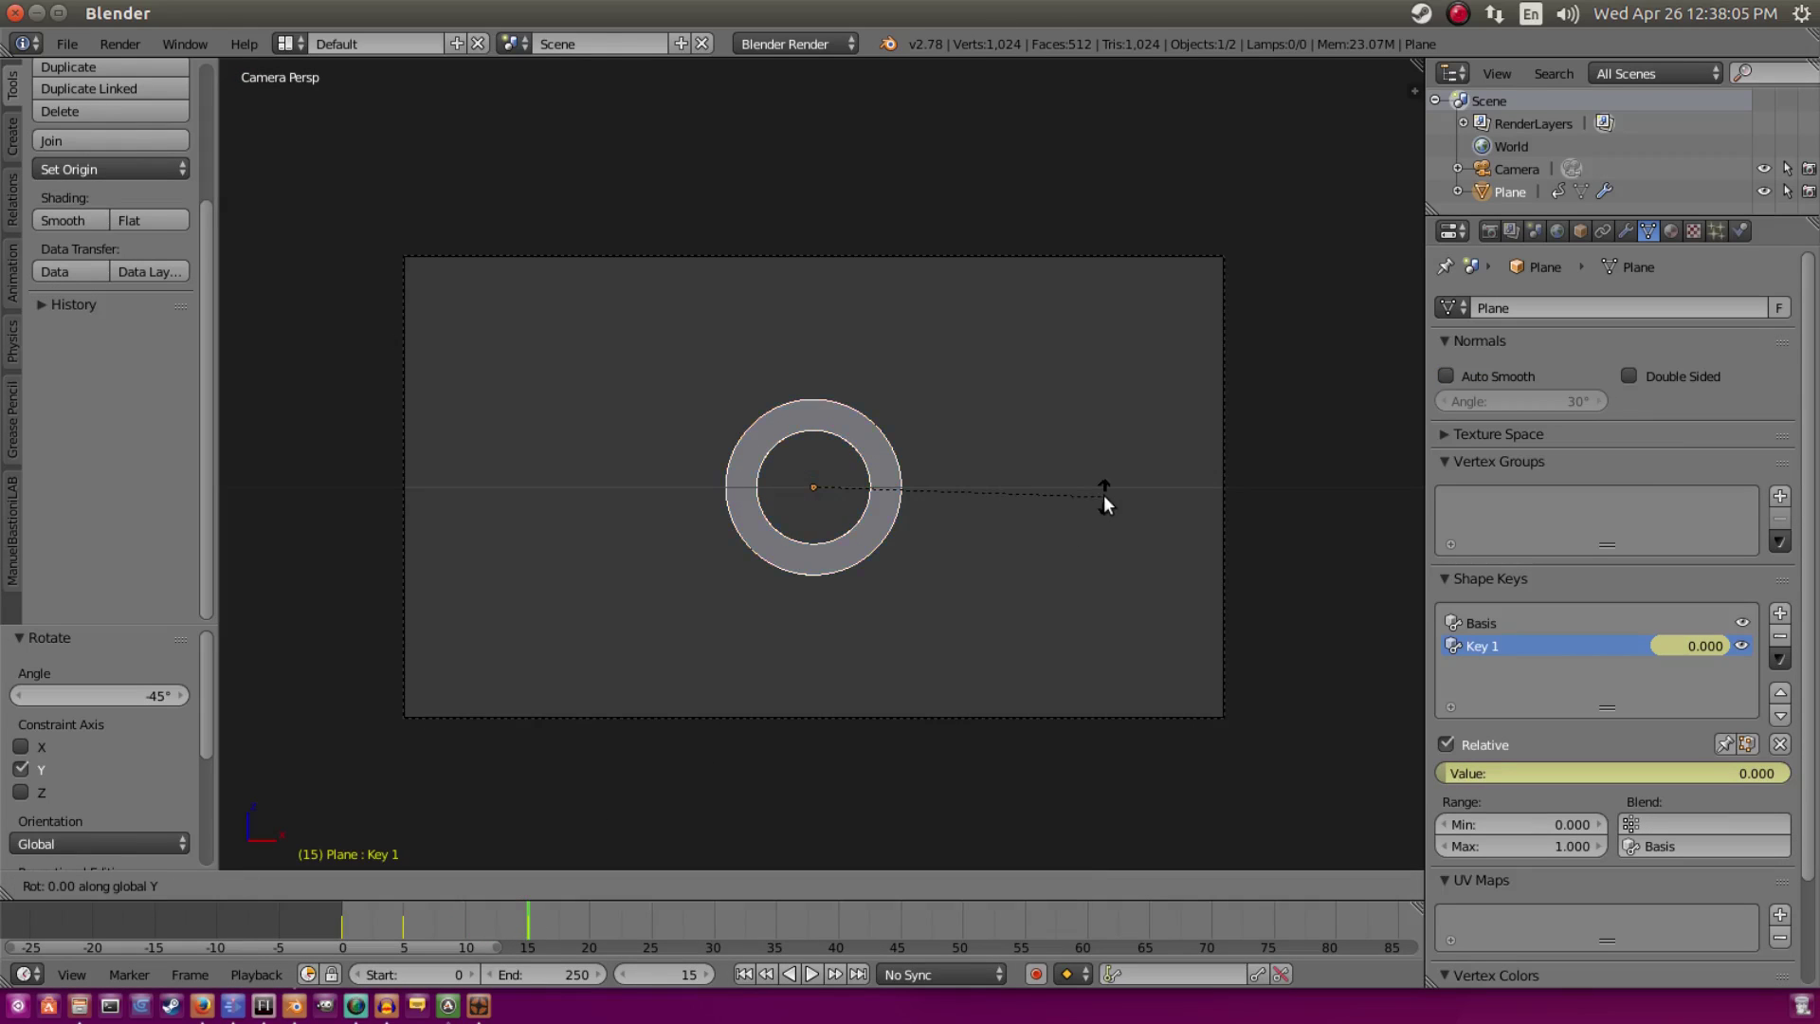
{"action": "right_click", "coordinate": [1104, 495]}
{"action": "key", "text": "i"}
{"action": "left_click", "coordinate": [1102, 487]}
{"action": "left_click_drag", "start_coordinate": [464, 915], "coordinate": [339, 923]}
{"action": "key", "text": "i"}
Step: Select the camera and play the ring animation, with the timeline showing the whole 0–250 frame range
{"action": "right_click", "coordinate": [565, 719]}
{"action": "left_click", "coordinate": [812, 978]}
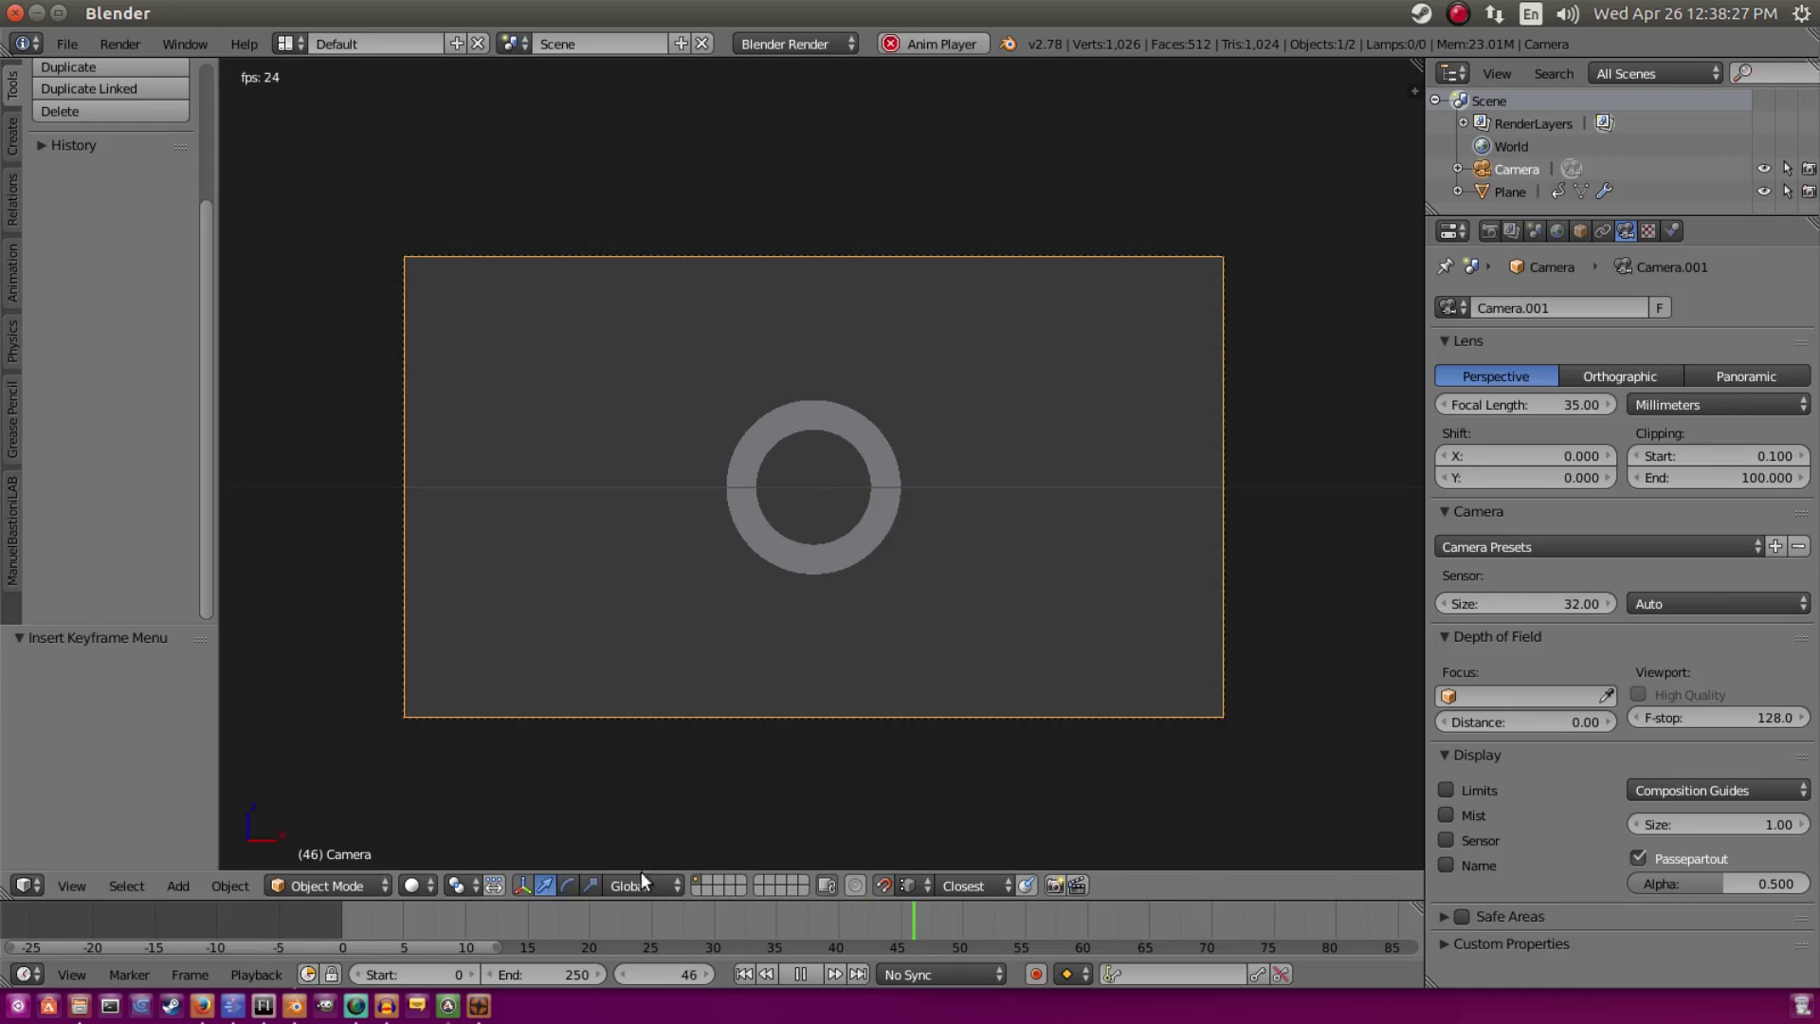
{"action": "scroll", "coordinate": [980, 921], "scroll_direction": "down", "scroll_amount": 5}
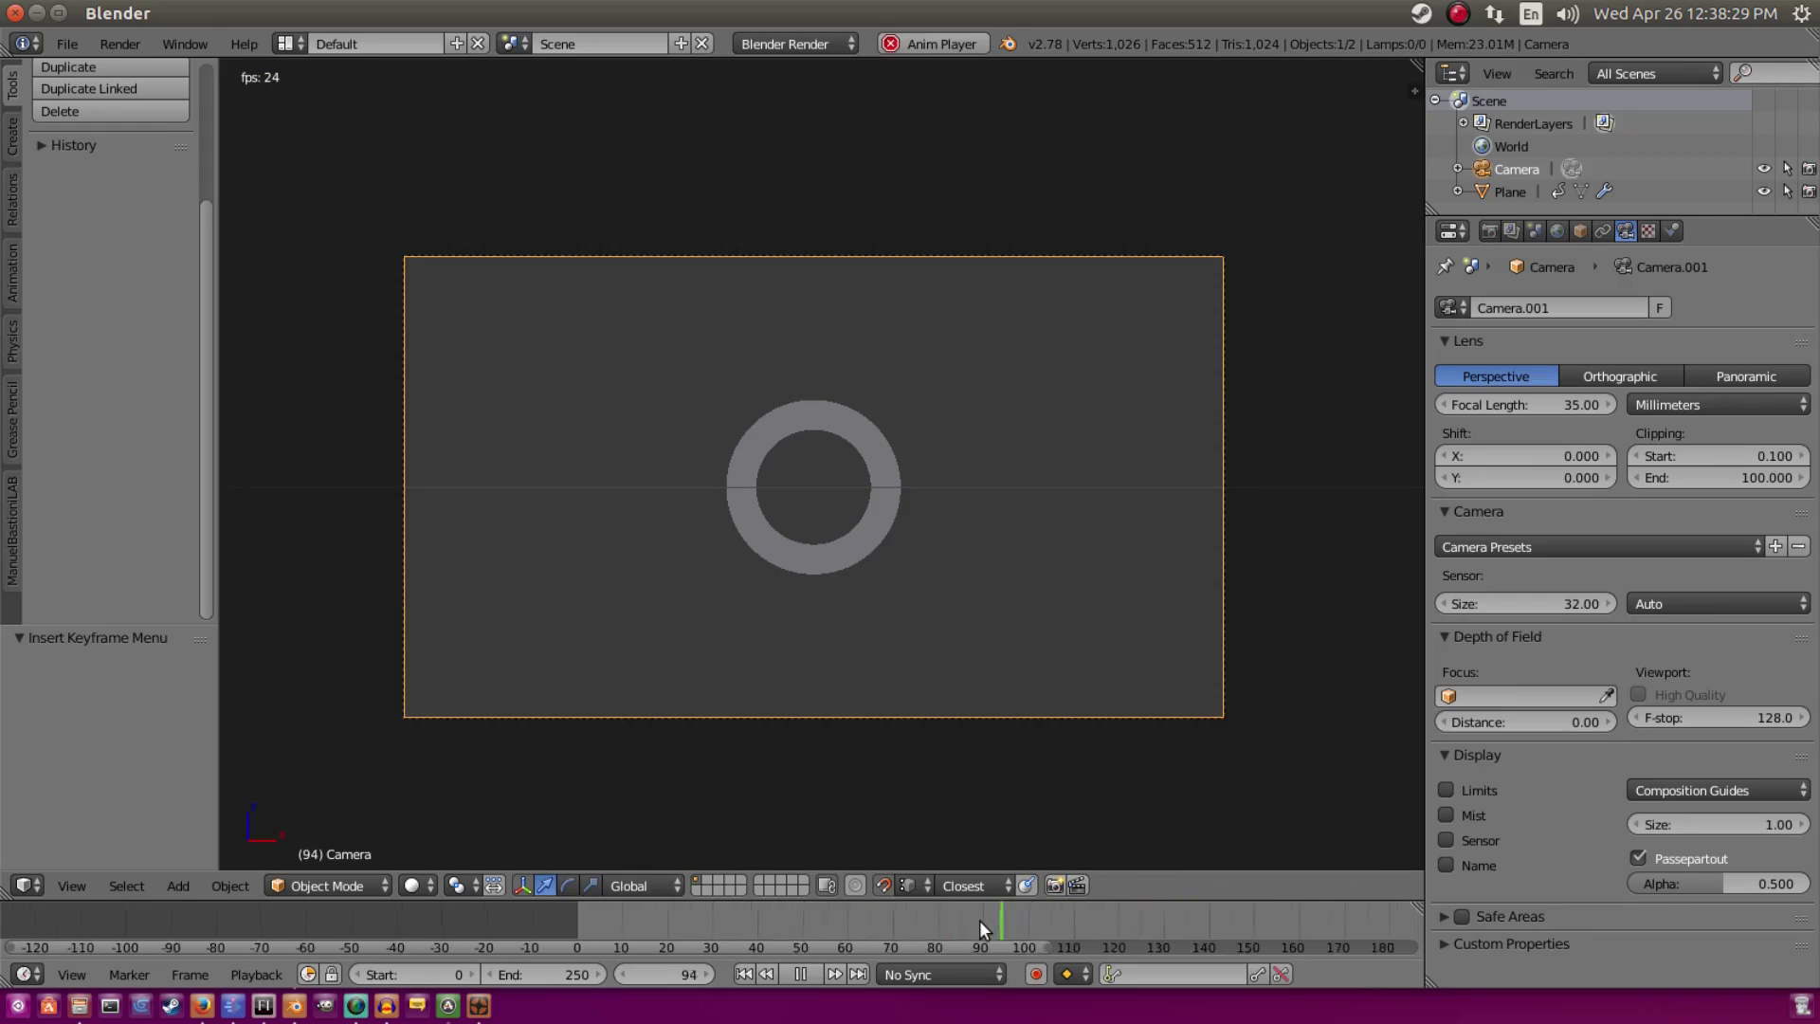
{"action": "scroll", "coordinate": [980, 921], "scroll_direction": "down", "scroll_amount": 8}
{"action": "middle_click_drag", "start_coordinate": [982, 921], "coordinate": [839, 935]}
{"action": "scroll", "coordinate": [689, 919], "scroll_direction": "up", "scroll_amount": 6}
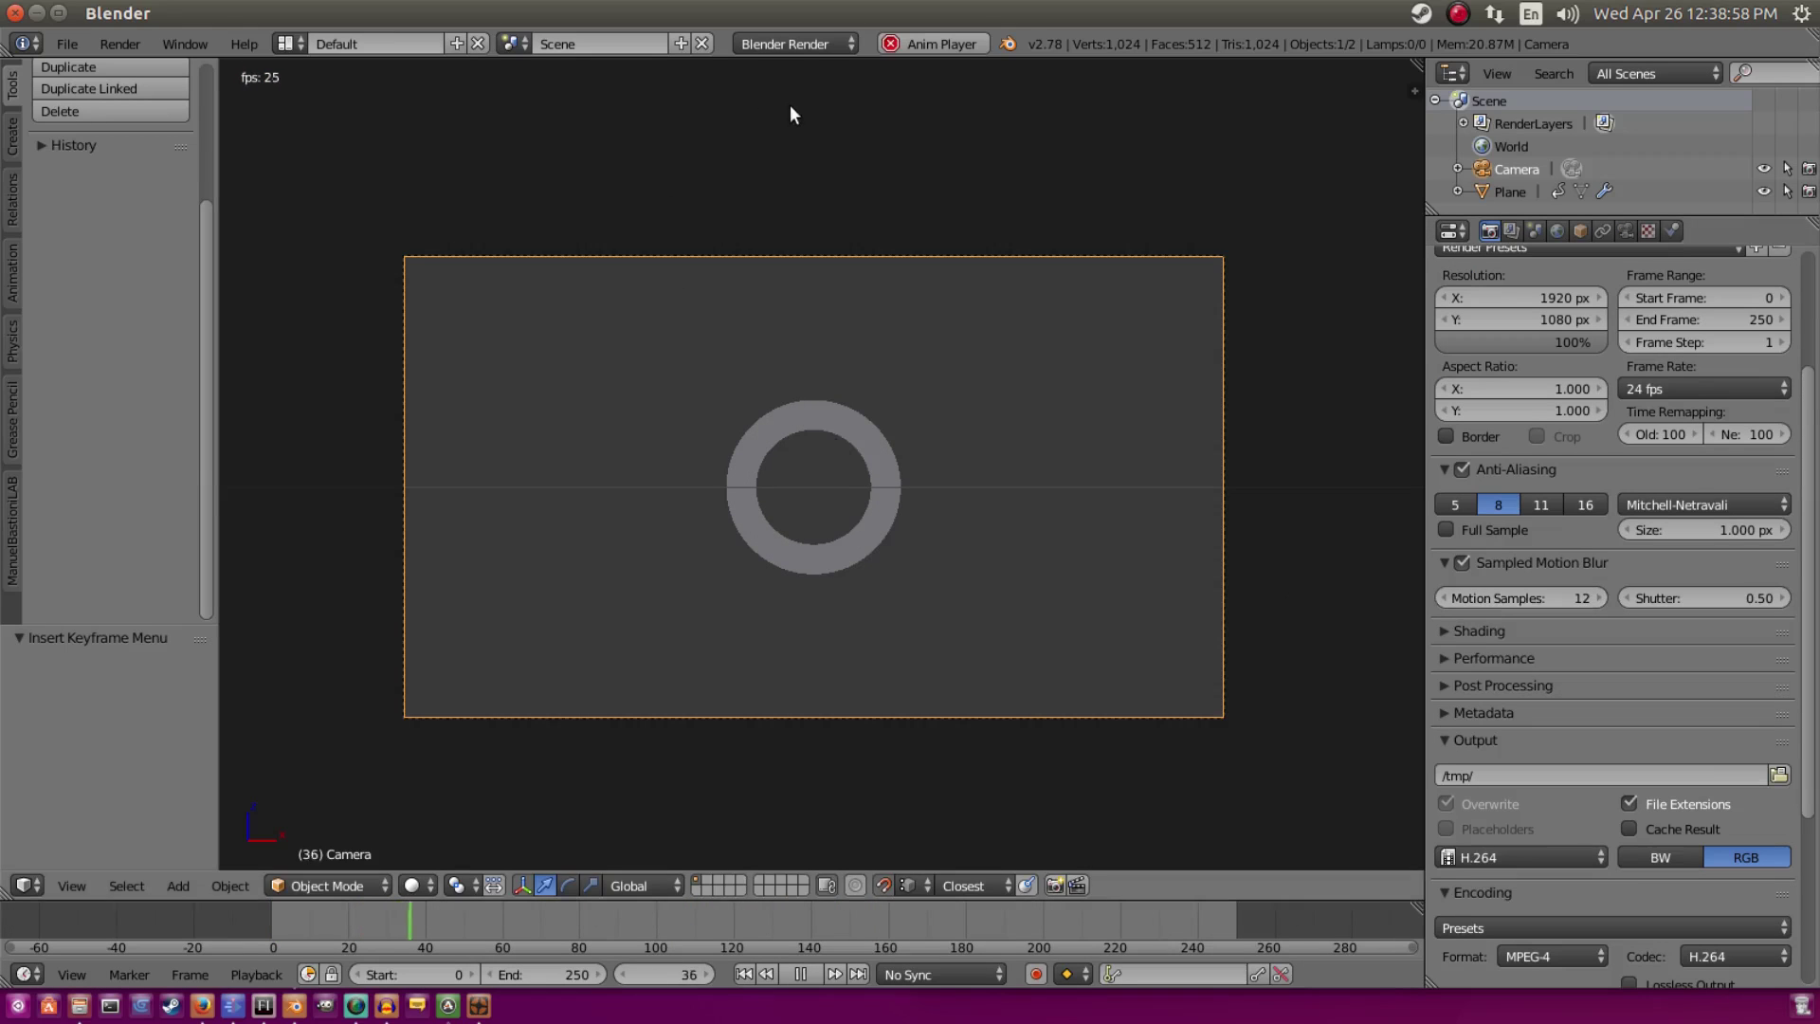
Step: Switch the render engine to Cycles Render and add a new material to the ring
{"action": "left_click", "coordinate": [788, 120]}
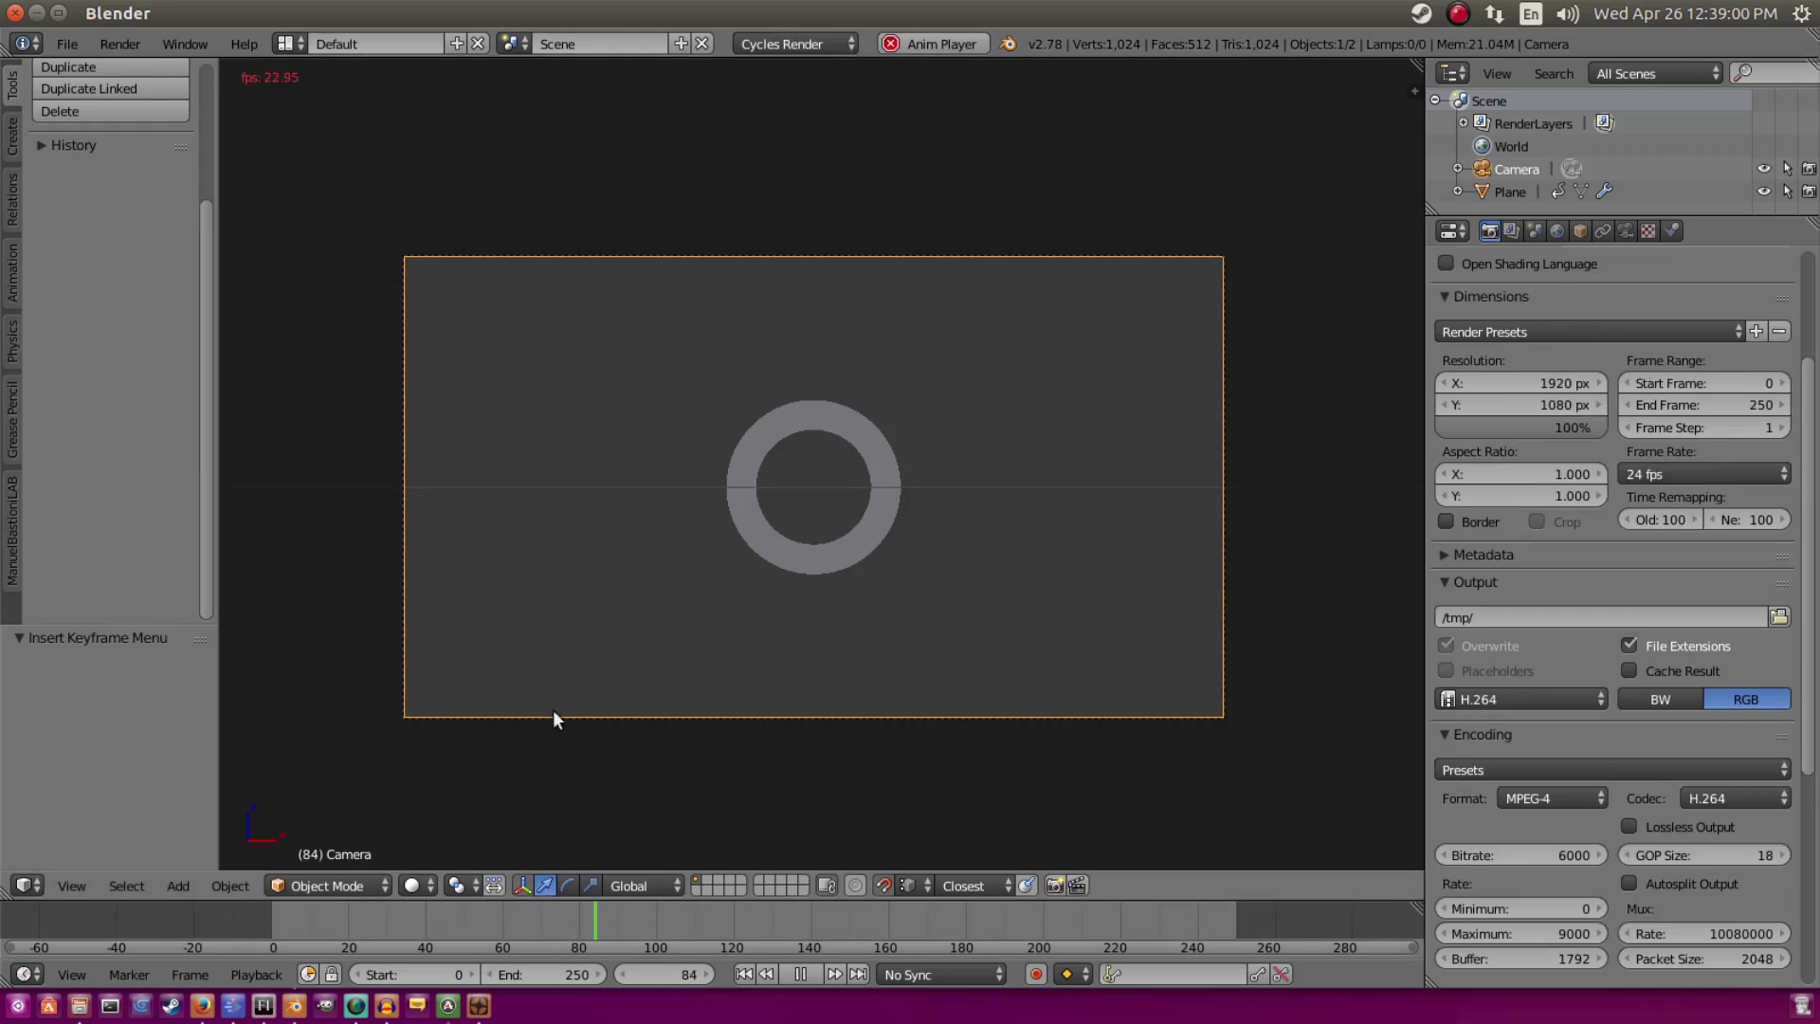
{"action": "key", "text": "shift+Left"}
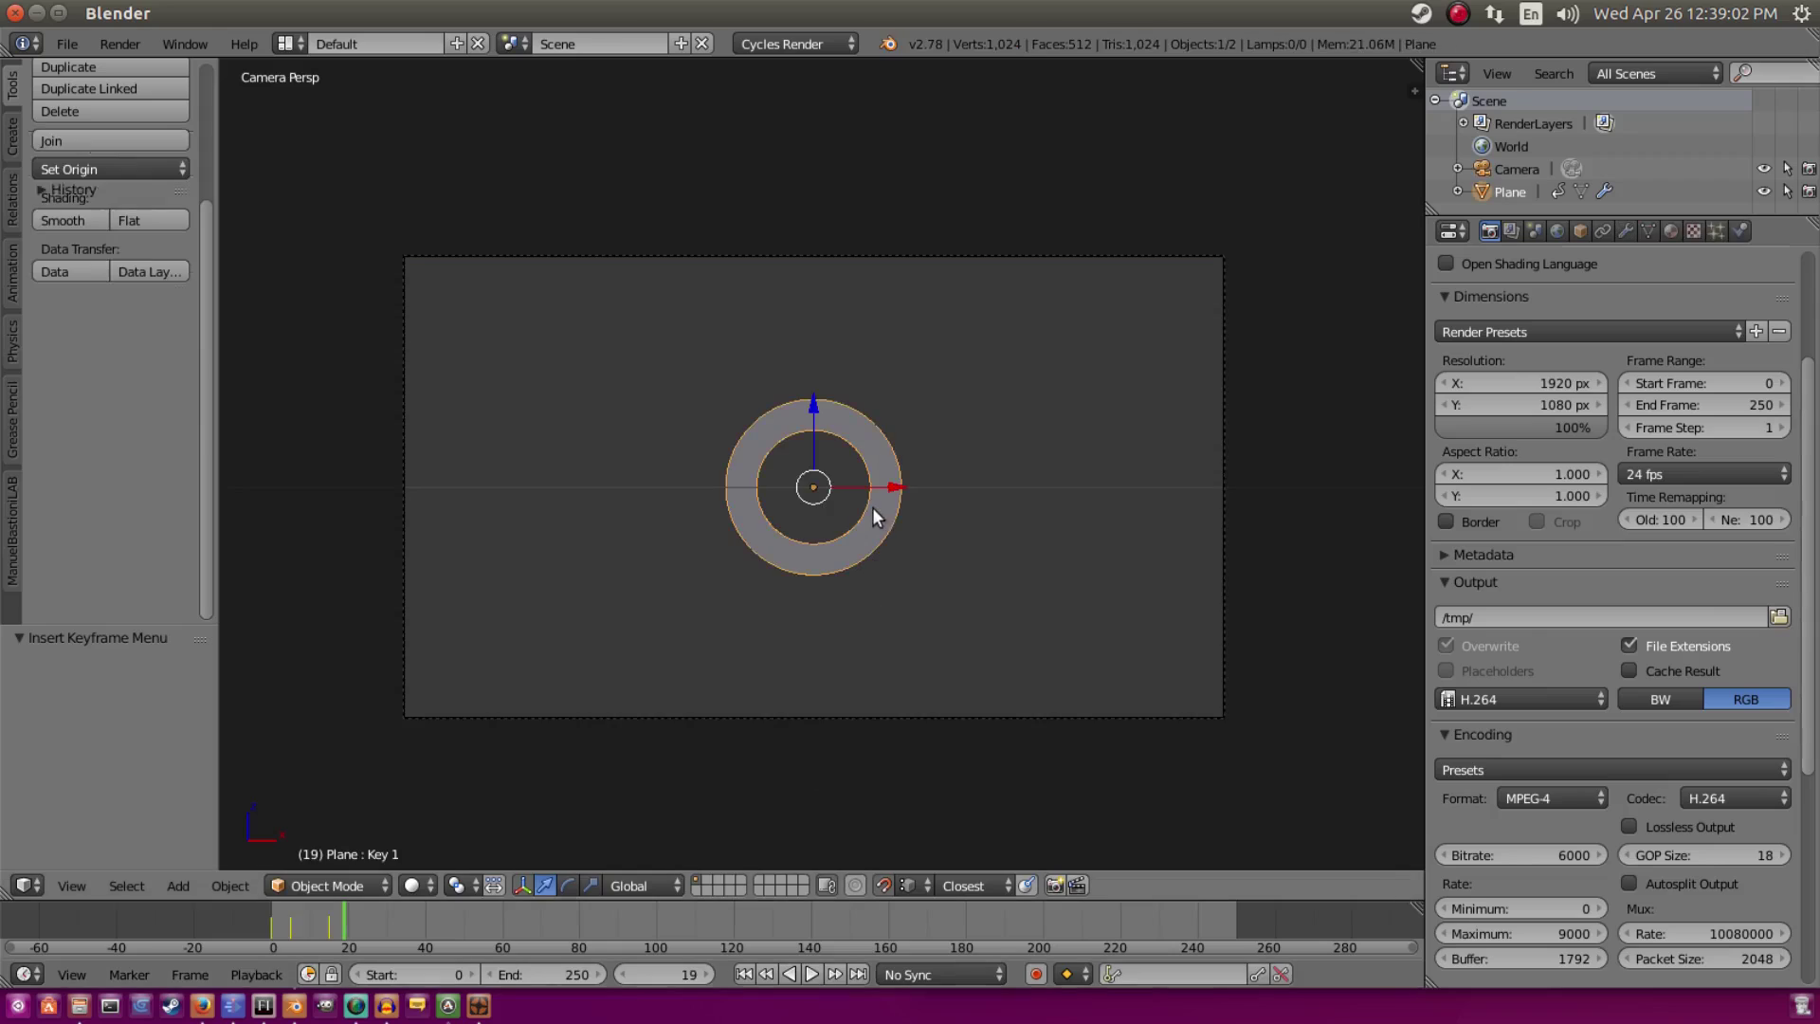
{"action": "left_click", "coordinate": [1671, 230]}
{"action": "left_click", "coordinate": [1488, 230]}
{"action": "scroll", "coordinate": [1564, 735], "scroll_direction": "down", "scroll_amount": 5}
{"action": "scroll", "coordinate": [1564, 735], "scroll_direction": "down", "scroll_amount": 2}
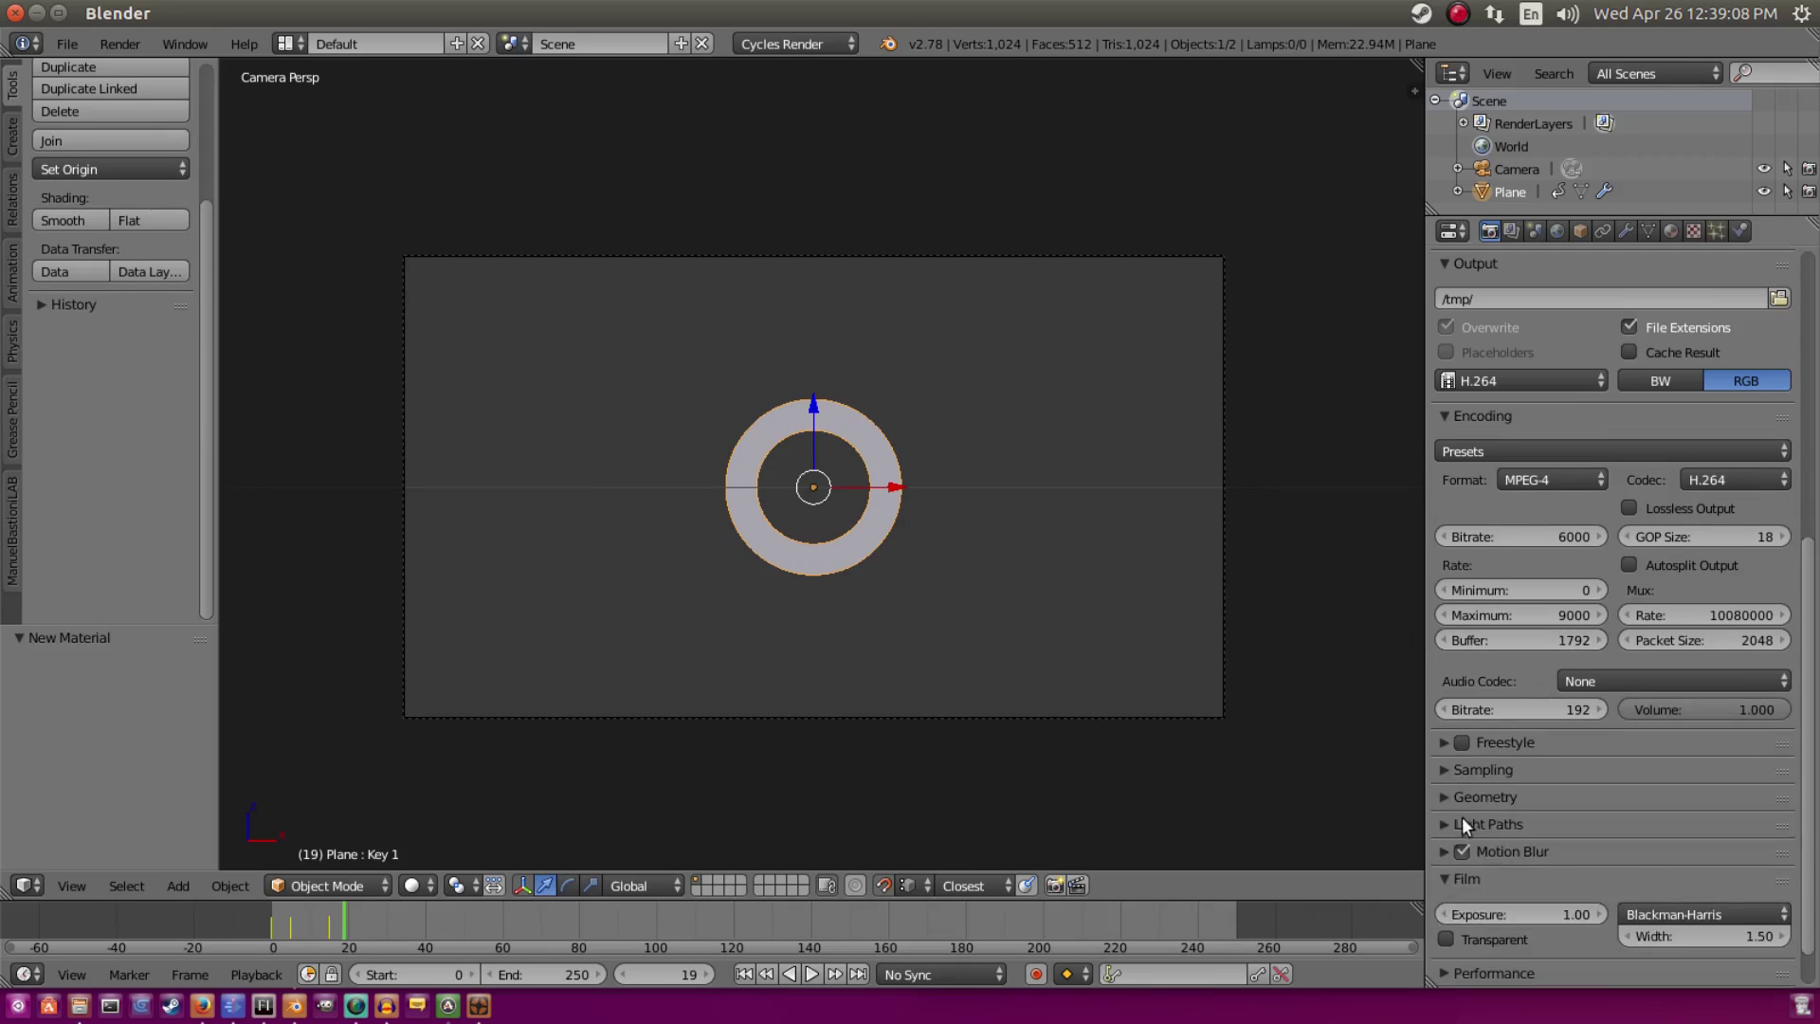
Step: Move to frame 4, where the ring is partly open, and render a test image
{"action": "left_click_drag", "start_coordinate": [318, 921], "coordinate": [287, 922]}
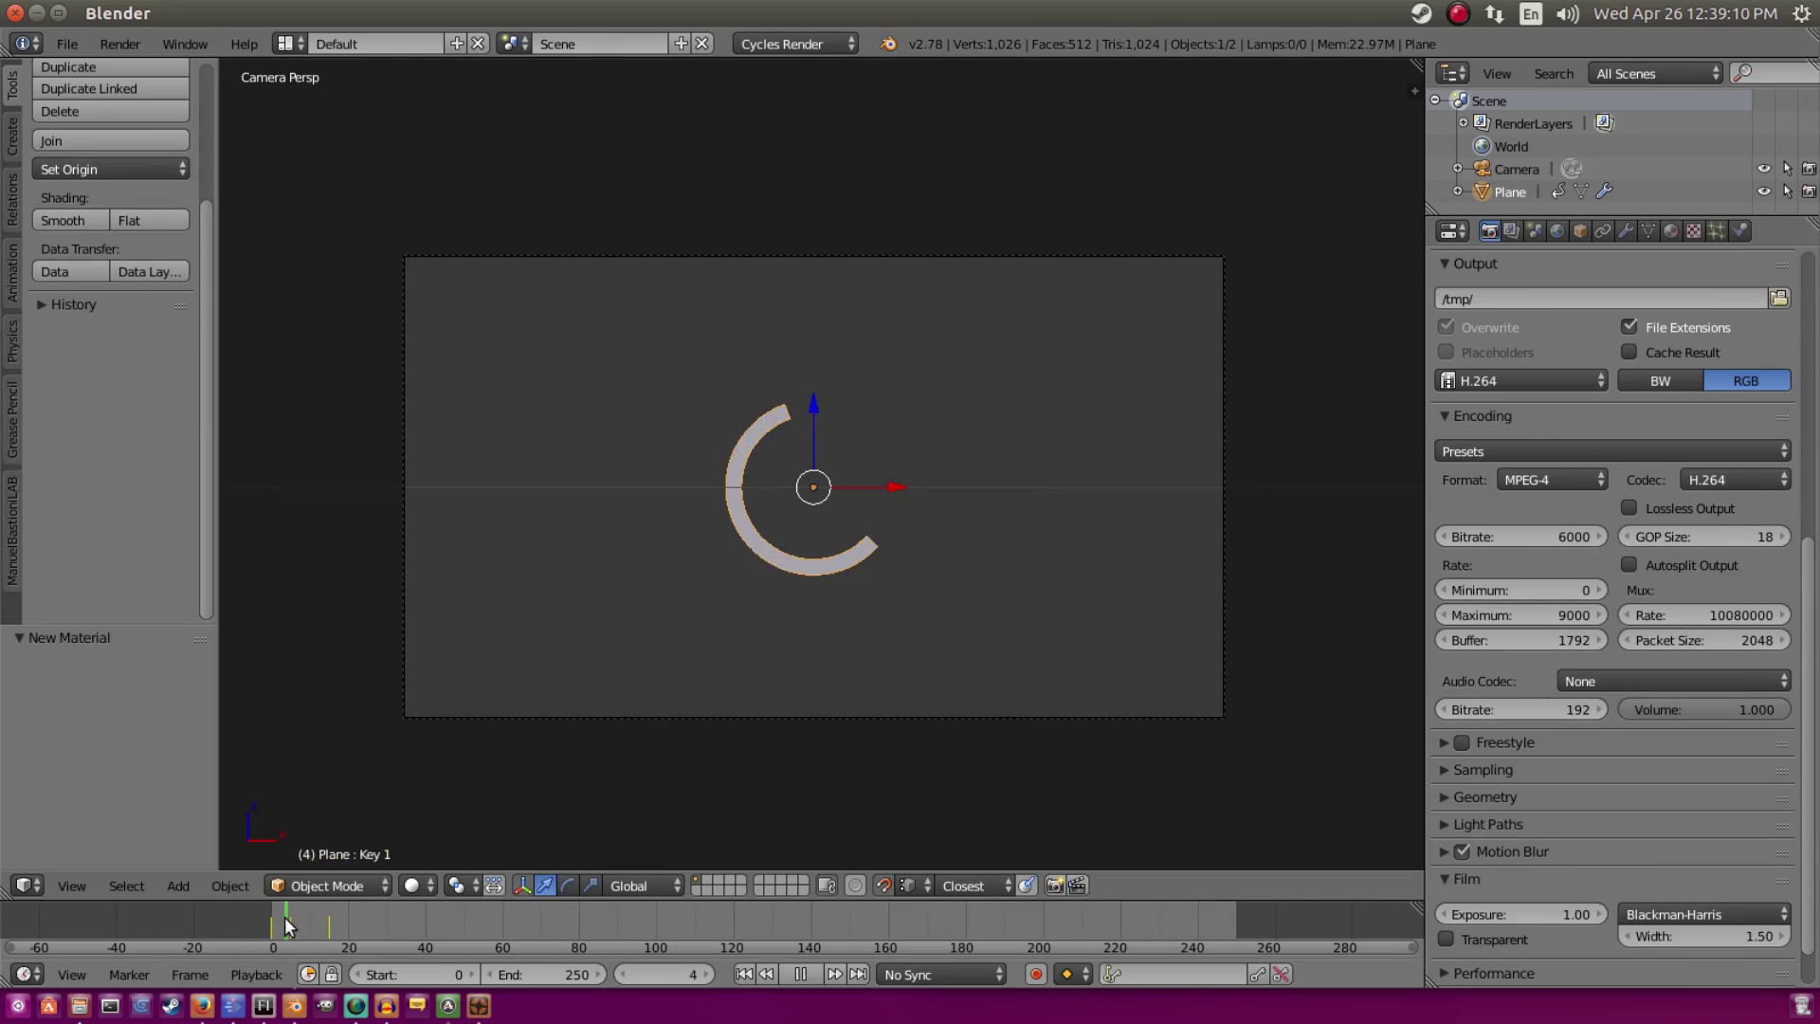
{"action": "left_click", "coordinate": [119, 44]}
{"action": "left_click", "coordinate": [142, 68]}
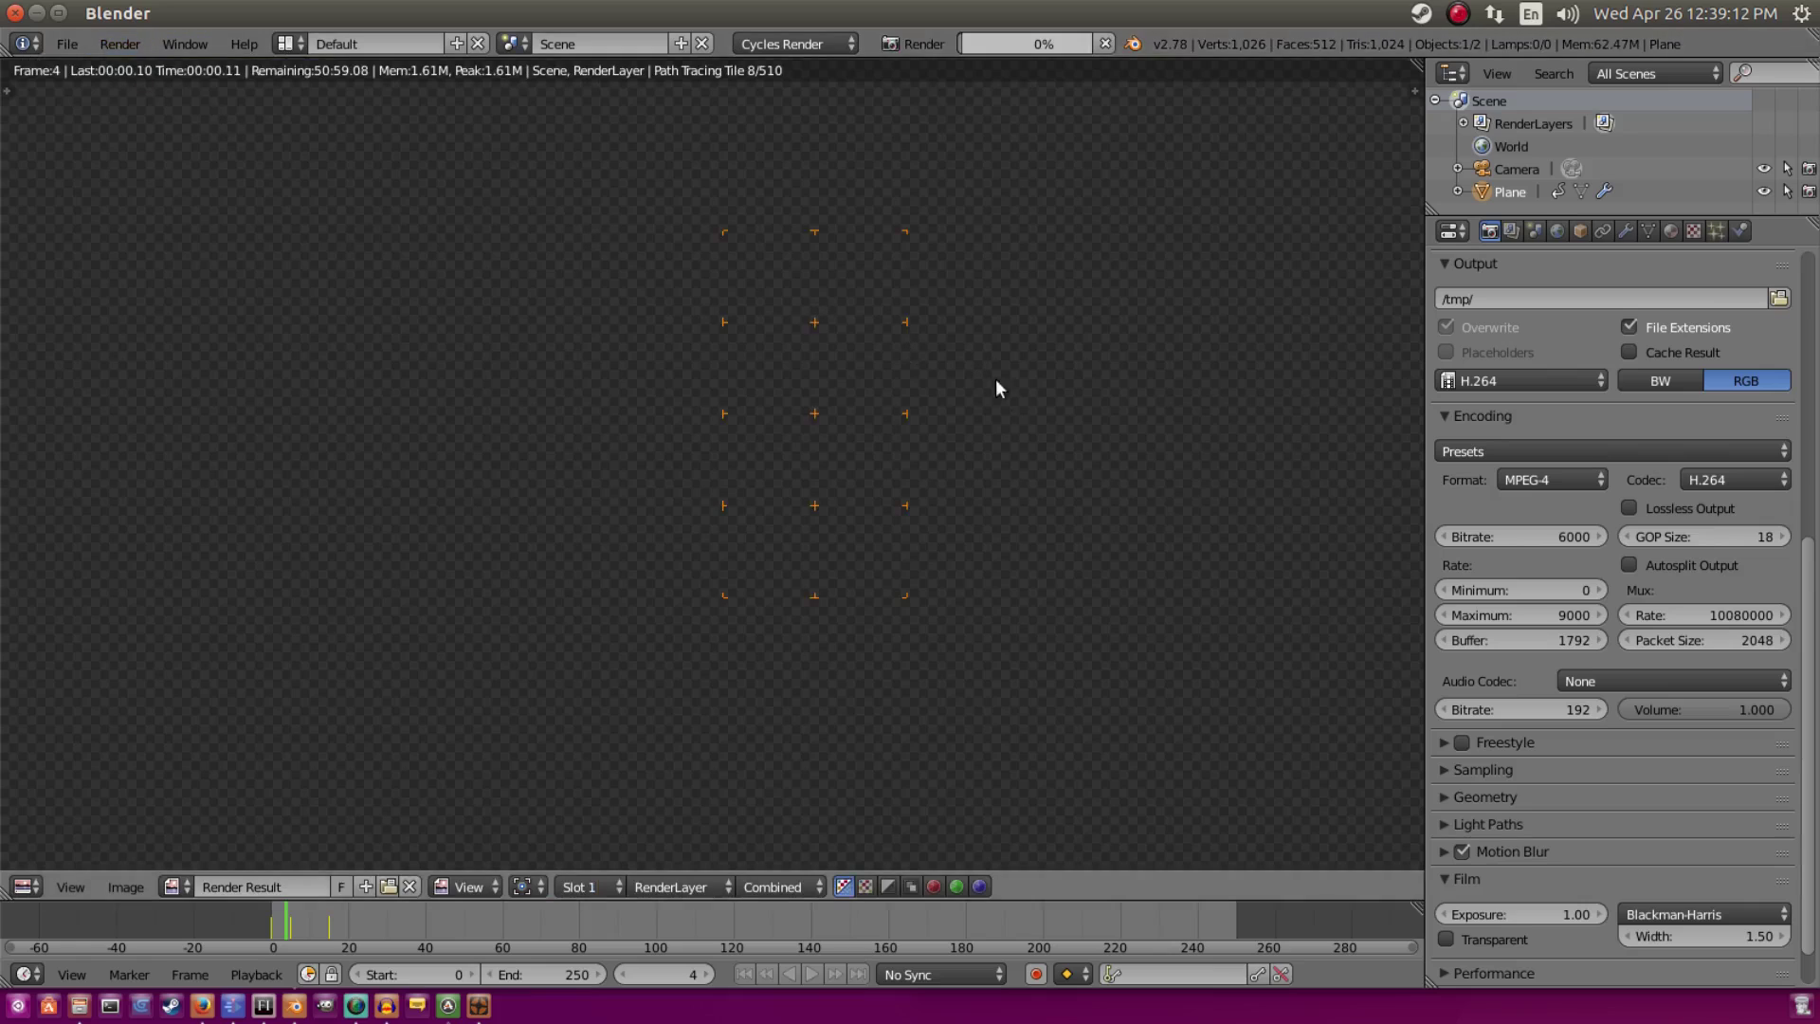
Step: Enable ambient occlusion for the world and make its node-based background colour black
{"action": "left_click", "coordinate": [1556, 230]}
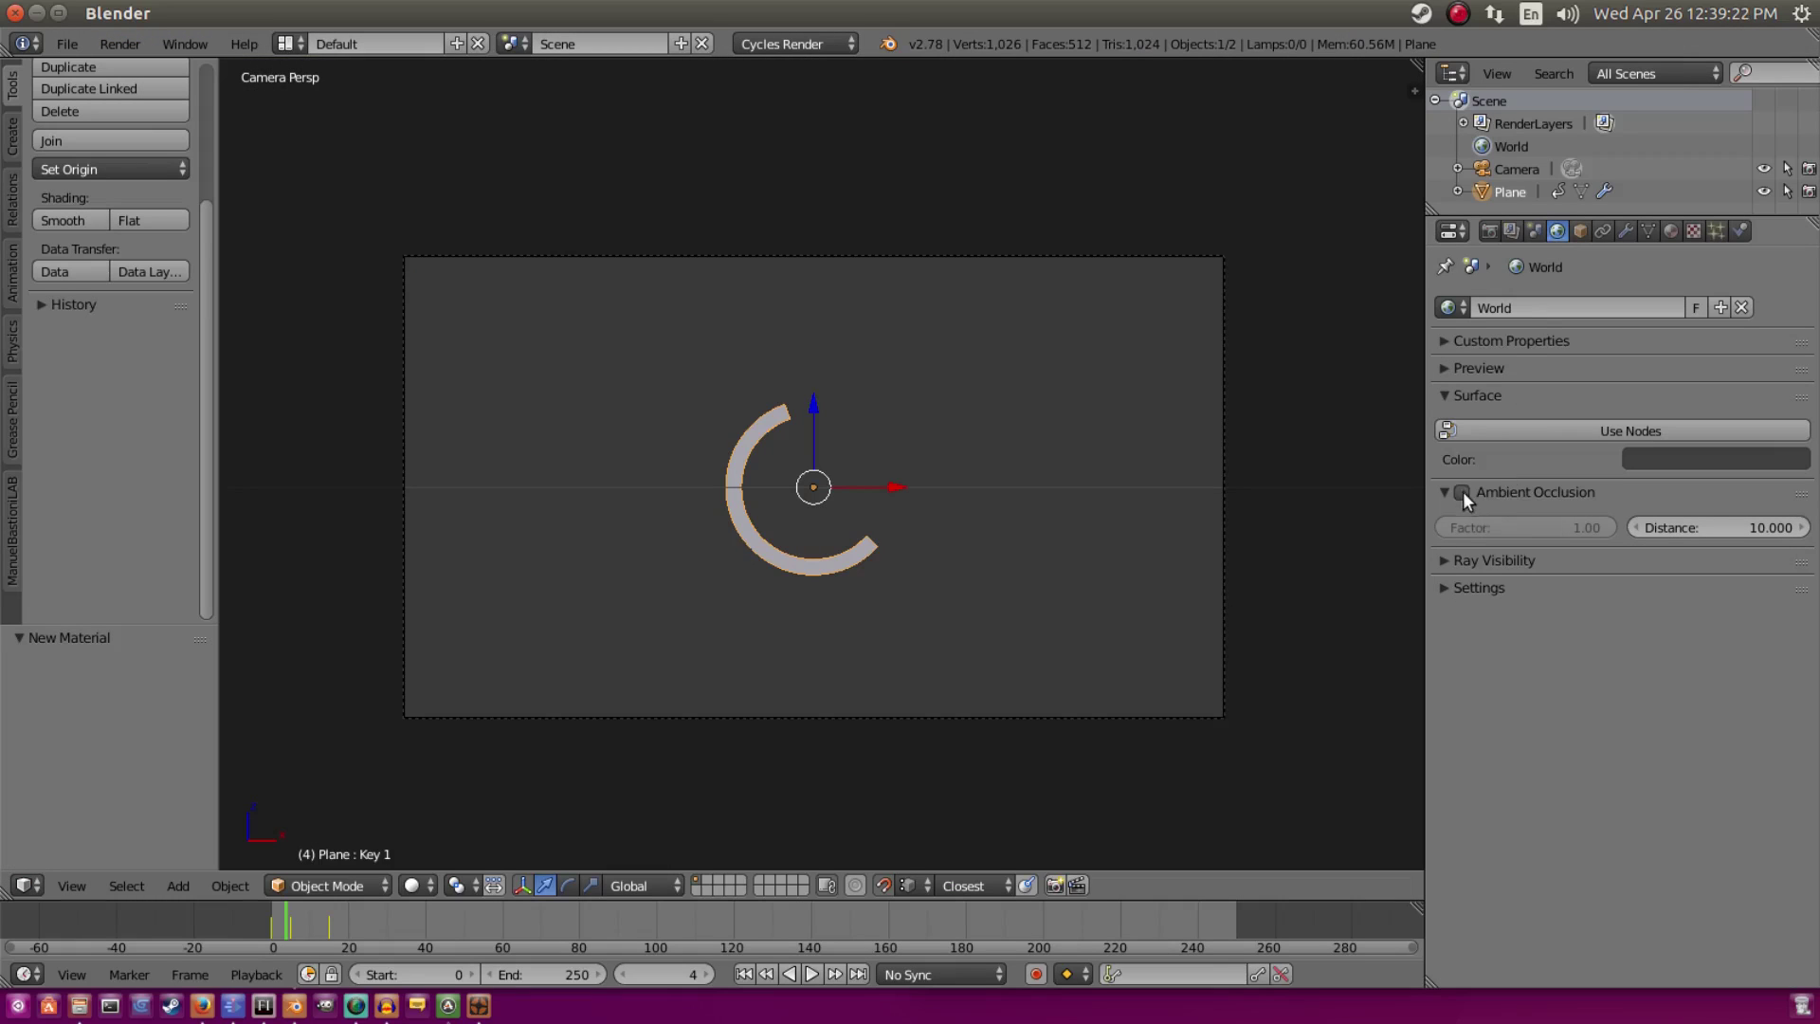
{"action": "left_click", "coordinate": [1462, 492]}
{"action": "left_click", "coordinate": [1669, 459]}
{"action": "left_click_drag", "start_coordinate": [1789, 295], "coordinate": [1789, 322]}
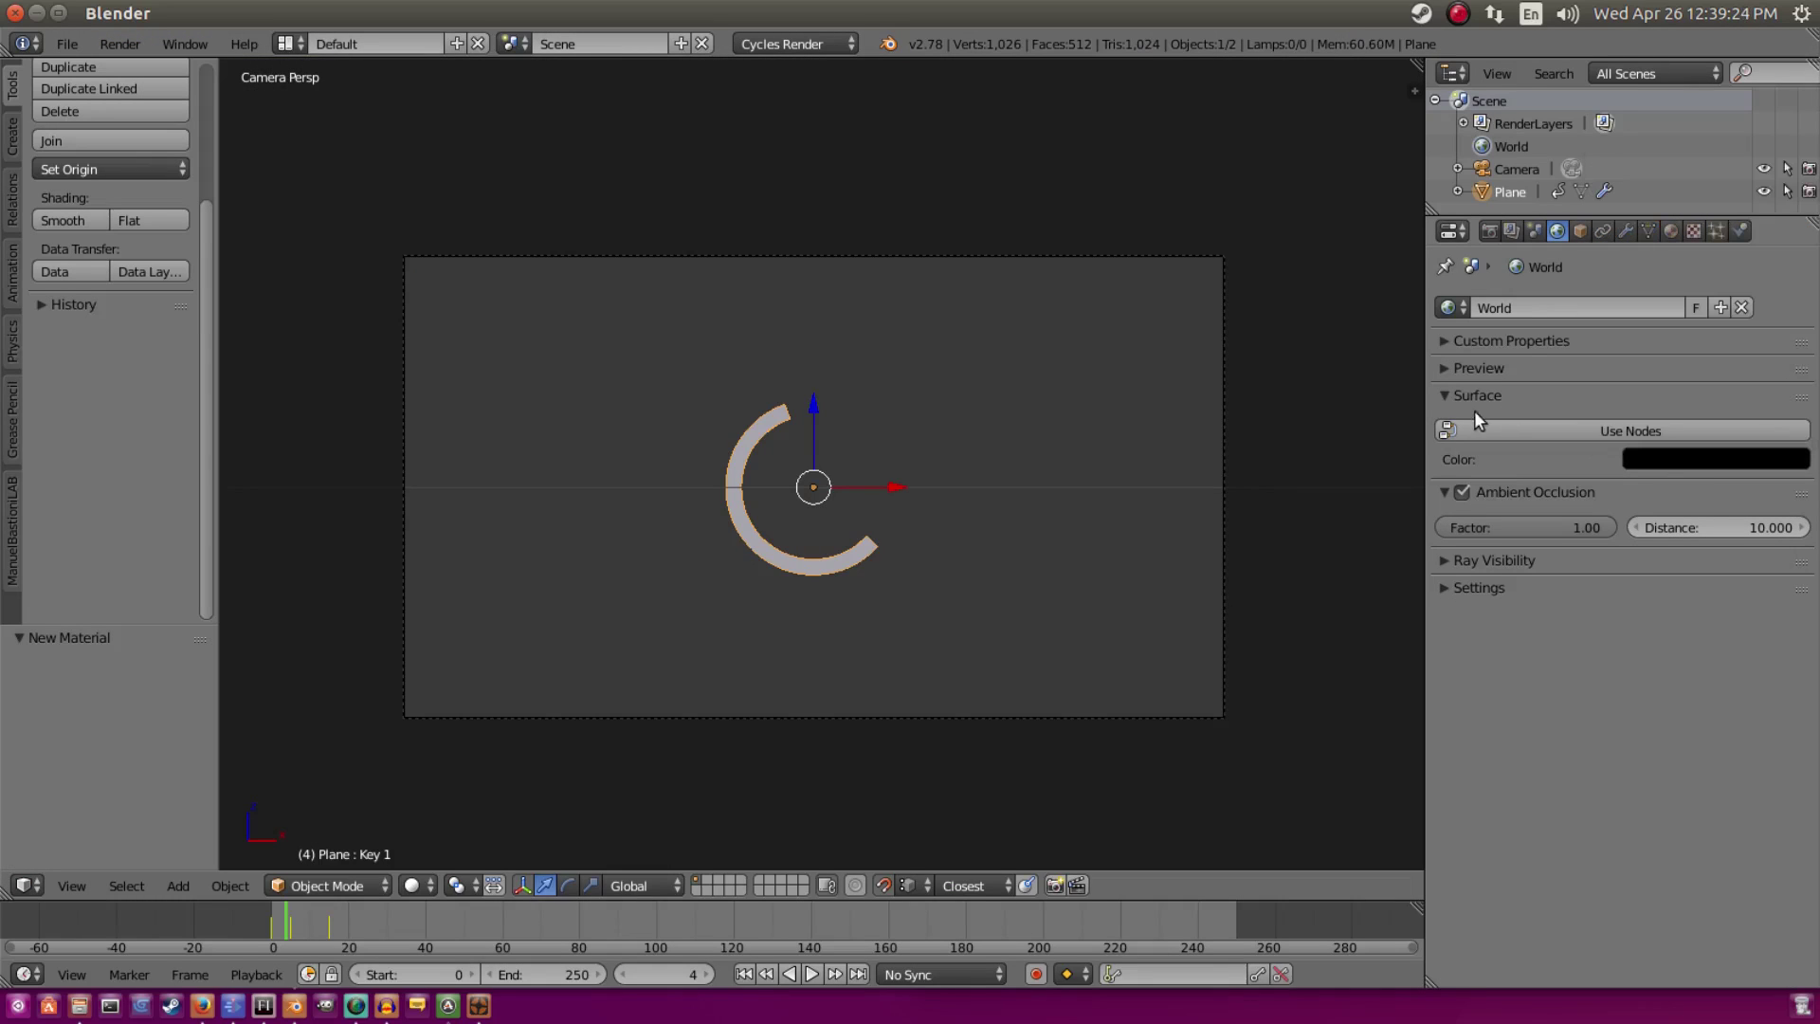
Step: Render frame 4 again and examine the ring's shading and motion blur against the background
{"action": "left_click", "coordinate": [119, 44]}
{"action": "left_click", "coordinate": [142, 68]}
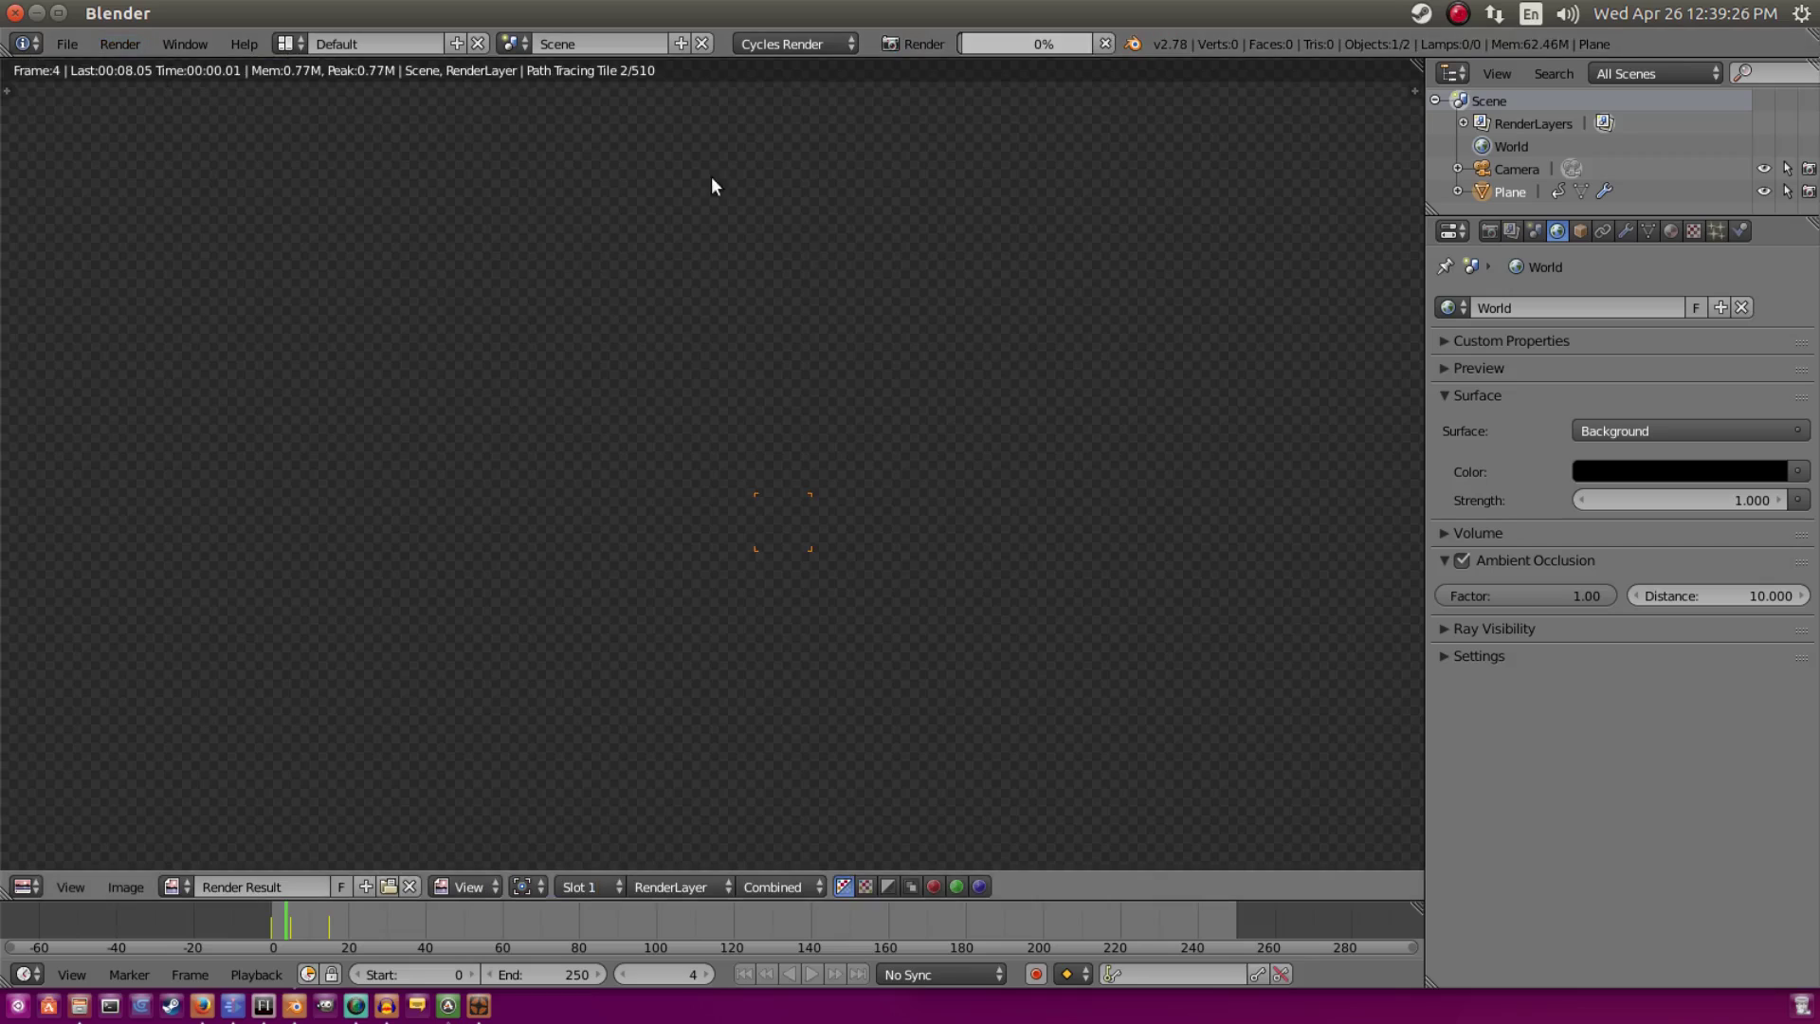
{"action": "scroll", "coordinate": [862, 377], "scroll_direction": "down", "scroll_amount": 3}
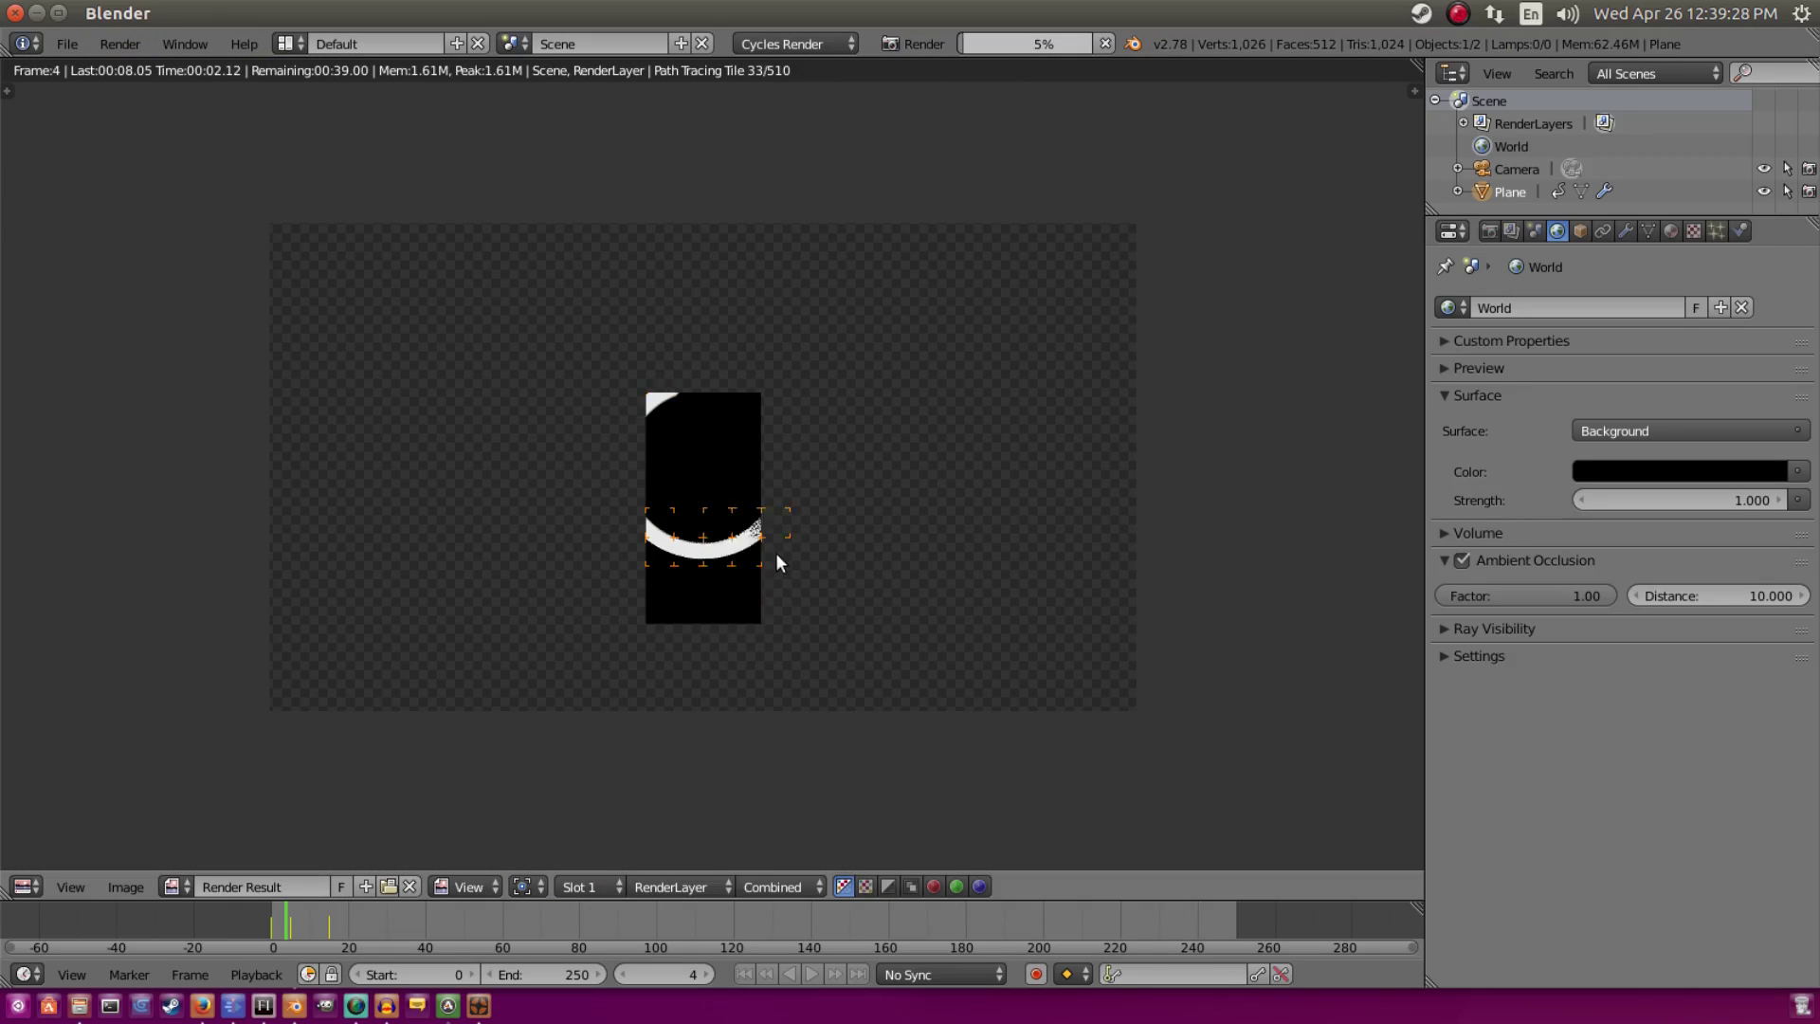
{"action": "scroll", "coordinate": [775, 554], "scroll_direction": "up", "scroll_amount": 6}
{"action": "scroll", "coordinate": [1044, 557], "scroll_direction": "down", "scroll_amount": 5}
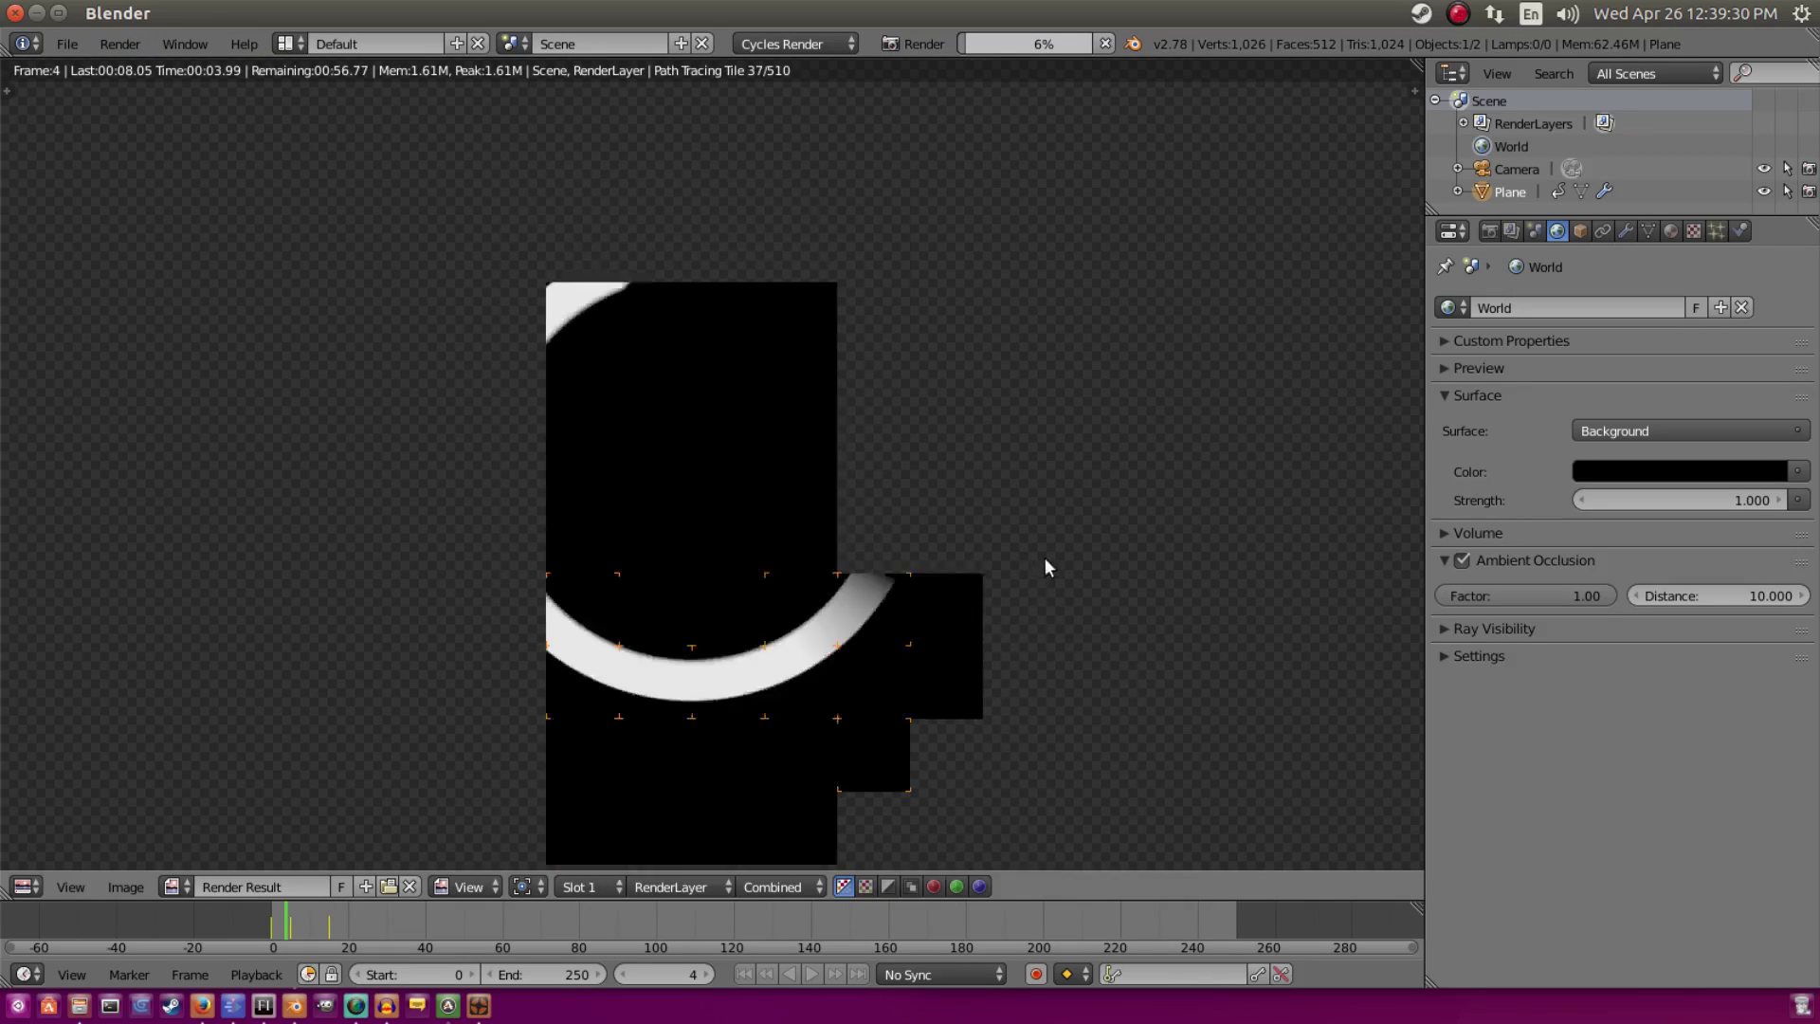
{"action": "scroll", "coordinate": [1088, 445], "scroll_direction": "down", "scroll_amount": 1}
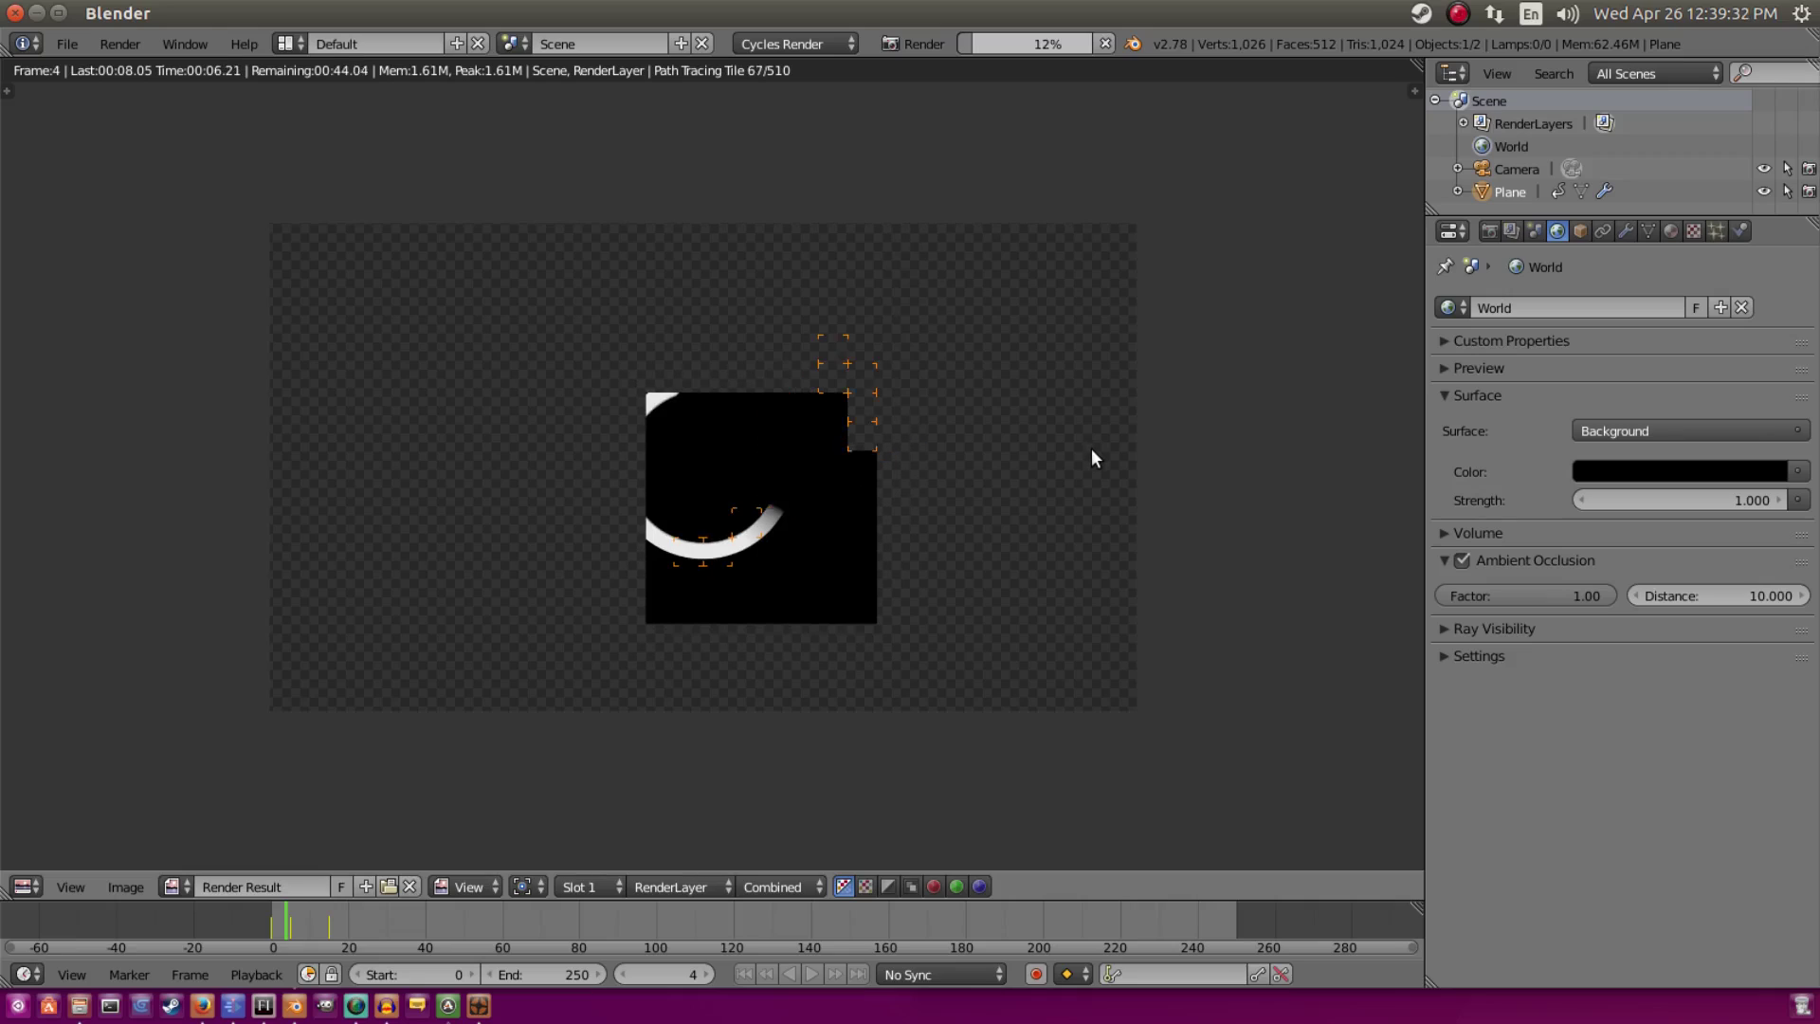
{"action": "scroll", "coordinate": [1085, 448], "scroll_direction": "up", "scroll_amount": 3}
{"action": "scroll", "coordinate": [763, 312], "scroll_direction": "down", "scroll_amount": 1}
{"action": "scroll", "coordinate": [883, 304], "scroll_direction": "down", "scroll_amount": 1}
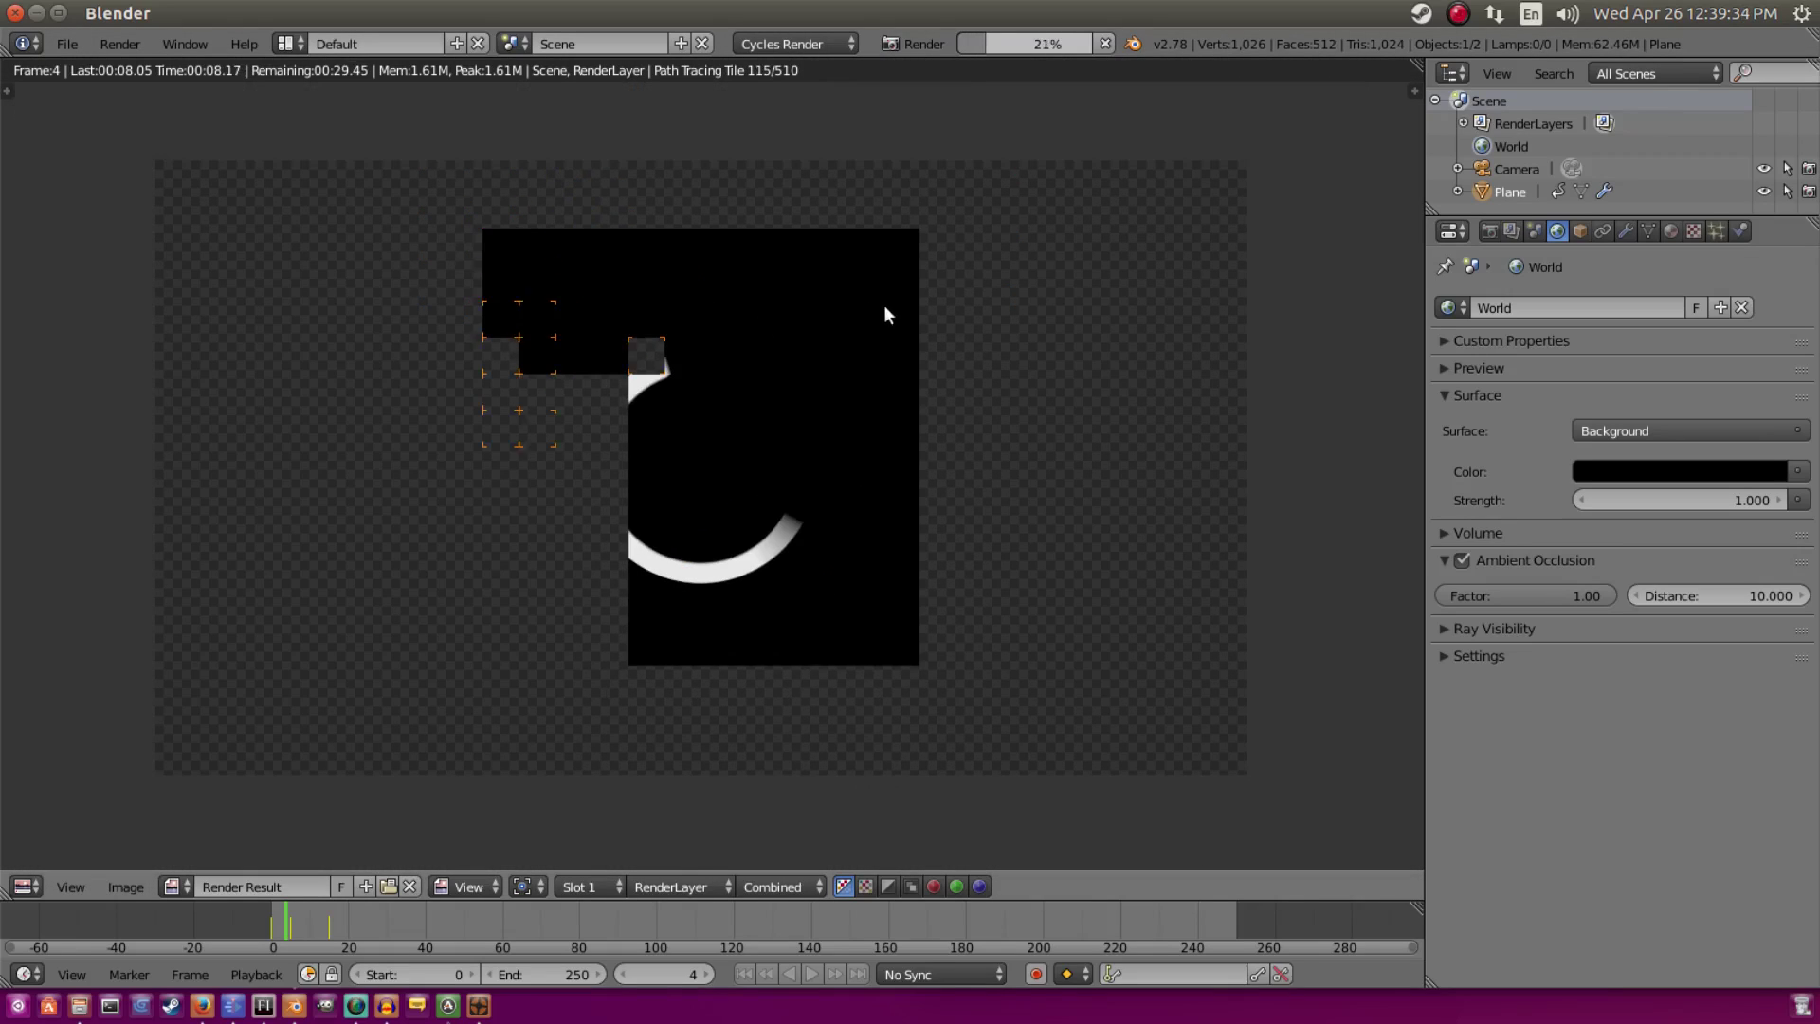